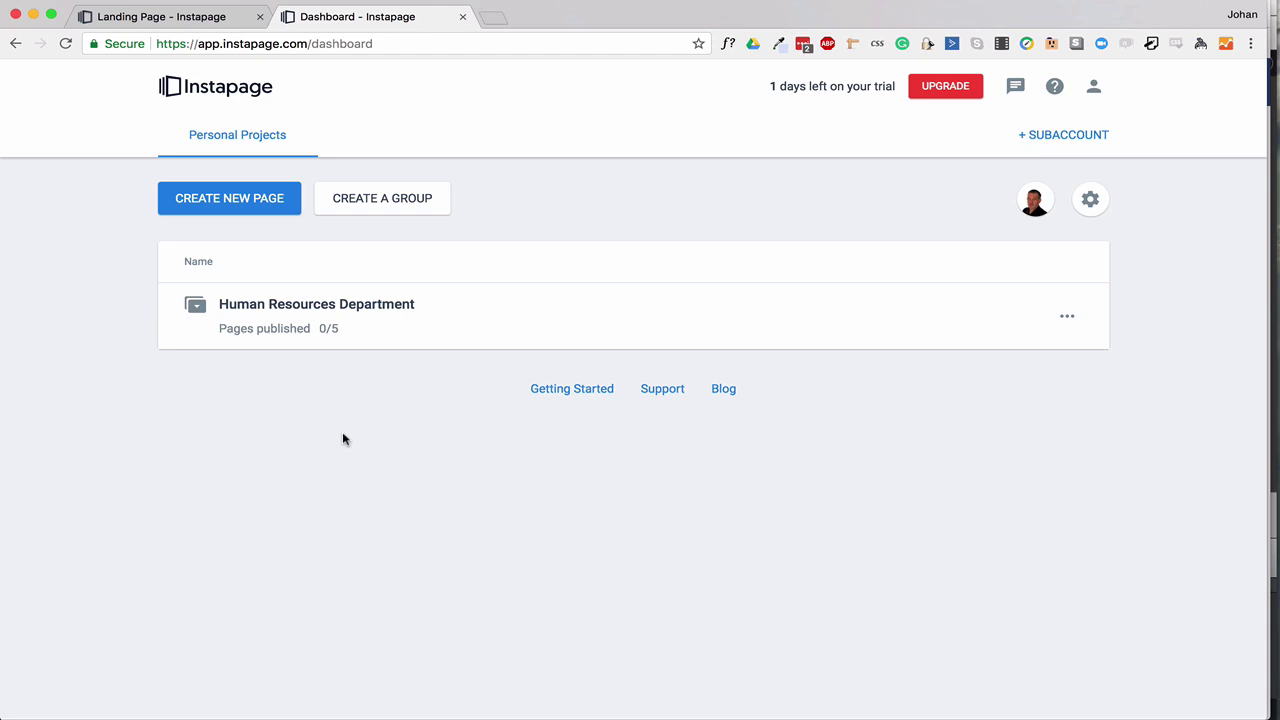
Start a new landing page and choose to pick from the template gallery.
click(230, 205)
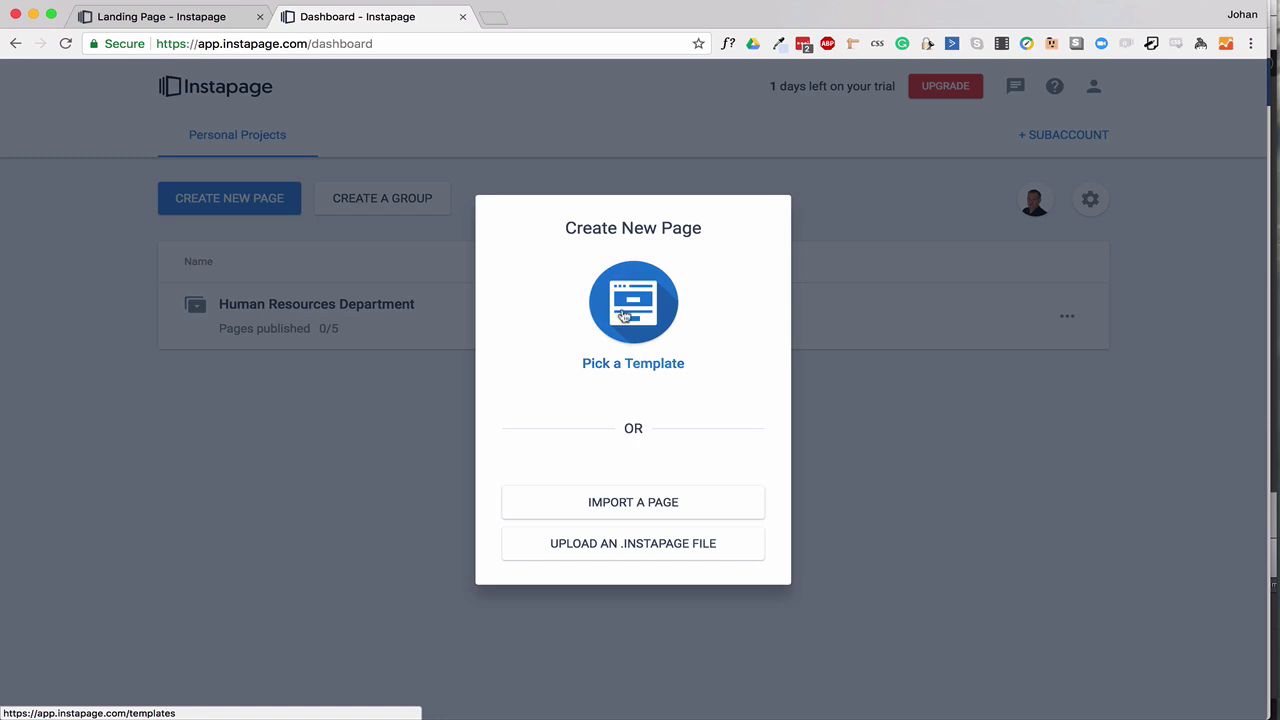
click(622, 315)
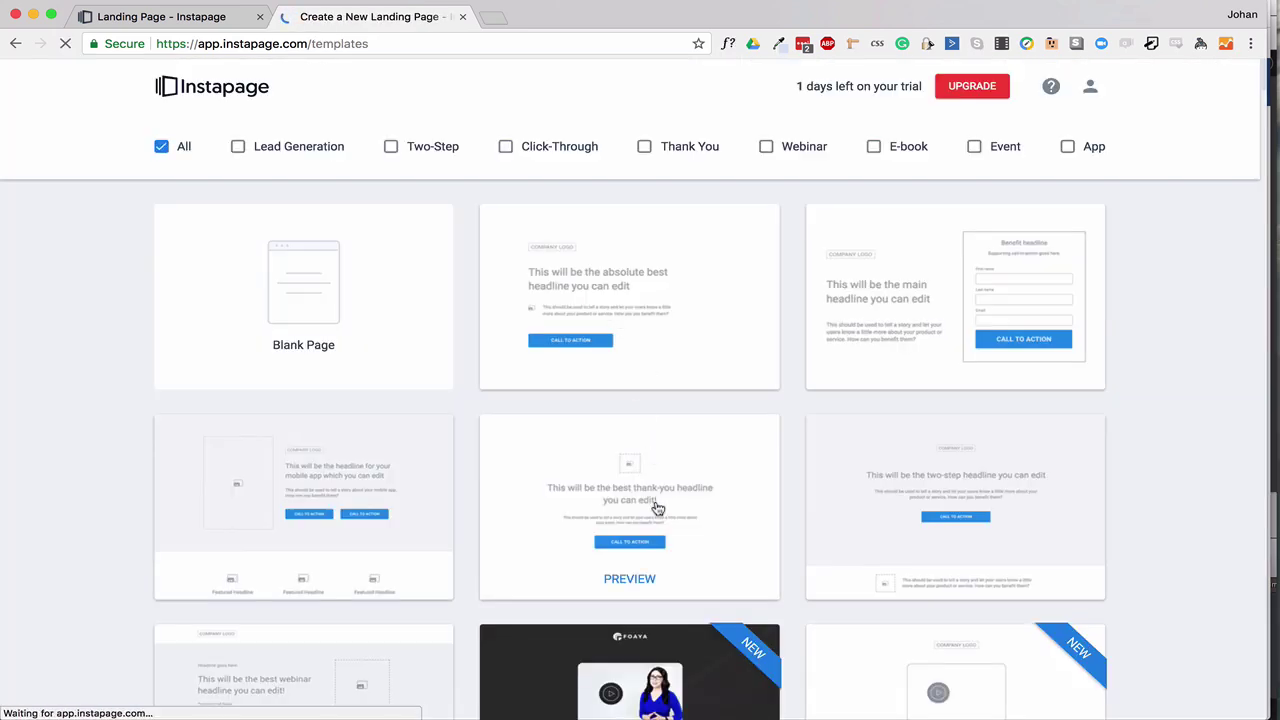
Scroll the templates and preview the Stravent conference template full-page.
scroll(656, 510, down, 3)
scroll(656, 515, down, 5)
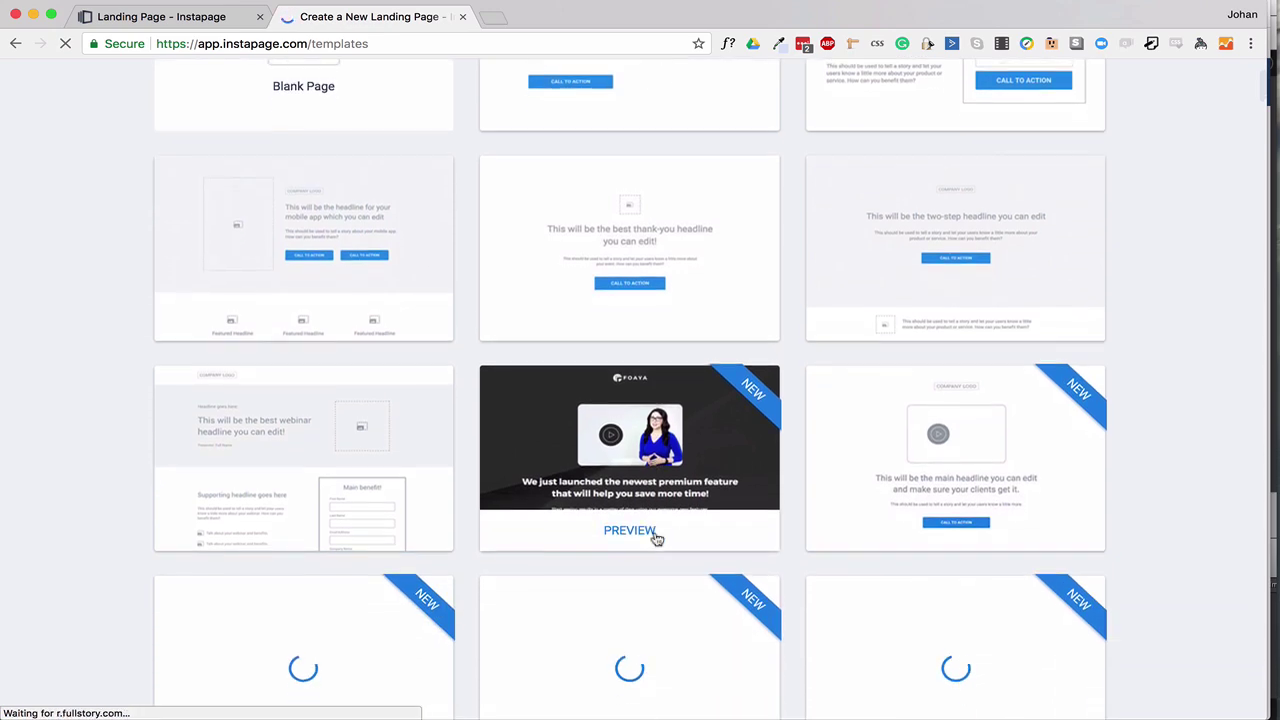
scroll(656, 539, down, 8)
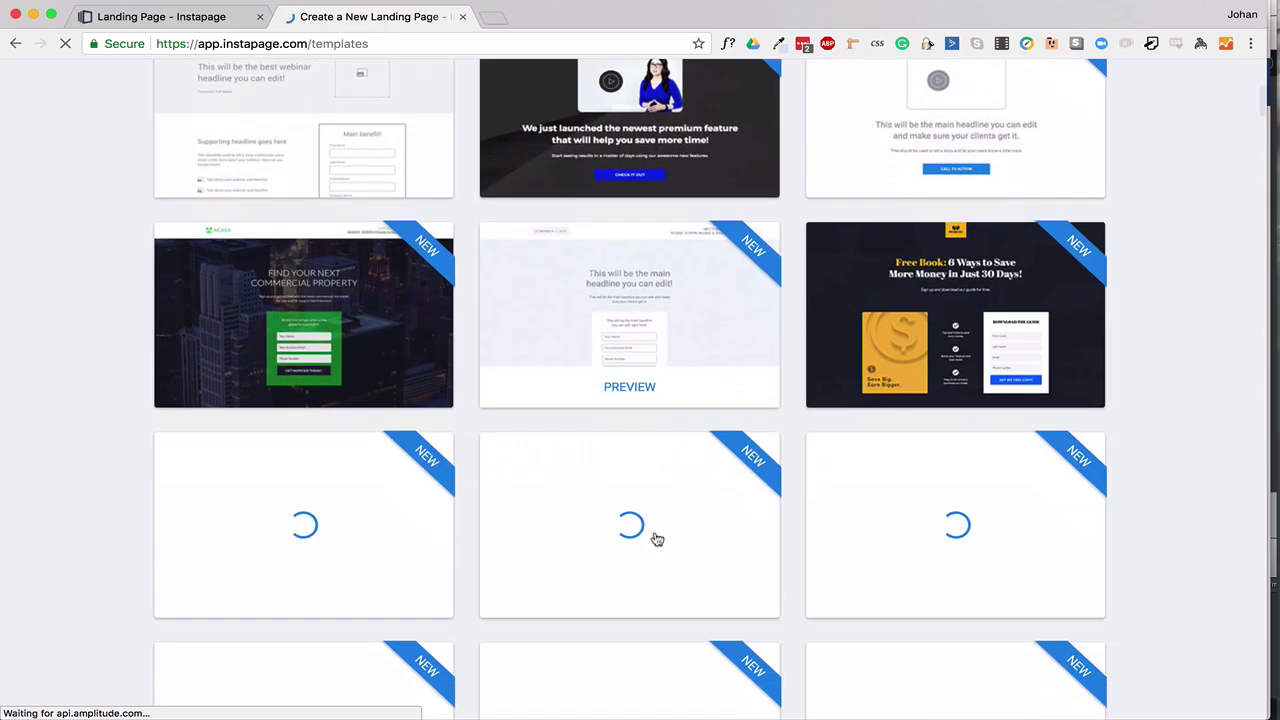
scroll(656, 540, down, 5)
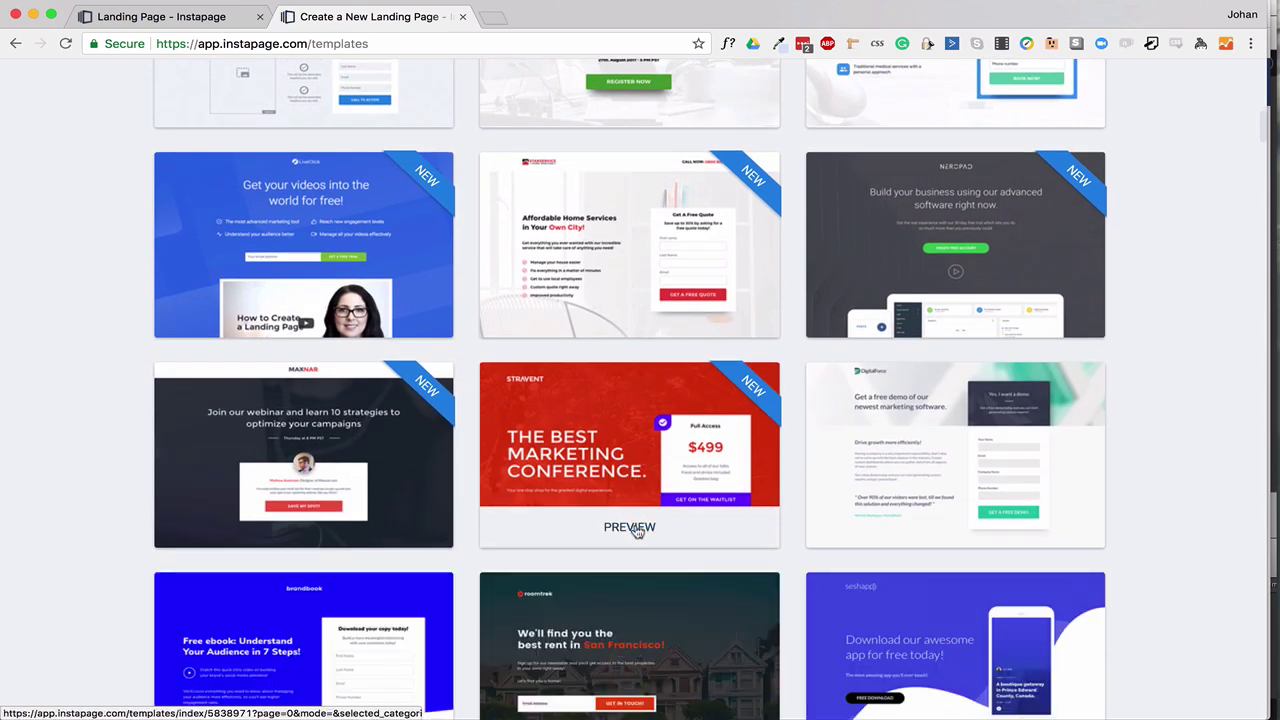
click(634, 527)
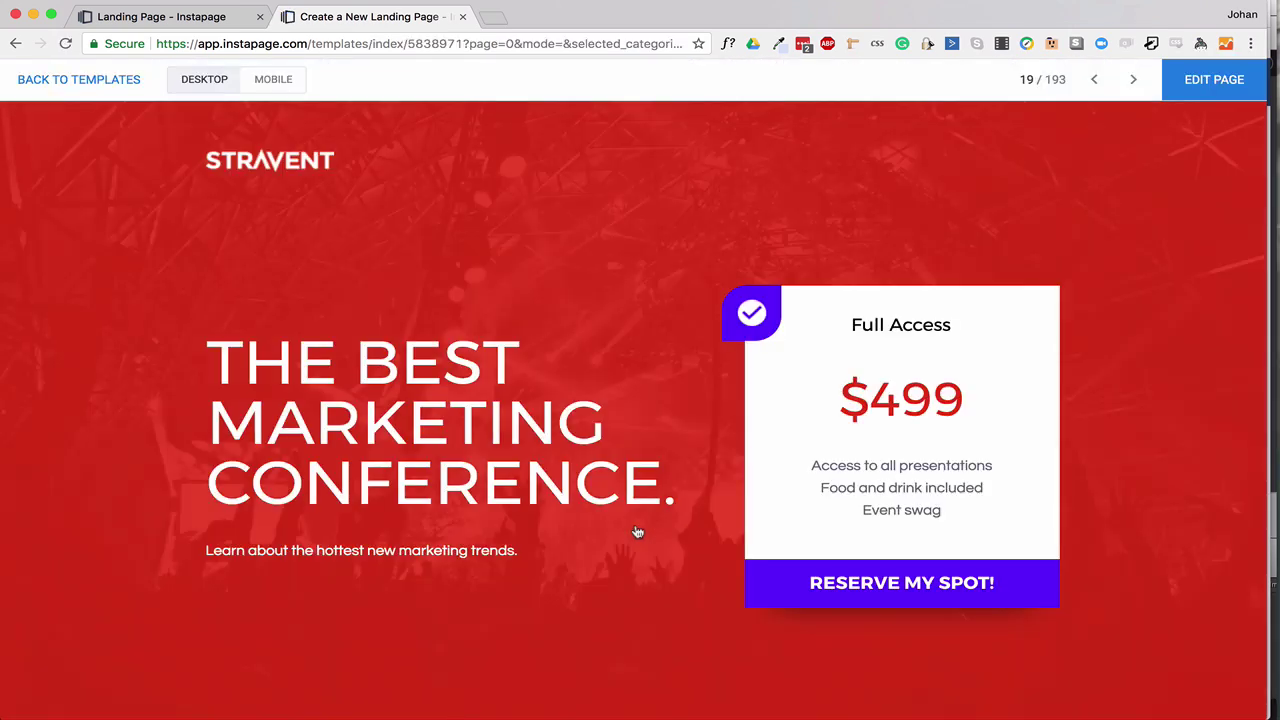
click(69, 85)
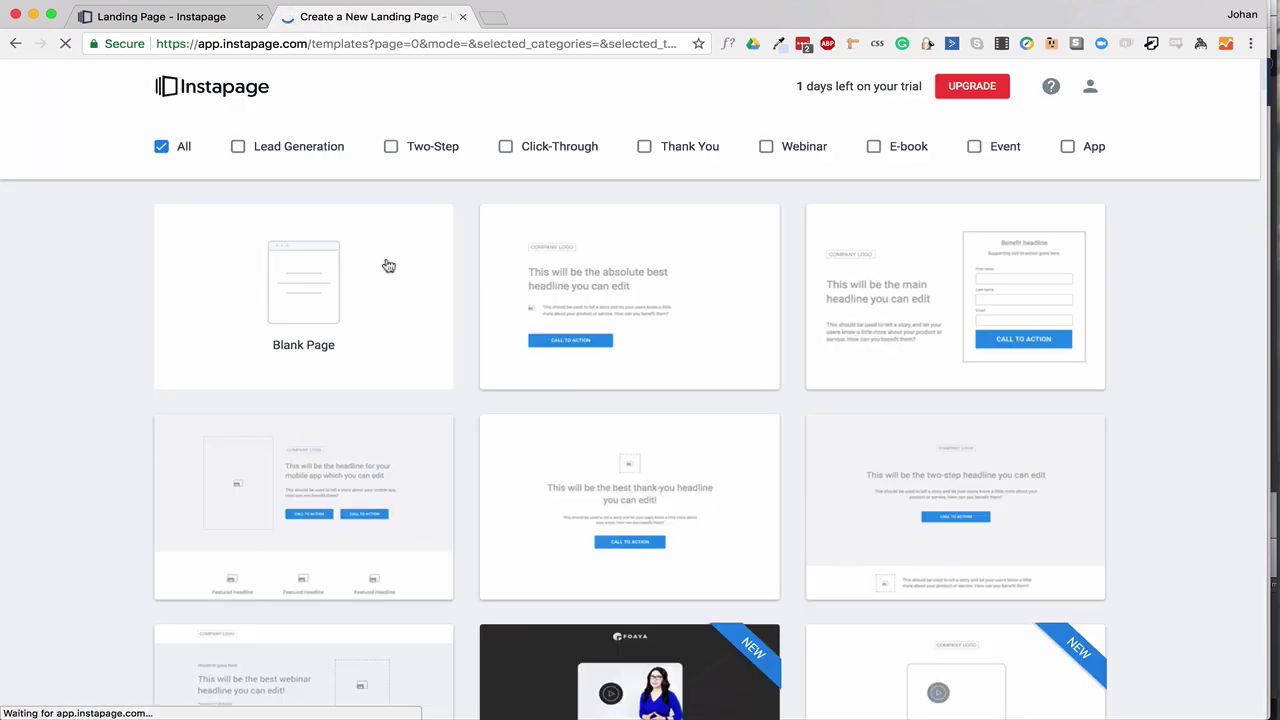
Try the Lead Generation, Click-Through and Webinar filters, then show all templates again.
click(238, 146)
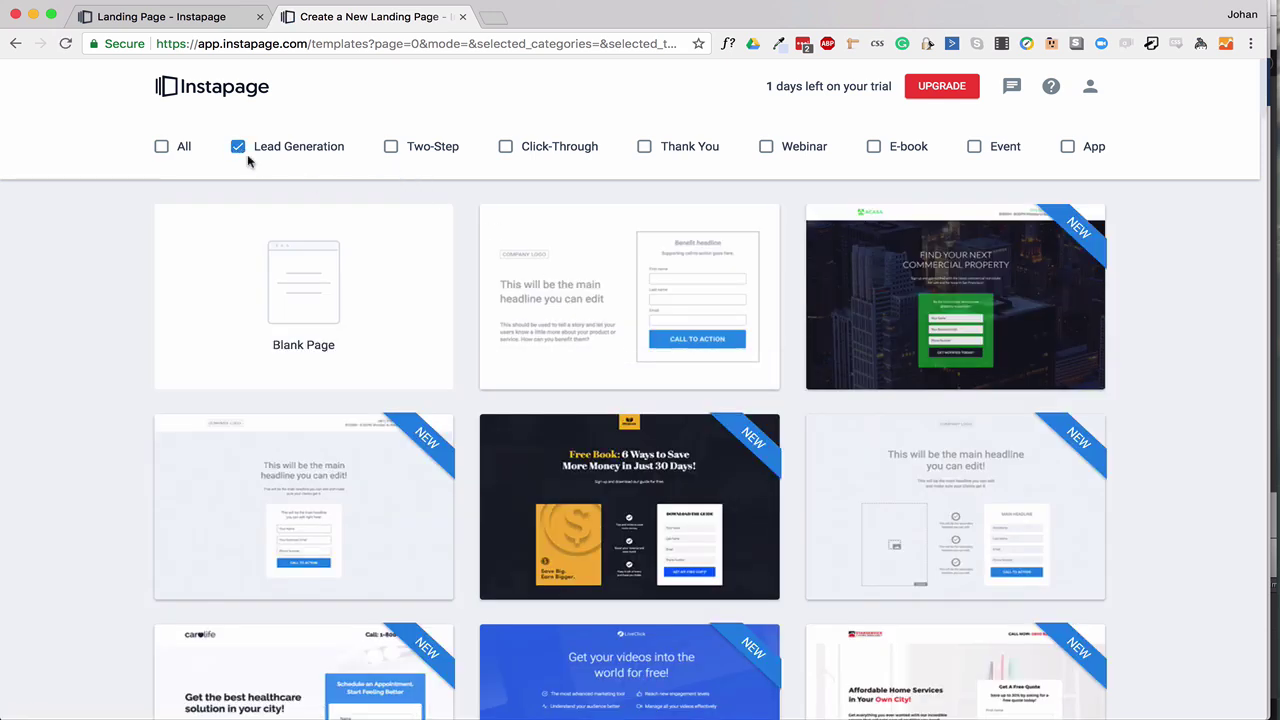
click(238, 146)
click(505, 146)
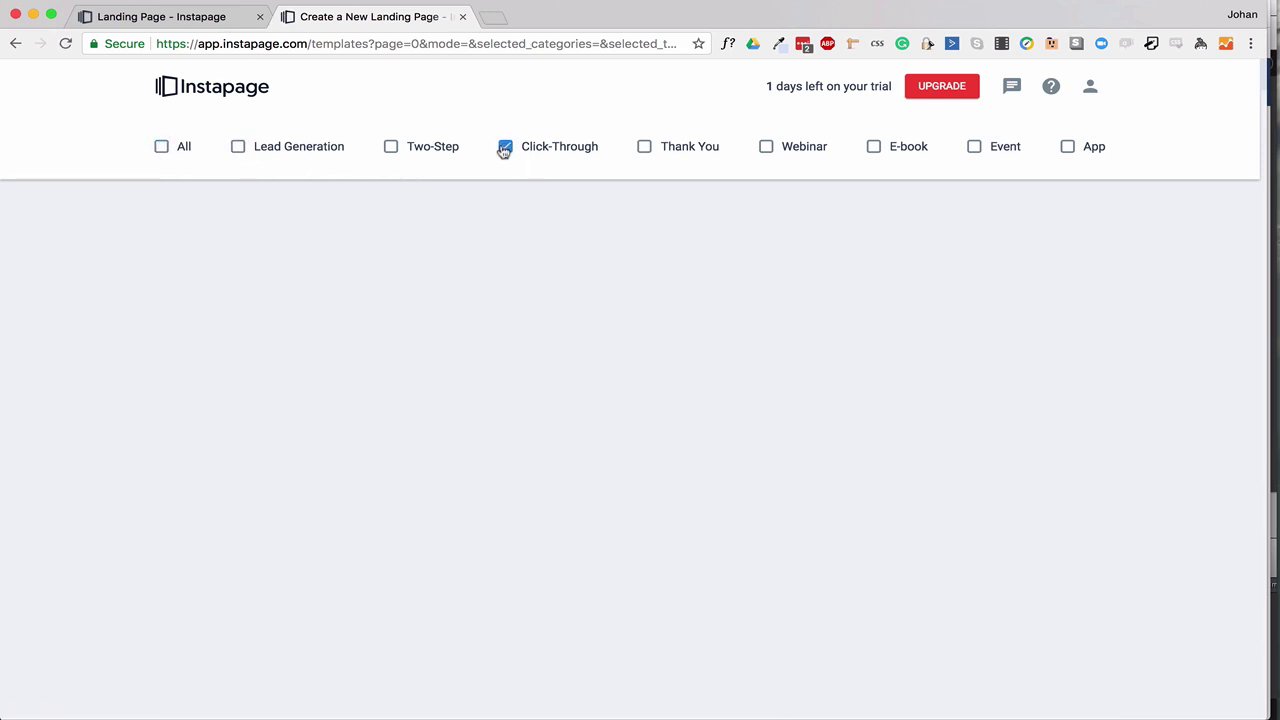
click(505, 147)
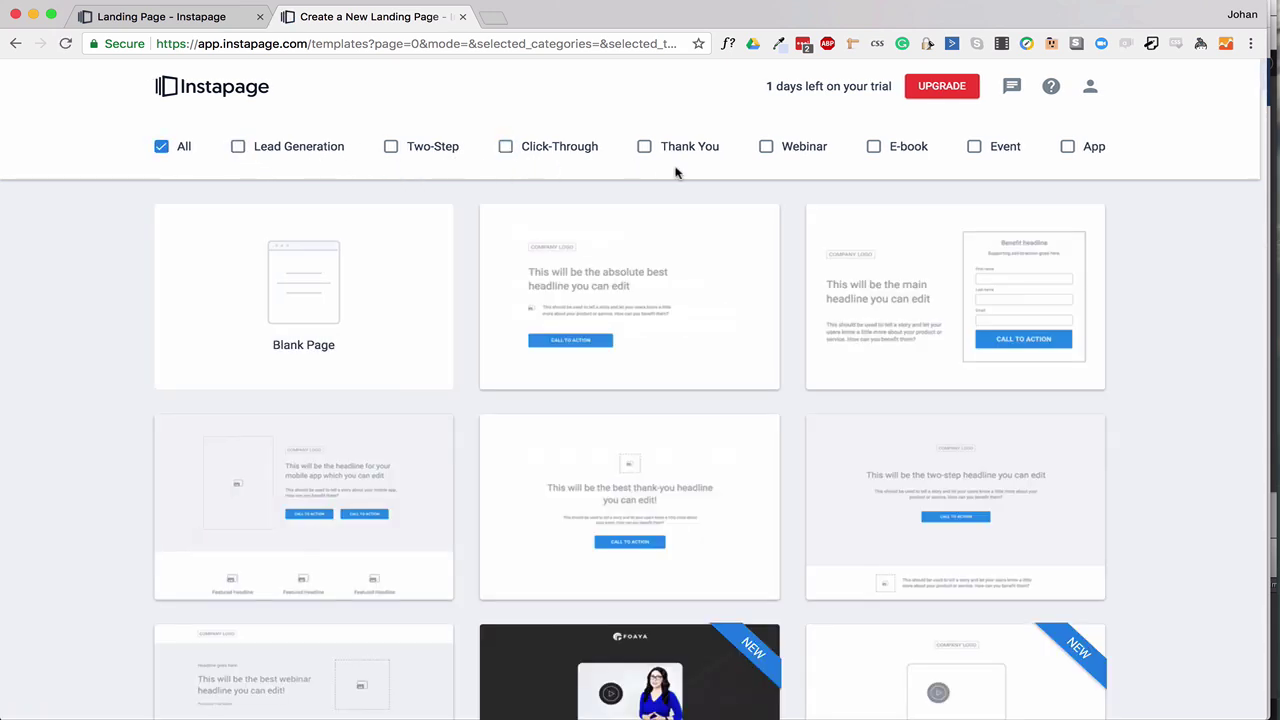
click(766, 147)
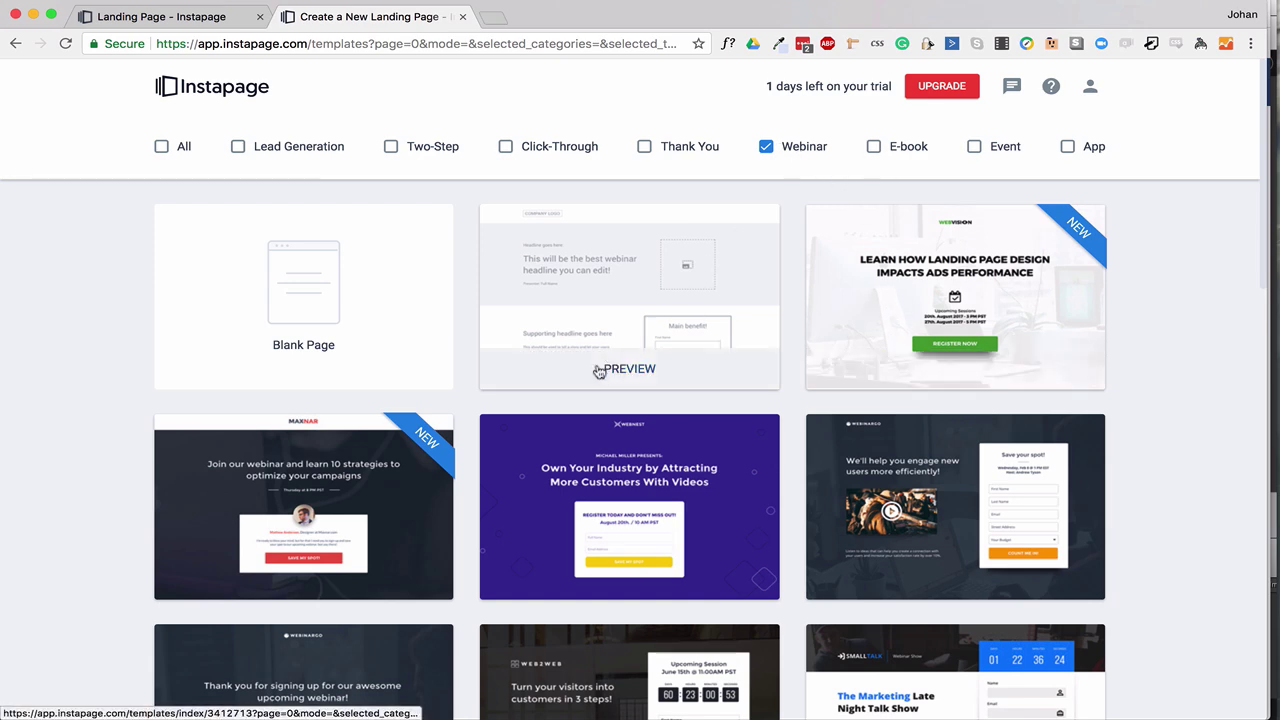
scroll(665, 455, down, 5)
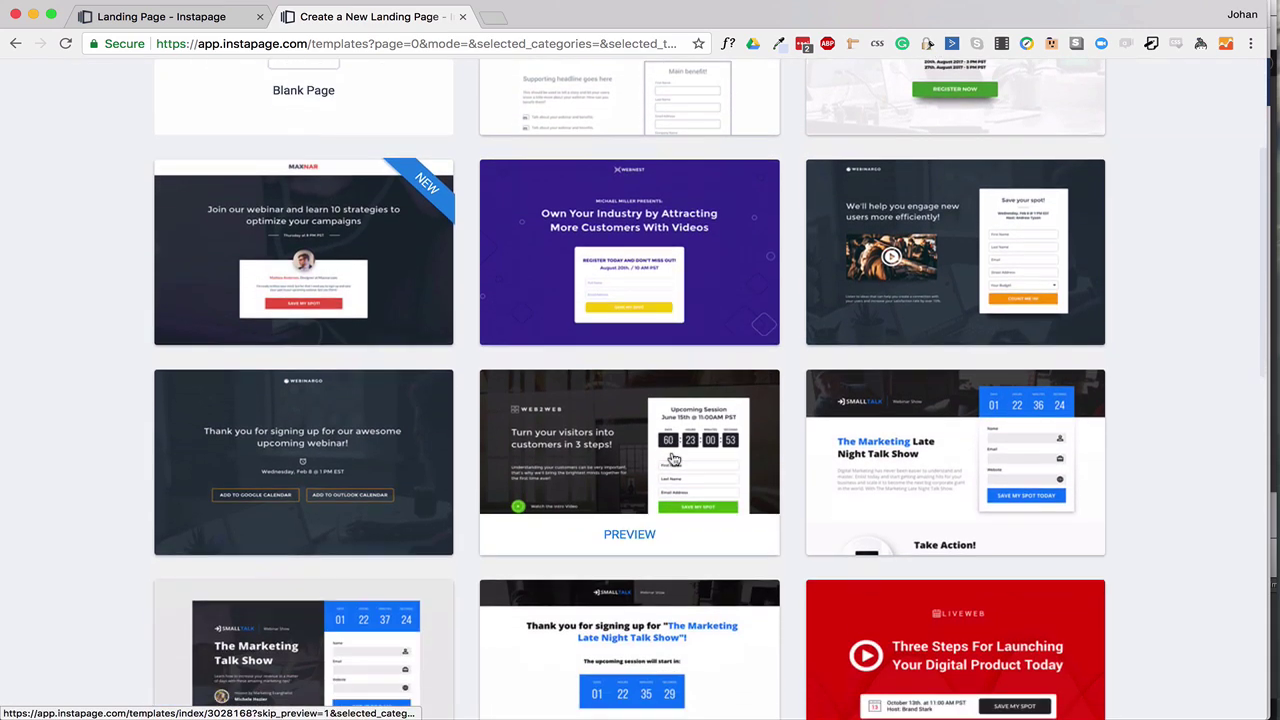
scroll(673, 458, up, 5)
click(766, 143)
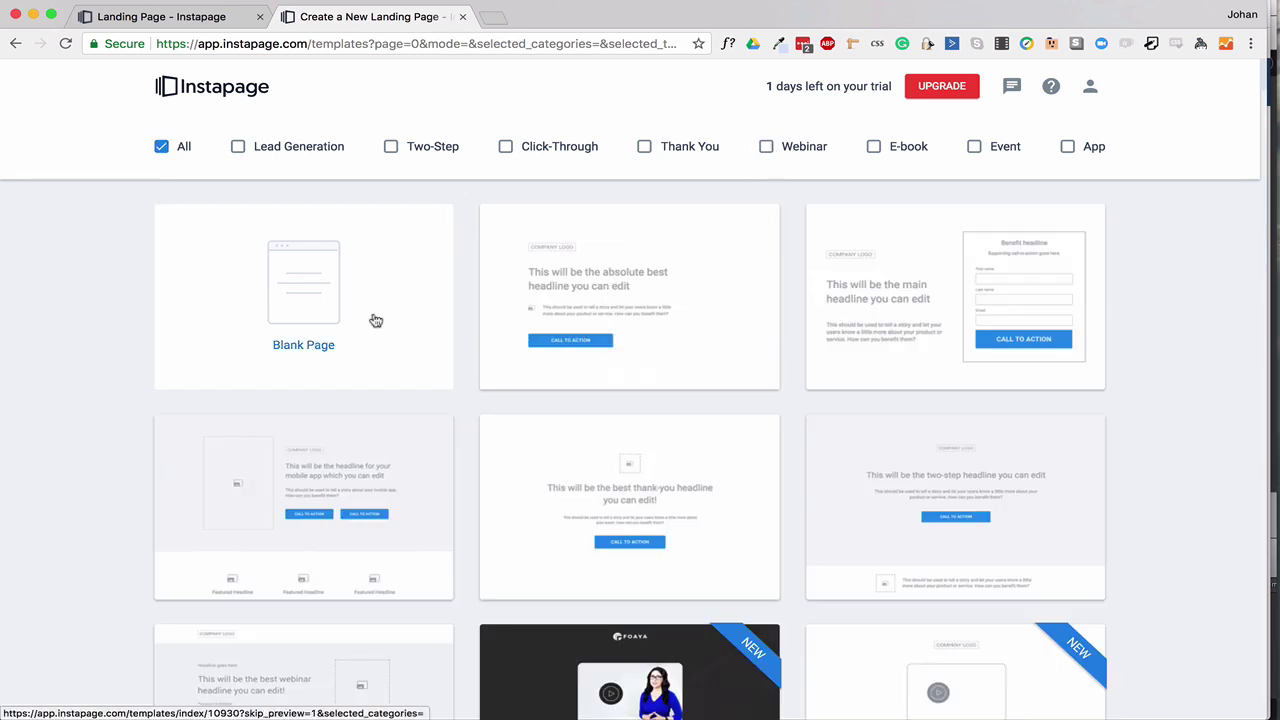
Create a Blank Page named 'HOMEPAGE LANDING PAGE DEMO'.
click(305, 285)
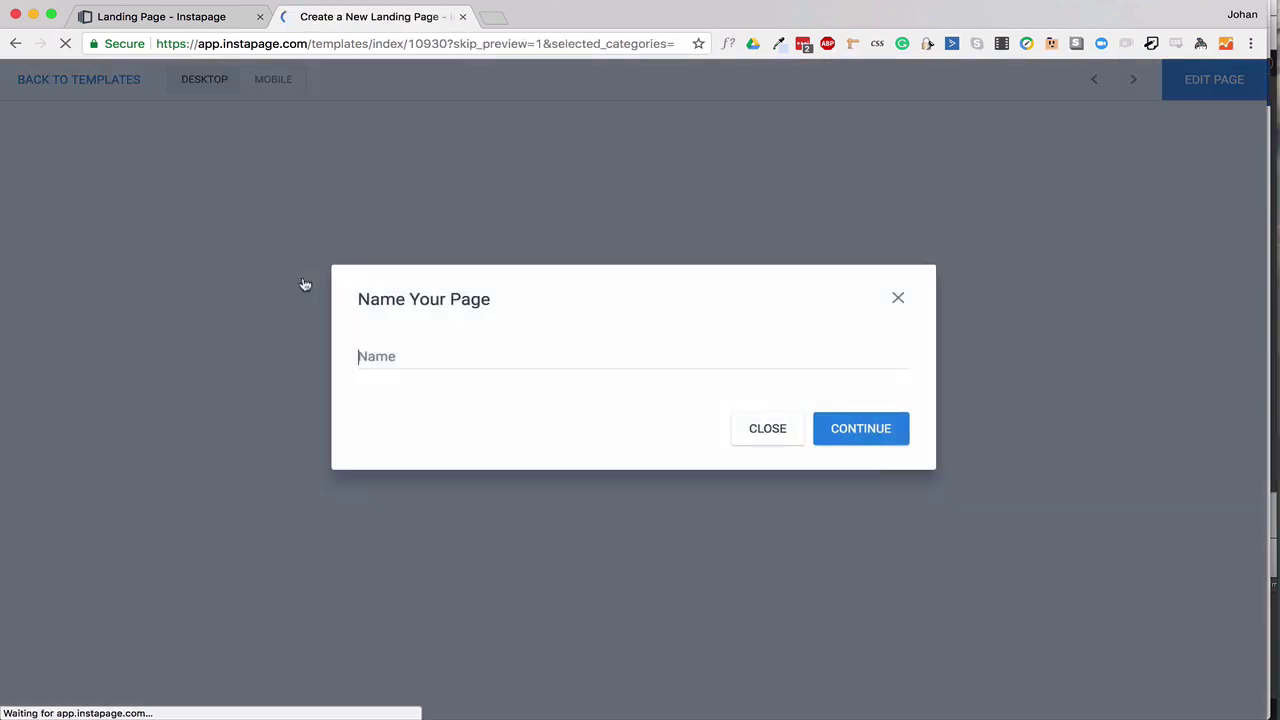
text(HOMEPAGE LANDING PAGE DEMO)
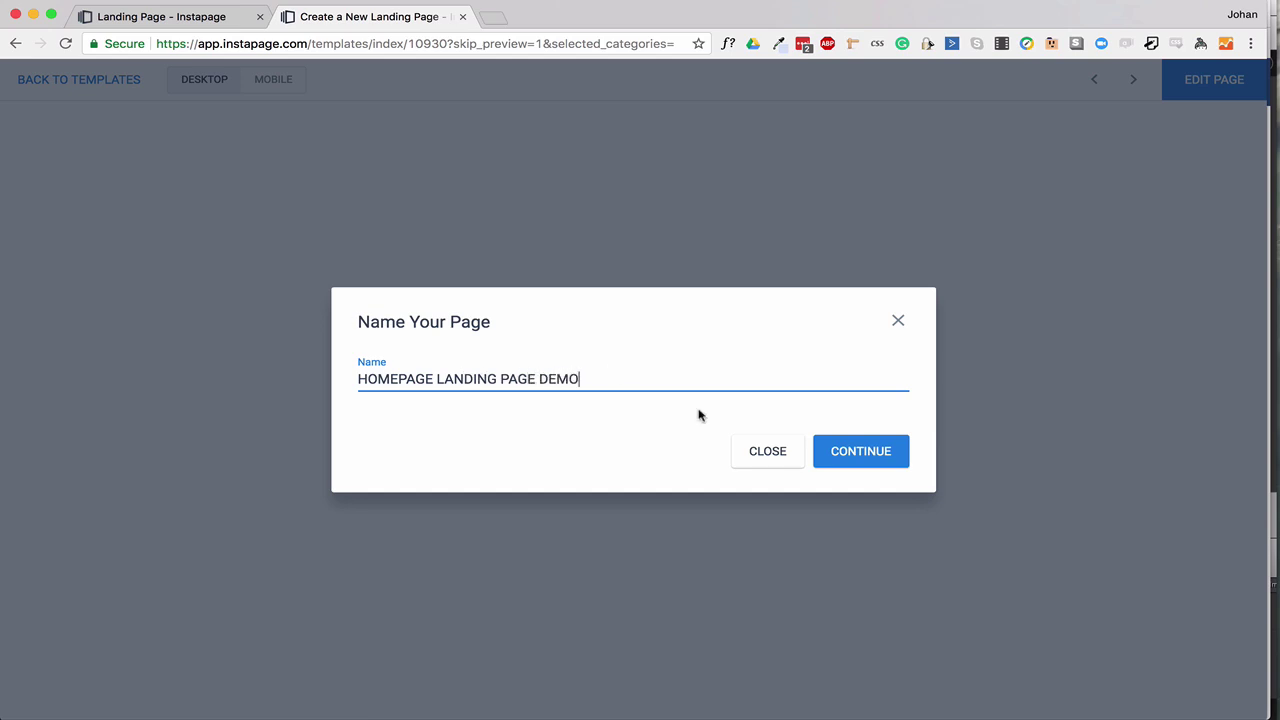
key(Return)
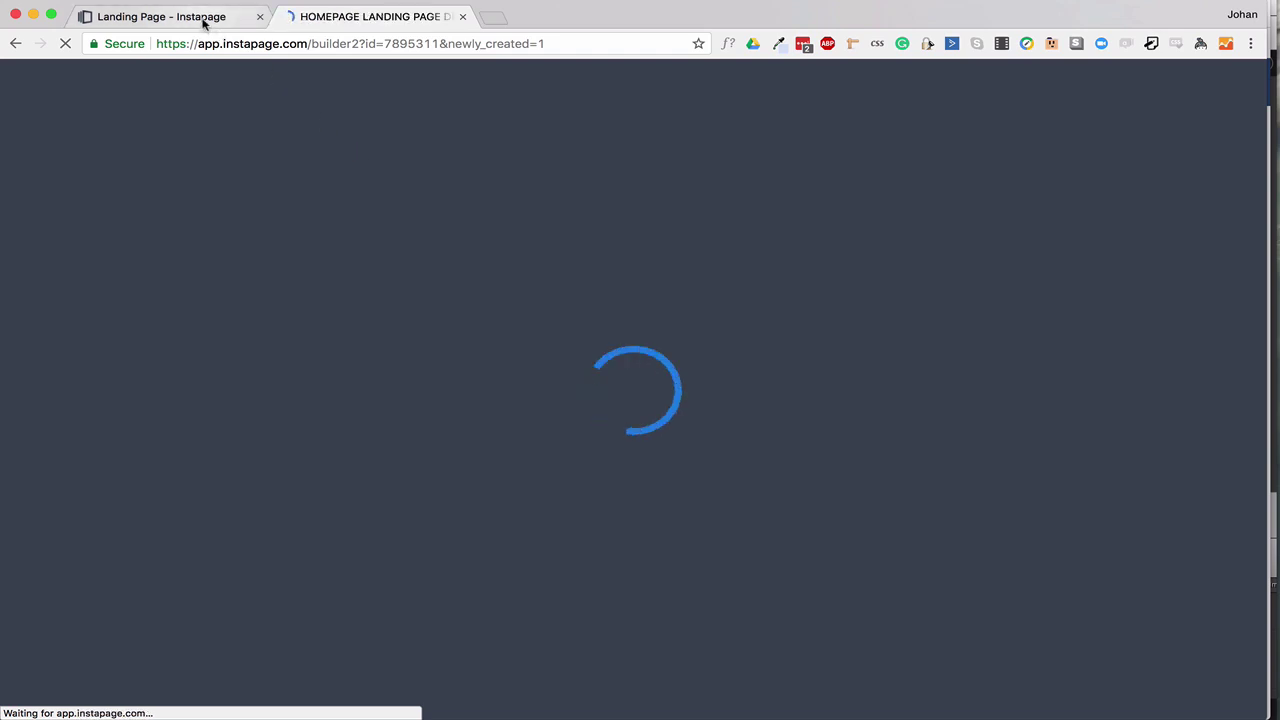
click(204, 20)
scroll(760, 430, down, 5)
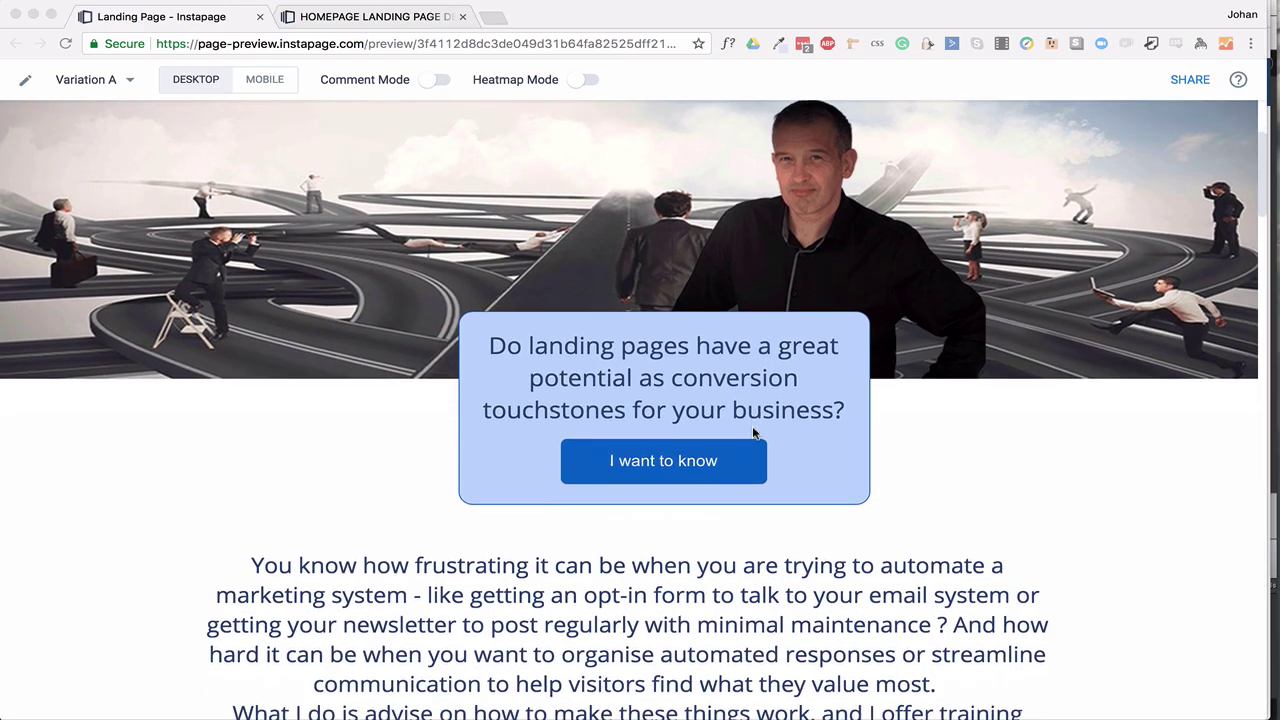
scroll(755, 432, down, 10)
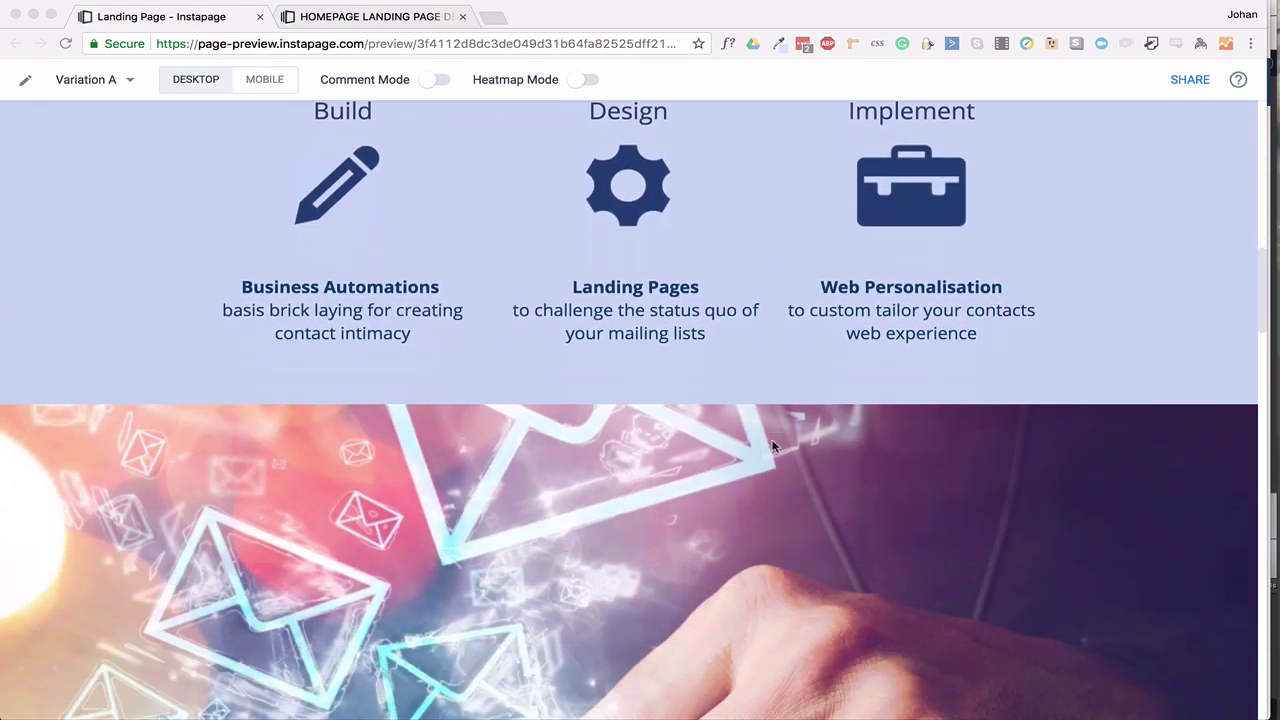
scroll(772, 446, down, 15)
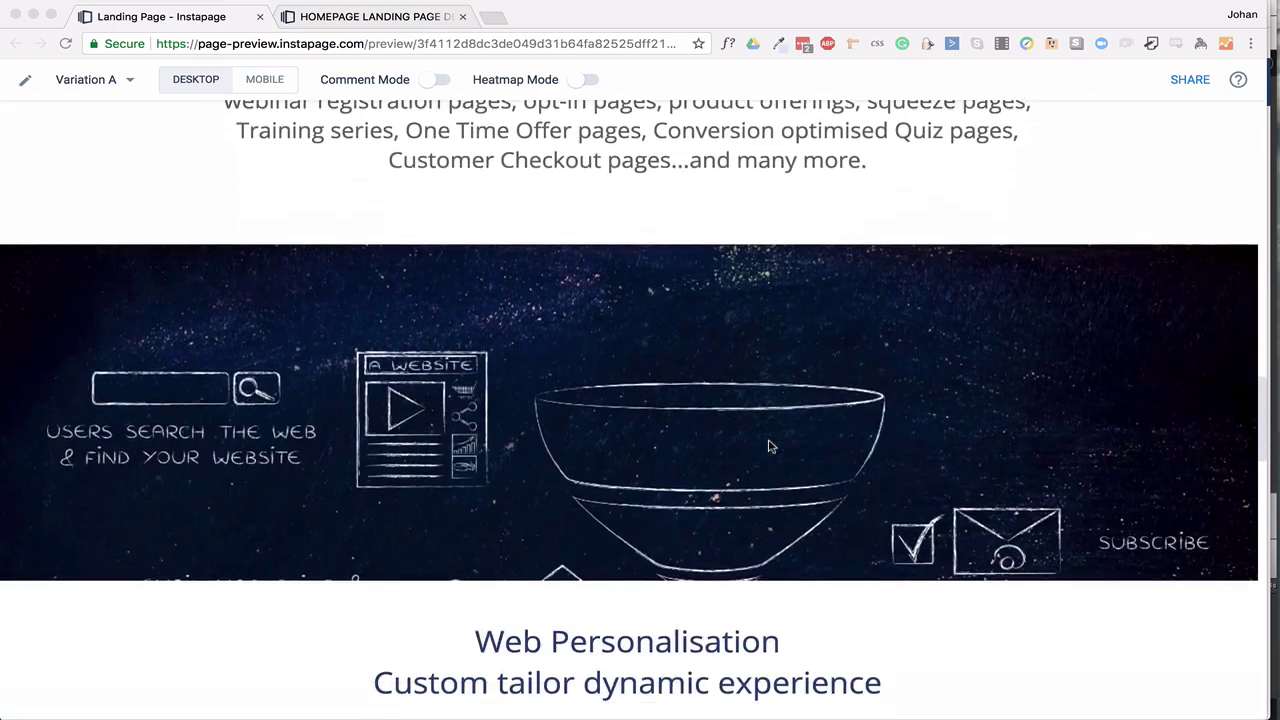
scroll(770, 446, down, 15)
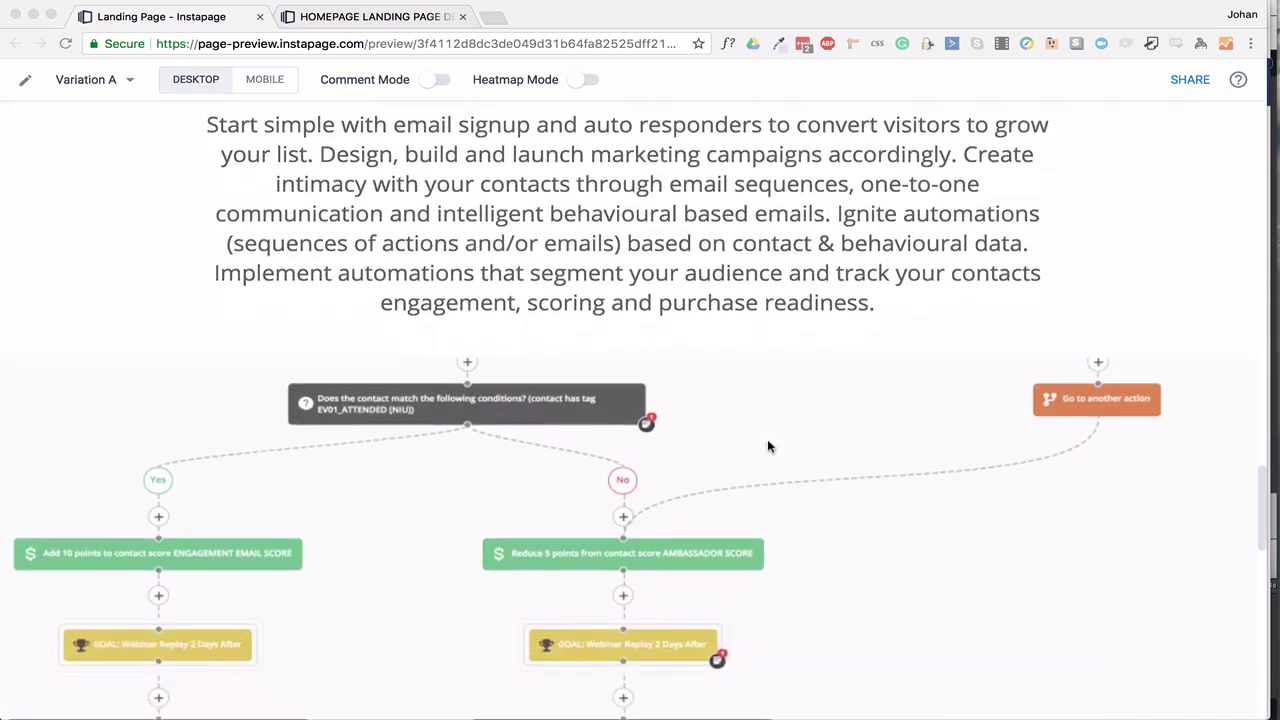
scroll(767, 446, down, 15)
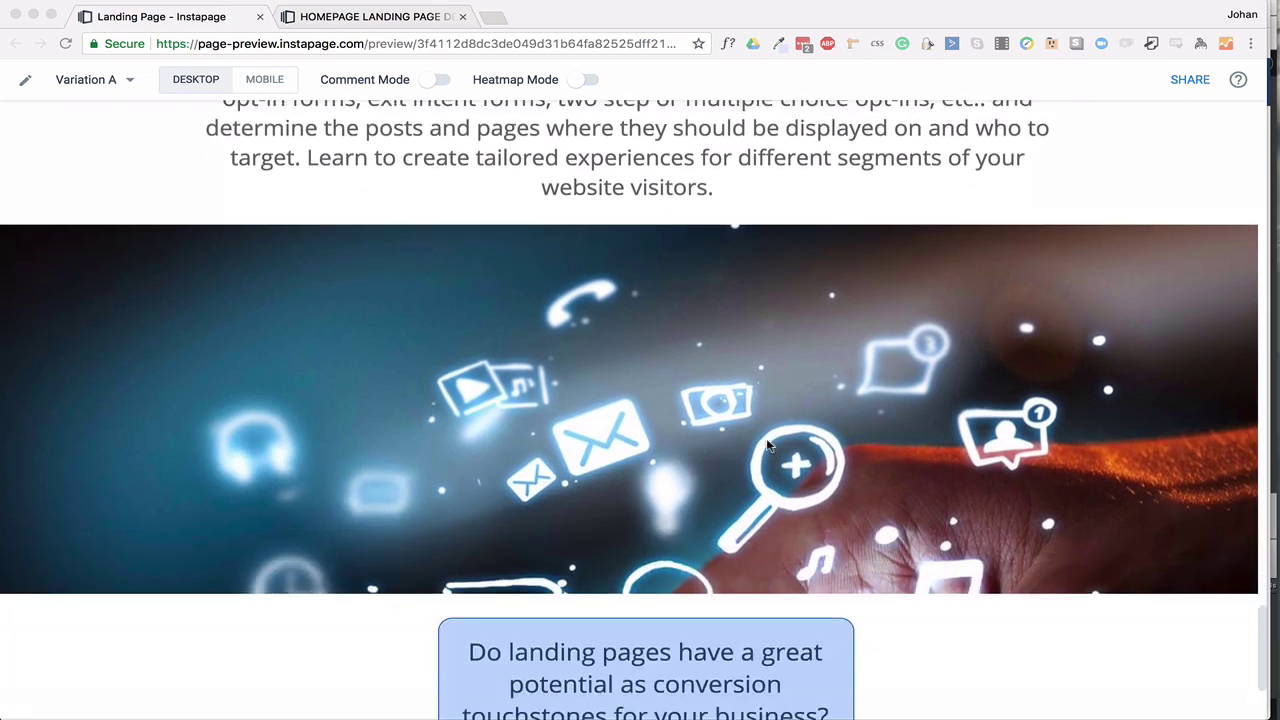
scroll(767, 446, down, 5)
scroll(767, 441, up, 20)
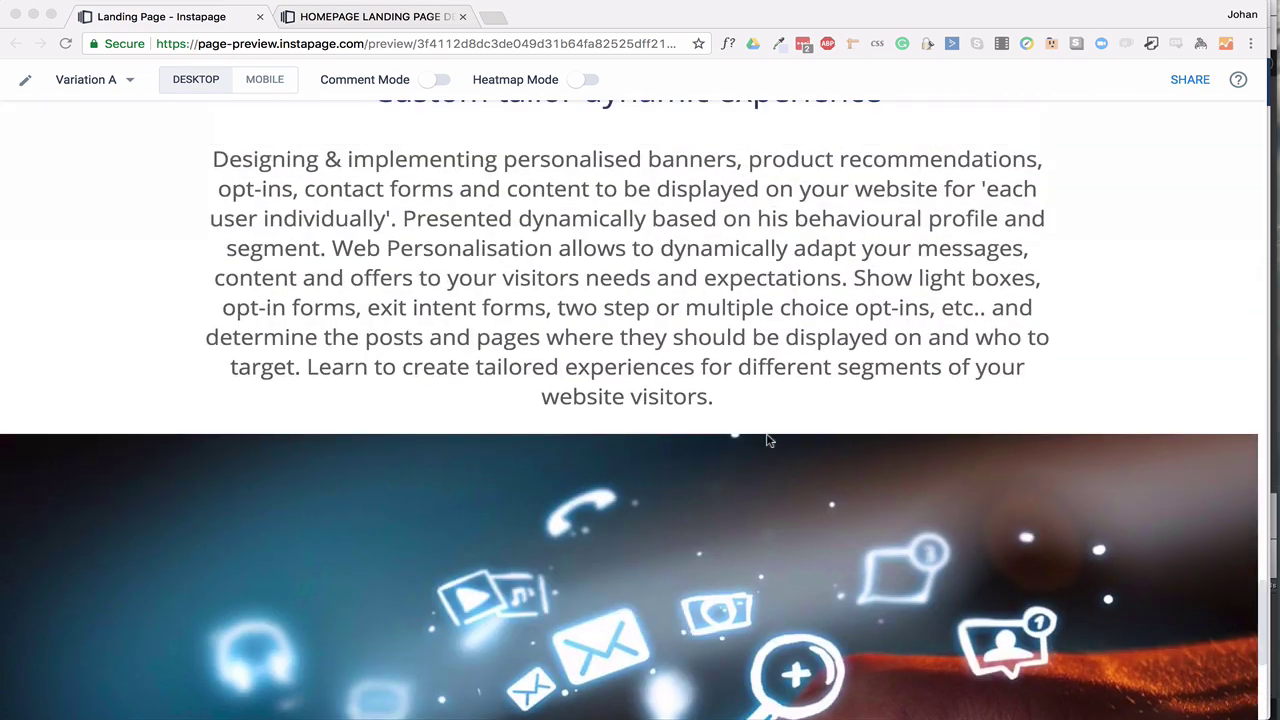
scroll(767, 440, up, 15)
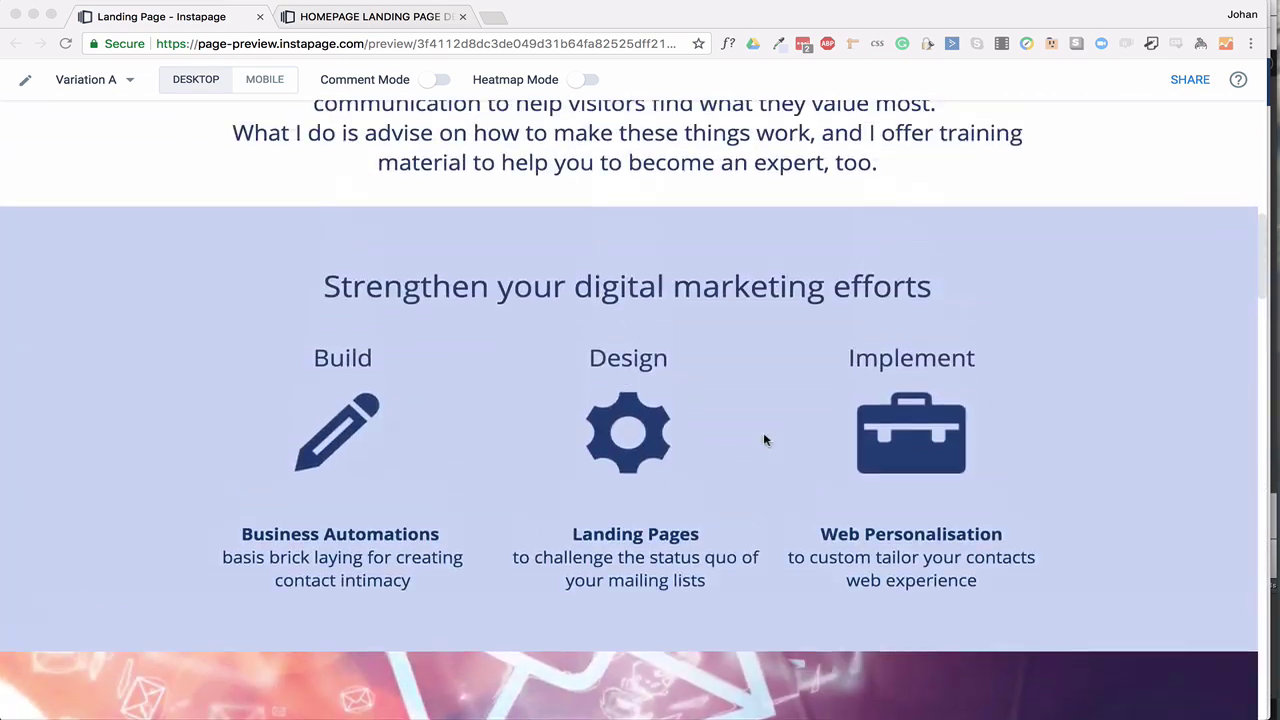
scroll(760, 457, down, 2)
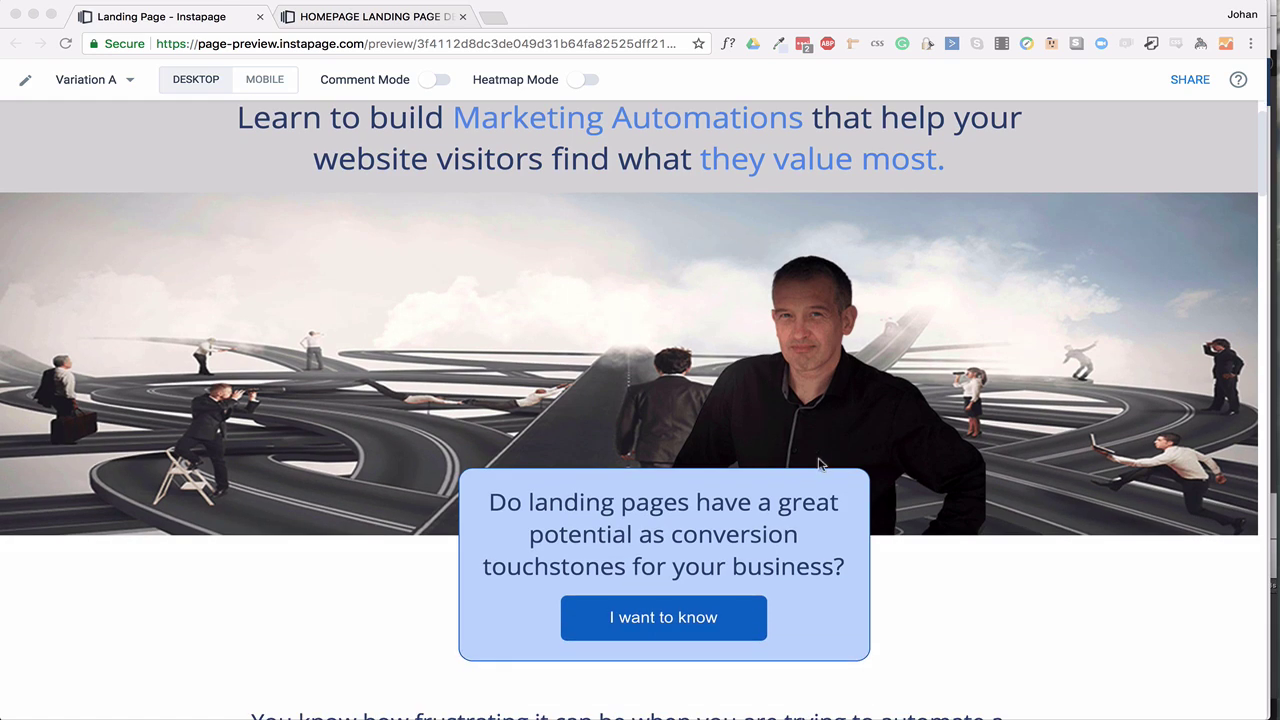
scroll(813, 456, down, 2)
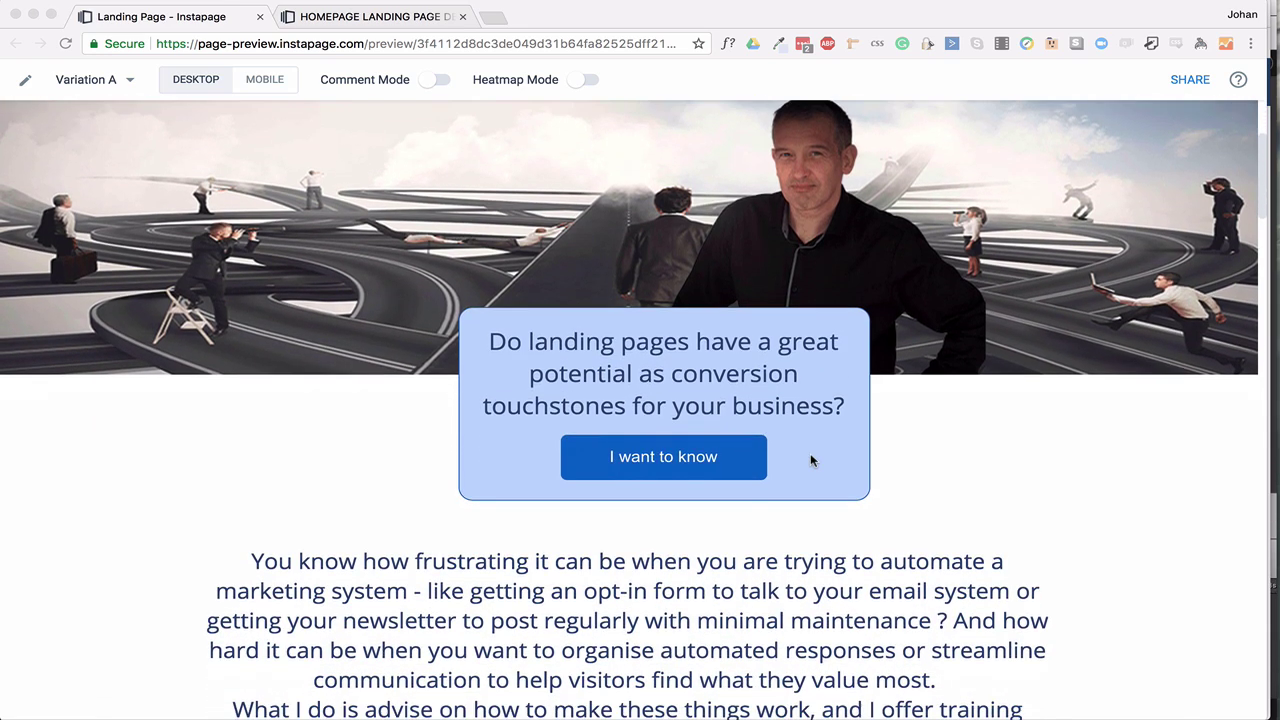
click(681, 466)
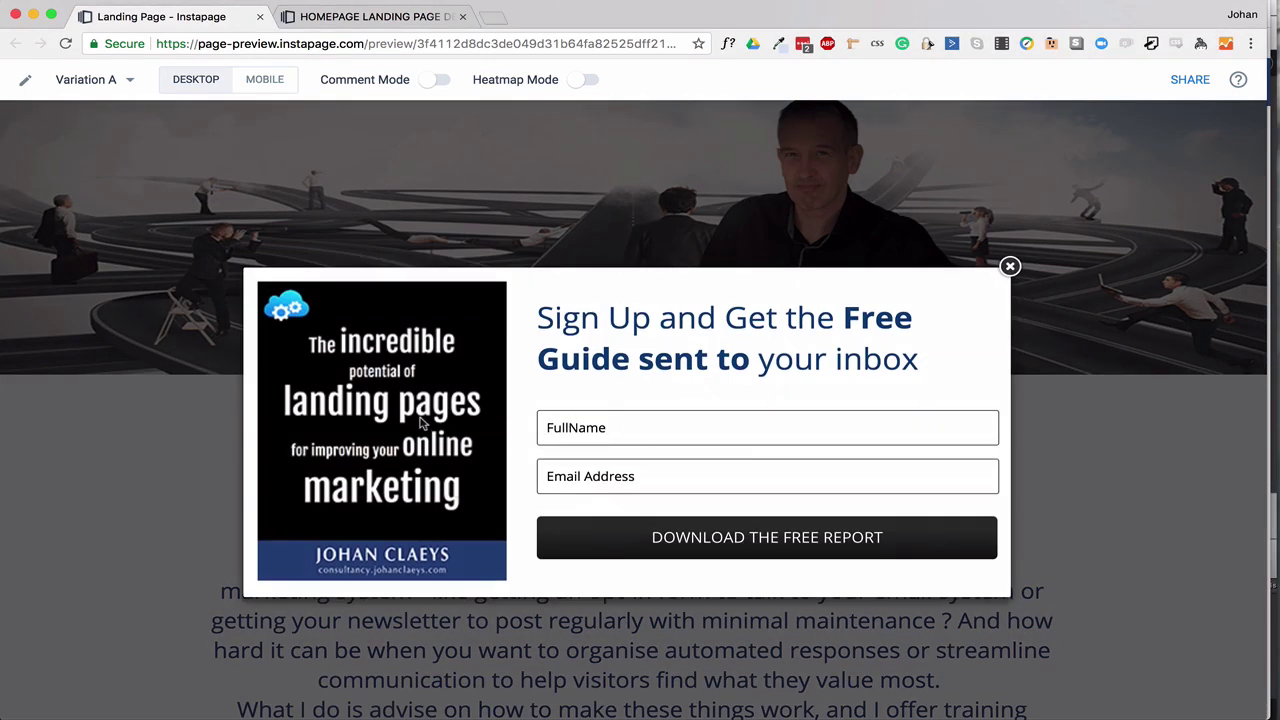
click(1010, 267)
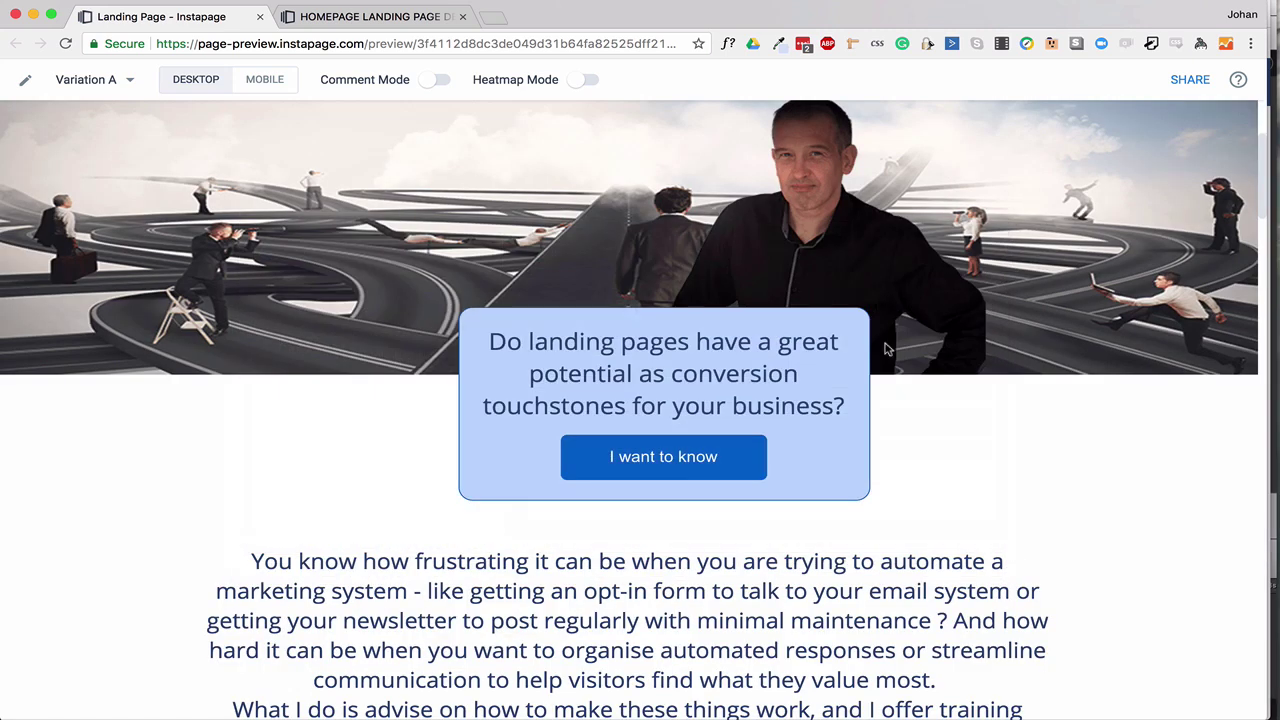
scroll(882, 348, up, 3)
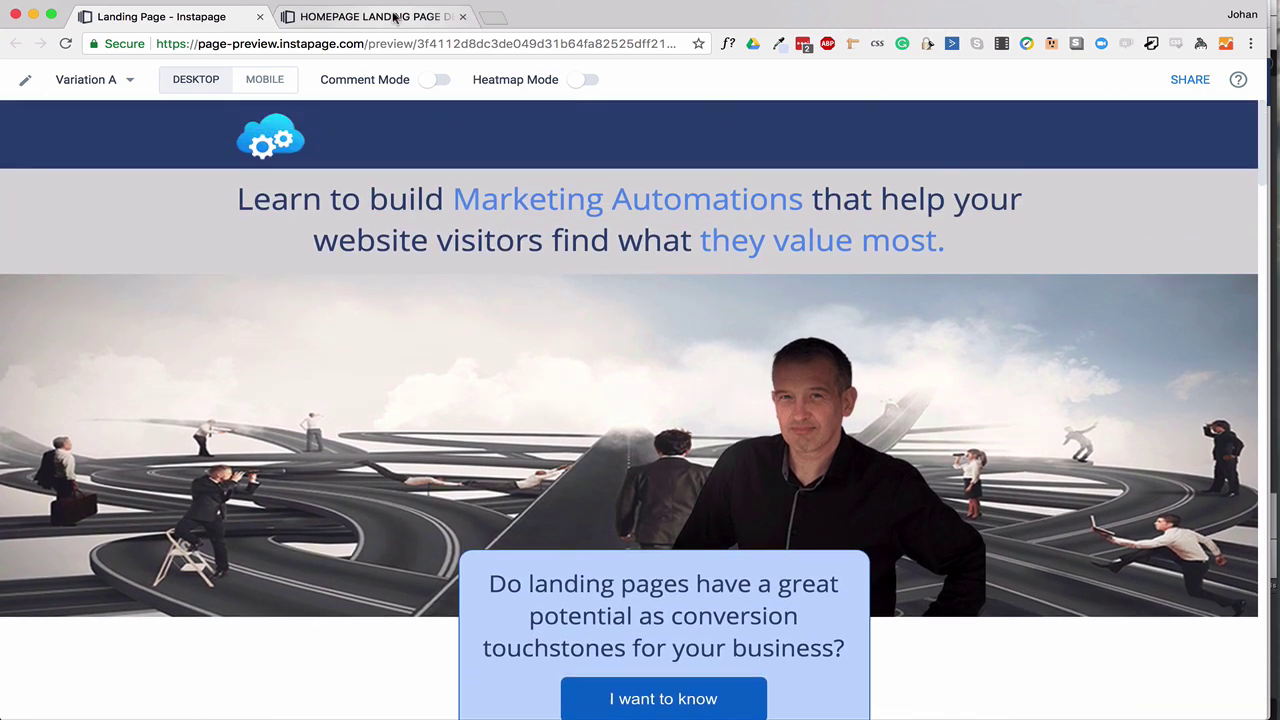
click(391, 16)
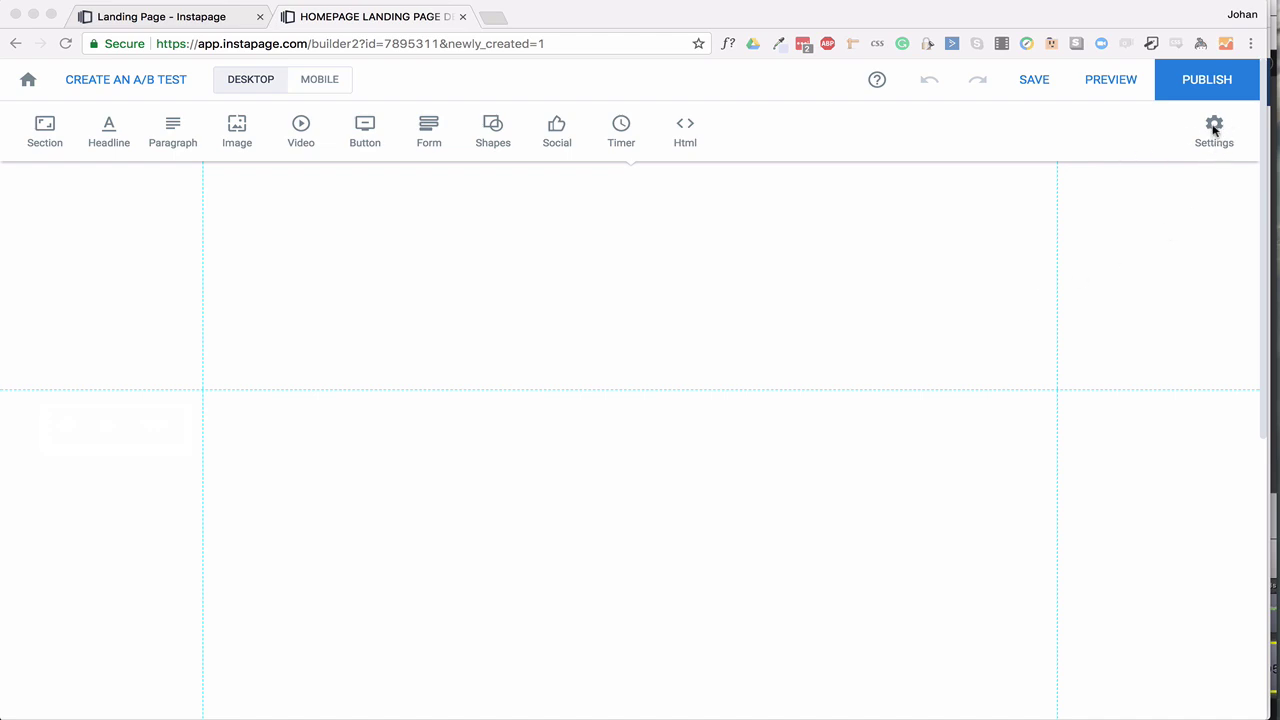
Open the page background settings and close them without changes.
click(1213, 128)
click(1213, 130)
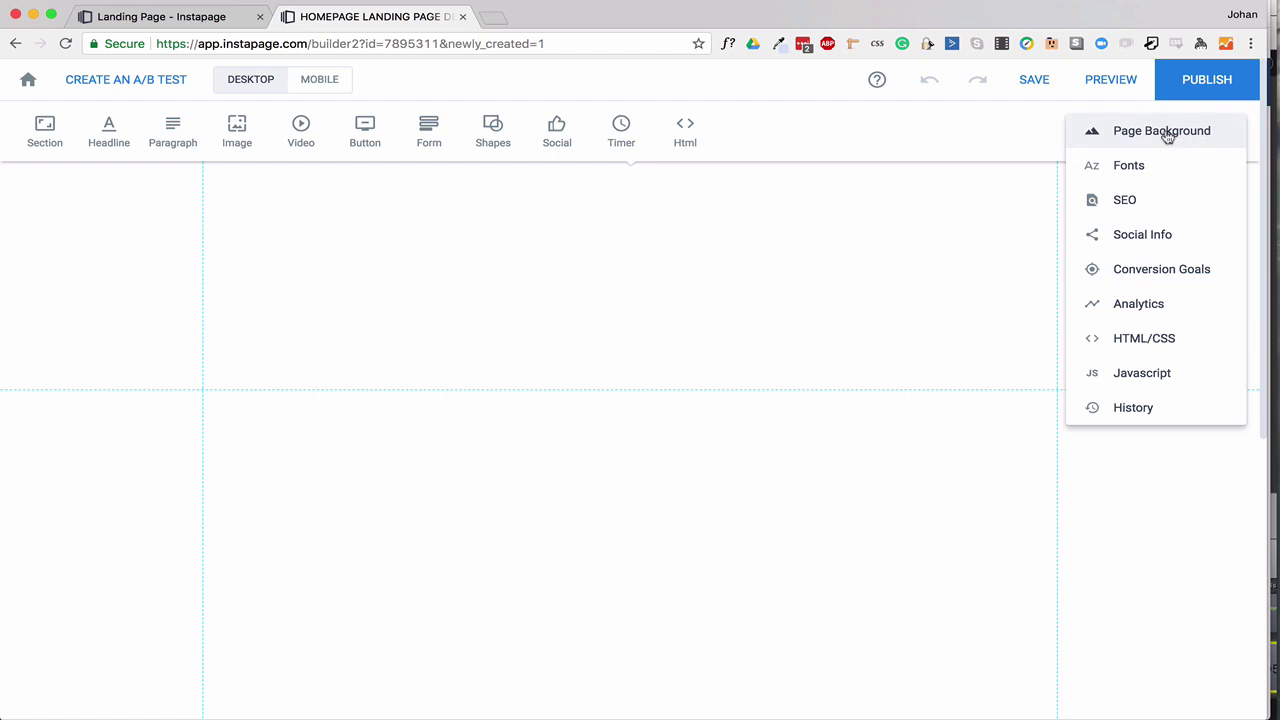
click(1167, 133)
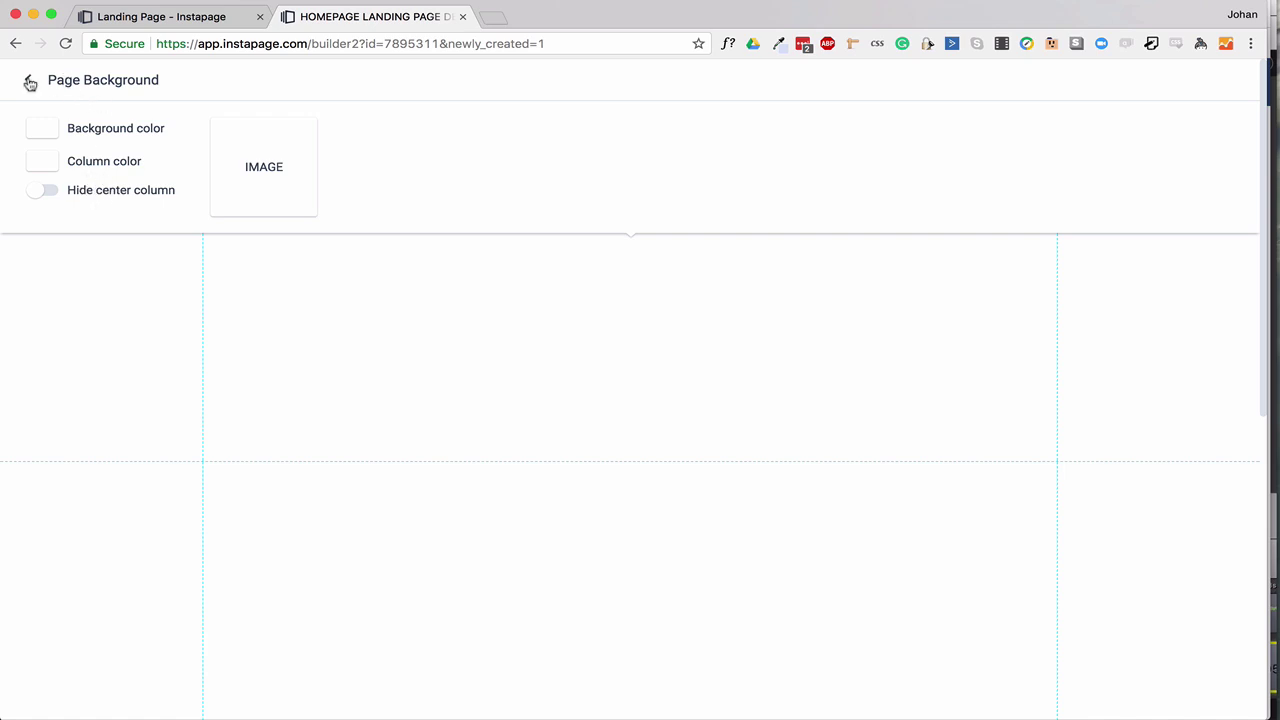
click(30, 83)
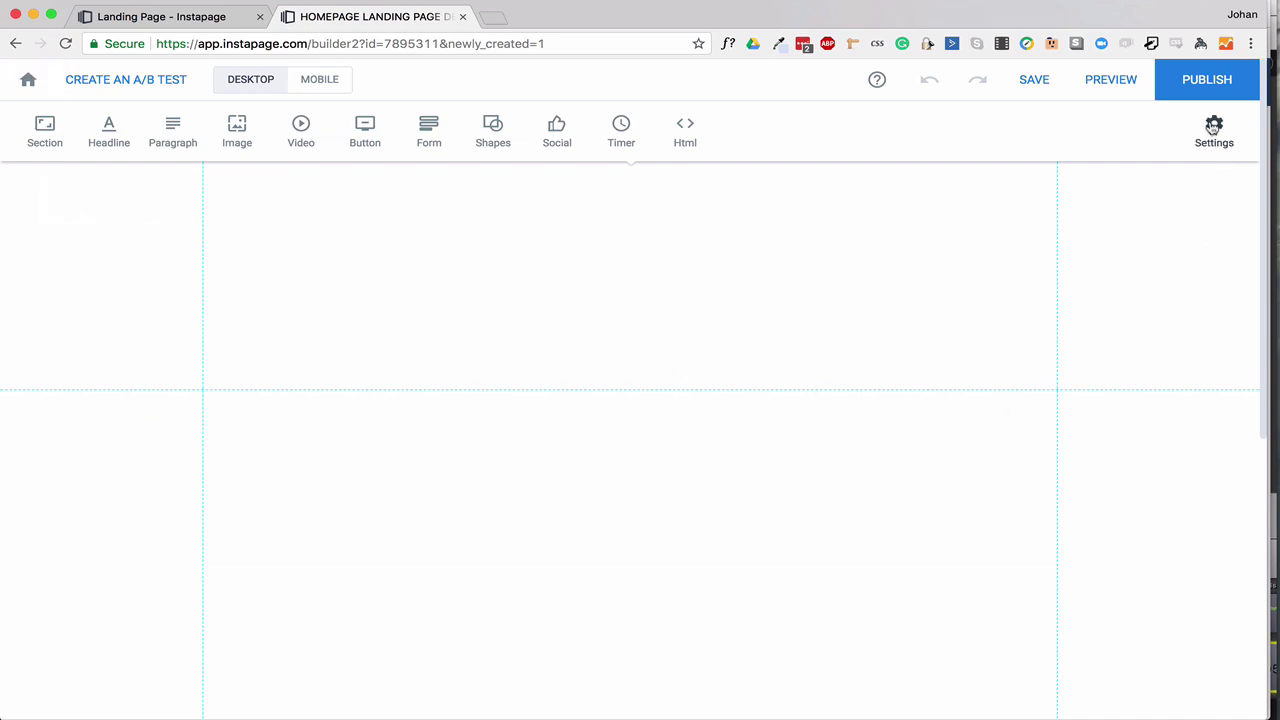
Review the page fonts, keeping Open Sans for headlines and paragraphs.
click(1213, 127)
click(1125, 168)
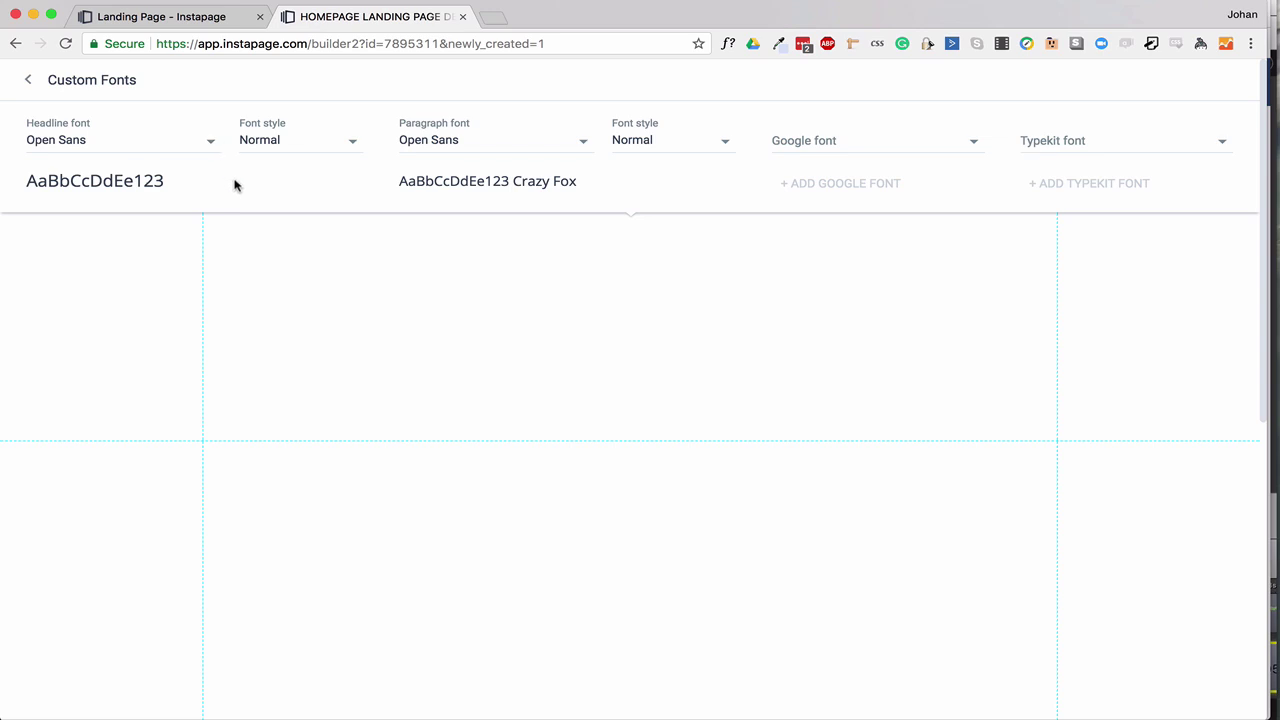
click(30, 84)
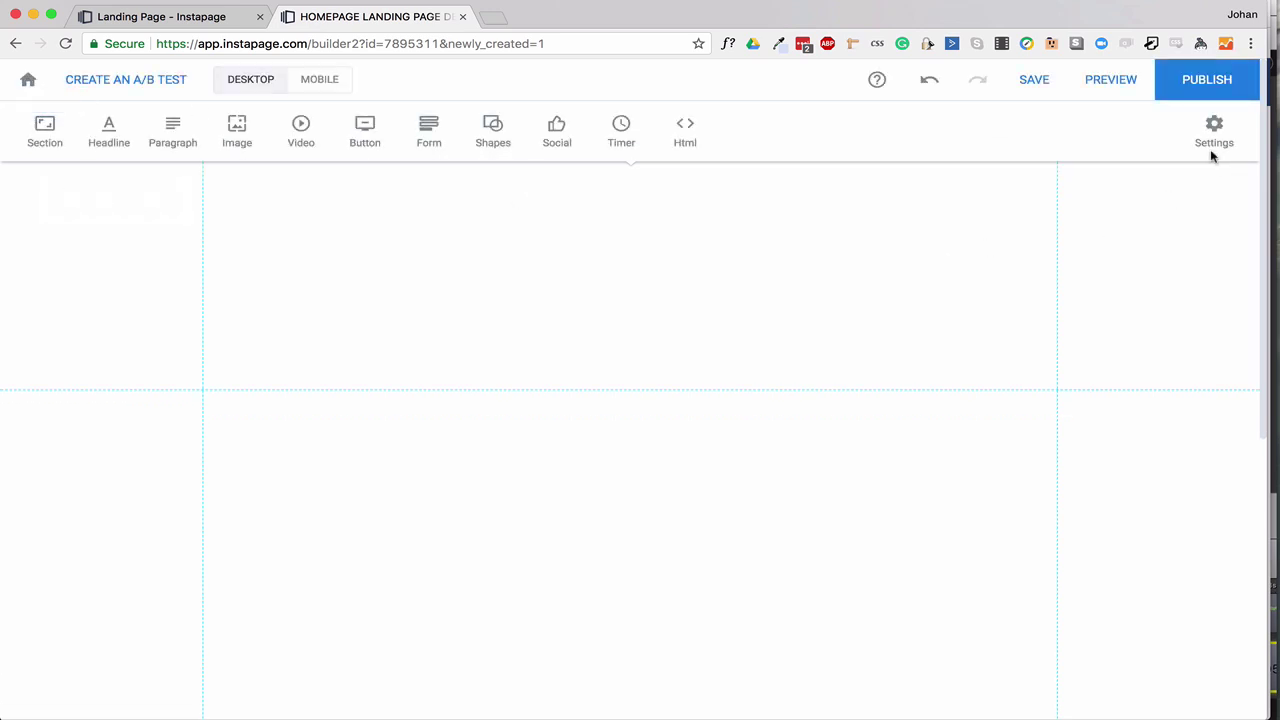
Review the SEO settings, leaving the keywords field empty.
click(1216, 133)
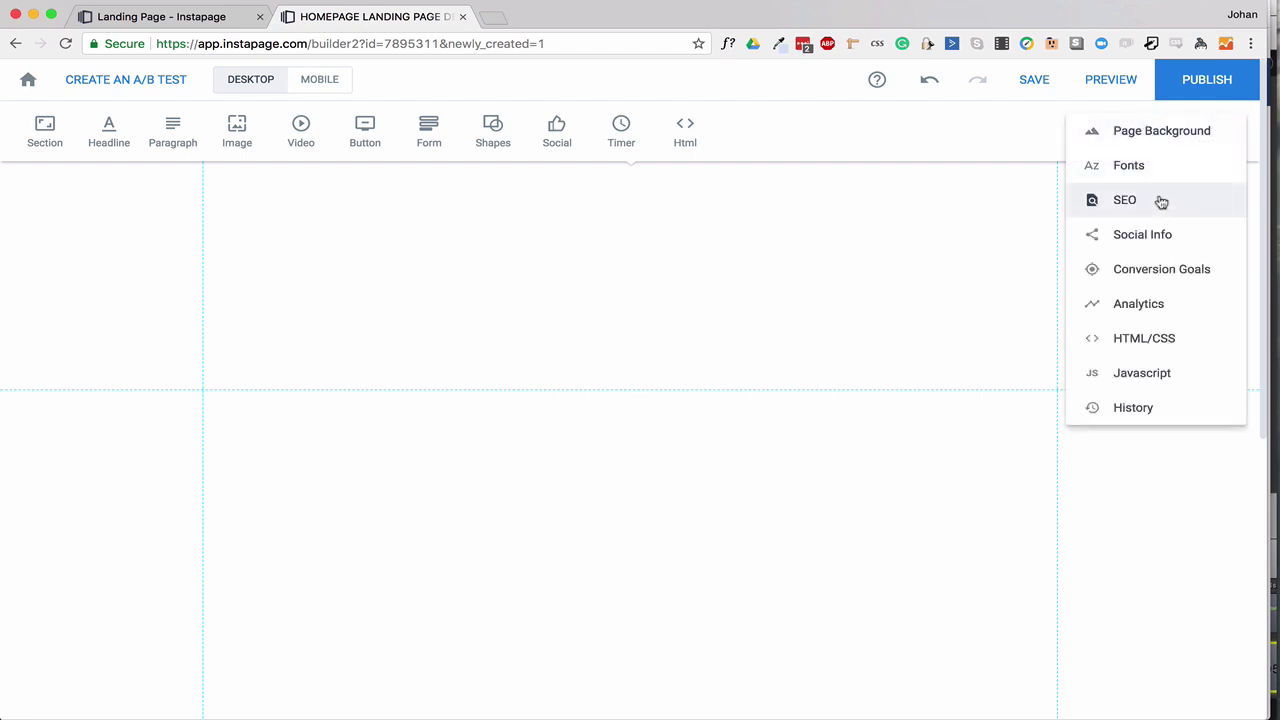
click(1160, 201)
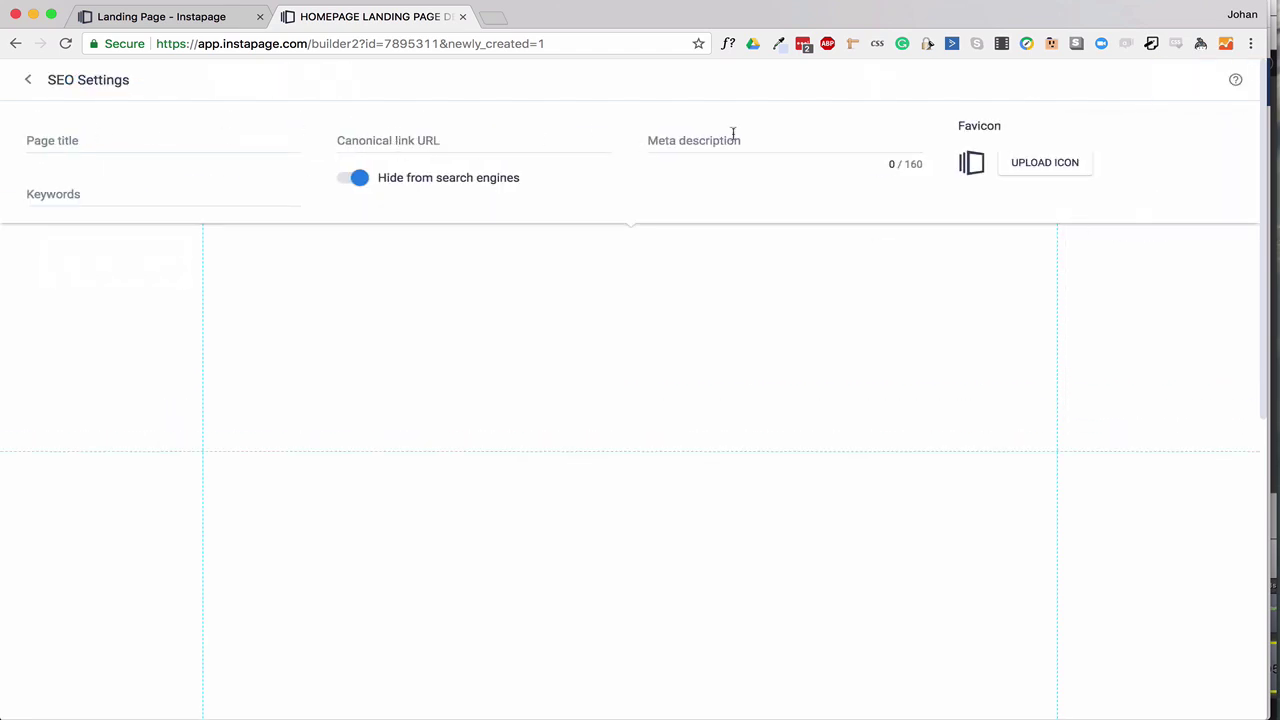
click(98, 190)
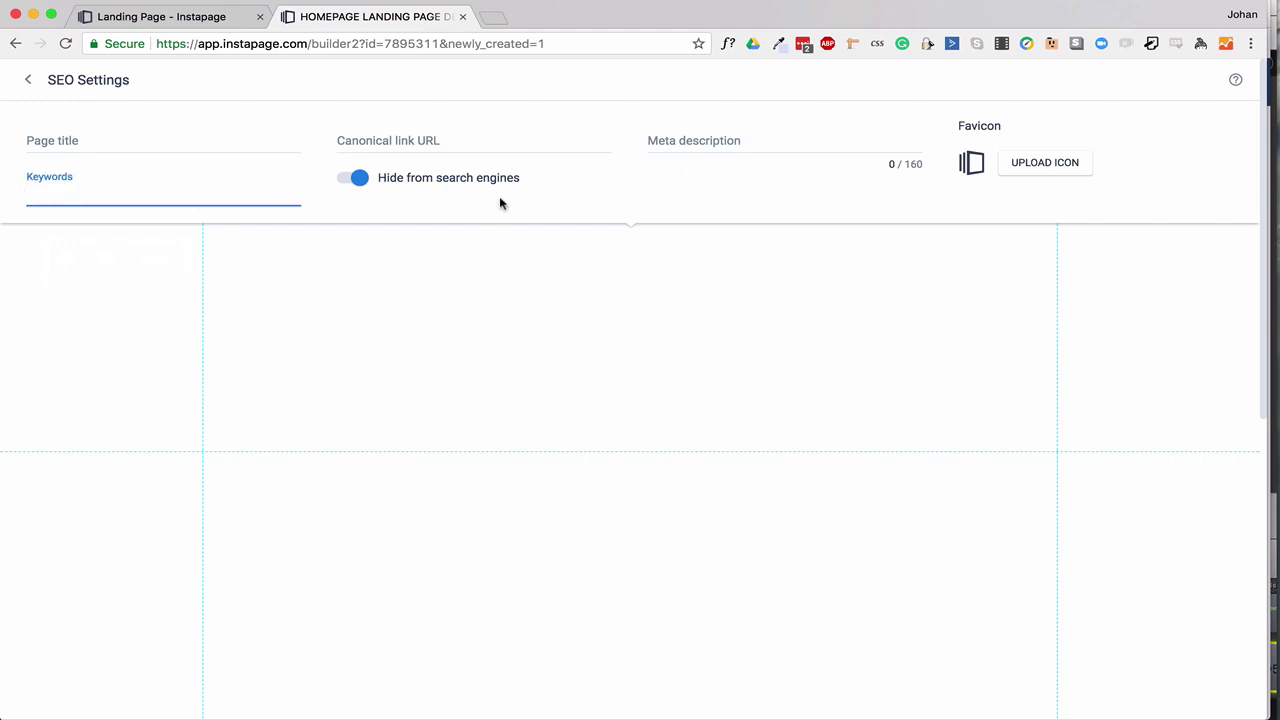
click(590, 245)
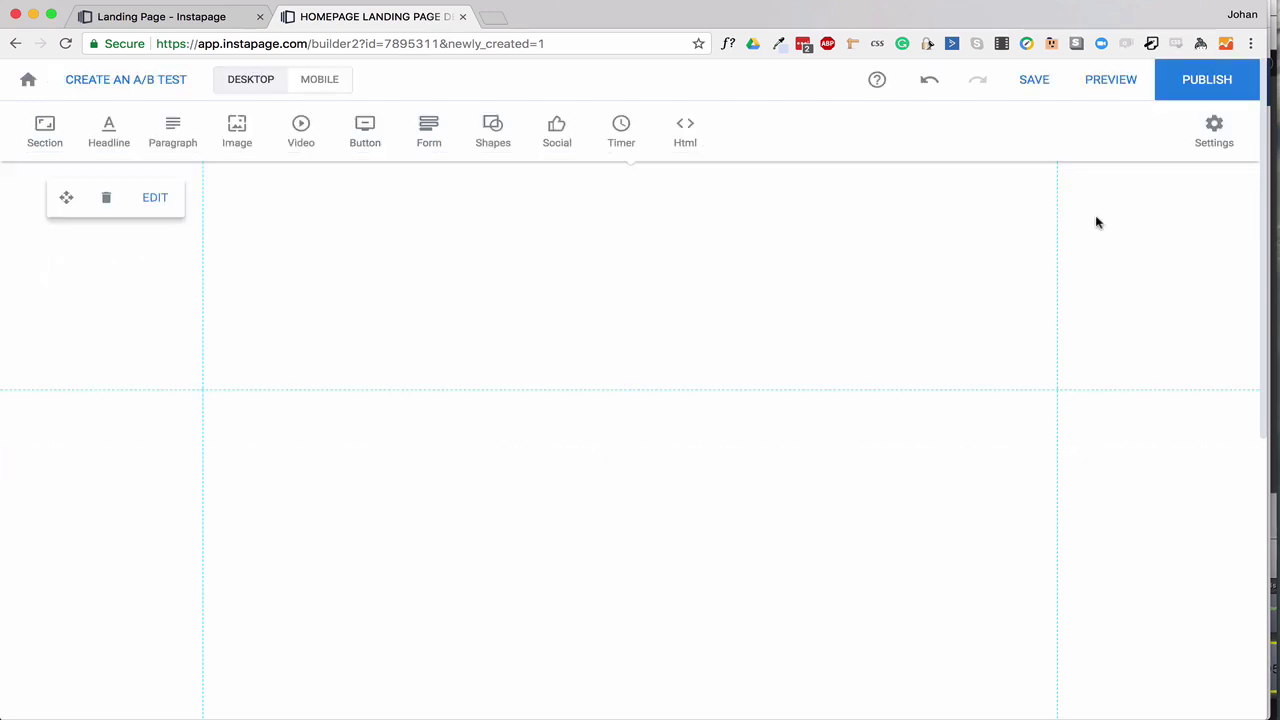
Check the social sharing settings, leave them empty, and return to the settings list.
click(1216, 131)
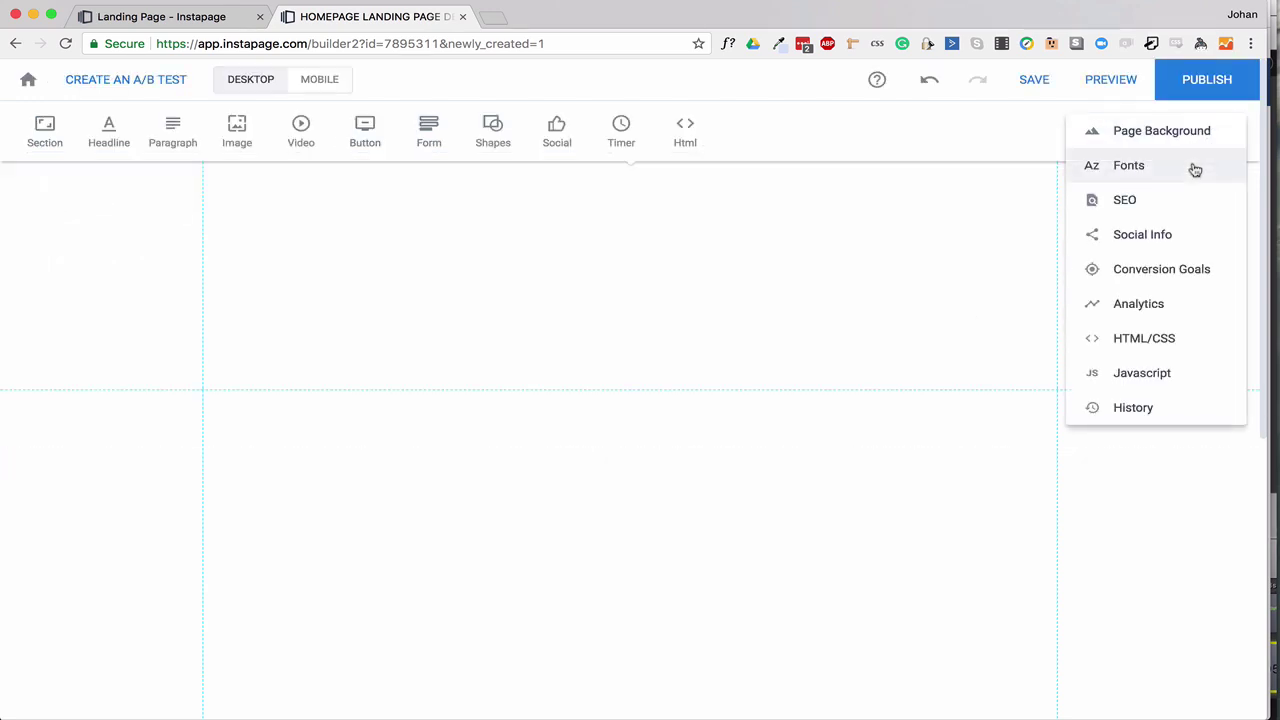
click(1142, 234)
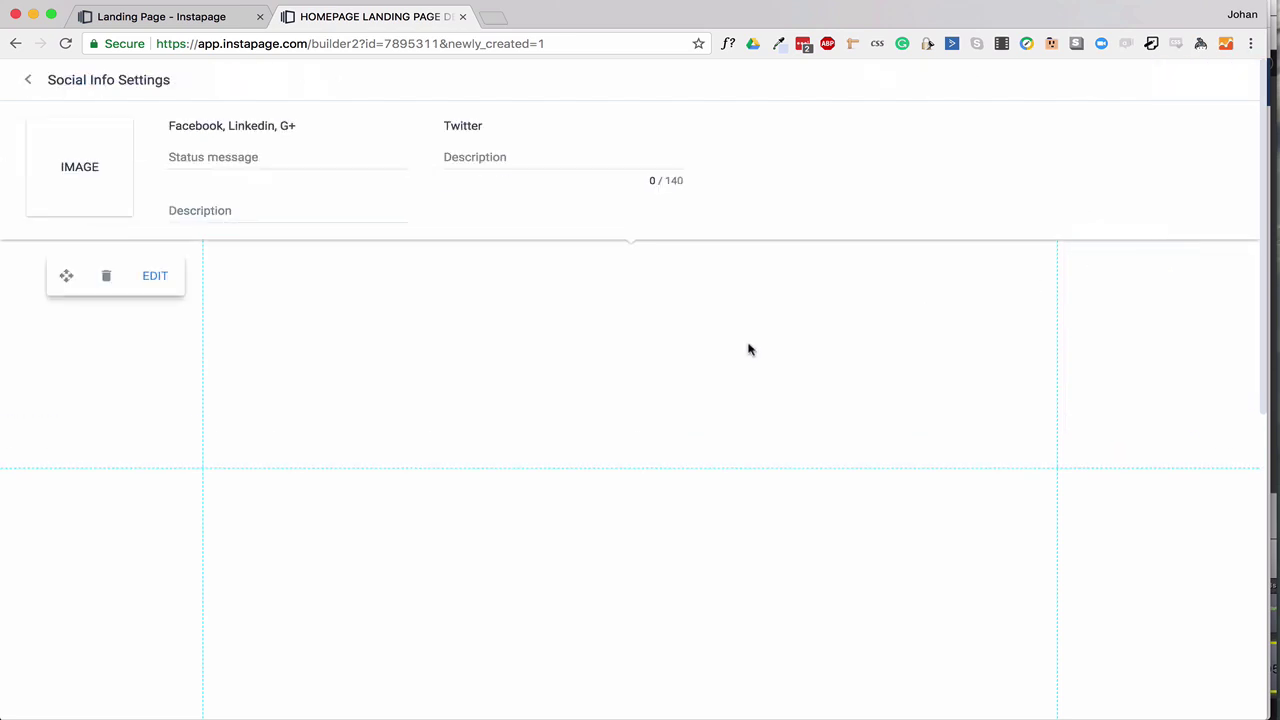
click(28, 79)
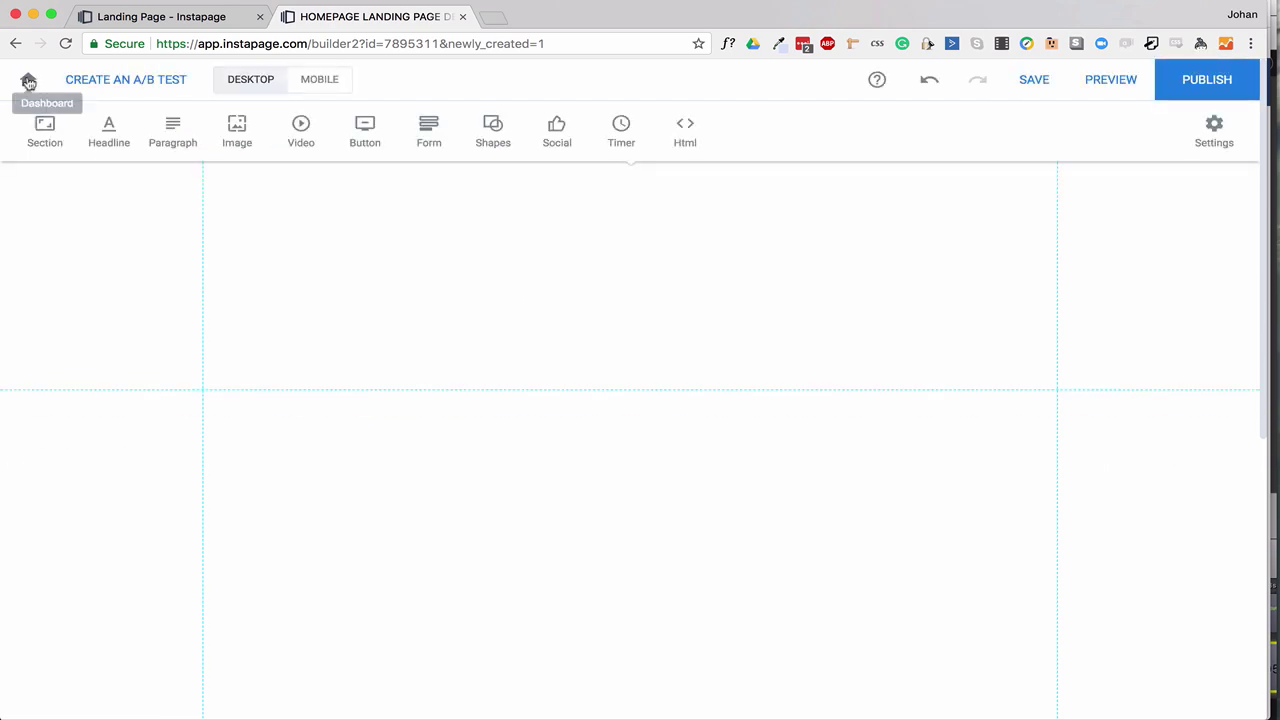
click(1204, 152)
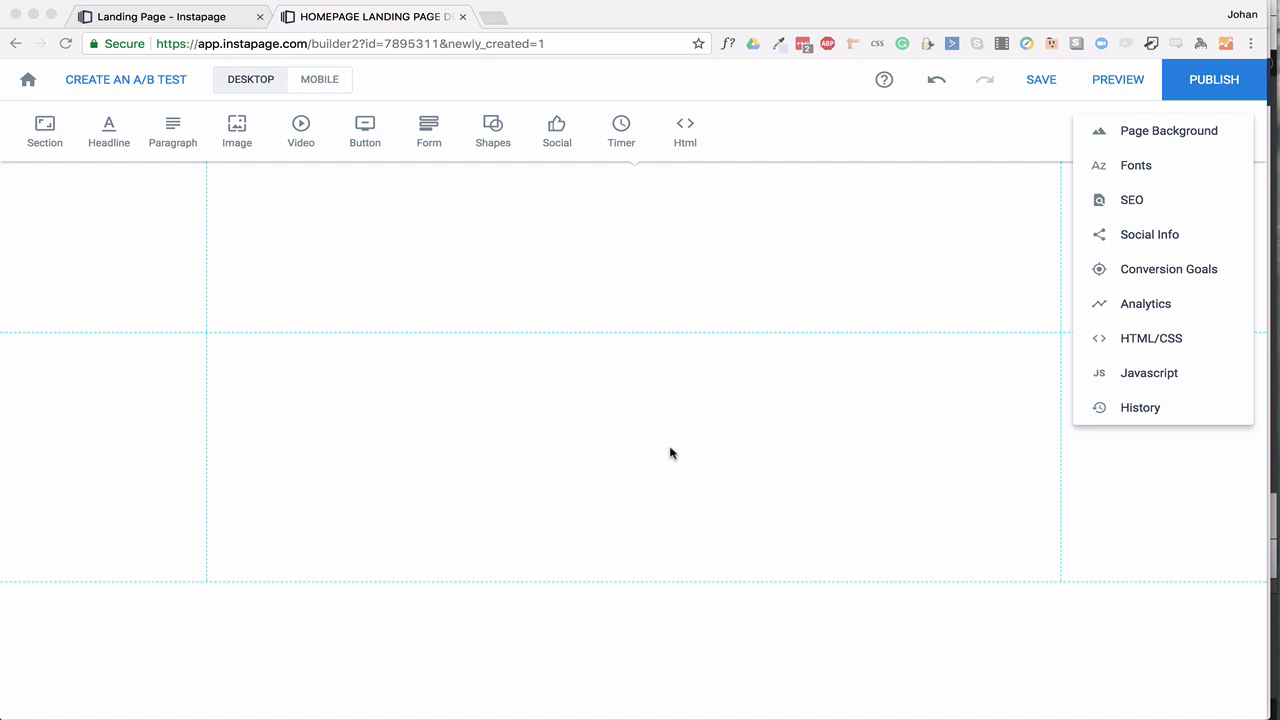
click(197, 18)
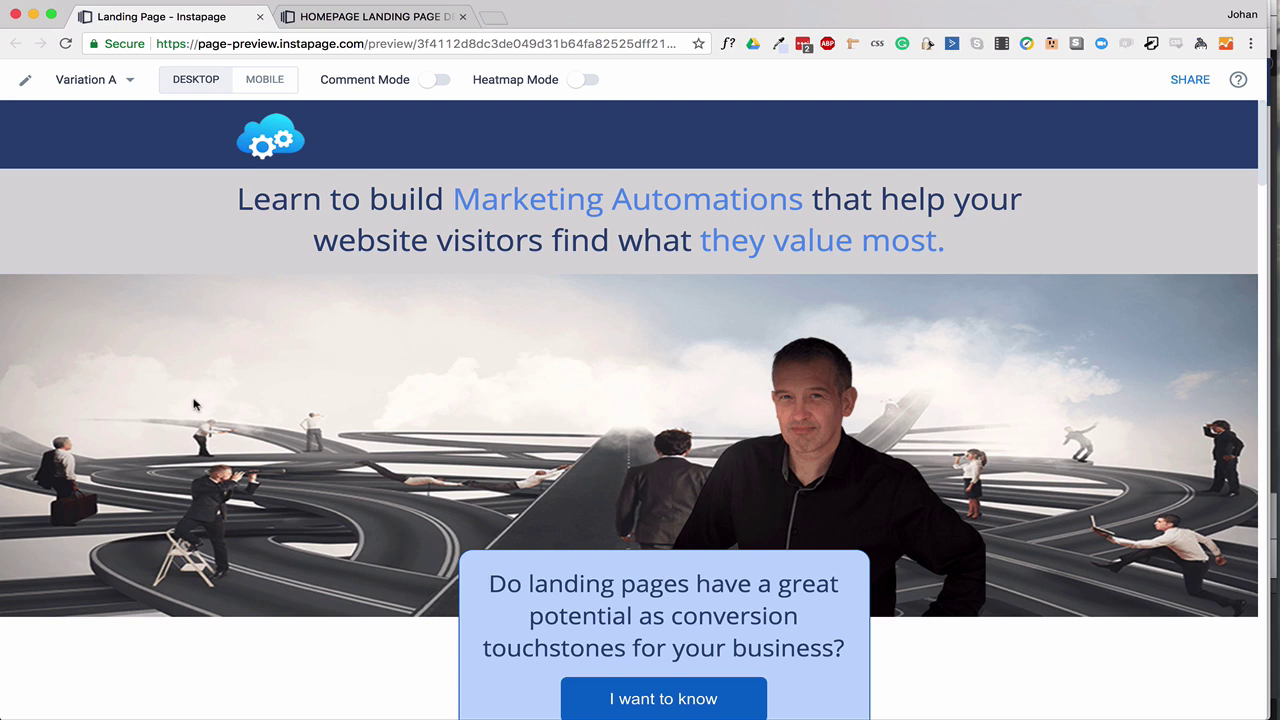
scroll(204, 477, down, 1)
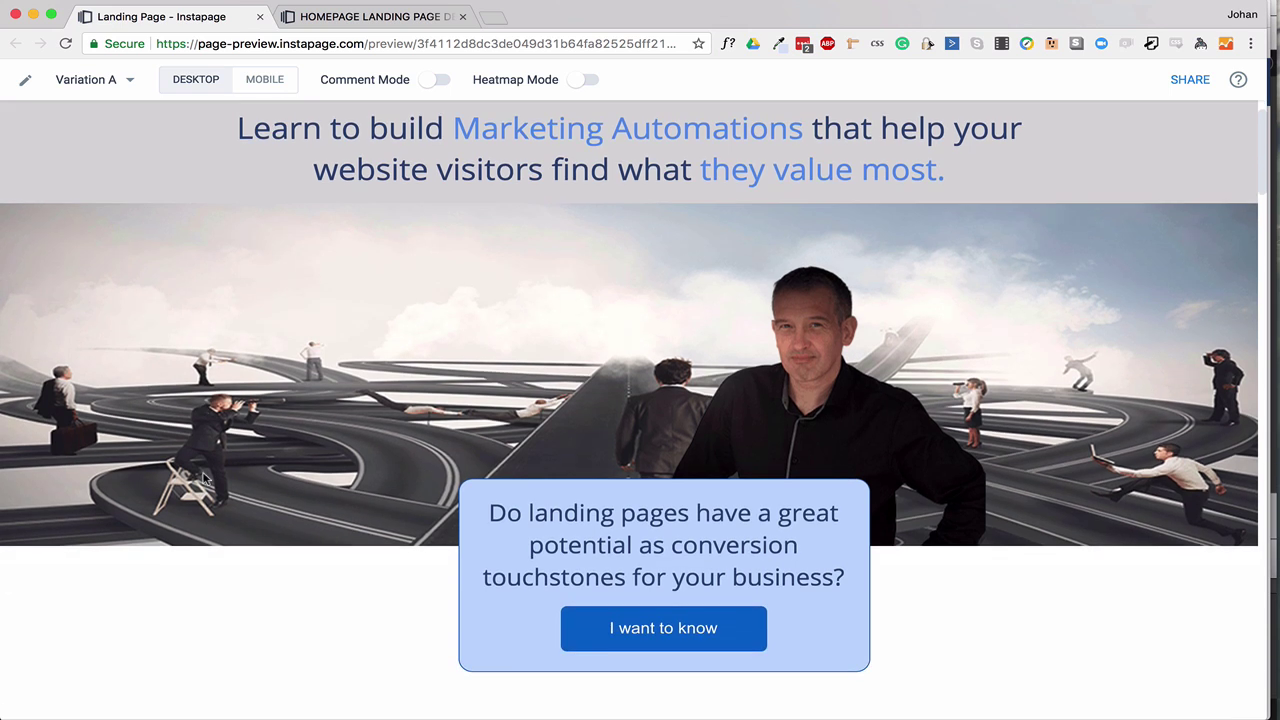
scroll(214, 421, up, 1)
click(352, 18)
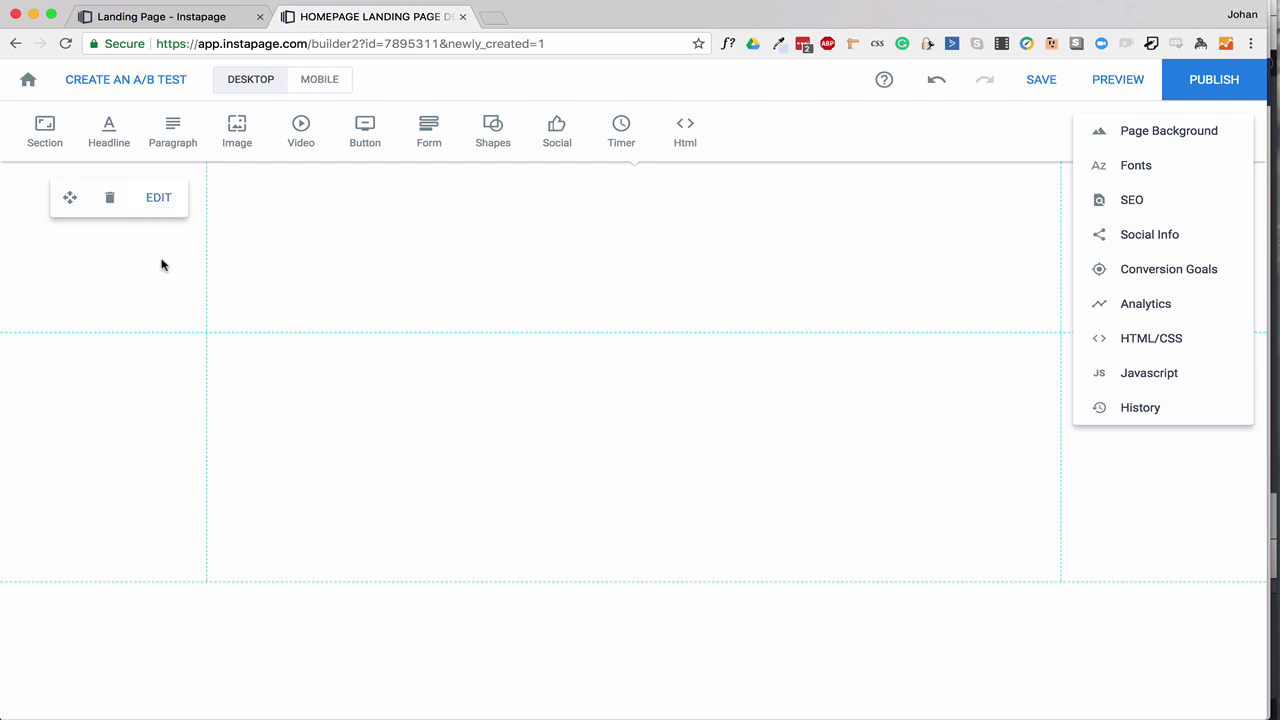
click(161, 210)
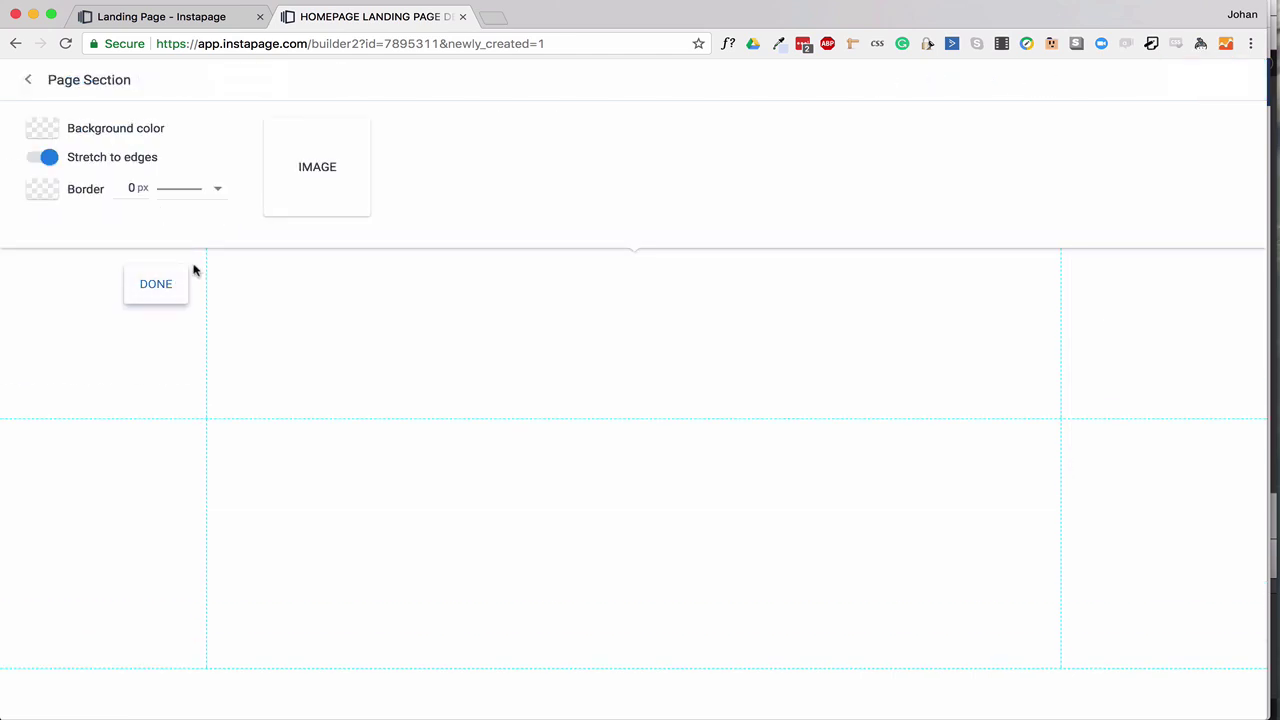
Give the top section a navy background, shorten it, and bring up the image chooser.
click(40, 131)
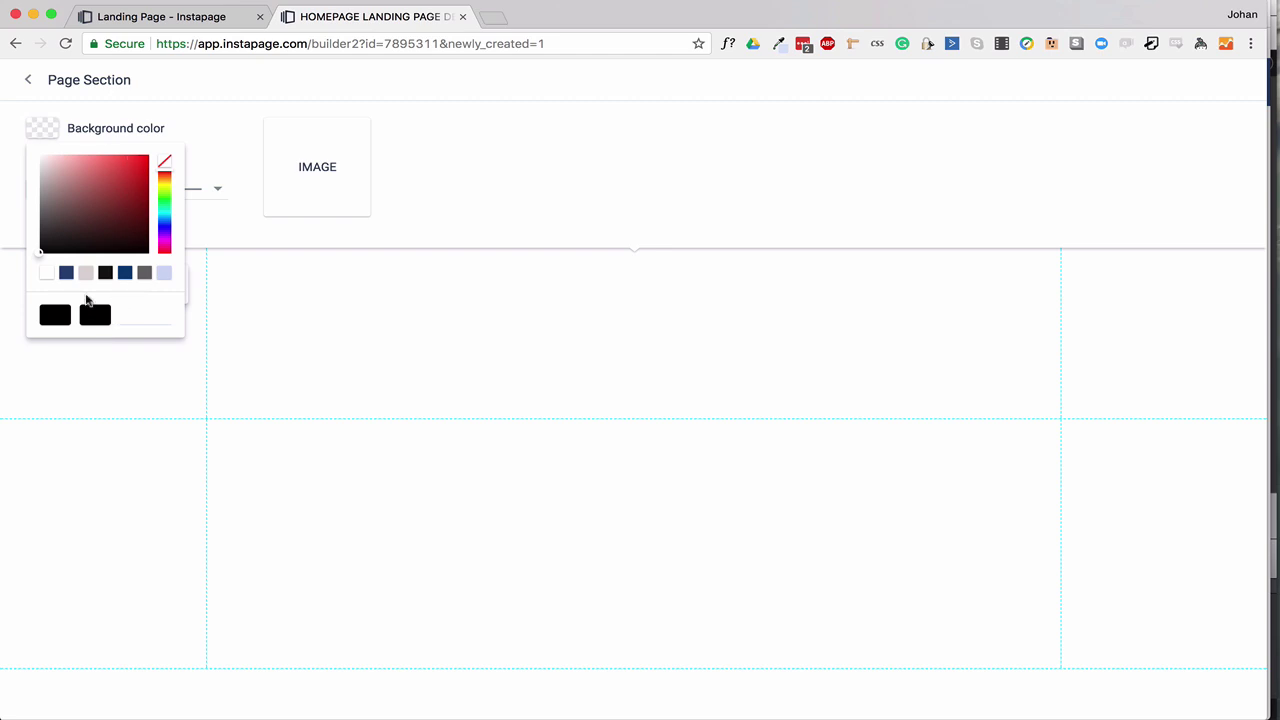
click(67, 274)
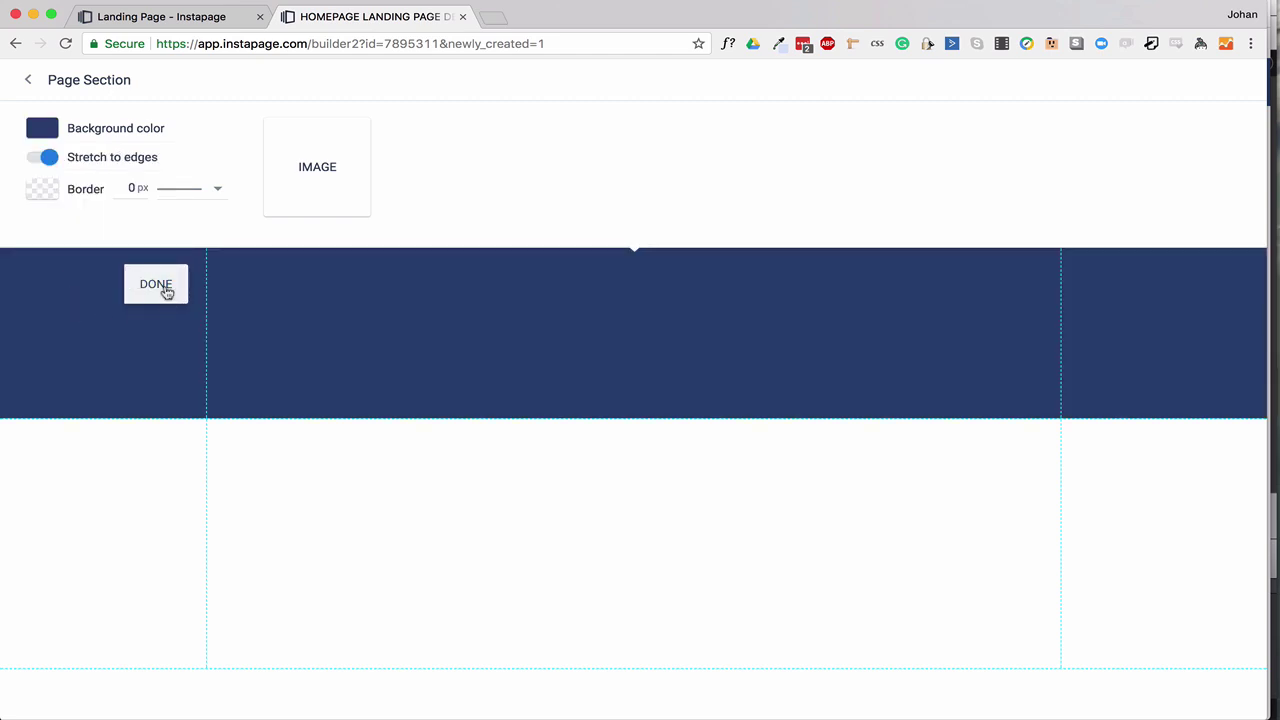
click(157, 285)
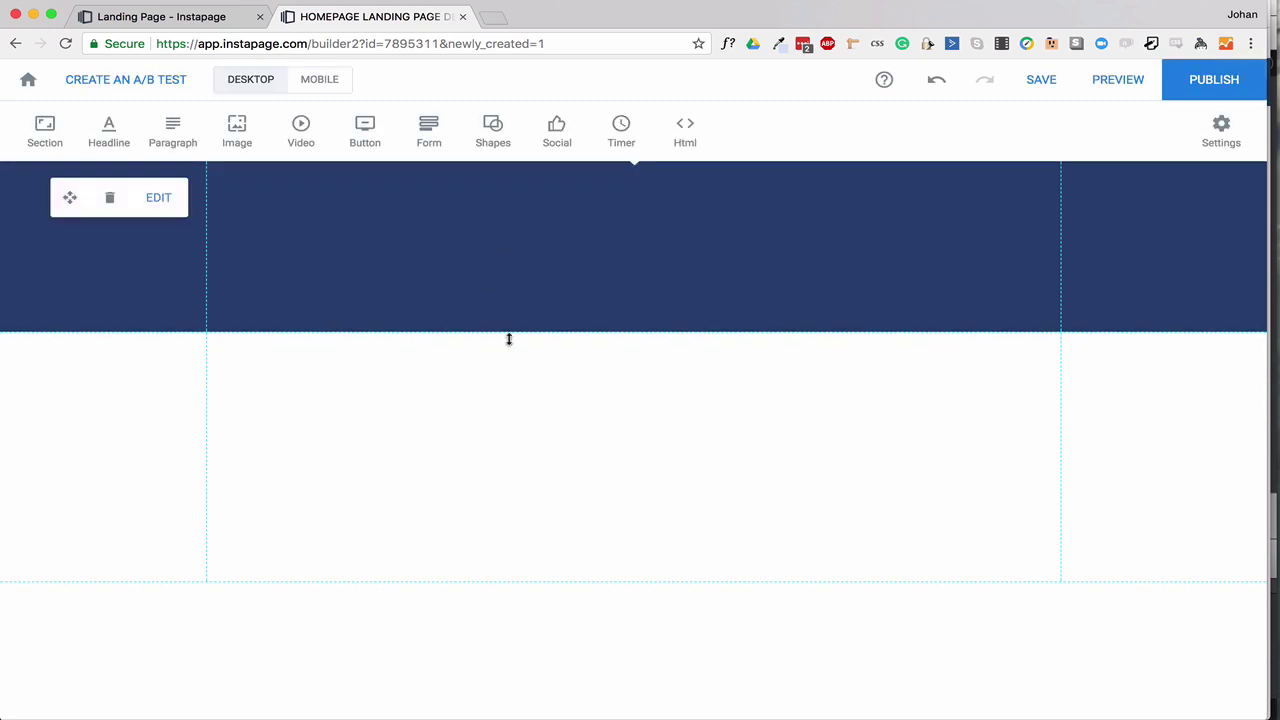
drag(518, 322, 534, 241)
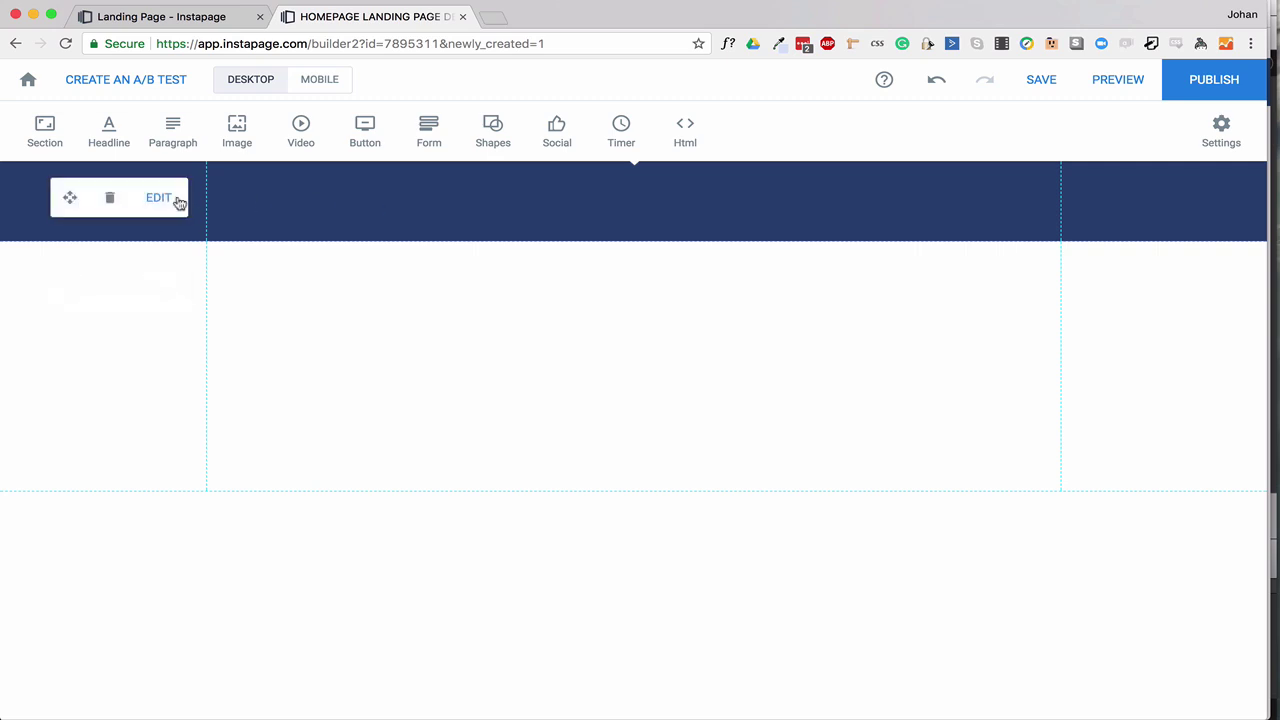
click(240, 135)
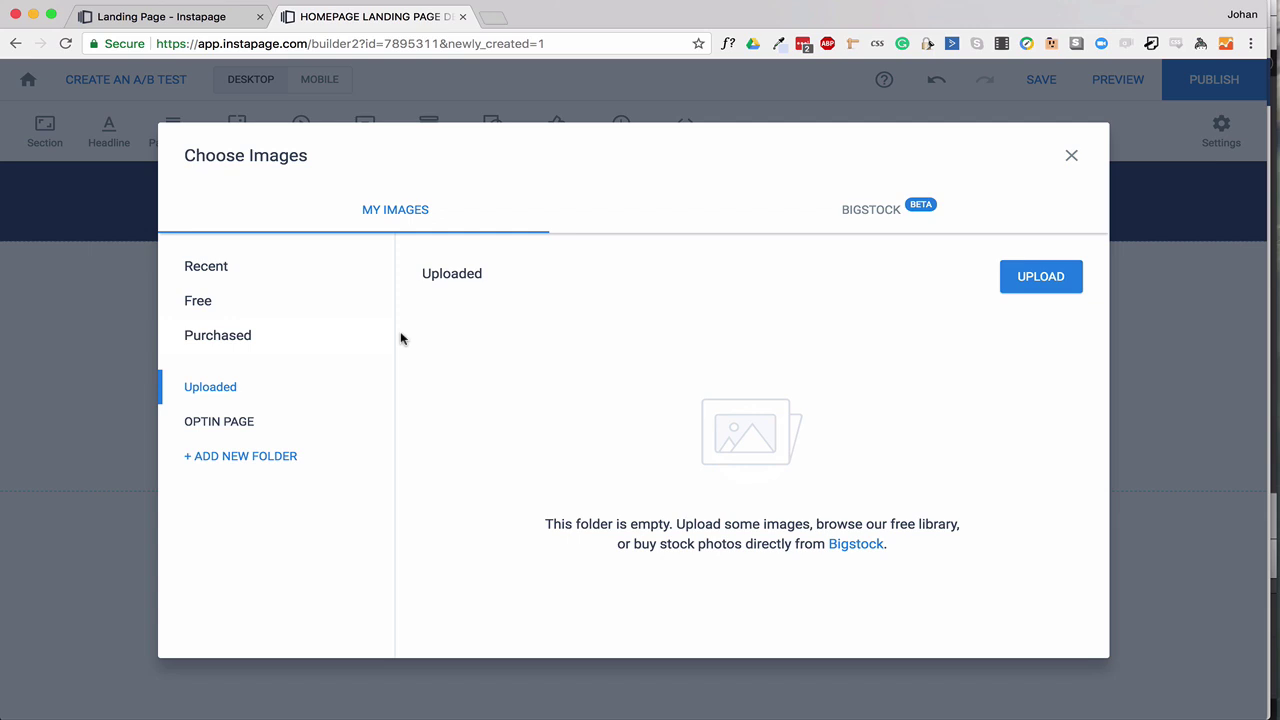
Upload all ten image files, starting from briefcase.png, from the computer.
click(1041, 282)
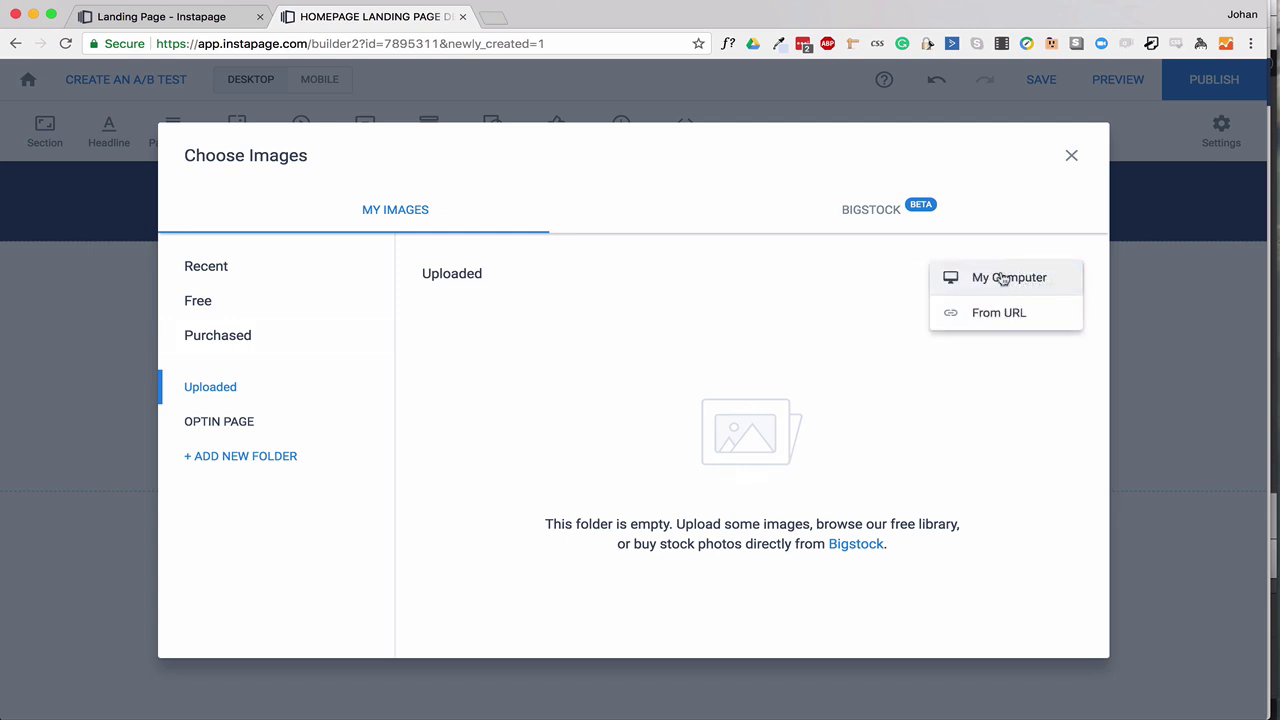
click(1003, 280)
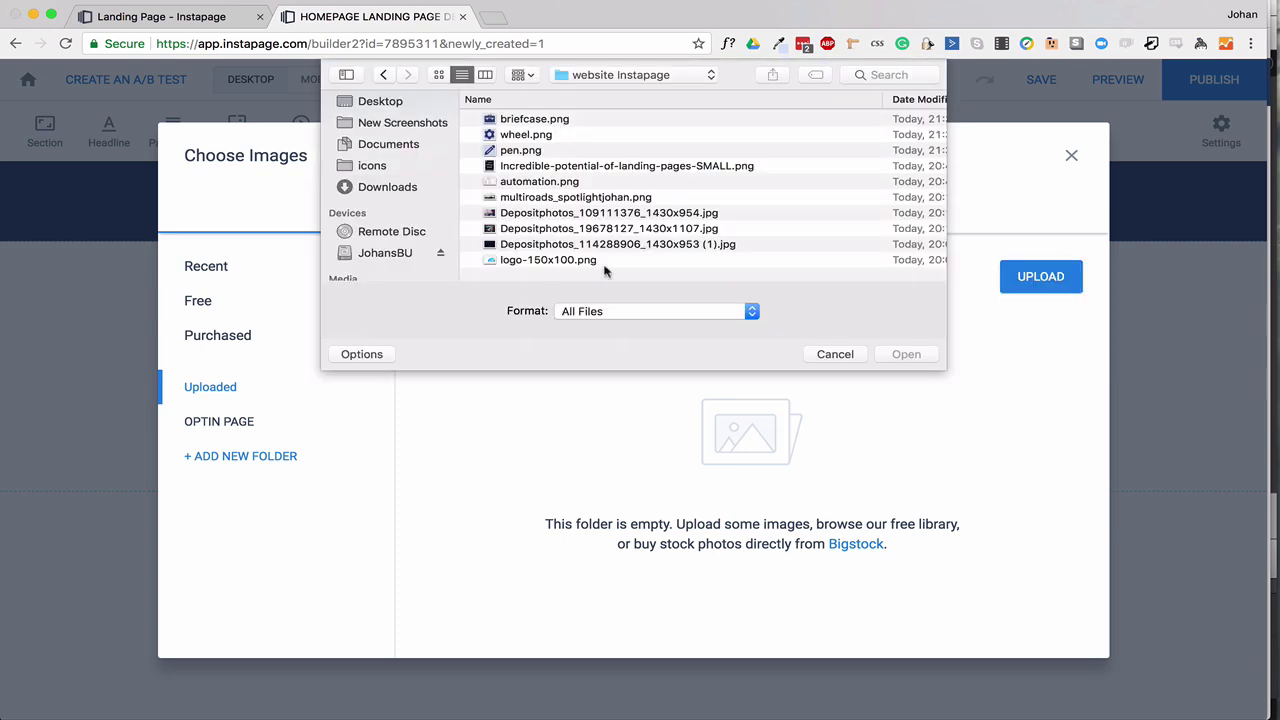
click(560, 120)
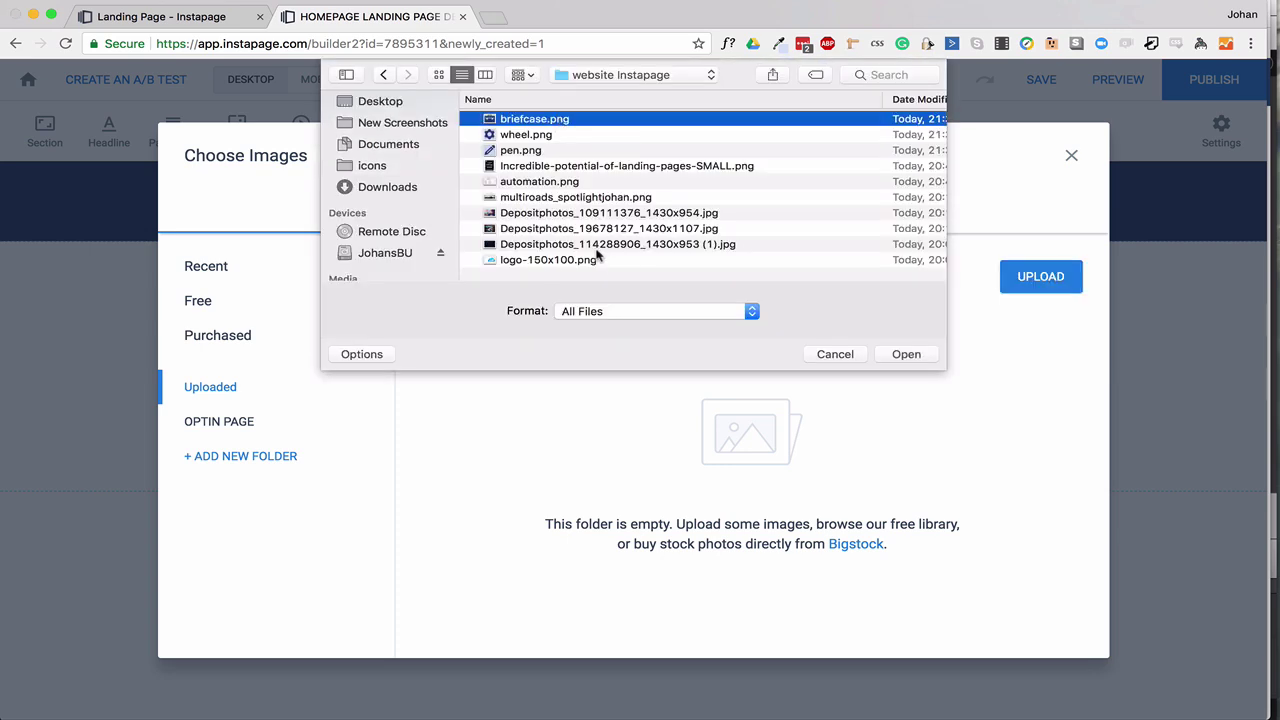
shift+click(582, 260)
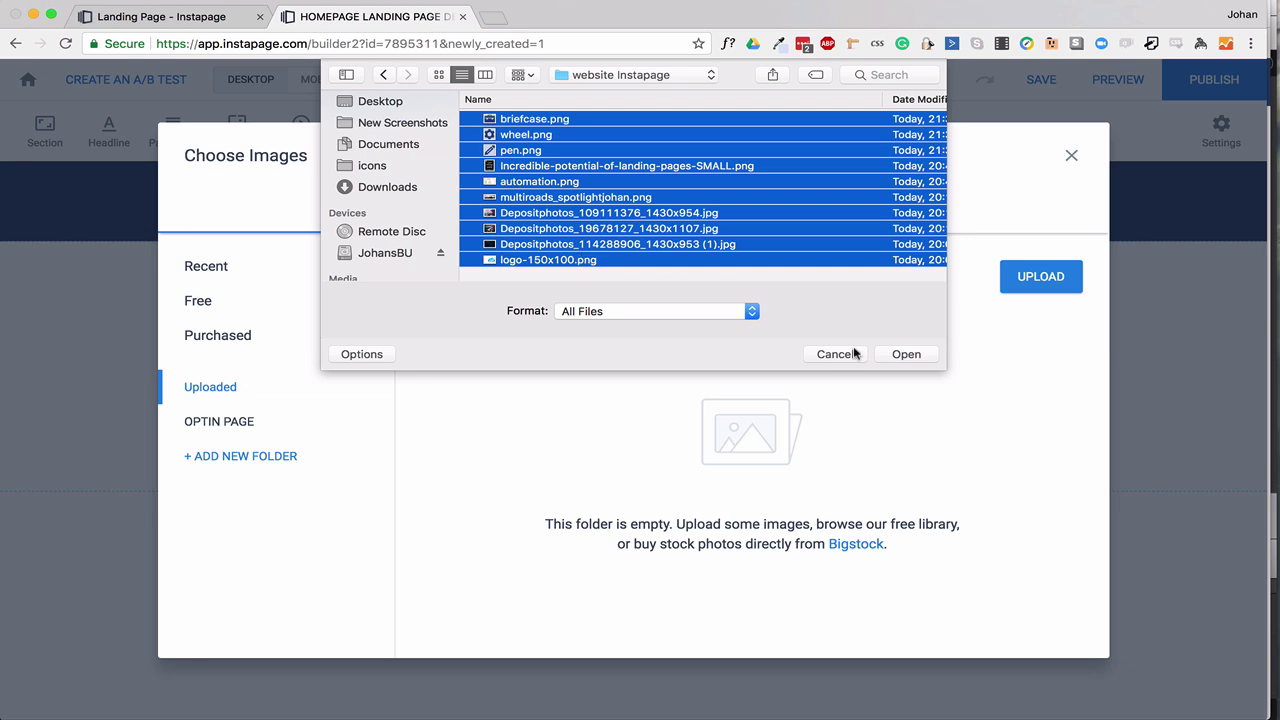
click(908, 356)
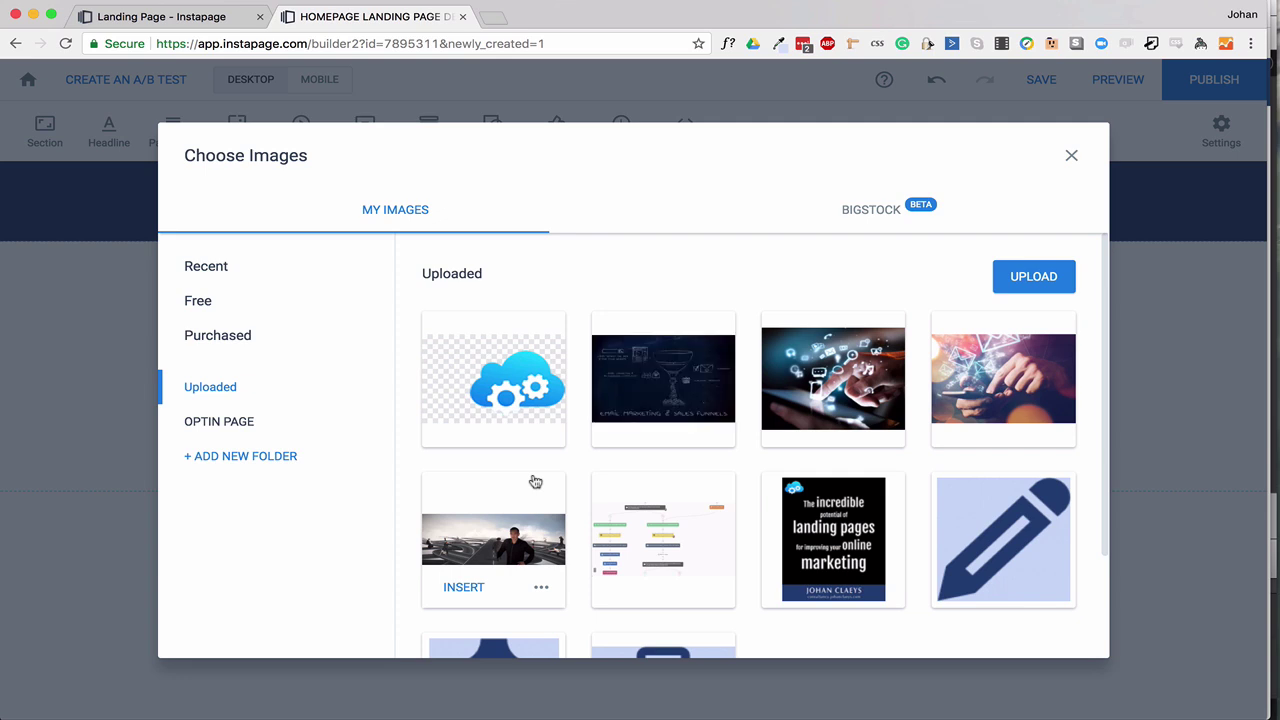
Give the cloud logo alt text 'LOGO COMPANY' and insert it on the page.
click(498, 402)
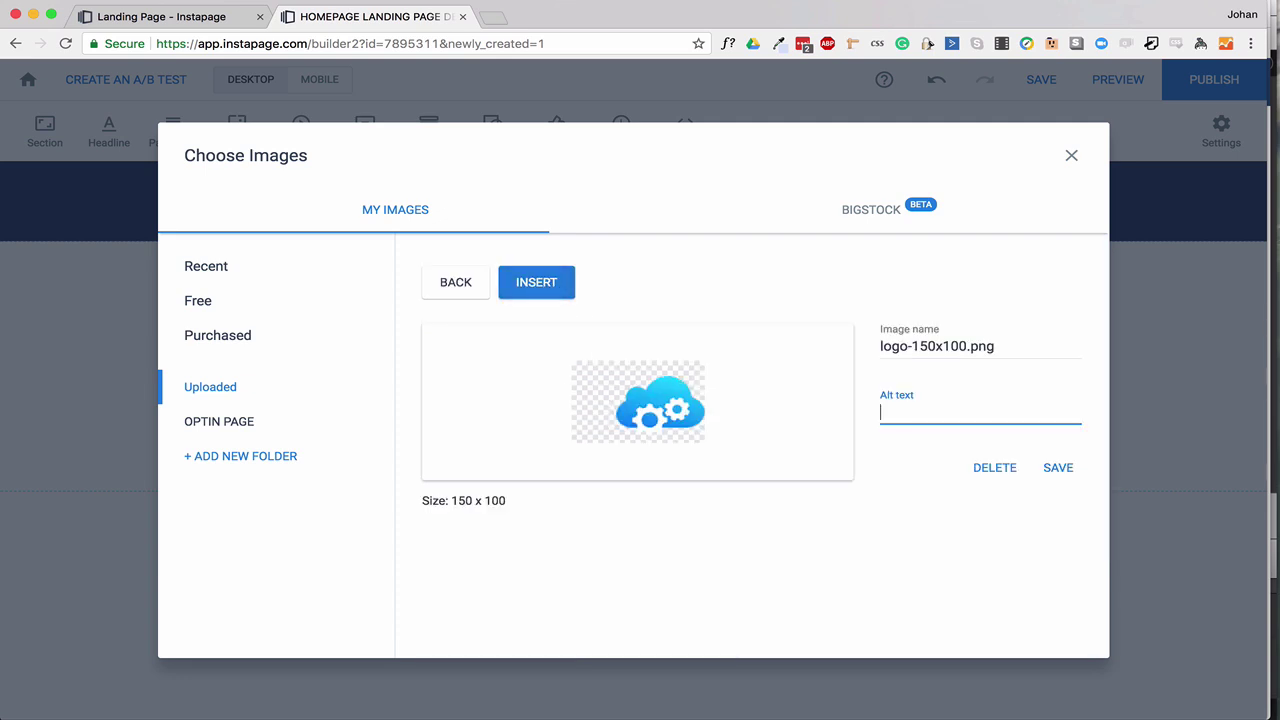
text(LOGO COMPANY)
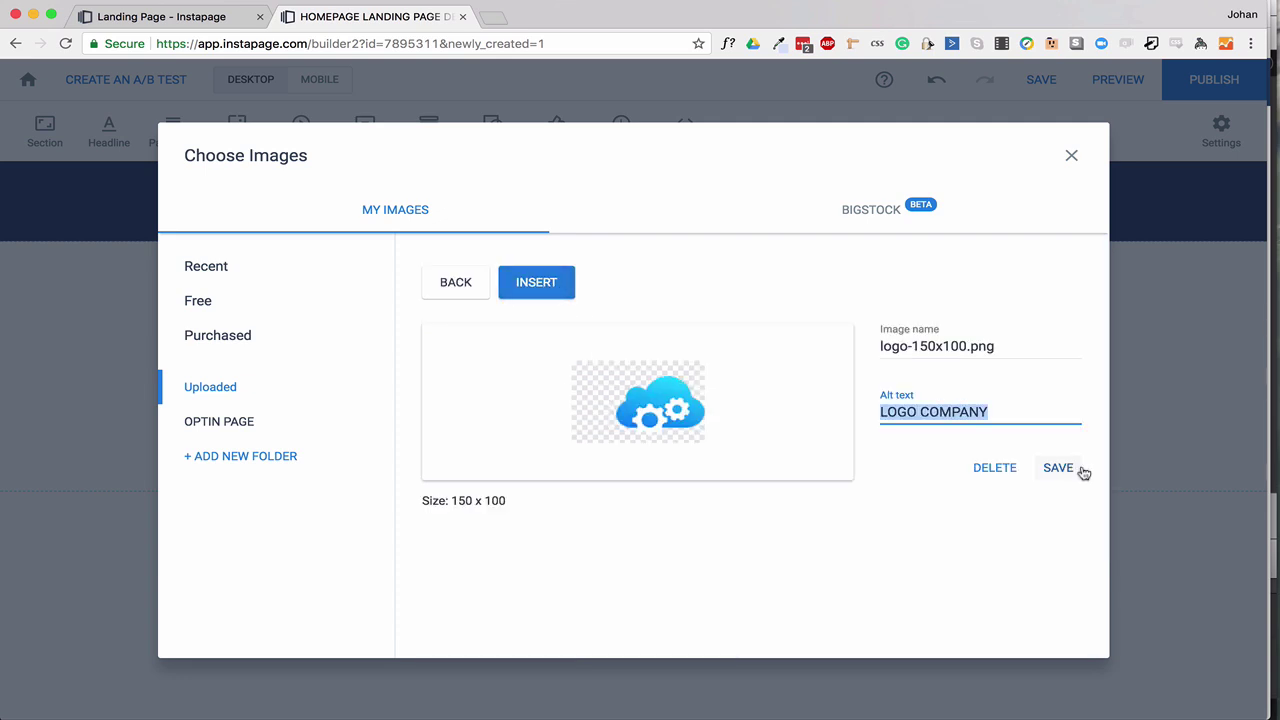
click(1060, 468)
click(524, 366)
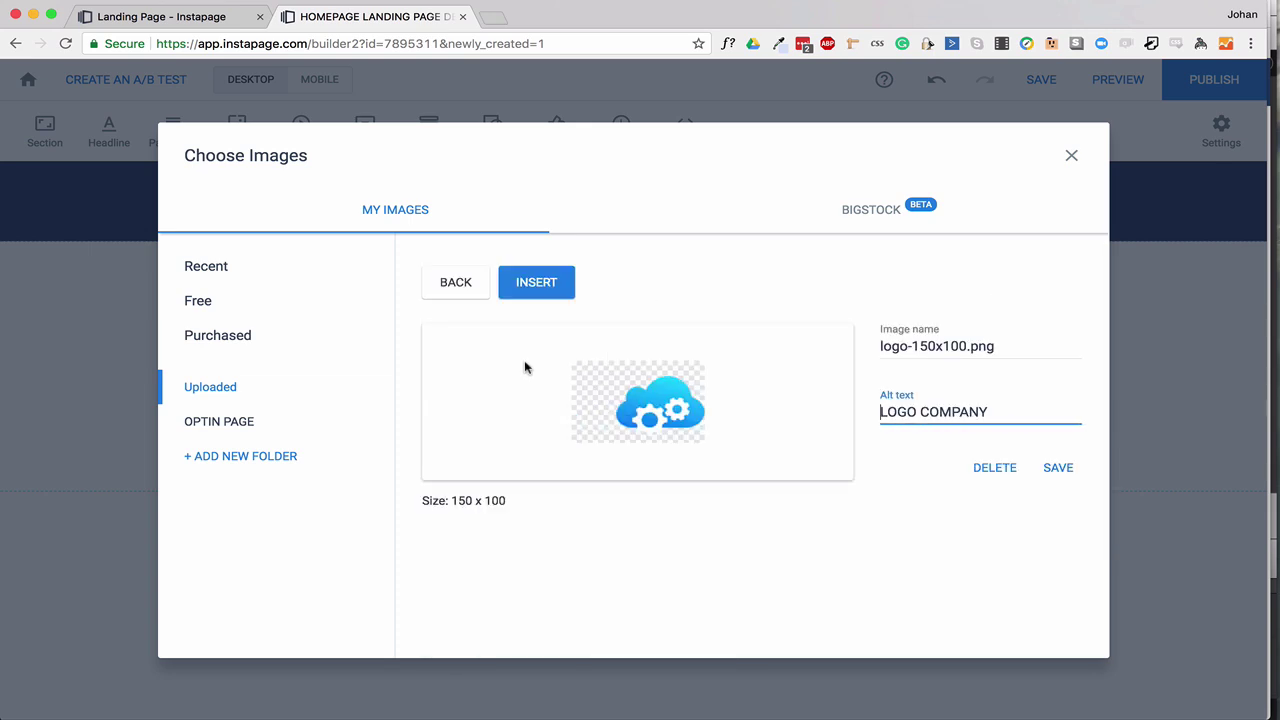
click(556, 290)
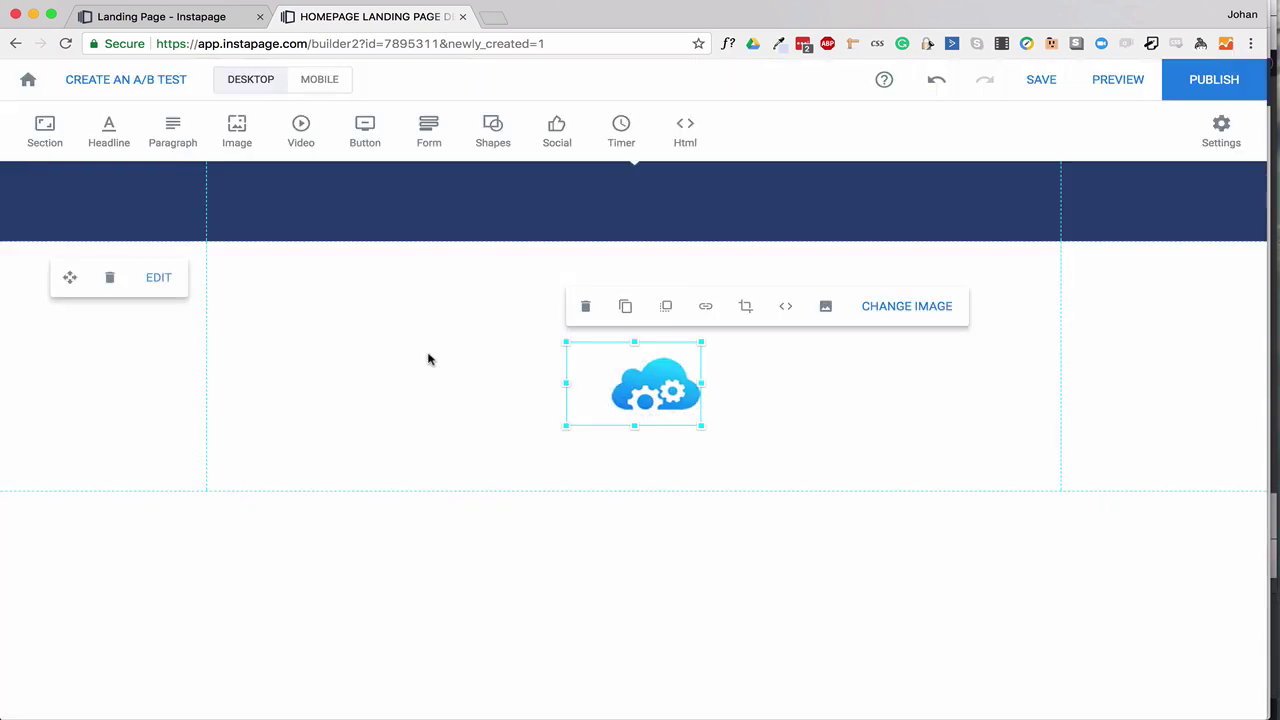
Move the cloud logo into the navy header's top-left, then view the reference preview tab.
drag(666, 412, 252, 222)
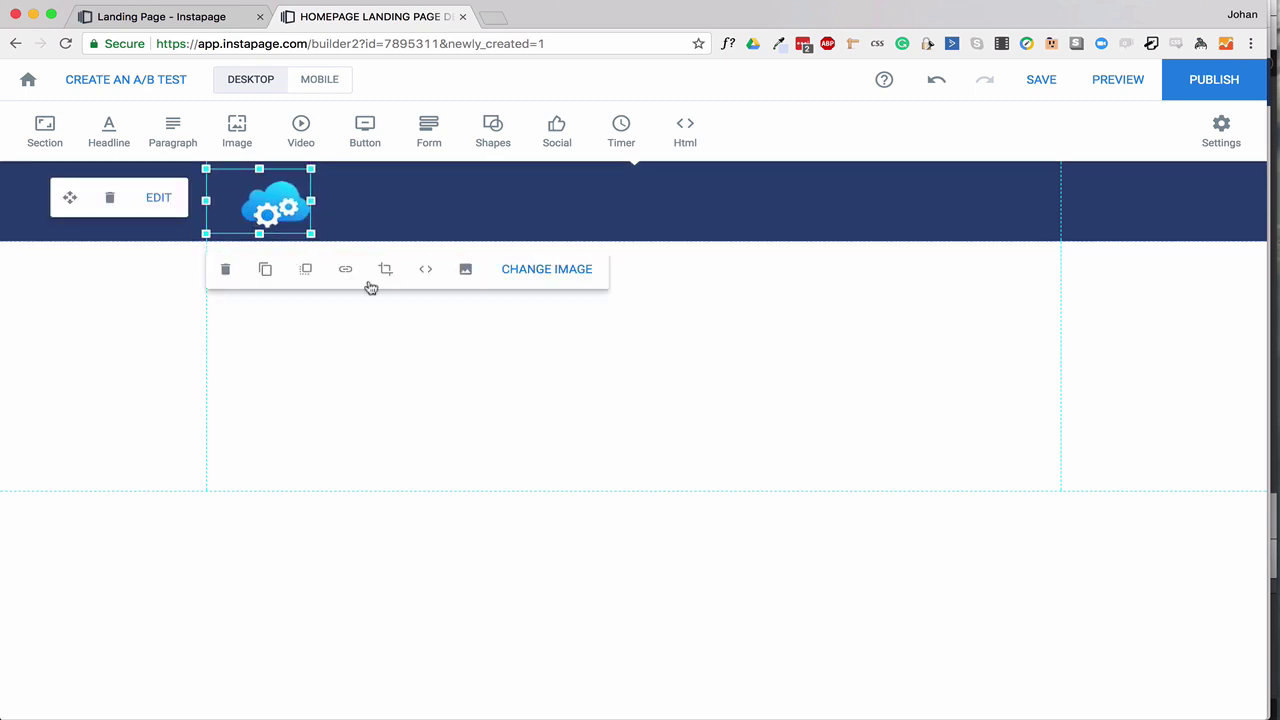
click(377, 346)
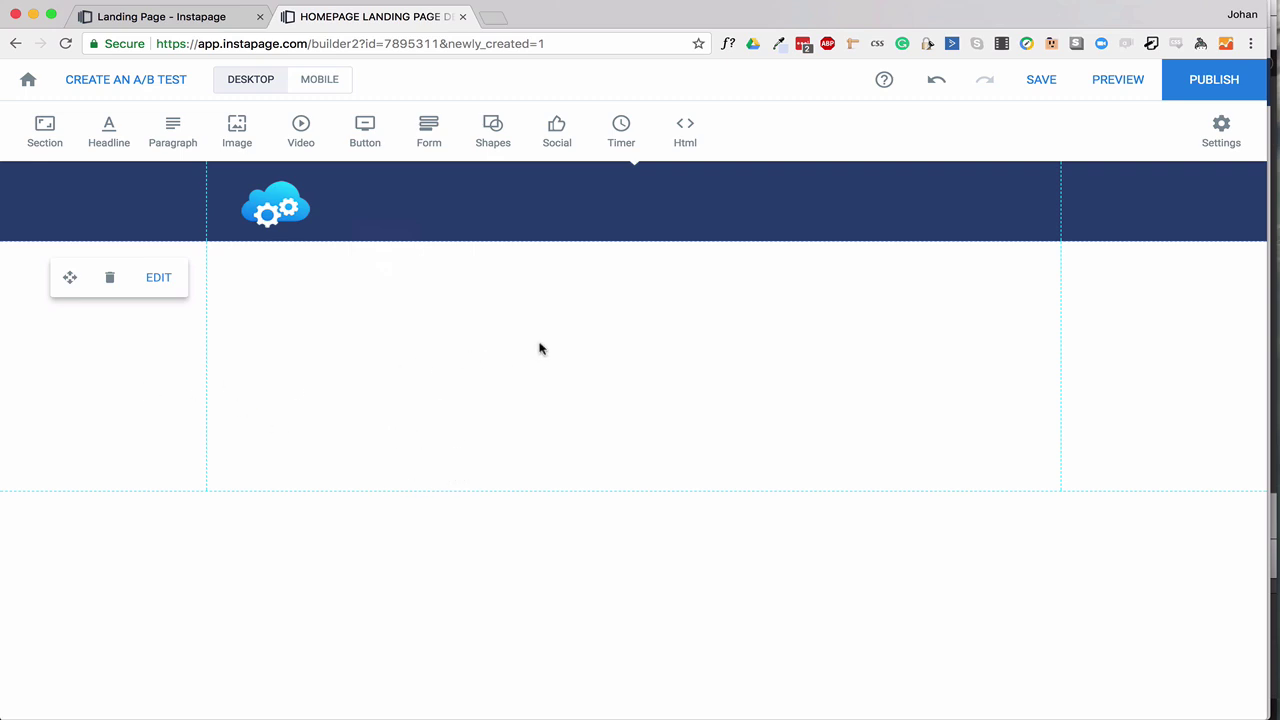
mouse_move(305, 82)
click(211, 17)
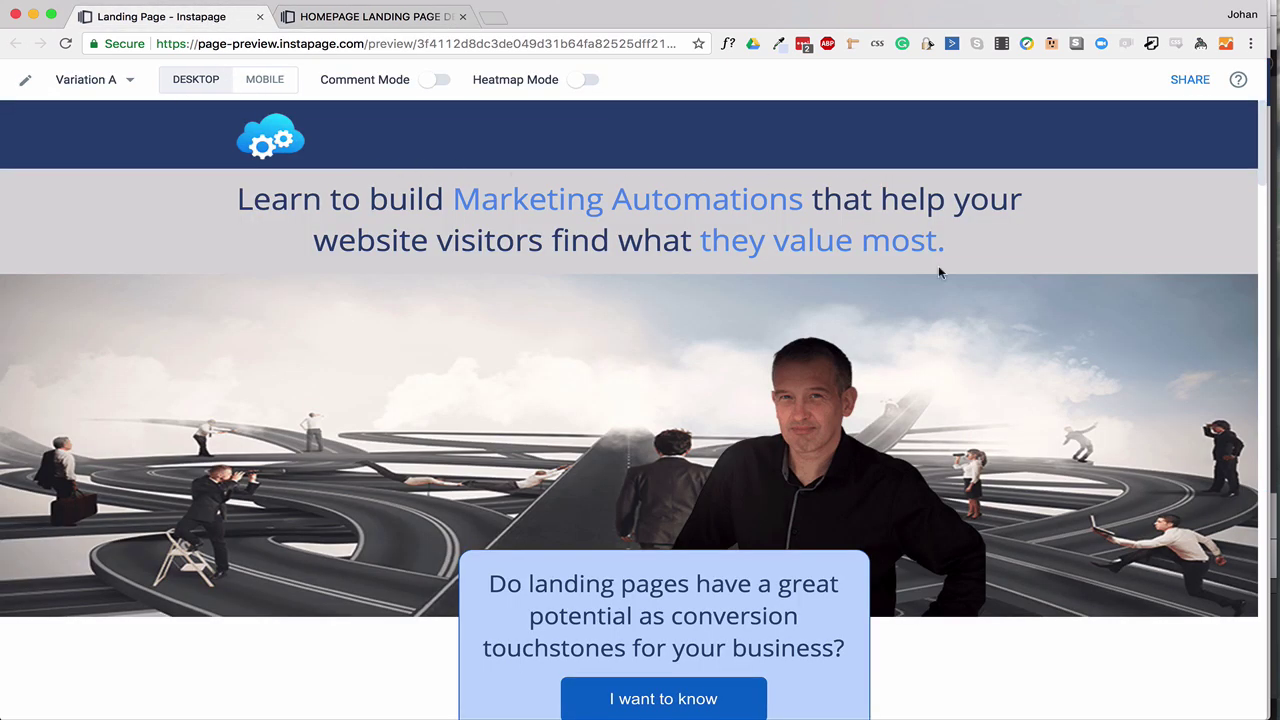
Give the section below the navy header a light grey background and drag its bottom edge up.
click(410, 18)
click(158, 280)
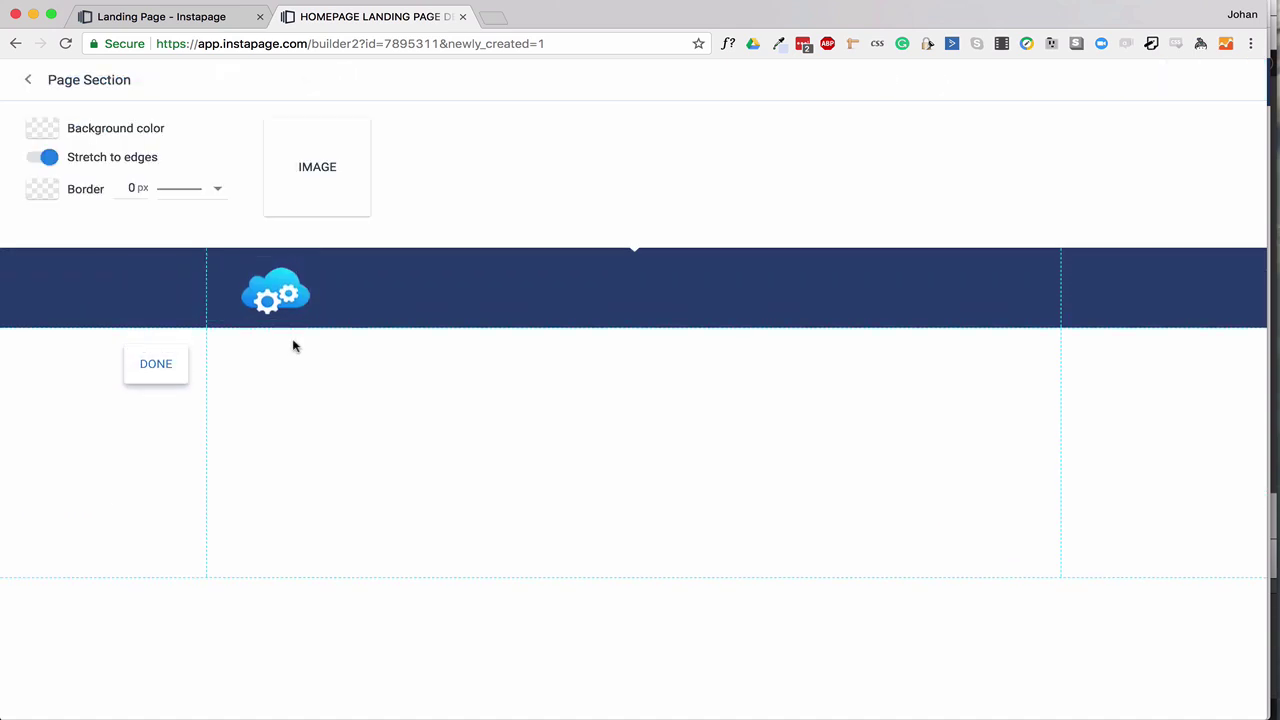
click(42, 128)
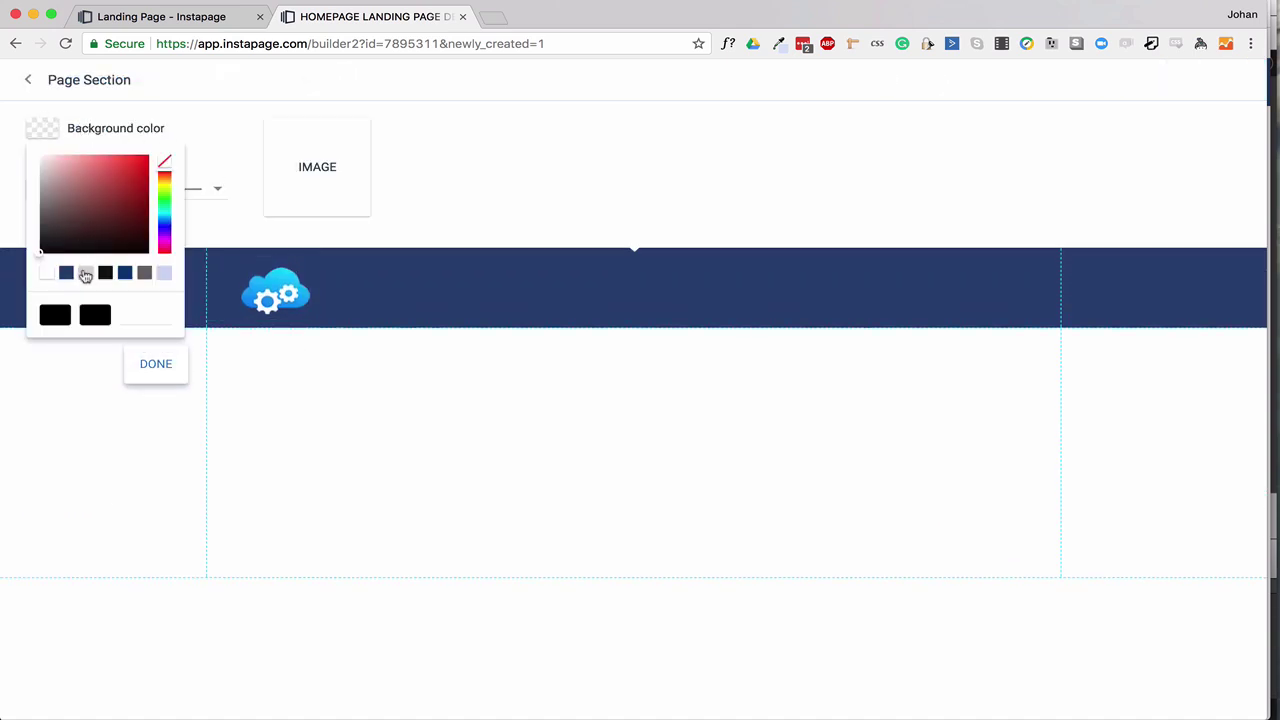
click(85, 273)
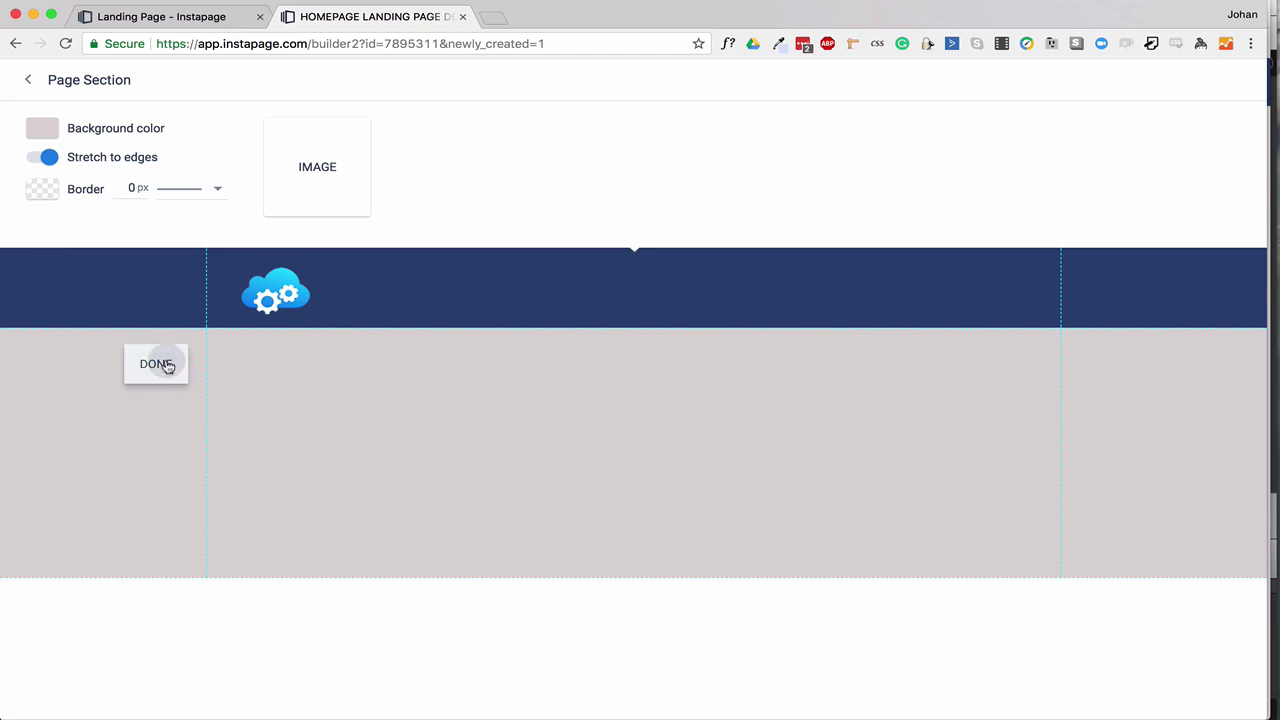
click(165, 363)
drag(535, 488, 534, 385)
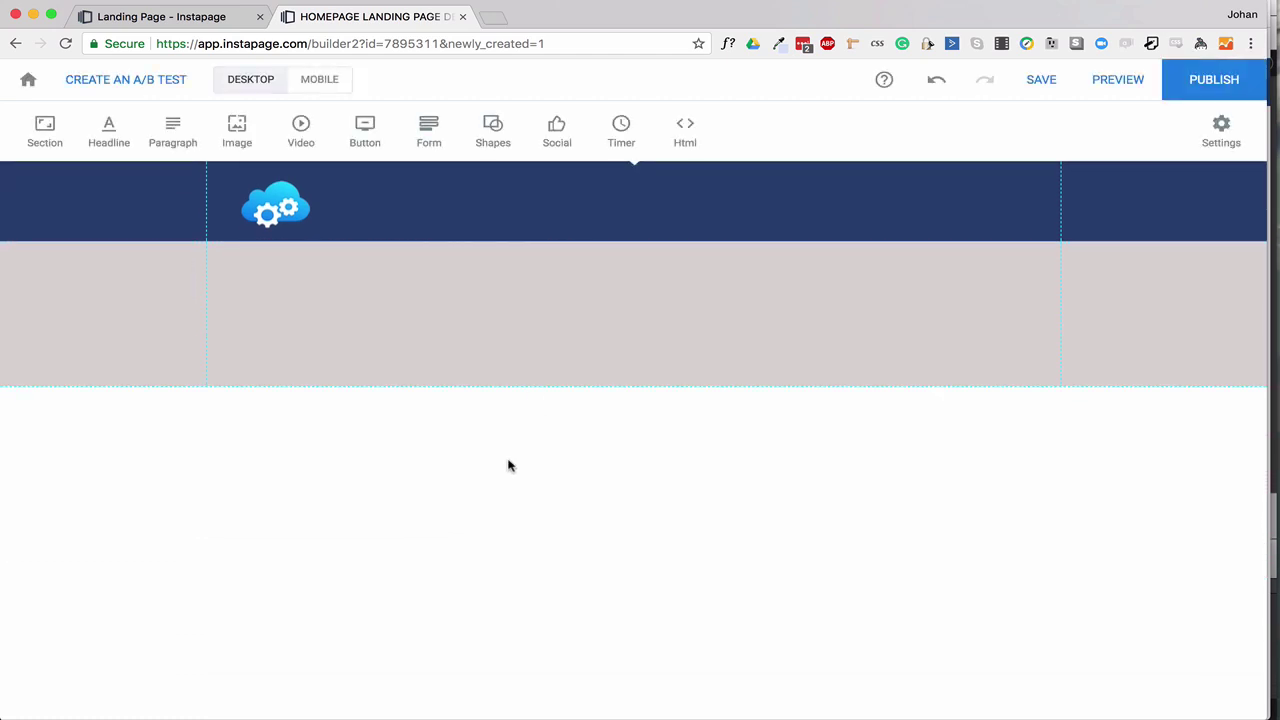
mouse_move(411, 265)
Add a headline and stretch it from the grey section's left guide to its right guide.
click(108, 132)
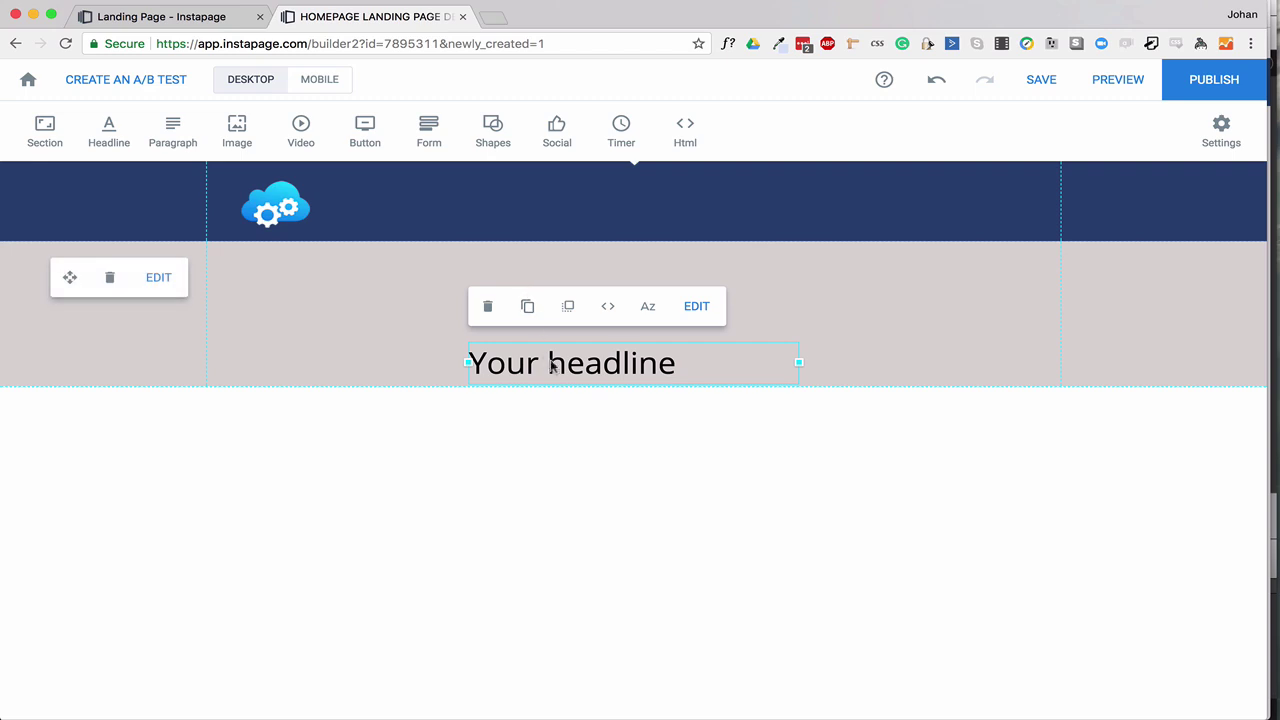
drag(551, 367, 300, 284)
drag(533, 279, 1061, 287)
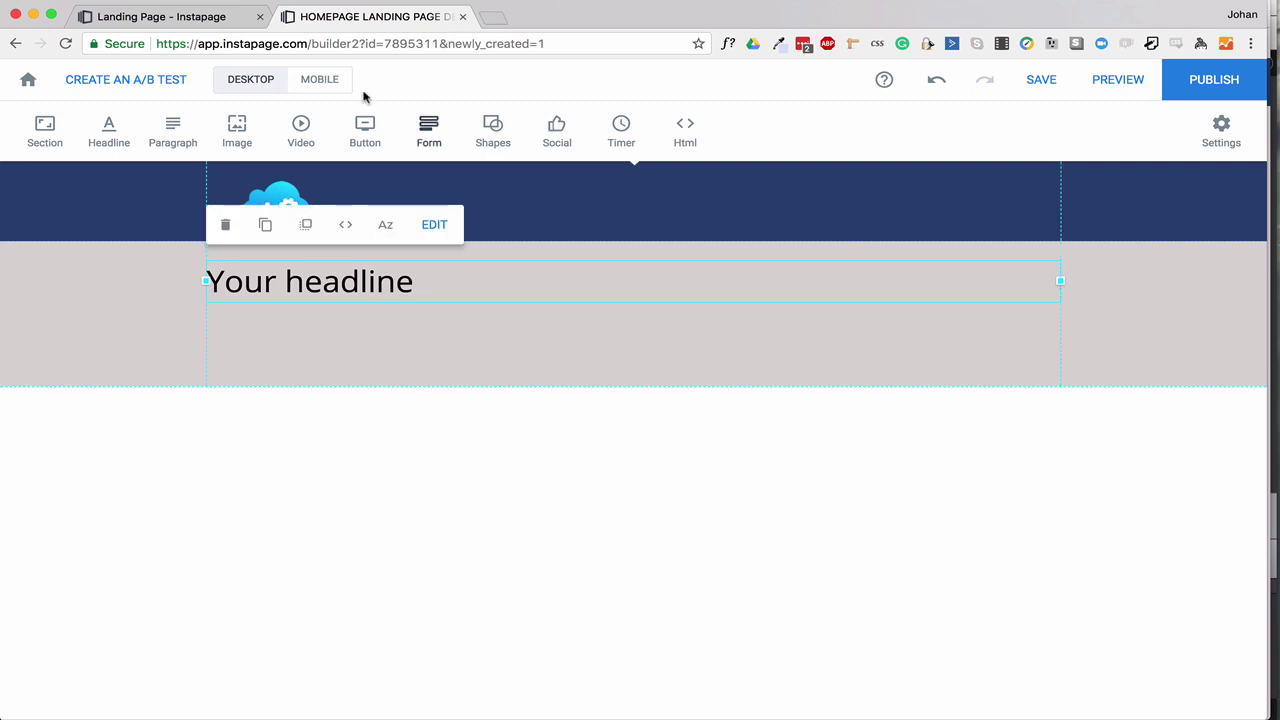
Copy the headline sentence from the reference preview tab.
click(190, 18)
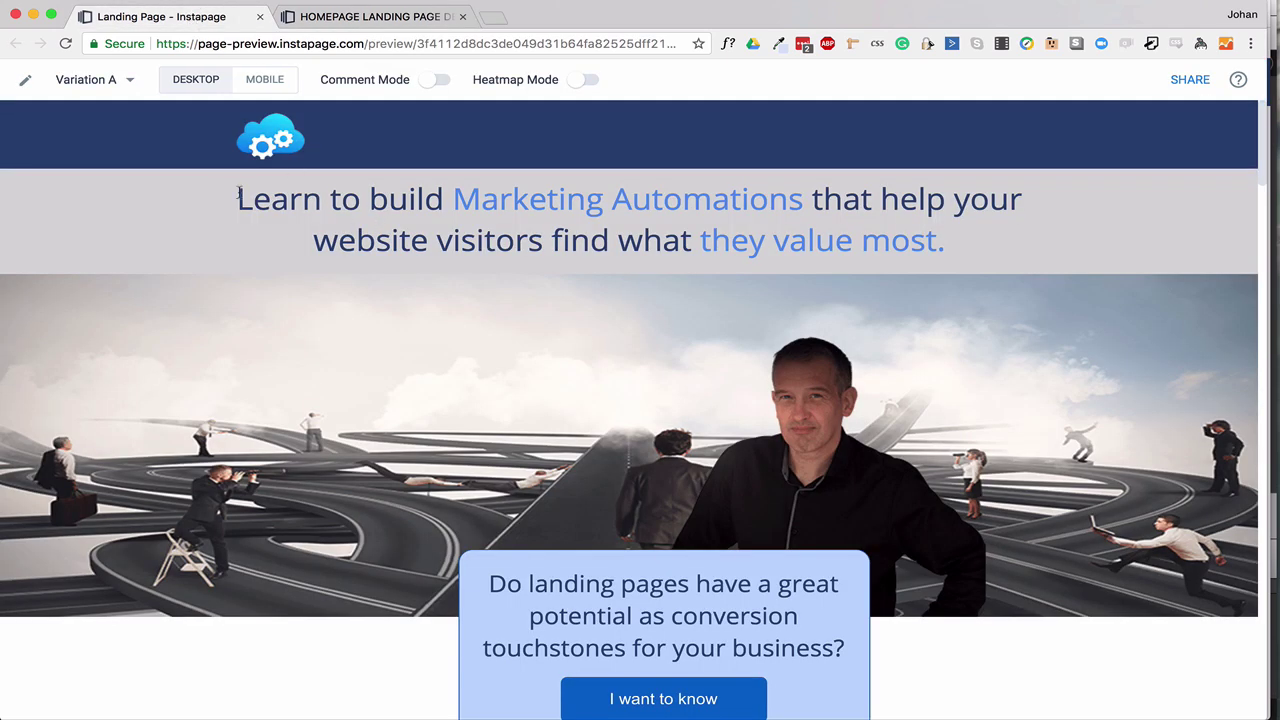
drag(238, 197, 954, 250)
key(super+c)
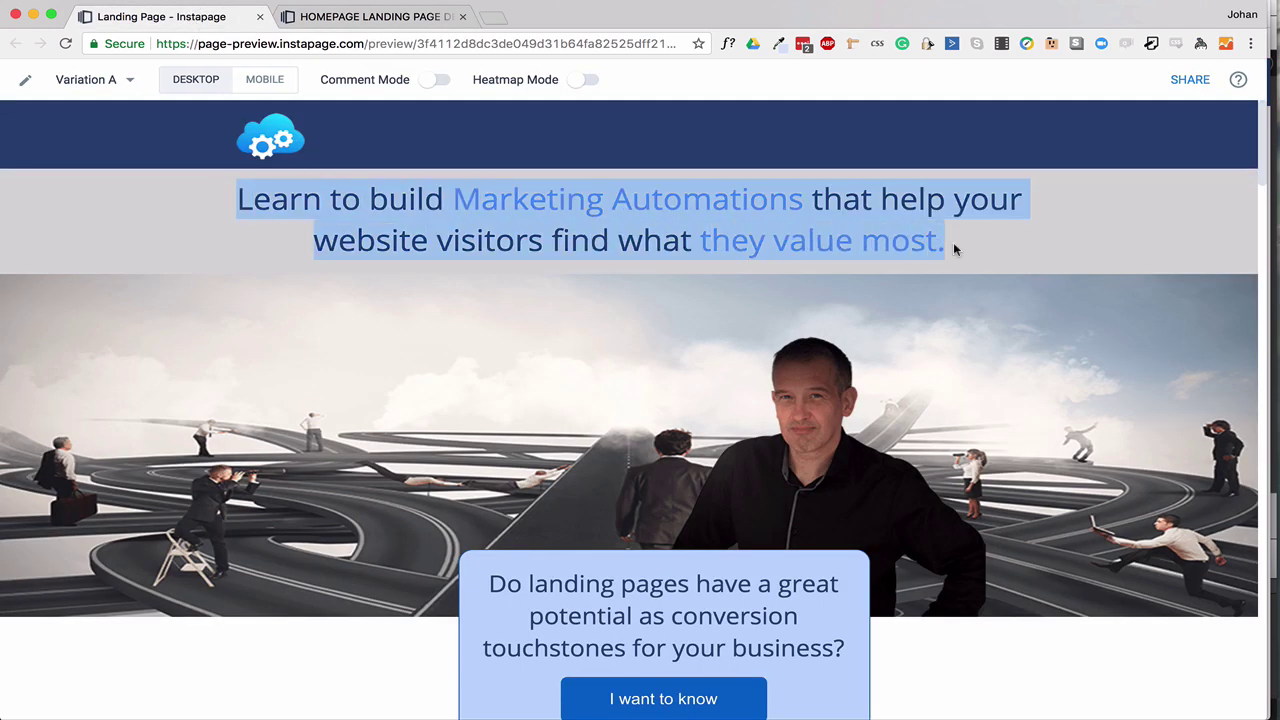
click(371, 17)
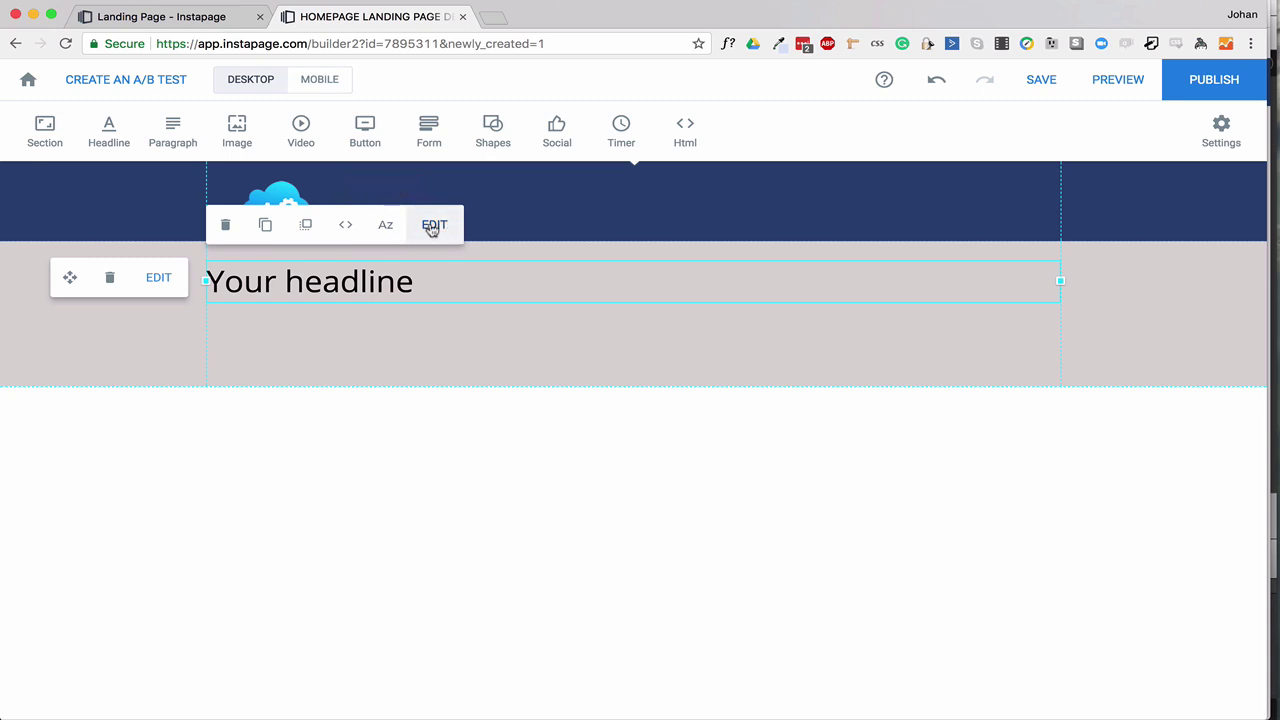
Replace the placeholder with 'Learn to build Marketing Automations that help your website visitors find what they value most.'.
click(432, 227)
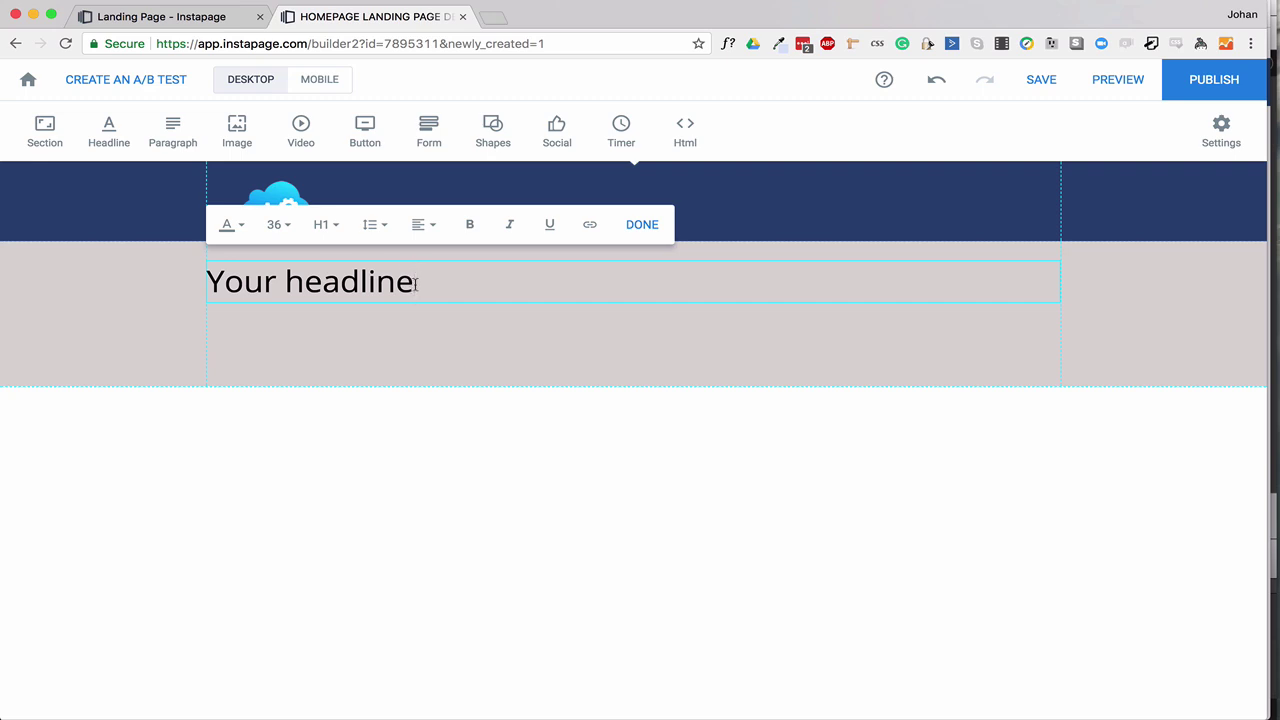
click(425, 323)
click(409, 285)
click(410, 285)
drag(441, 284, 206, 285)
key(super+z)
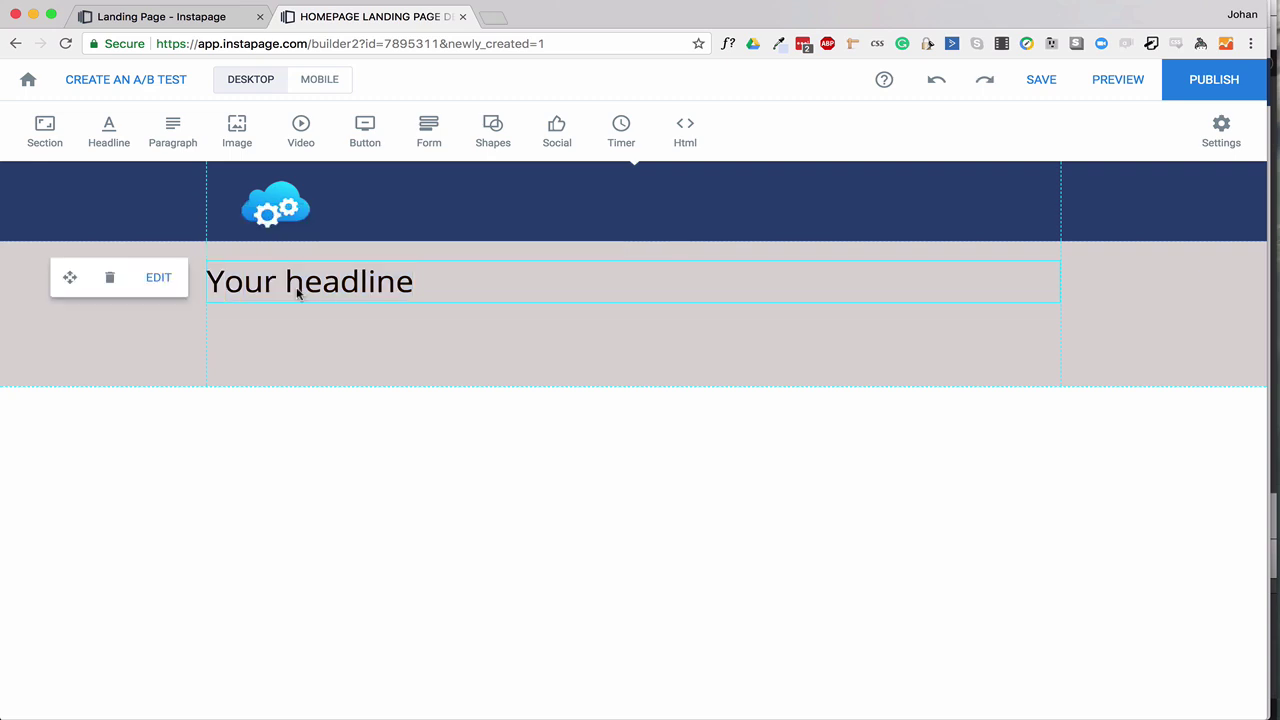
click(303, 287)
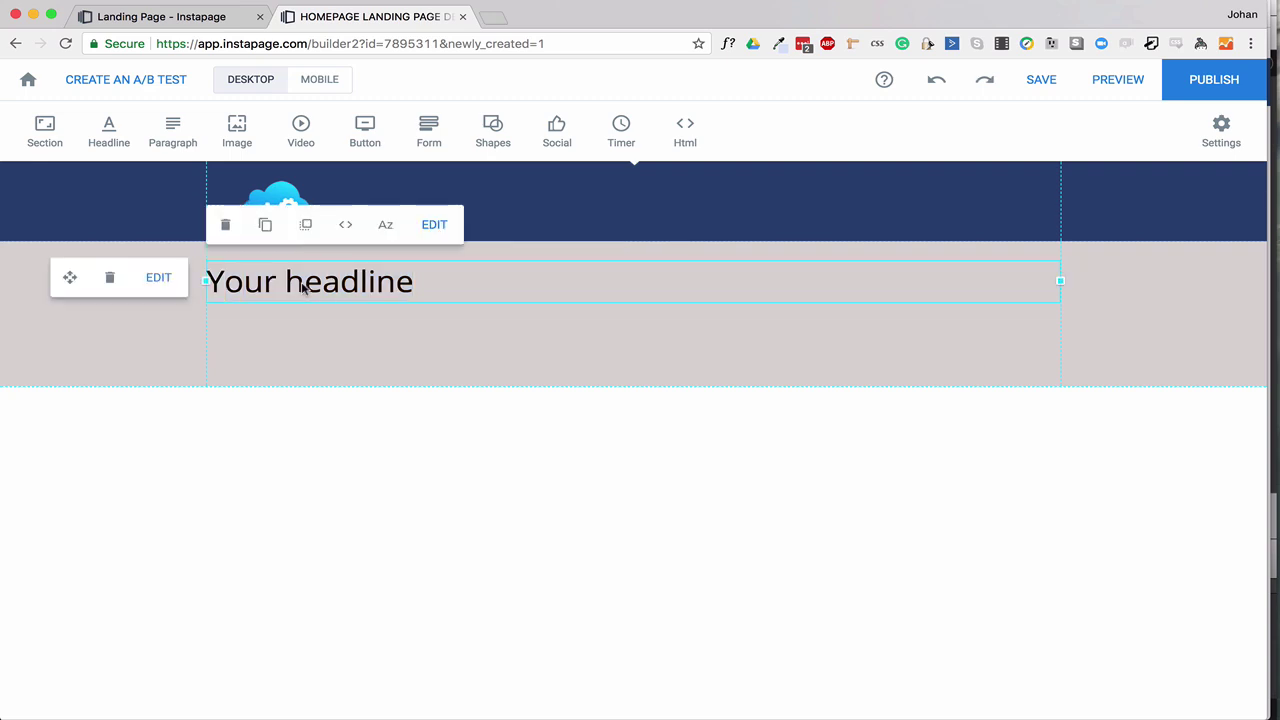
click(303, 287)
key(super+a)
key(super+v)
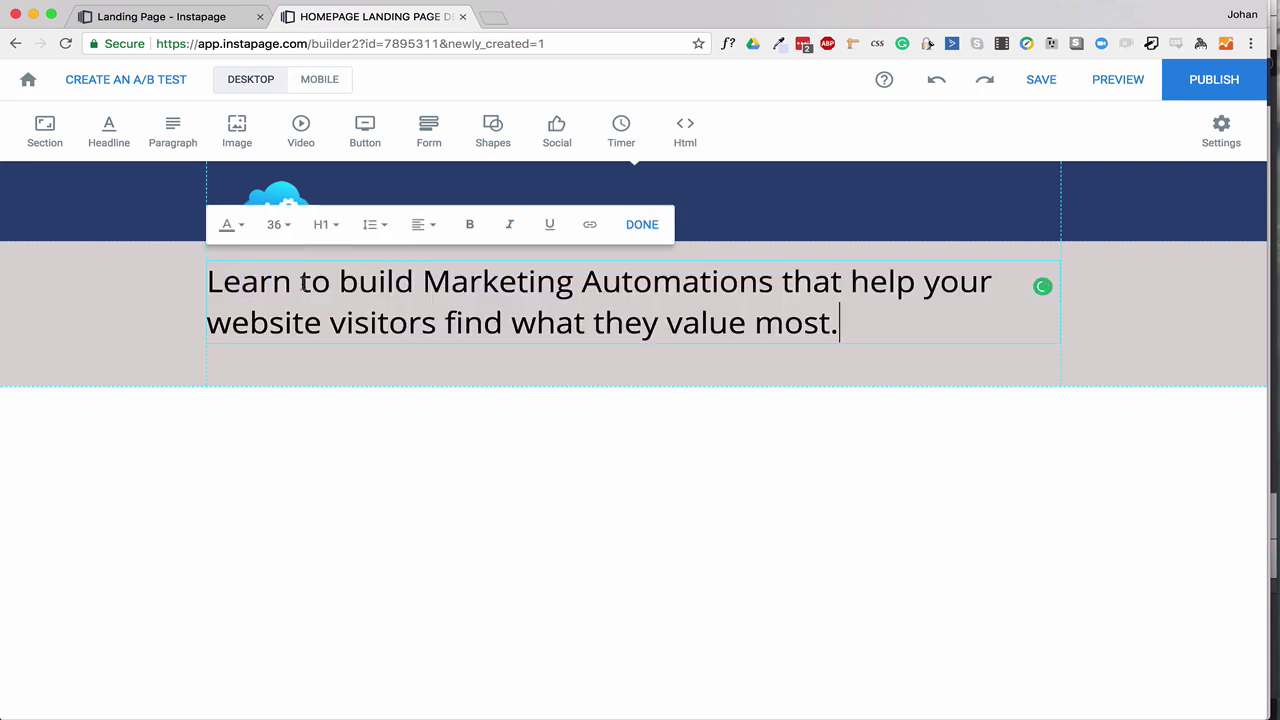
Centre-align the headline text, then select the whole sentence again.
click(432, 225)
click(423, 303)
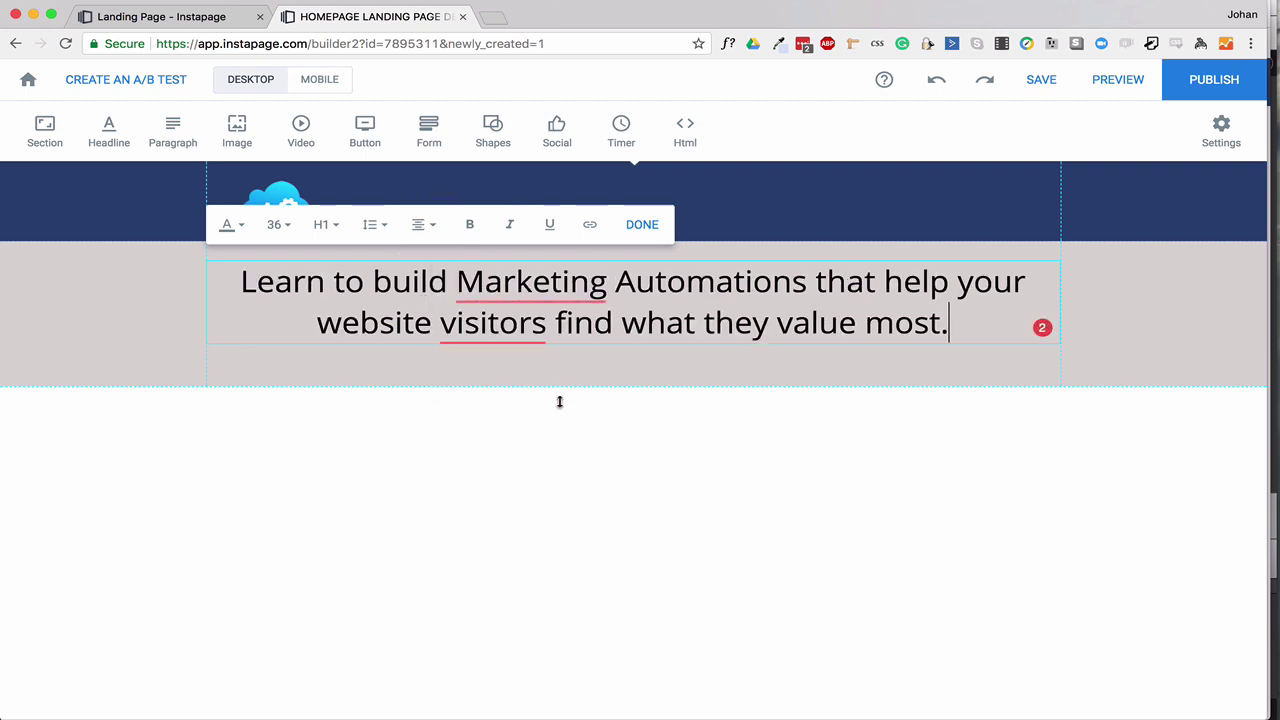
click(636, 382)
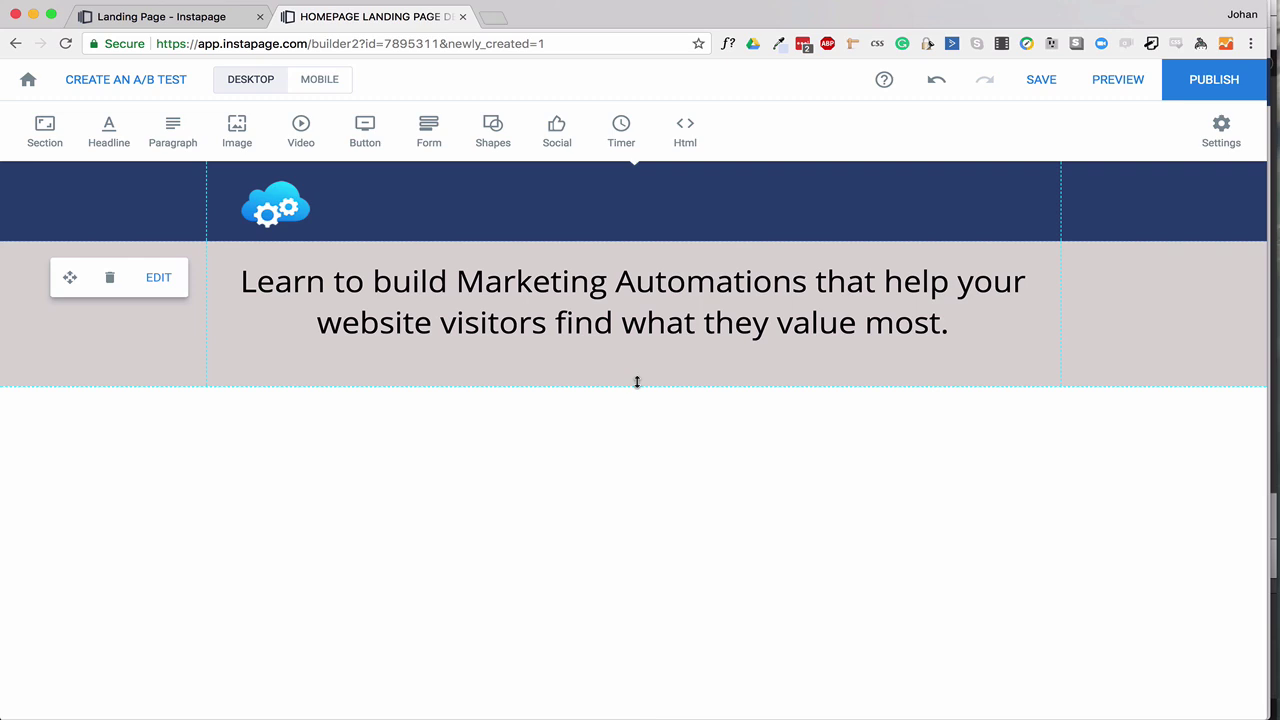
click(385, 314)
click(384, 310)
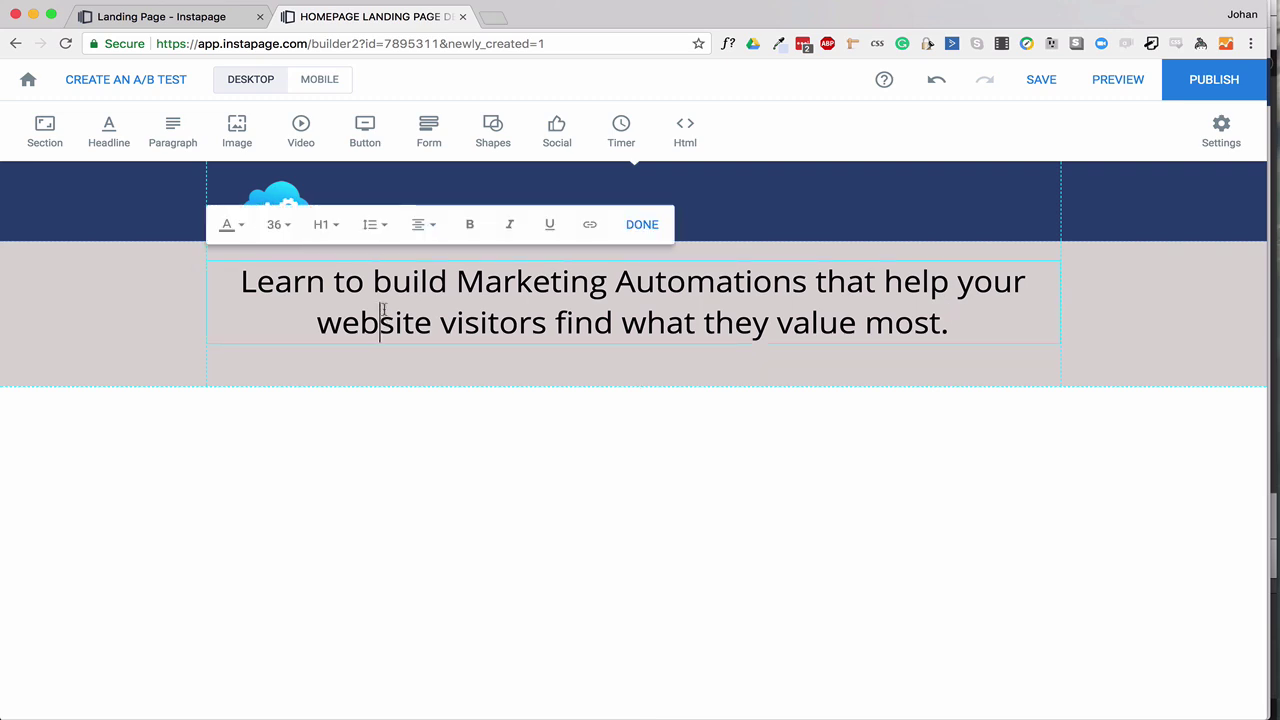
drag(238, 281, 982, 311)
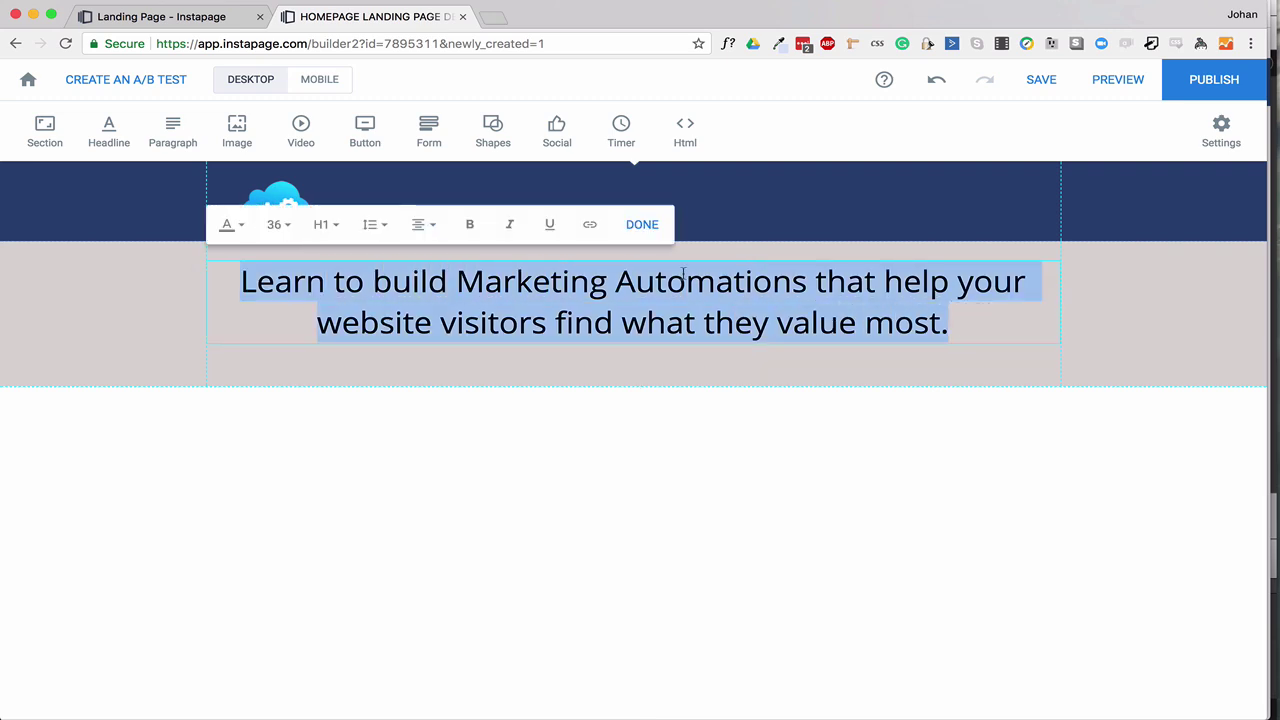
Make the headline text navy #2b4577, comparing it with the preview's coloured words.
click(233, 225)
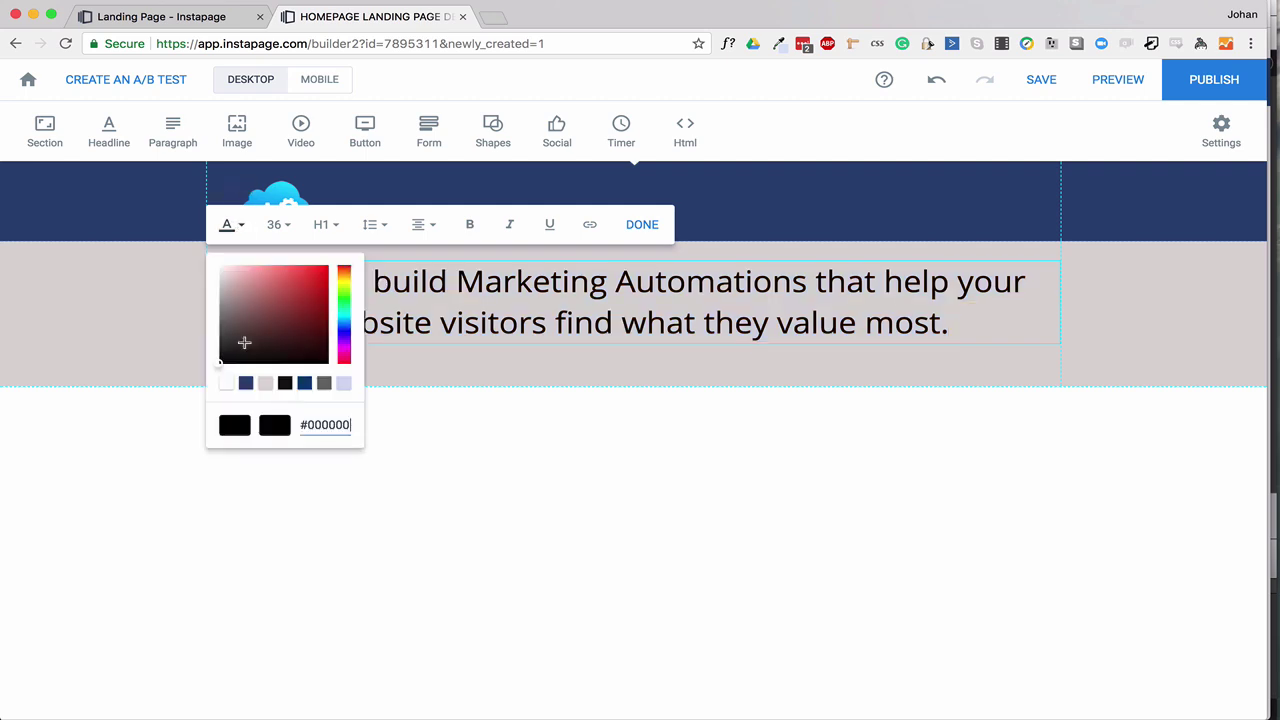
click(246, 384)
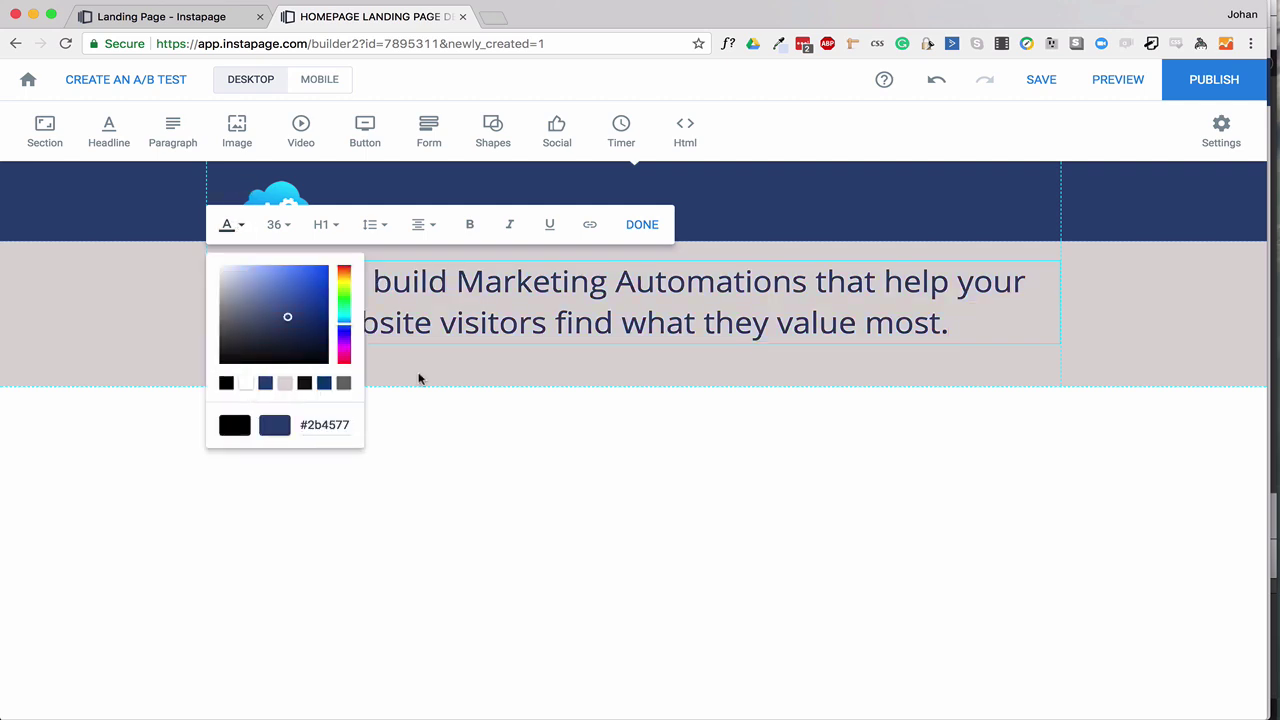
click(446, 378)
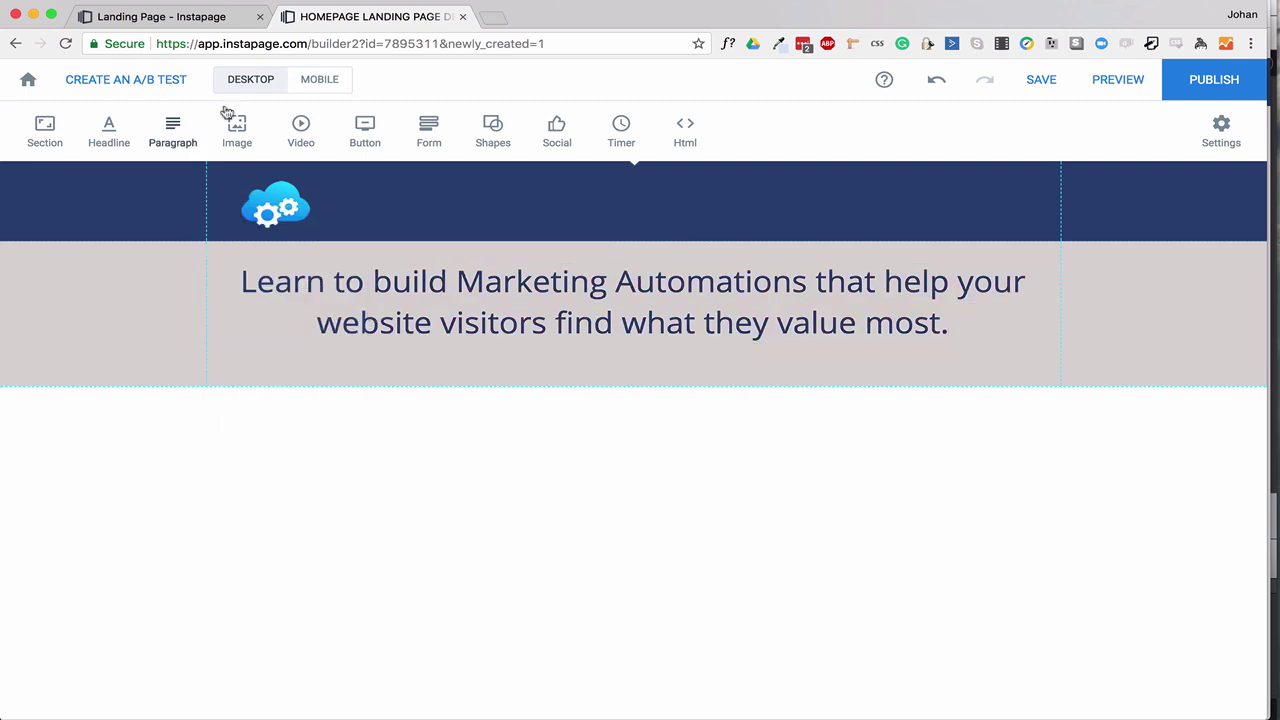
click(203, 17)
drag(455, 200, 803, 200)
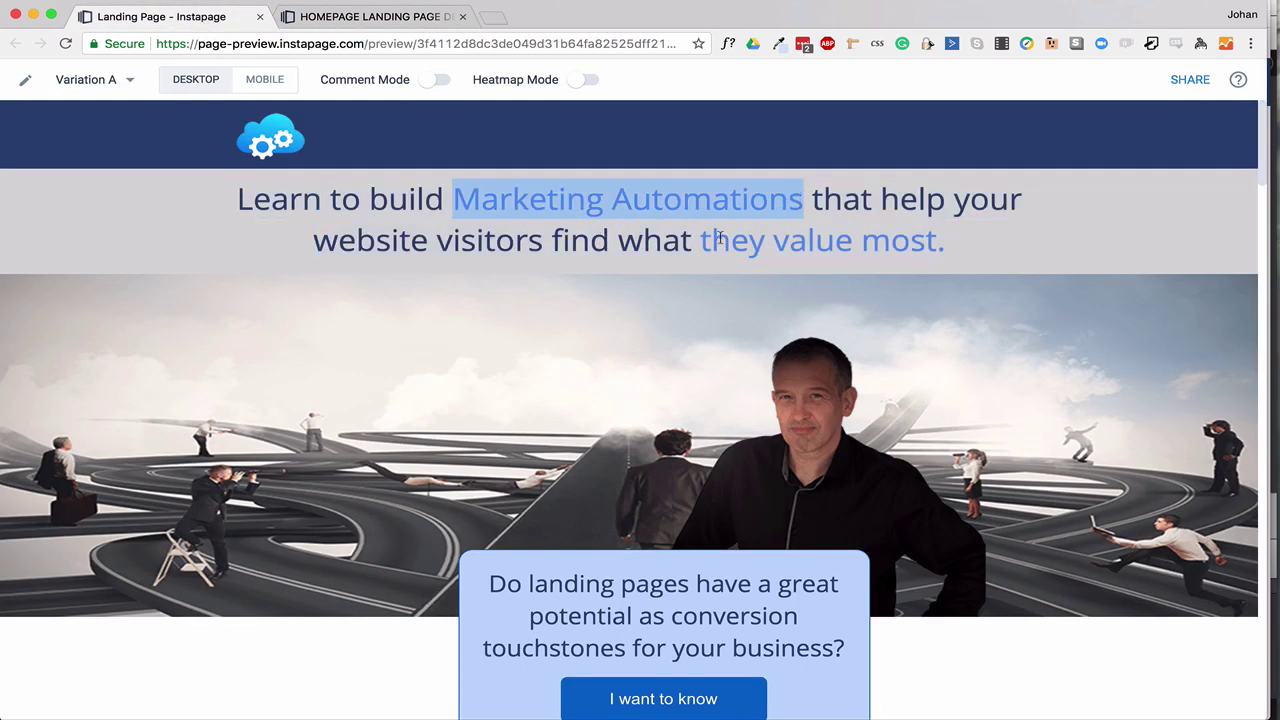
Color the words 'Marketing Automations' bright blue #3647e1.
click(363, 18)
drag(457, 282, 801, 293)
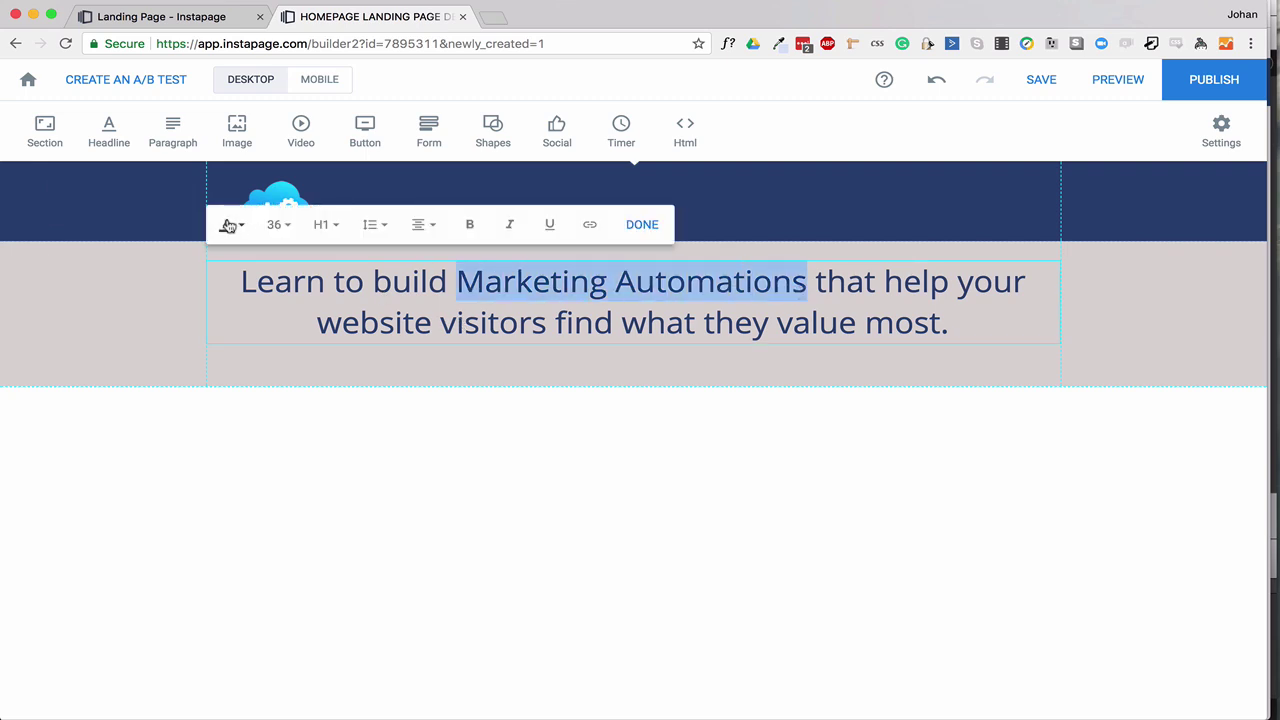
click(238, 226)
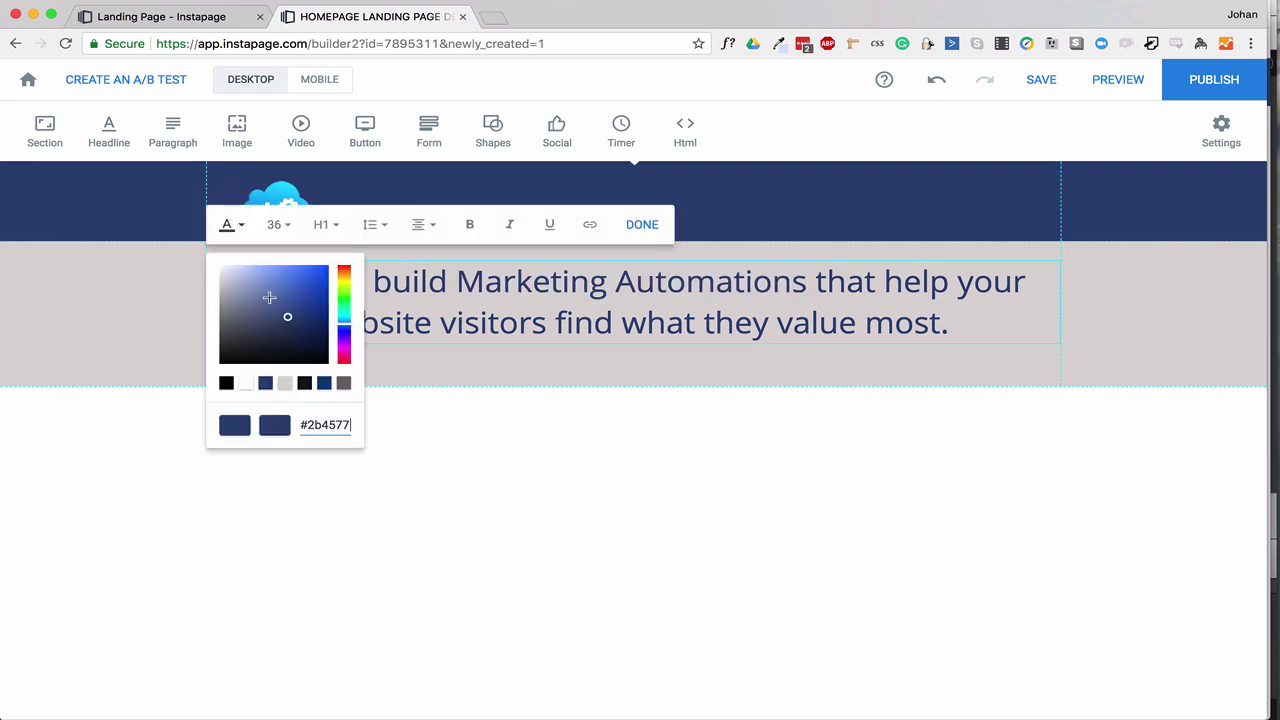
click(345, 328)
mouse_move(282, 288)
mouse_down()
mouse_move(297, 301)
mouse_move(266, 277)
mouse_up()
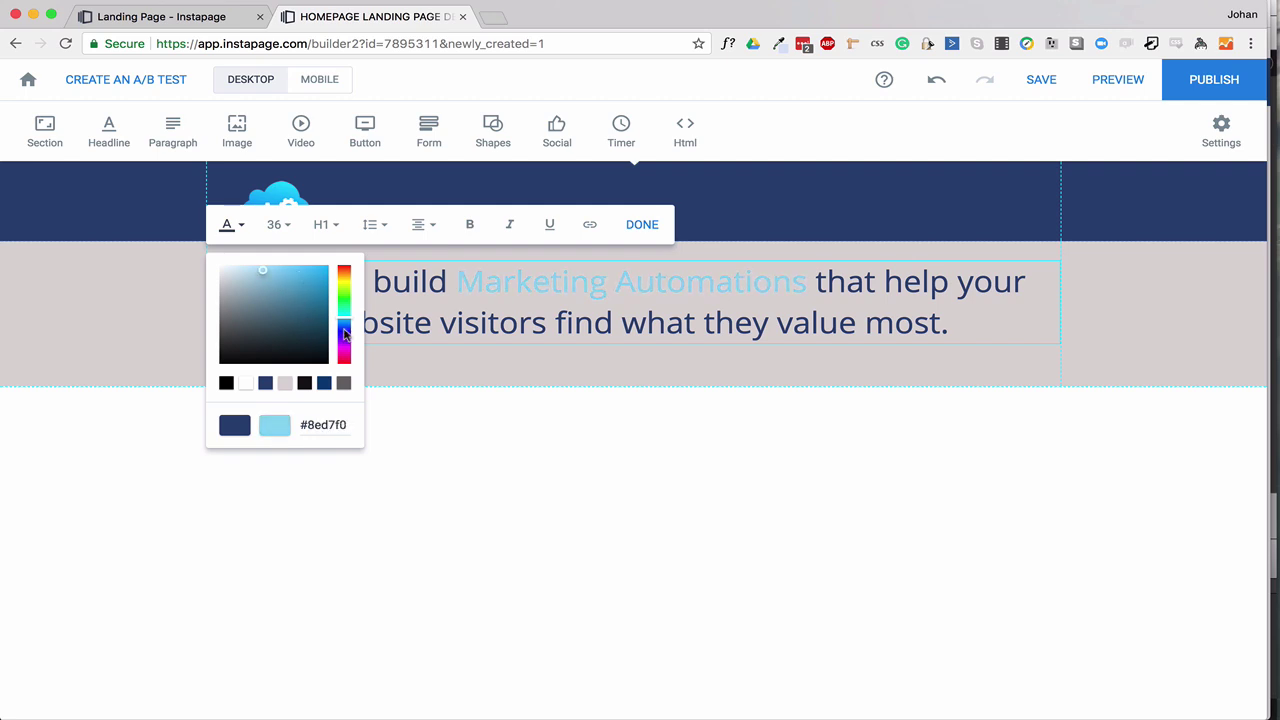
click(344, 331)
click(300, 276)
click(512, 322)
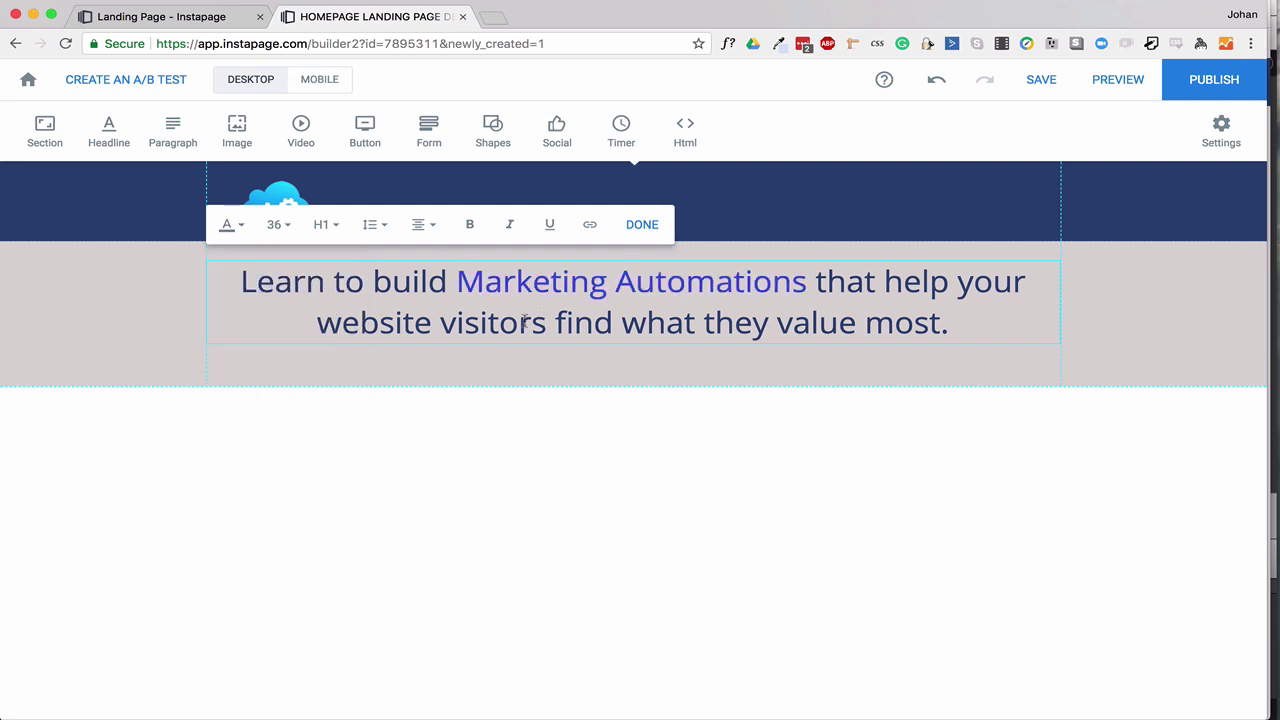
Color 'they value most' the same #3647e1 blue.
drag(704, 322, 944, 322)
click(232, 224)
click(226, 383)
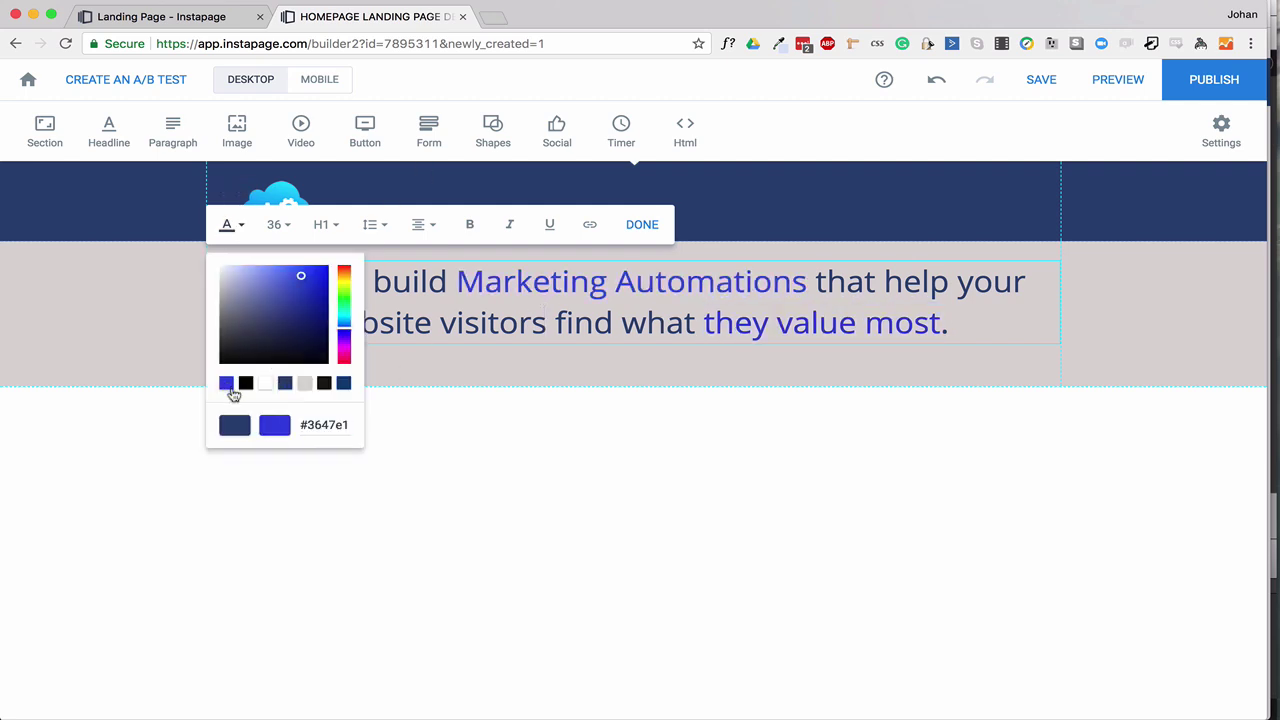
click(517, 365)
Shorten the headline section and insert an empty section below it.
drag(487, 383, 491, 356)
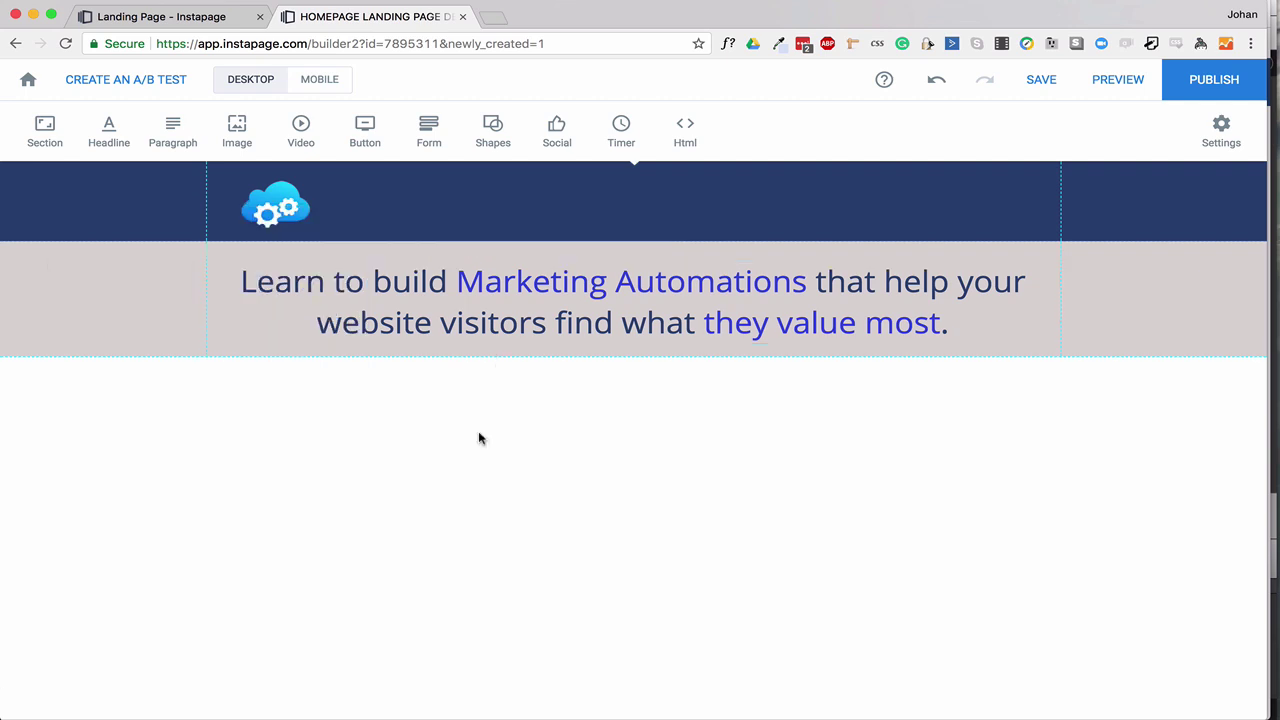
click(43, 128)
click(632, 376)
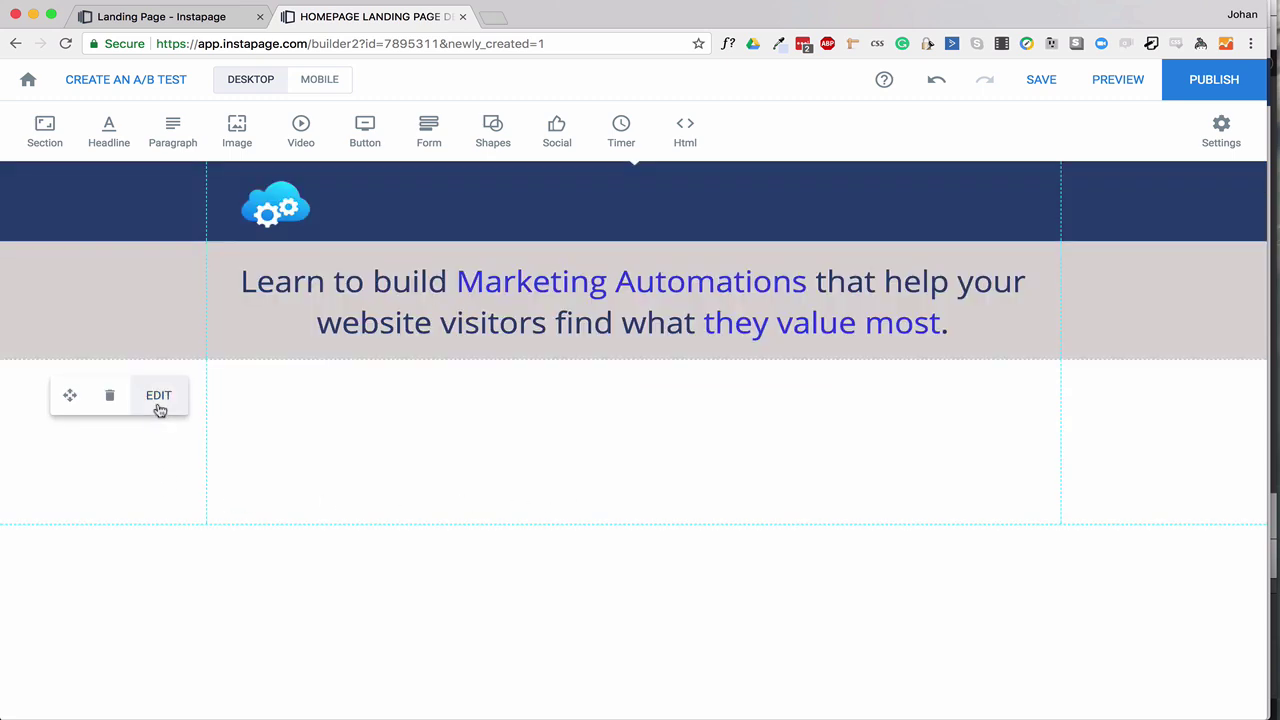
Make multiroads_spotlightjohan.png the new section's background image, saving its alt text first.
click(158, 398)
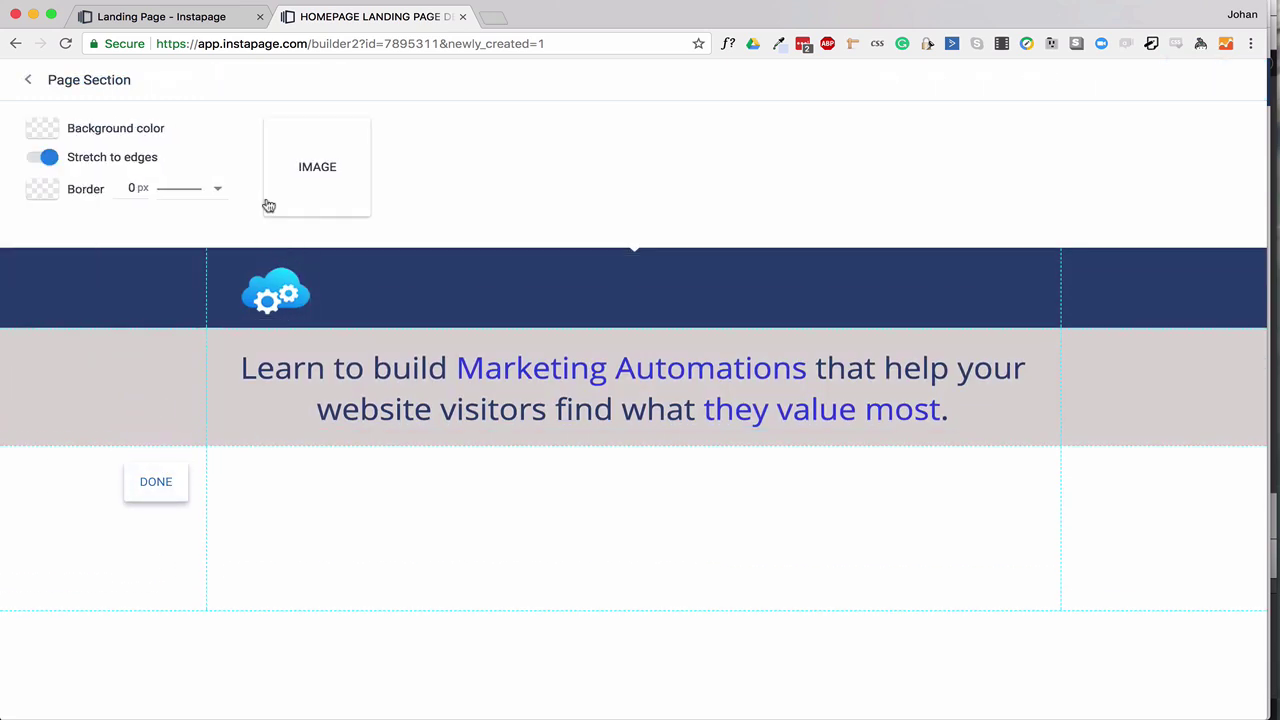
click(320, 168)
scroll(636, 520, down, 3)
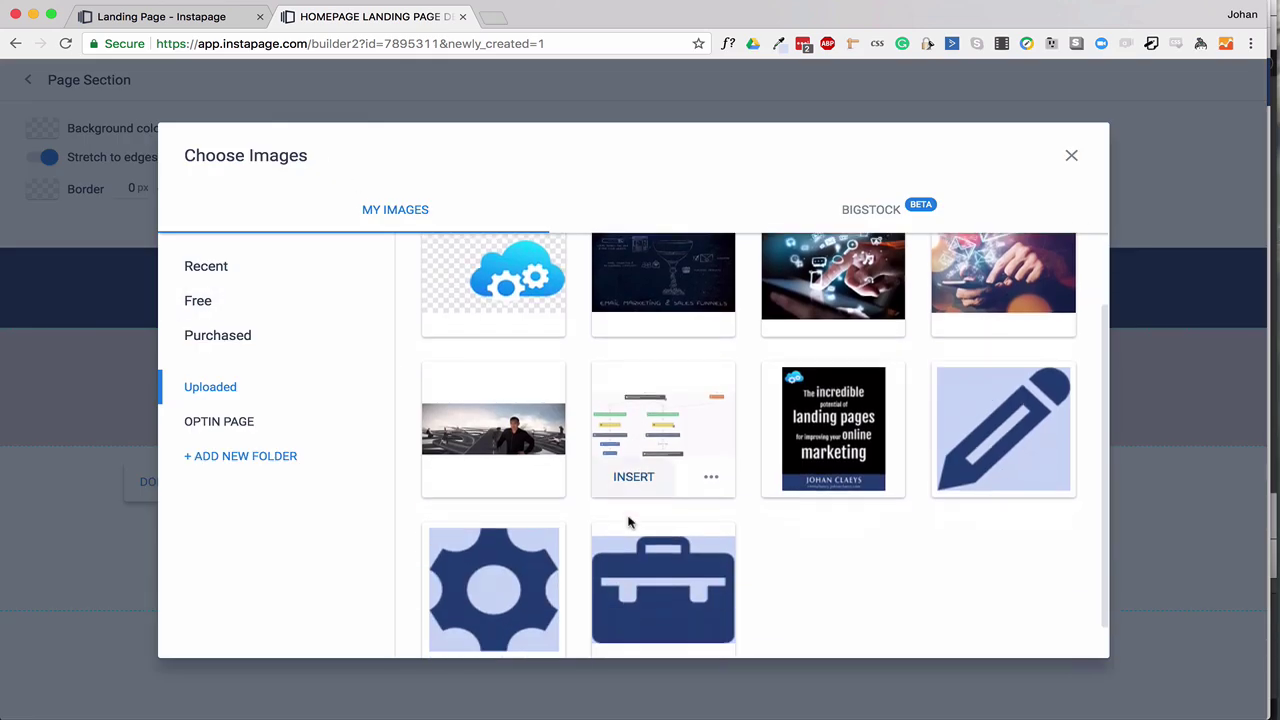
click(477, 471)
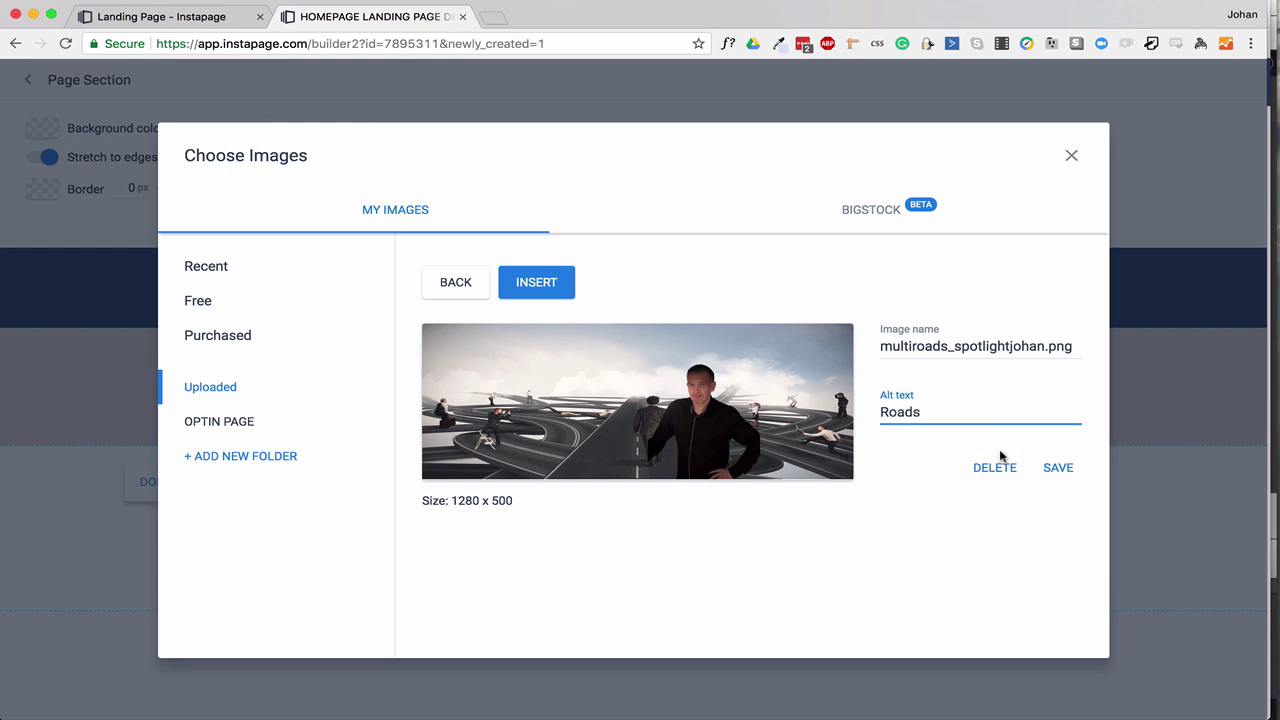
click(1057, 467)
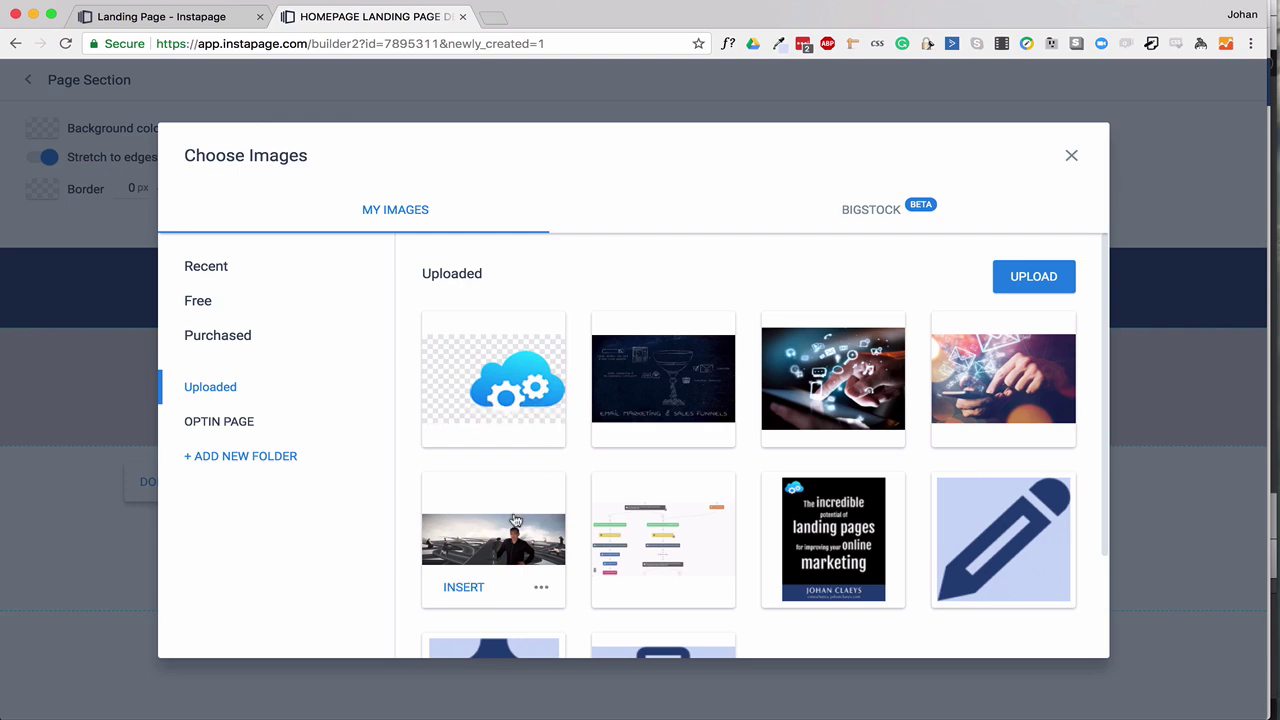
click(505, 532)
click(553, 289)
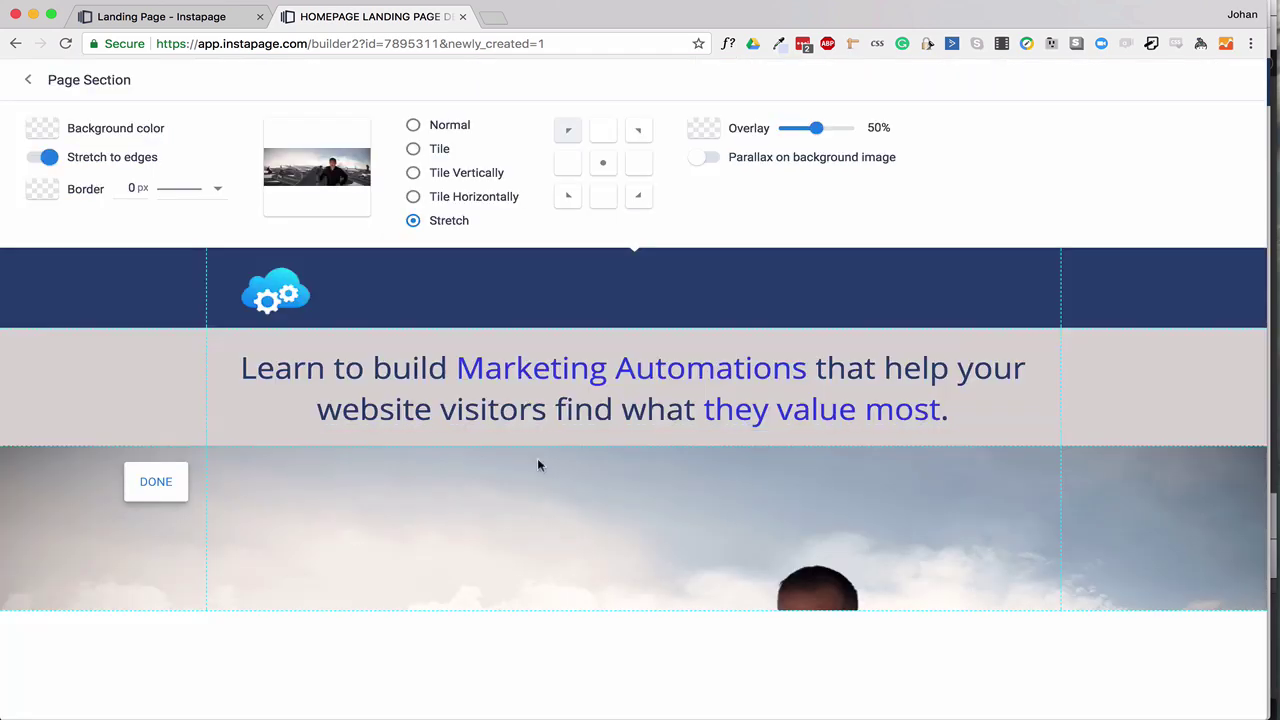
Make the photo section taller, then try Normal and centred before restoring Stretch.
click(544, 506)
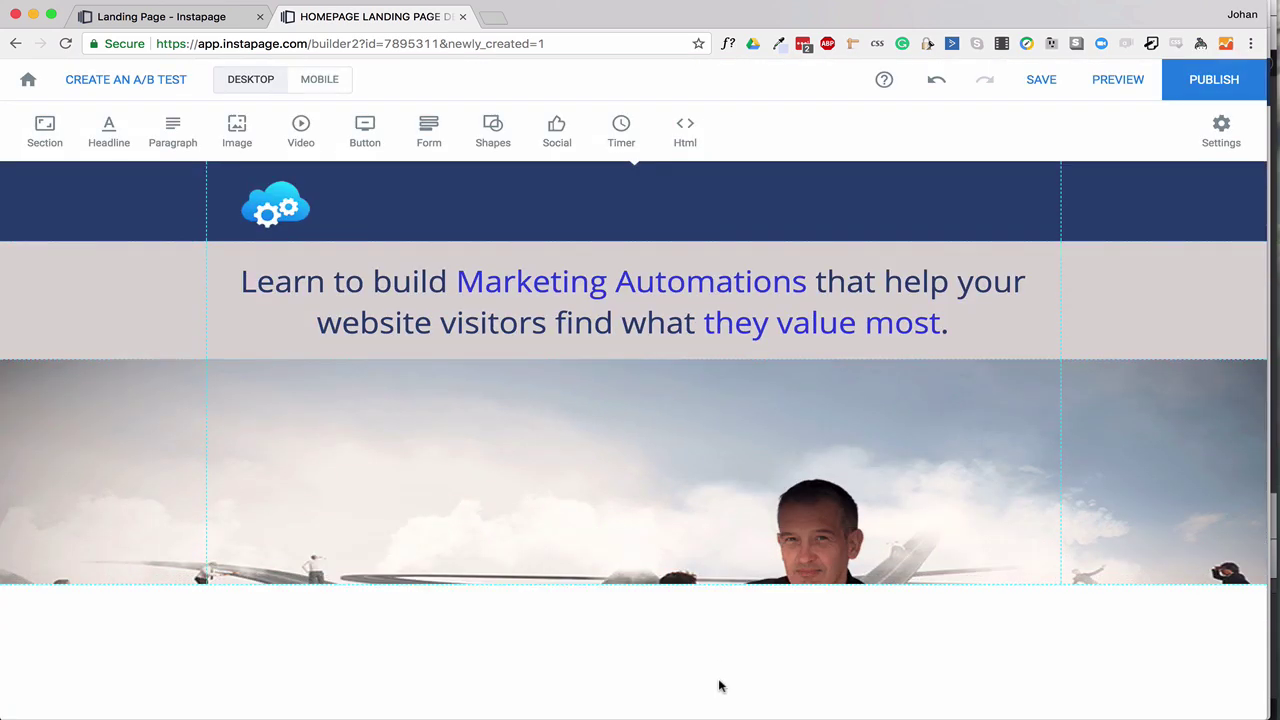
mouse_move(716, 673)
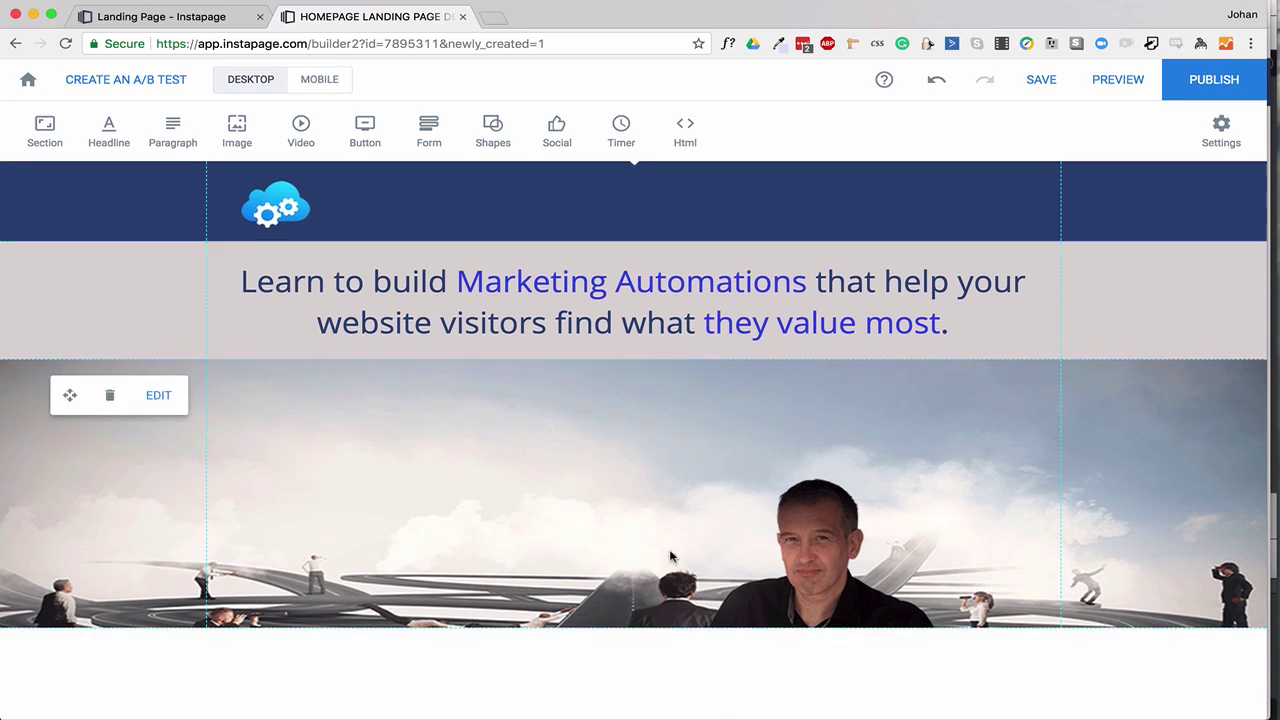
drag(699, 653, 700, 689)
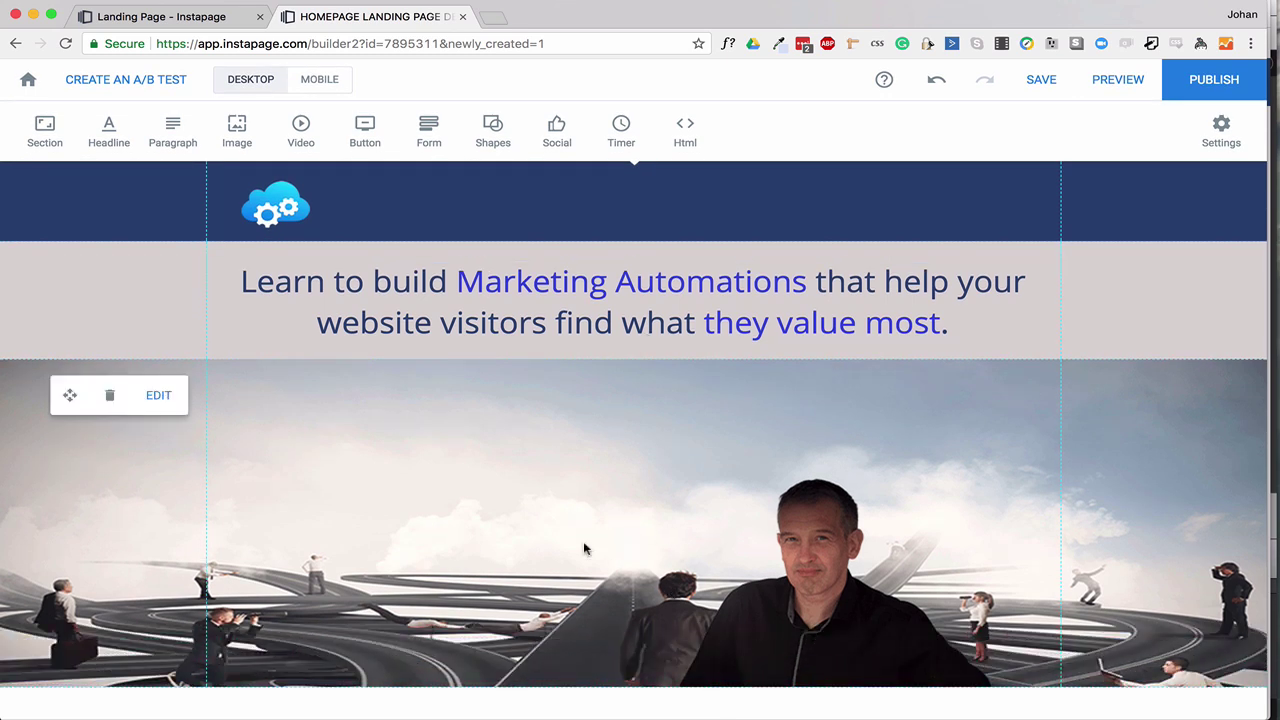
click(158, 395)
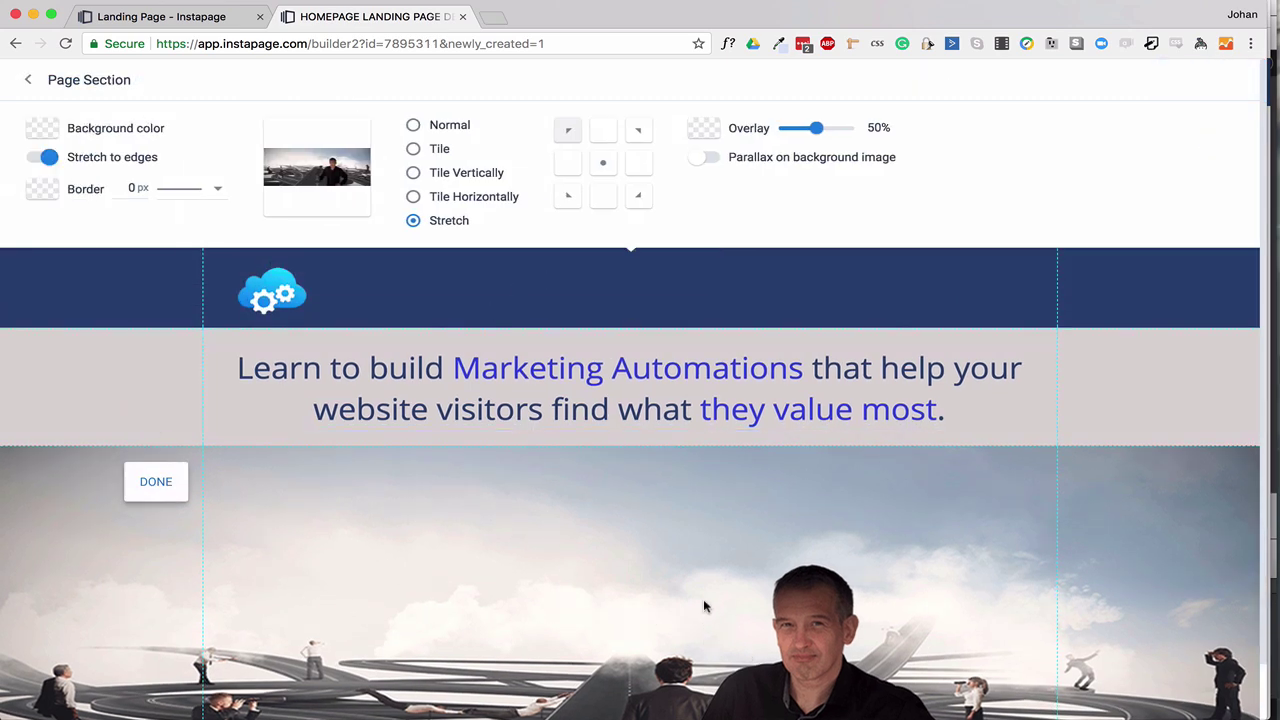
scroll(700, 600, down, 3)
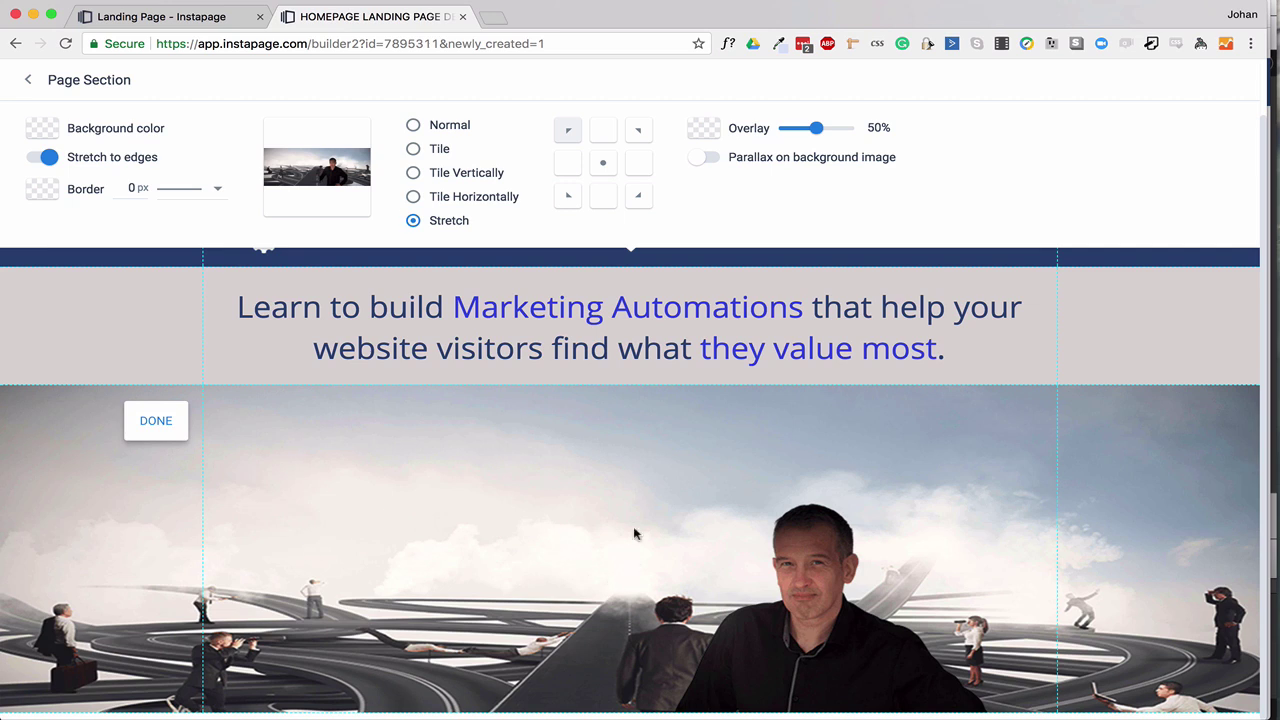
click(414, 127)
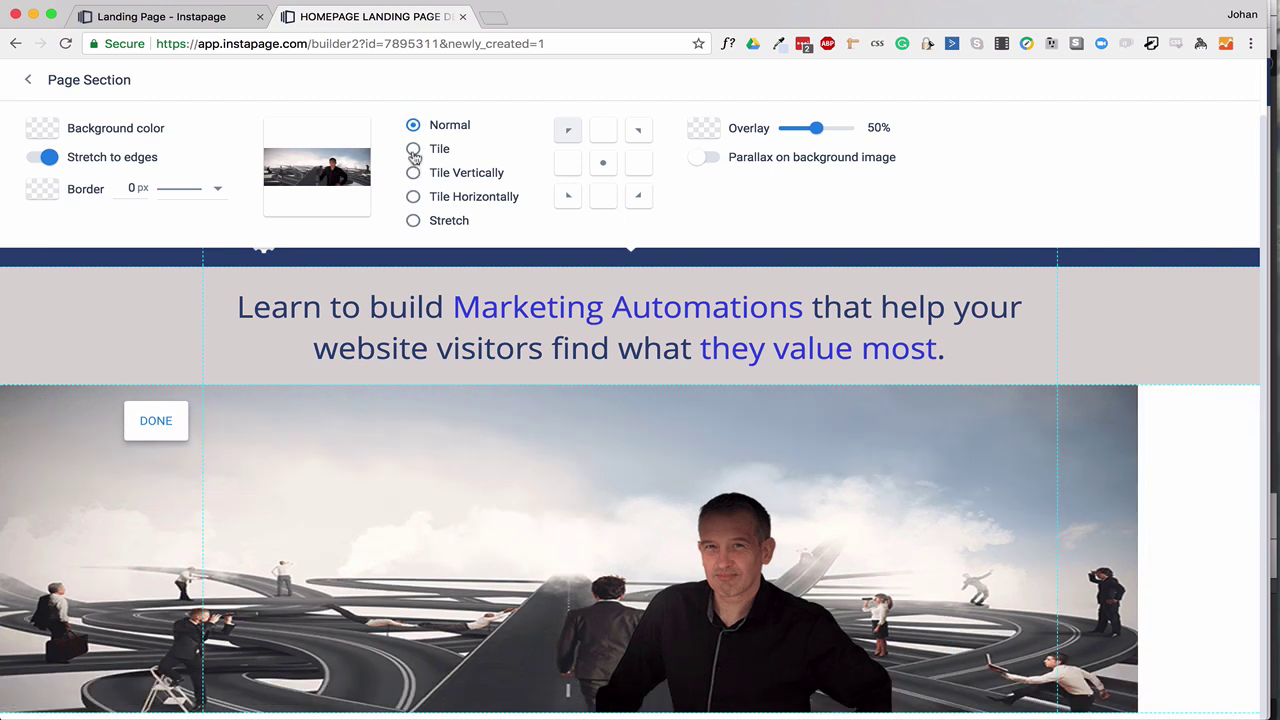
click(603, 163)
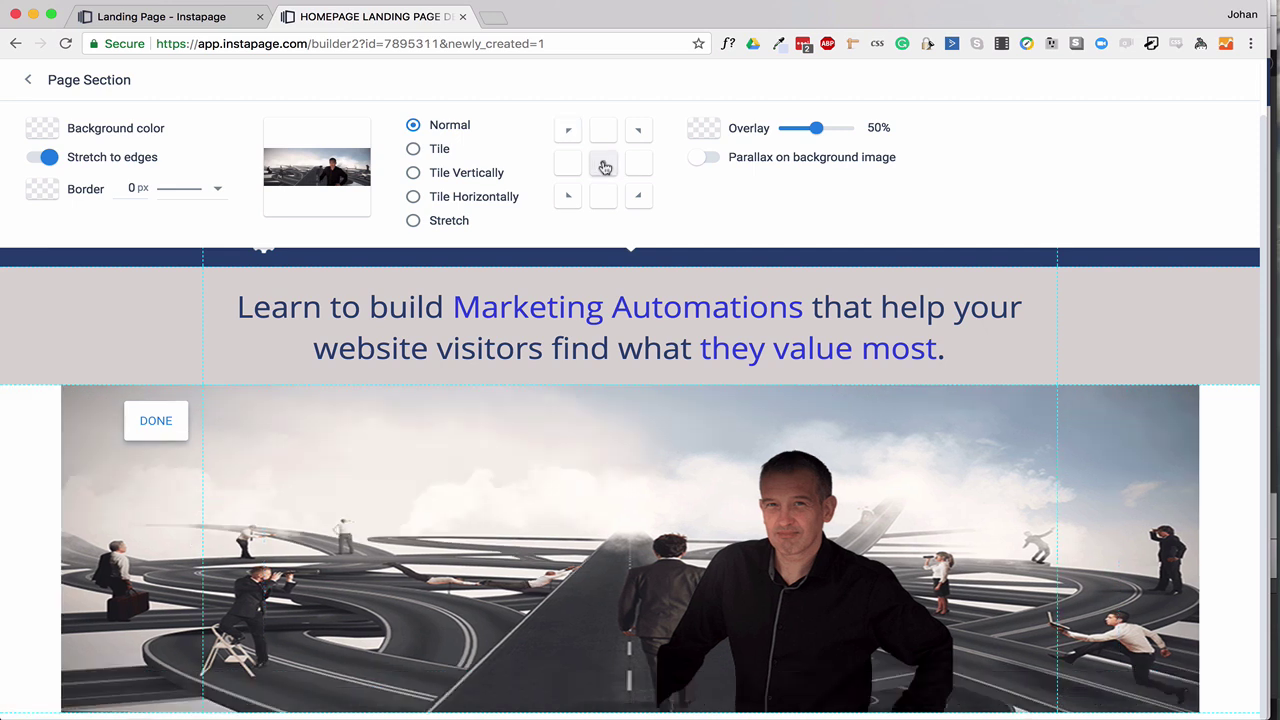
click(413, 222)
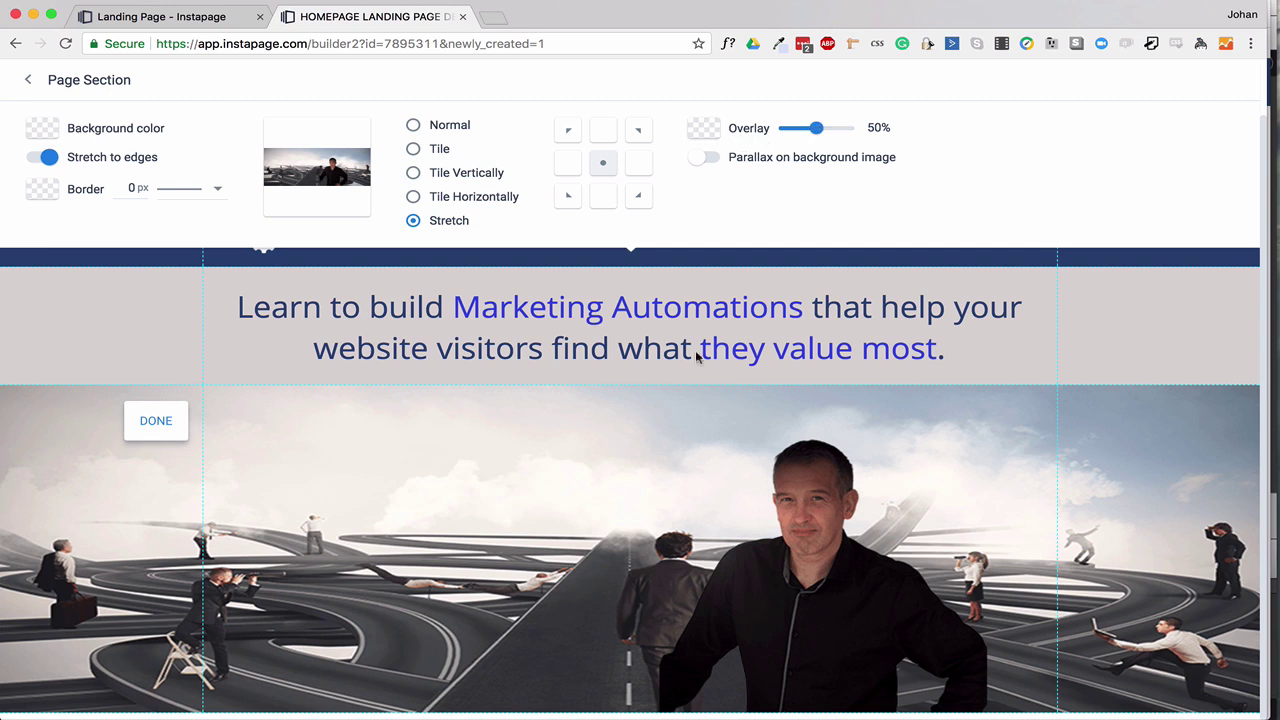
Try a pinkish overlay tint, then clear the overlay colour and close the settings.
click(703, 127)
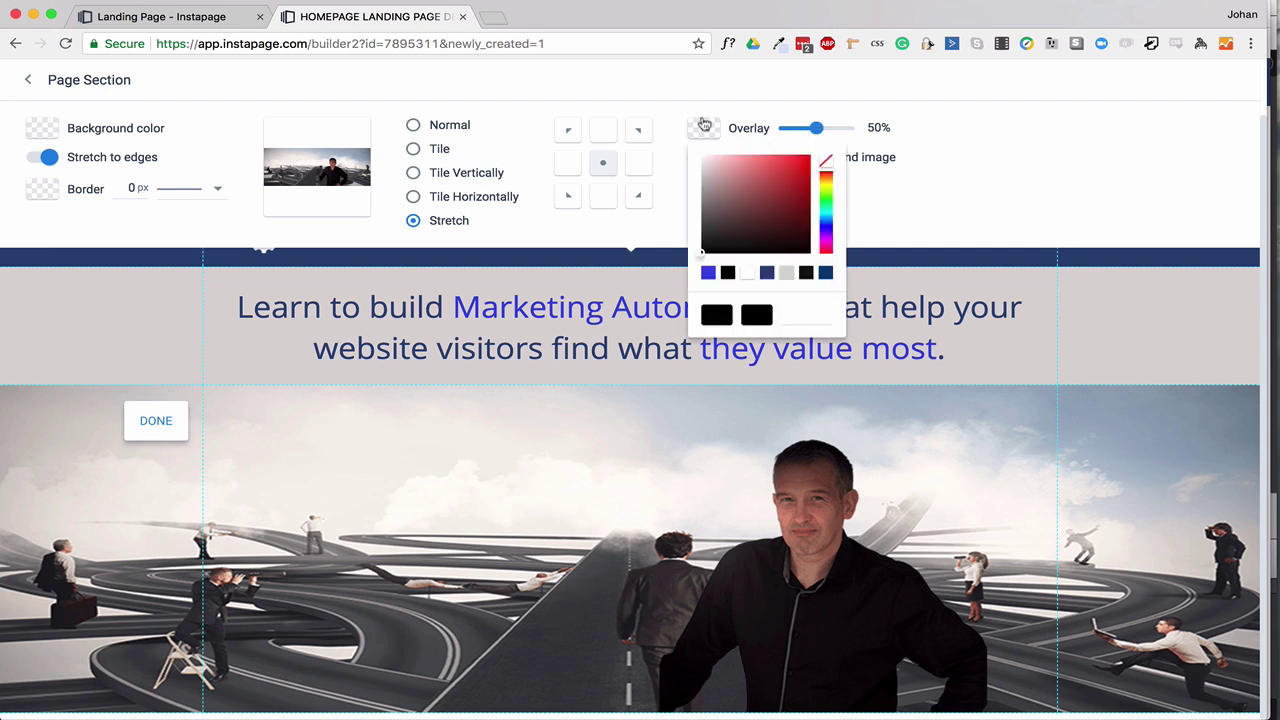
mouse_move(722, 181)
mouse_down()
mouse_move(711, 179)
mouse_move(711, 208)
mouse_move(706, 171)
mouse_move(780, 165)
mouse_move(746, 196)
mouse_move(766, 171)
mouse_move(694, 157)
mouse_move(723, 188)
mouse_up()
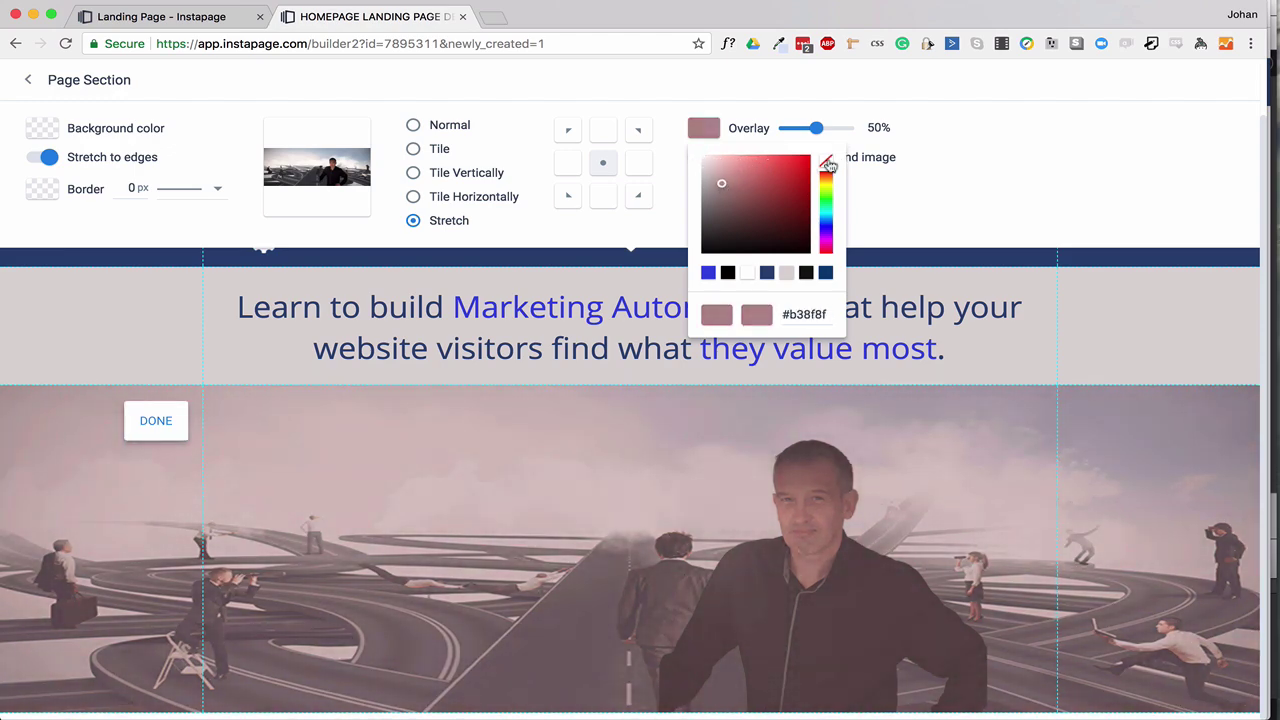
click(826, 162)
click(878, 183)
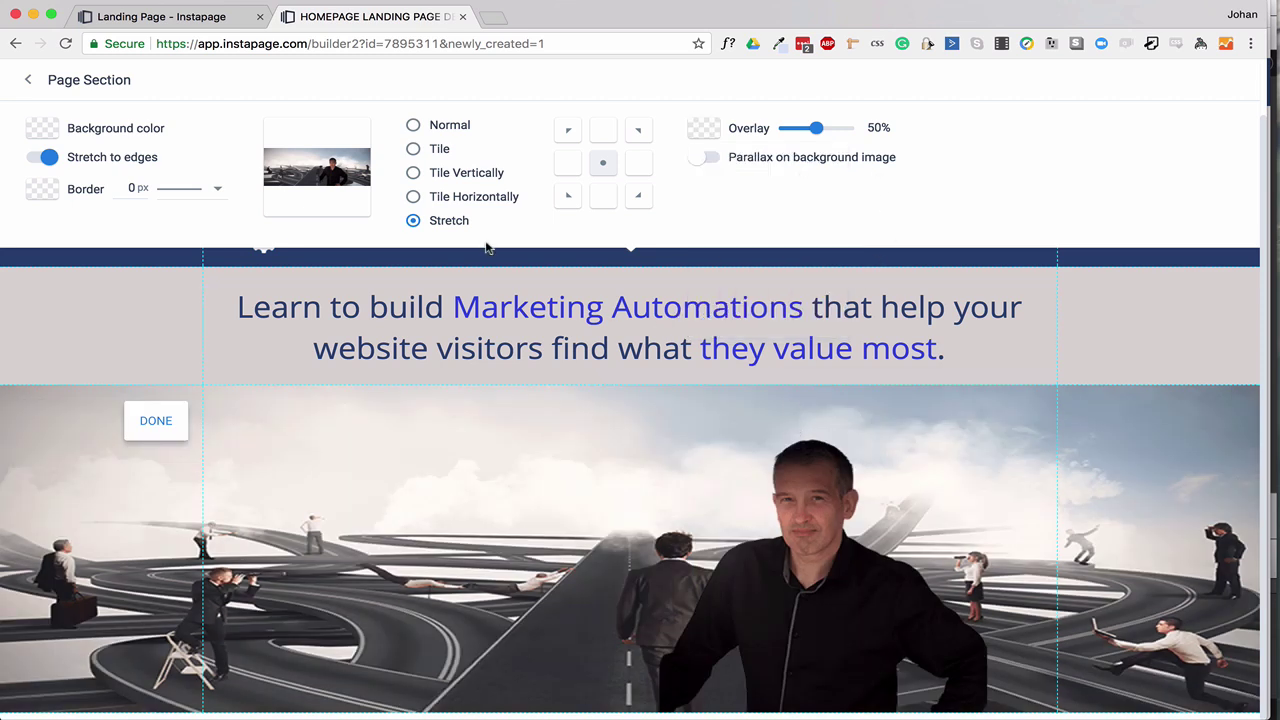
click(29, 82)
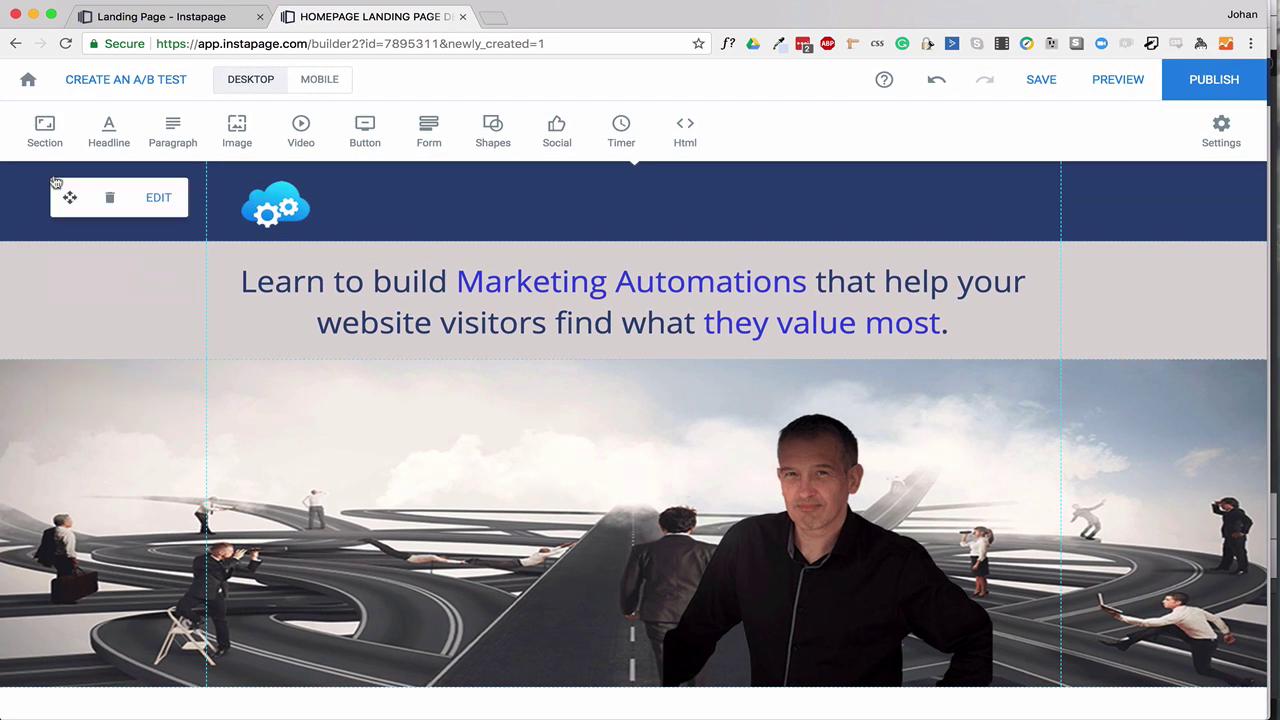
Add an empty section below the roads photo and check the page in preview.
click(44, 128)
click(570, 705)
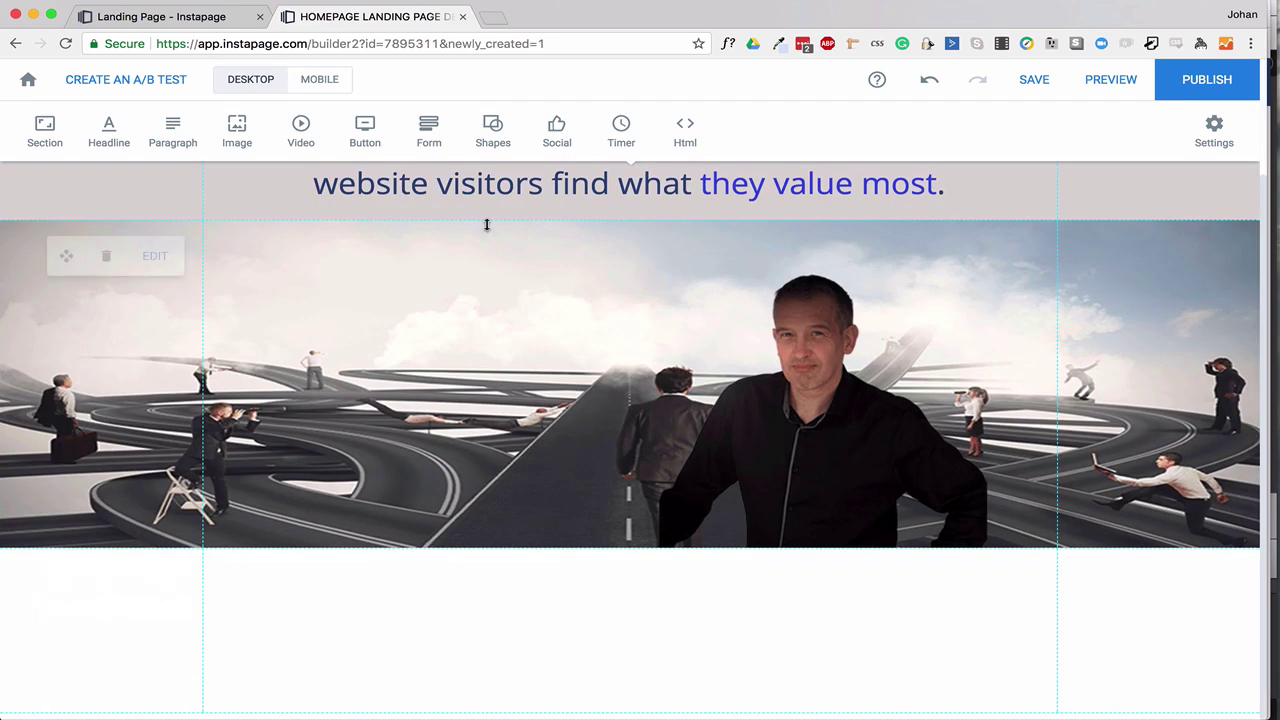
click(157, 17)
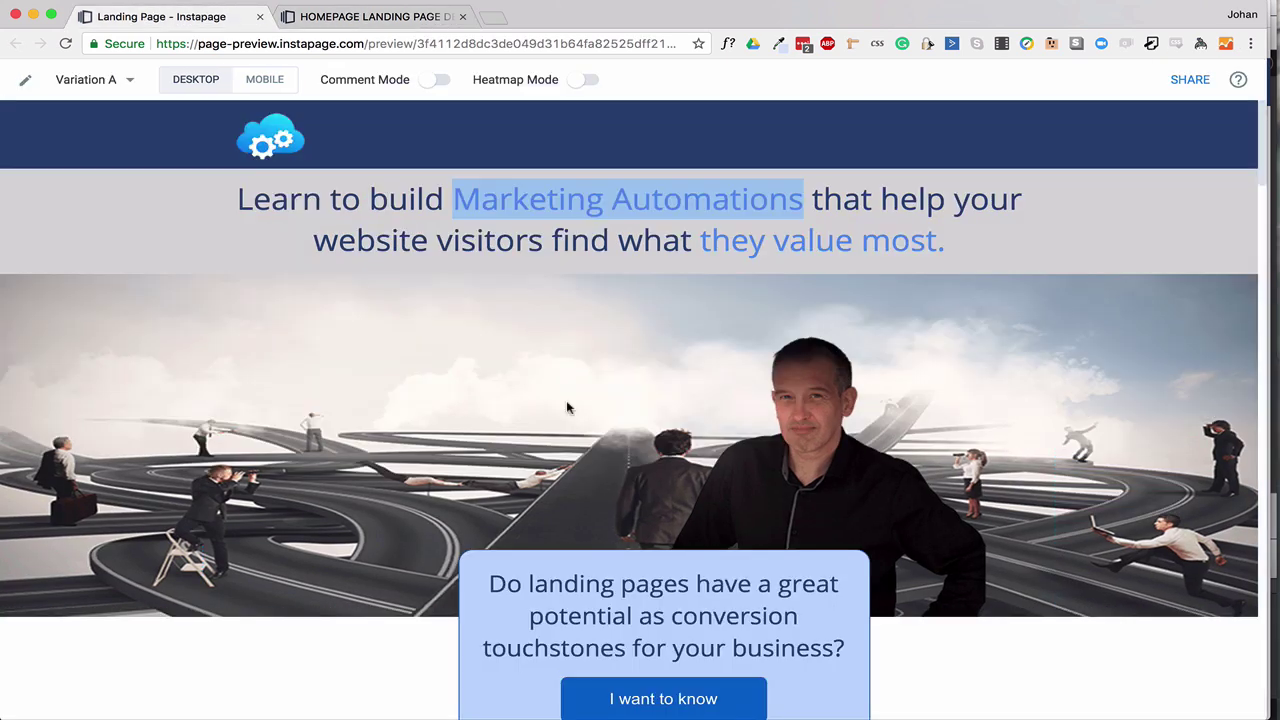
scroll(686, 567, down, 3)
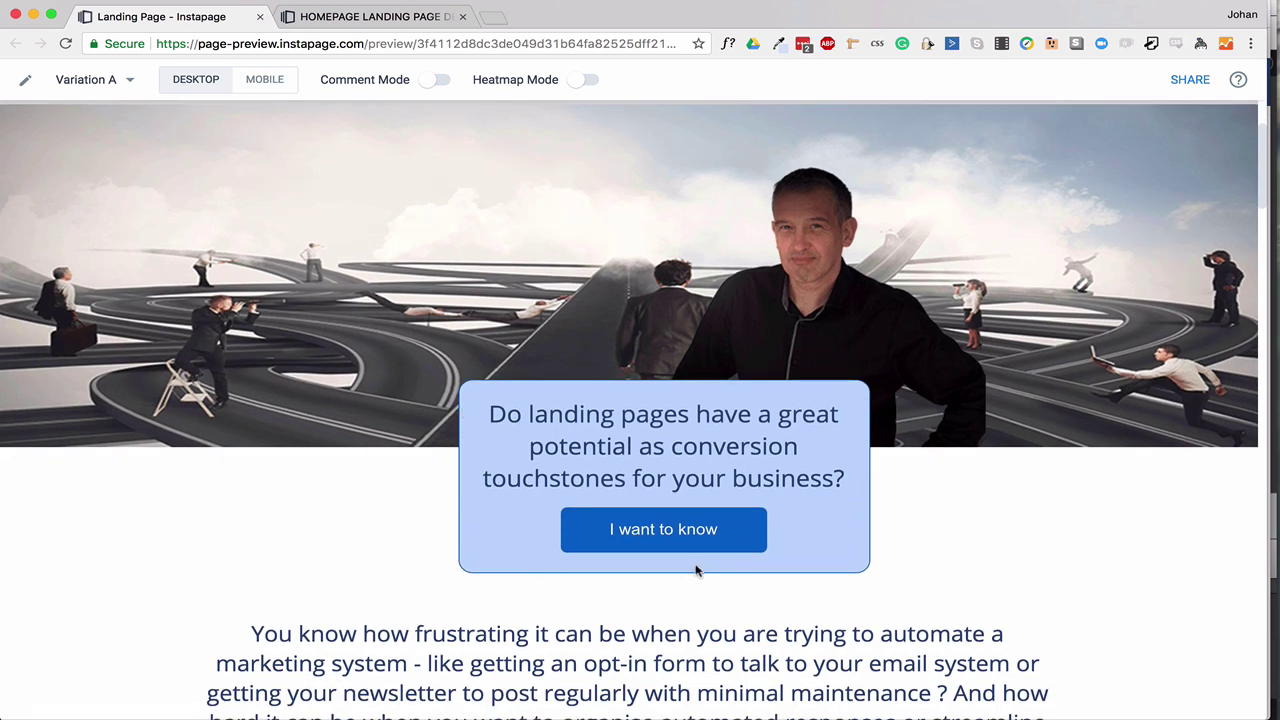
click(410, 18)
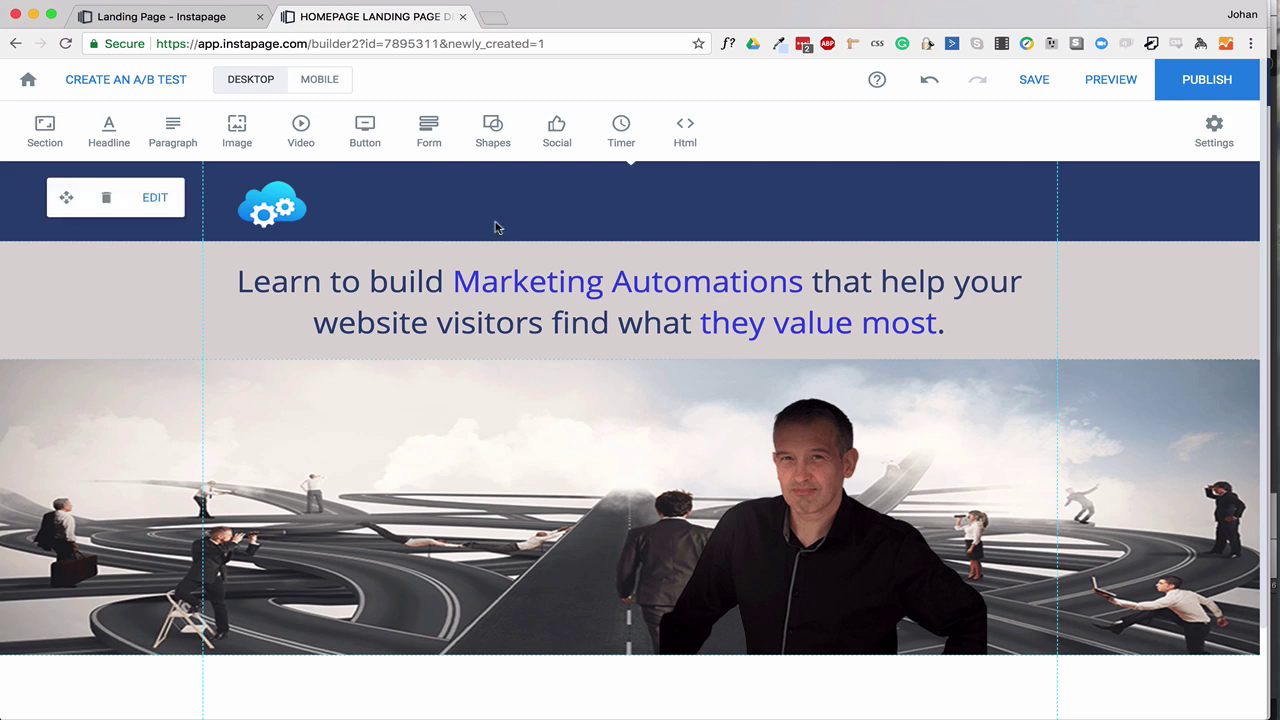
scroll(557, 425, down, 1)
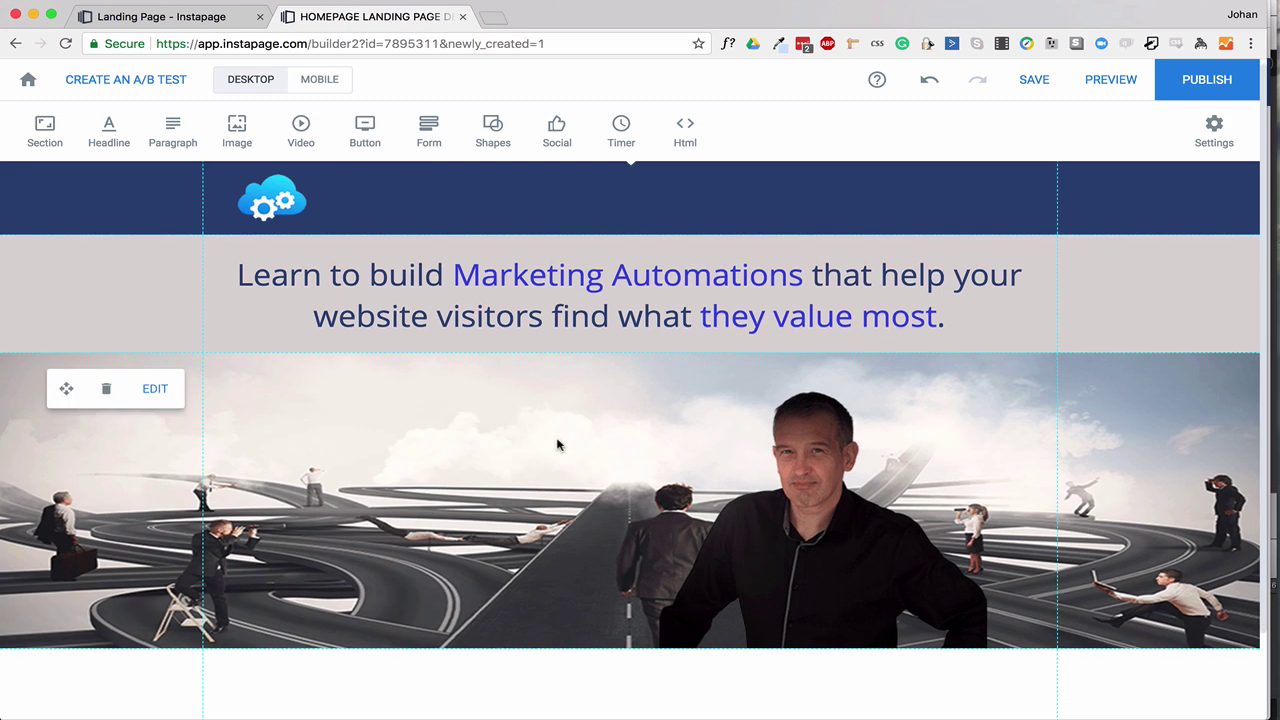
scroll(560, 455, down, 2)
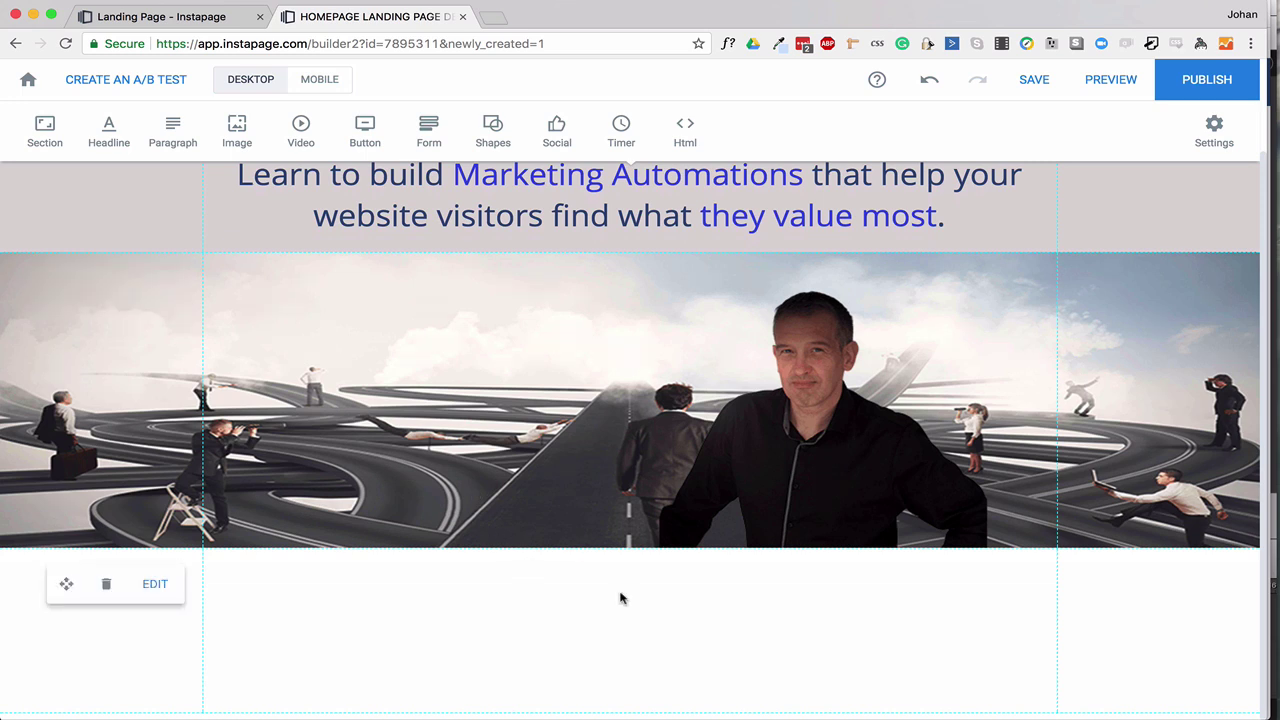
Insert a box shape and place it in the white section below the roads photo.
click(497, 131)
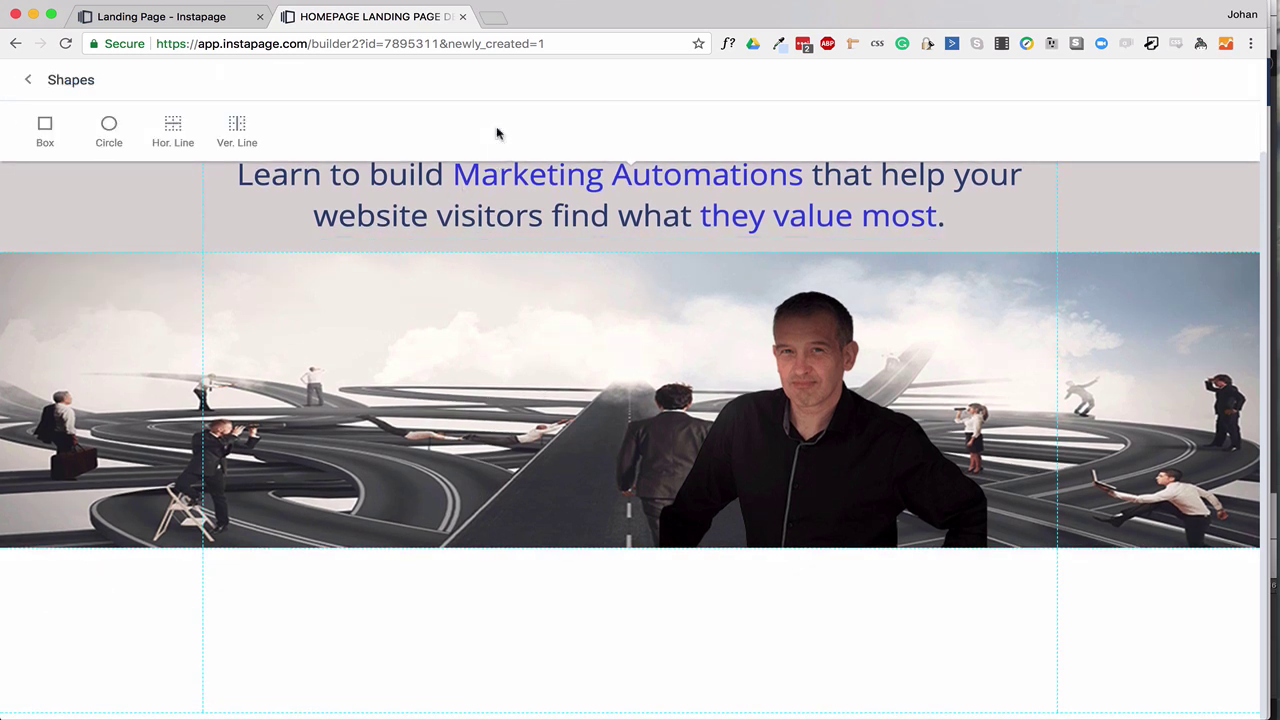
click(45, 128)
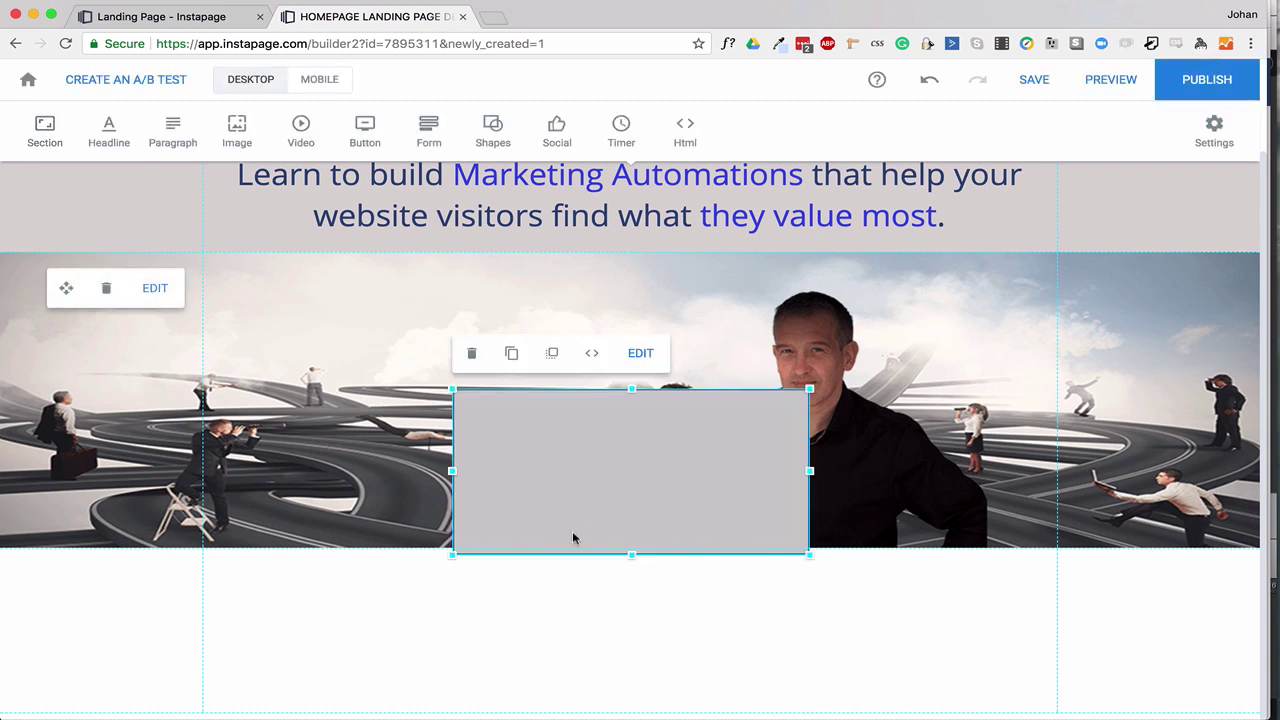
drag(618, 490, 630, 657)
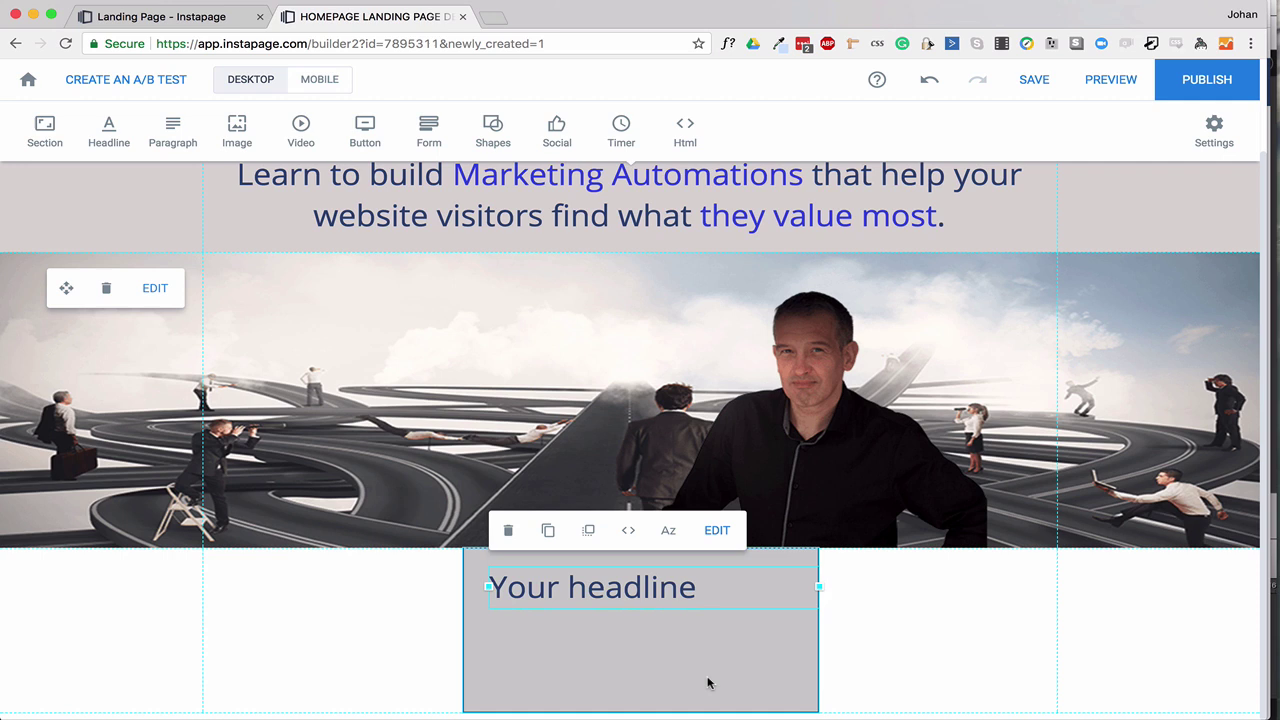
click(707, 683)
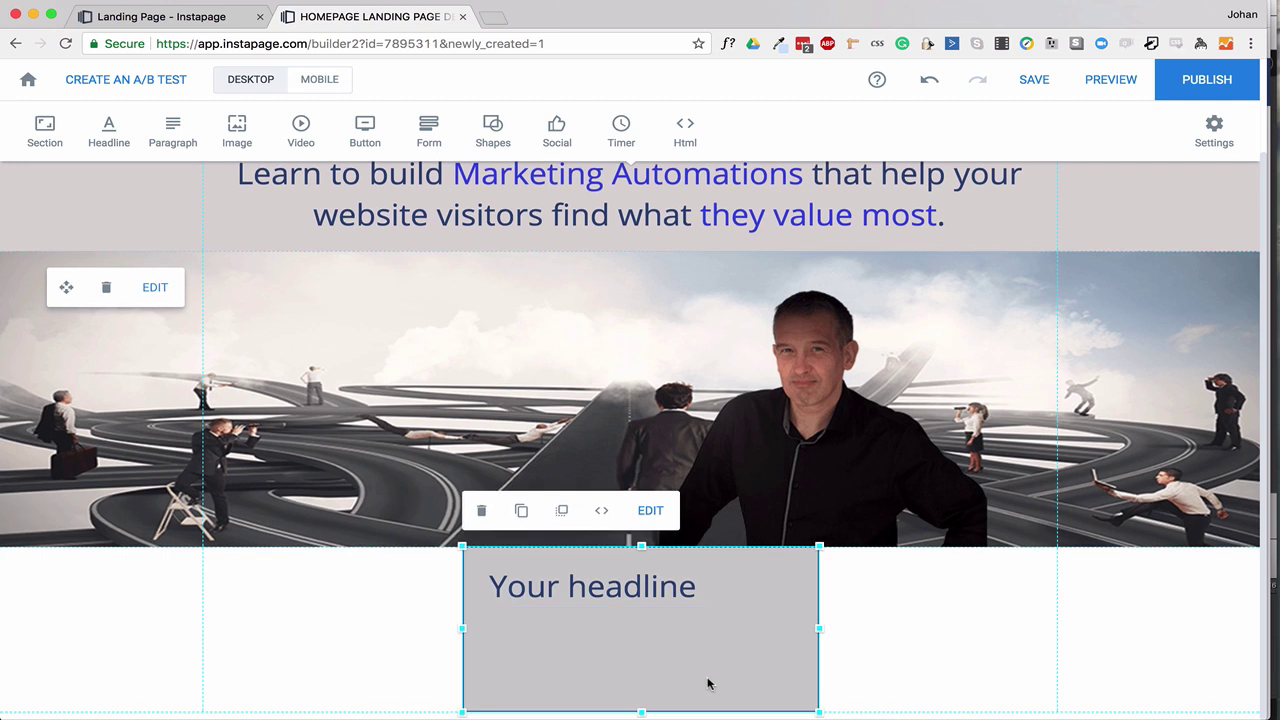
double_click(704, 681)
Give the box a light-blue background and 16% rounded corners.
click(48, 130)
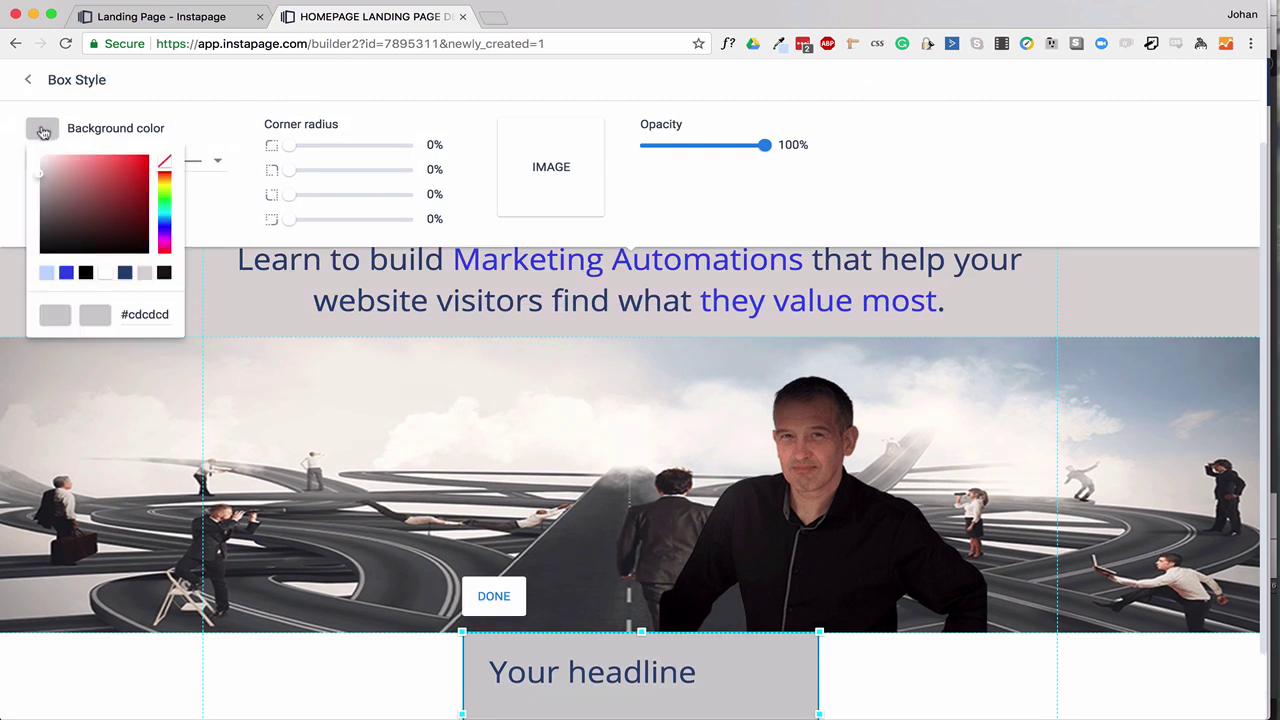
click(43, 276)
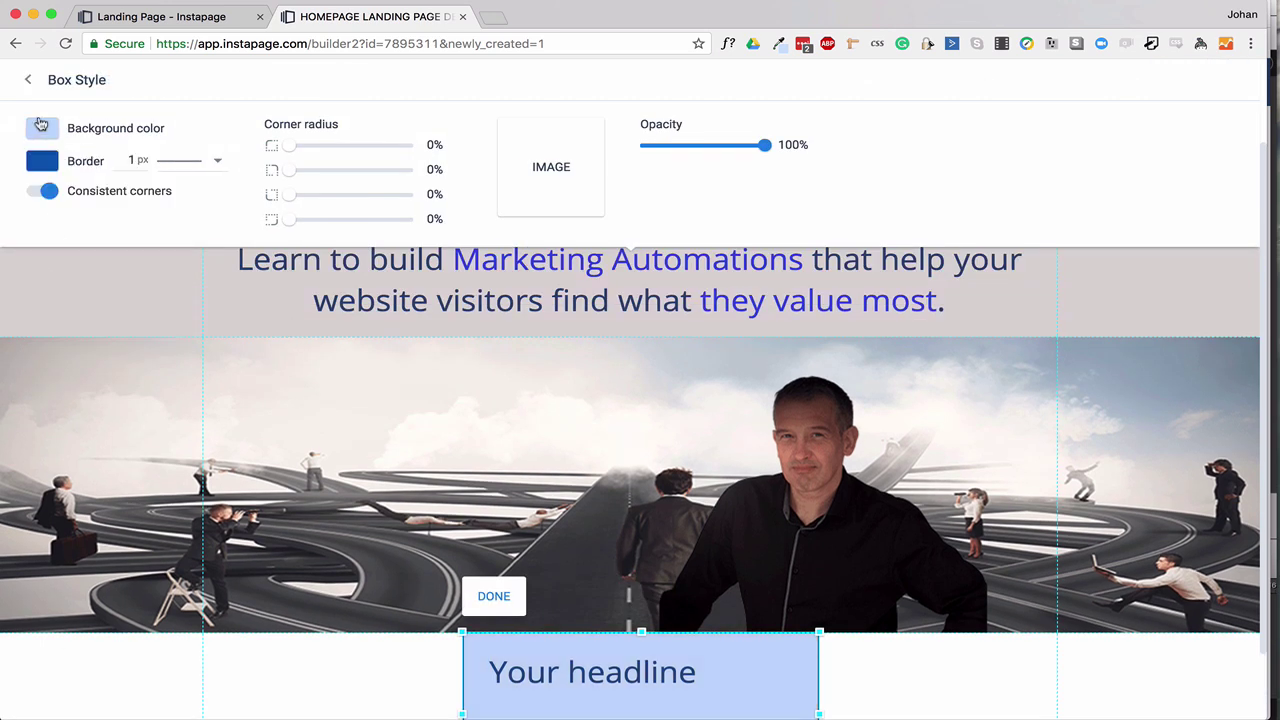
click(42, 126)
click(47, 273)
scroll(918, 682, down, 2)
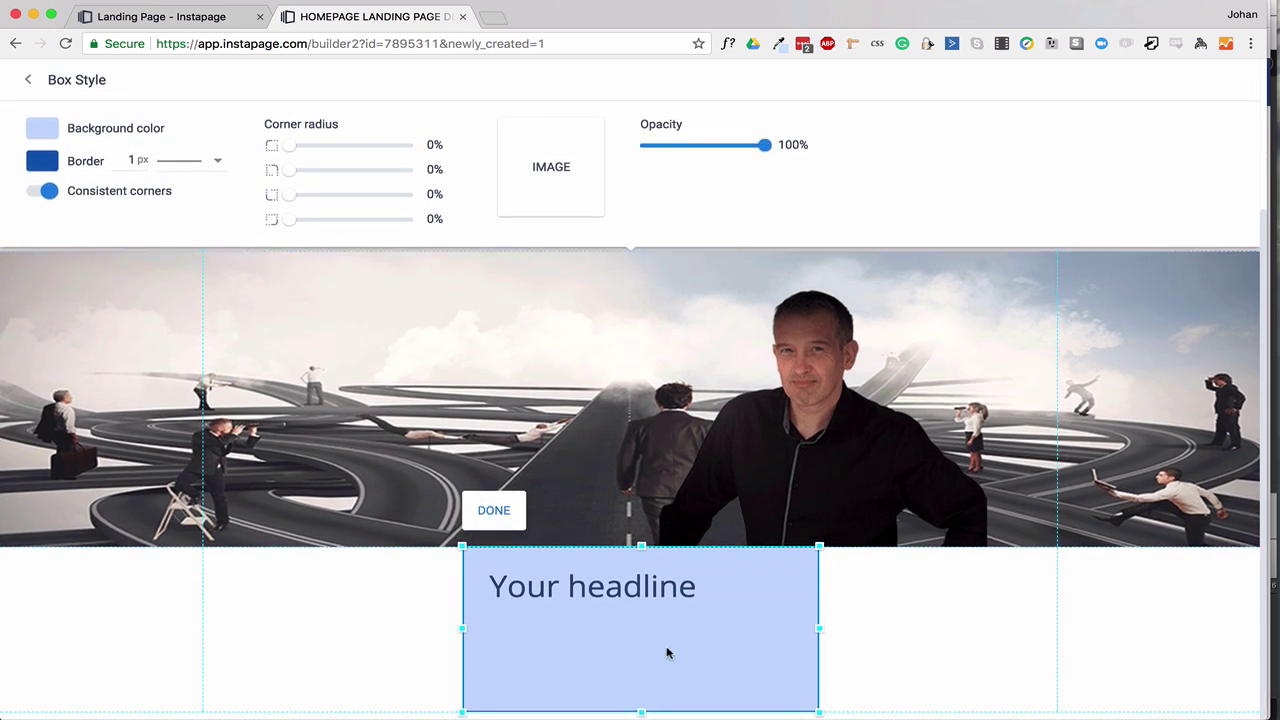
drag(289, 146, 313, 147)
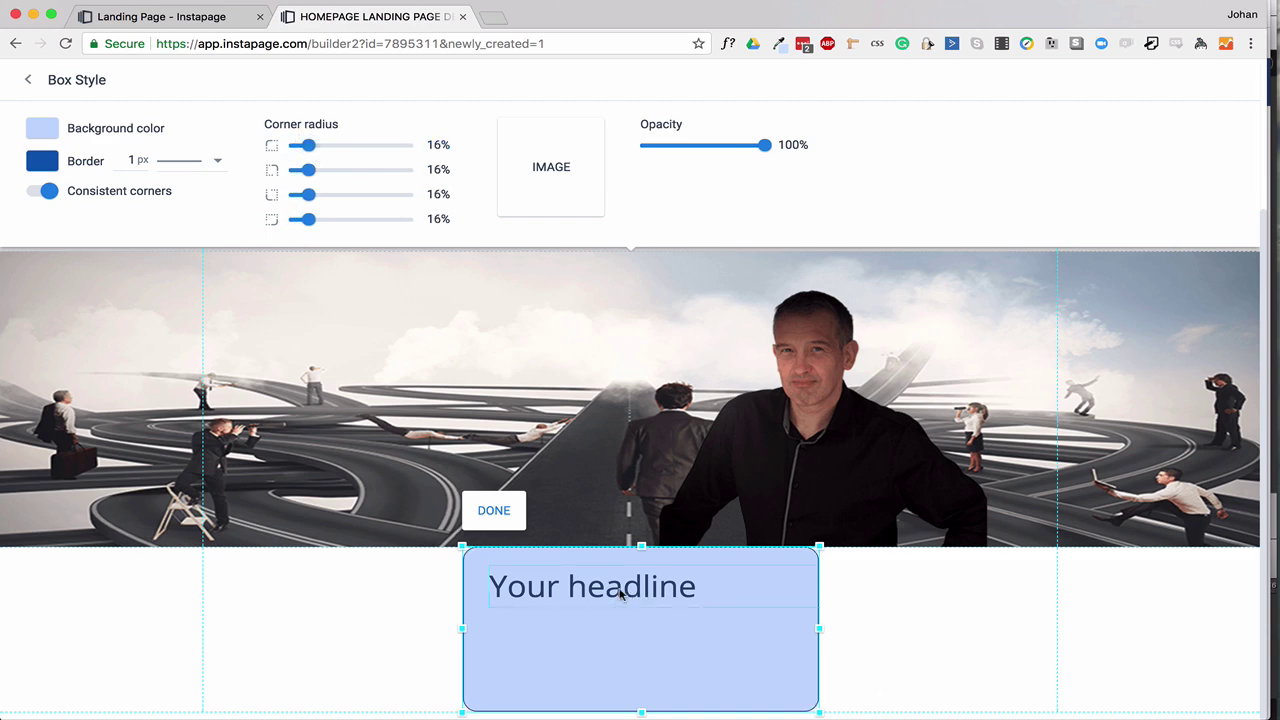
click(191, 18)
Replace 'Your headline' with the conversion-touchstones question copied from the preview.
drag(487, 408, 851, 482)
key(ctrl+c)
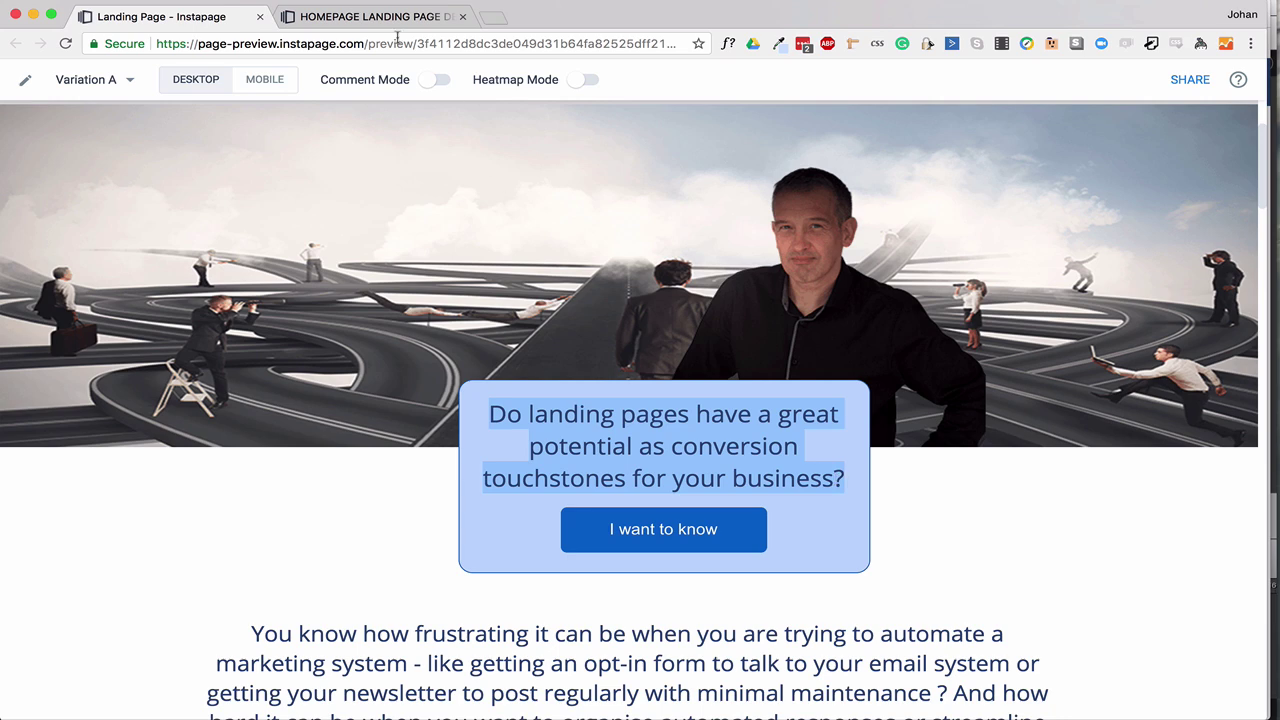
click(380, 17)
click(595, 590)
key(ctrl+a)
key(ctrl+v)
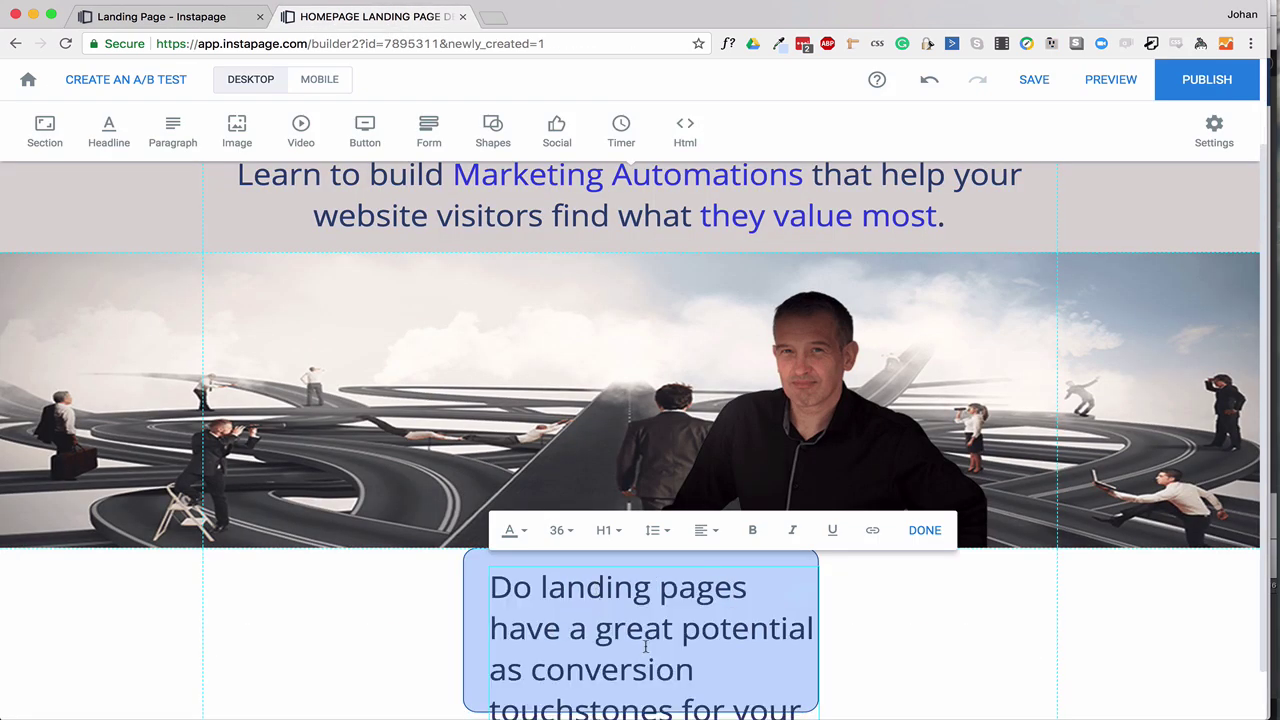
Set the question to font size 24, centre it, and widen its text box.
click(560, 531)
click(557, 646)
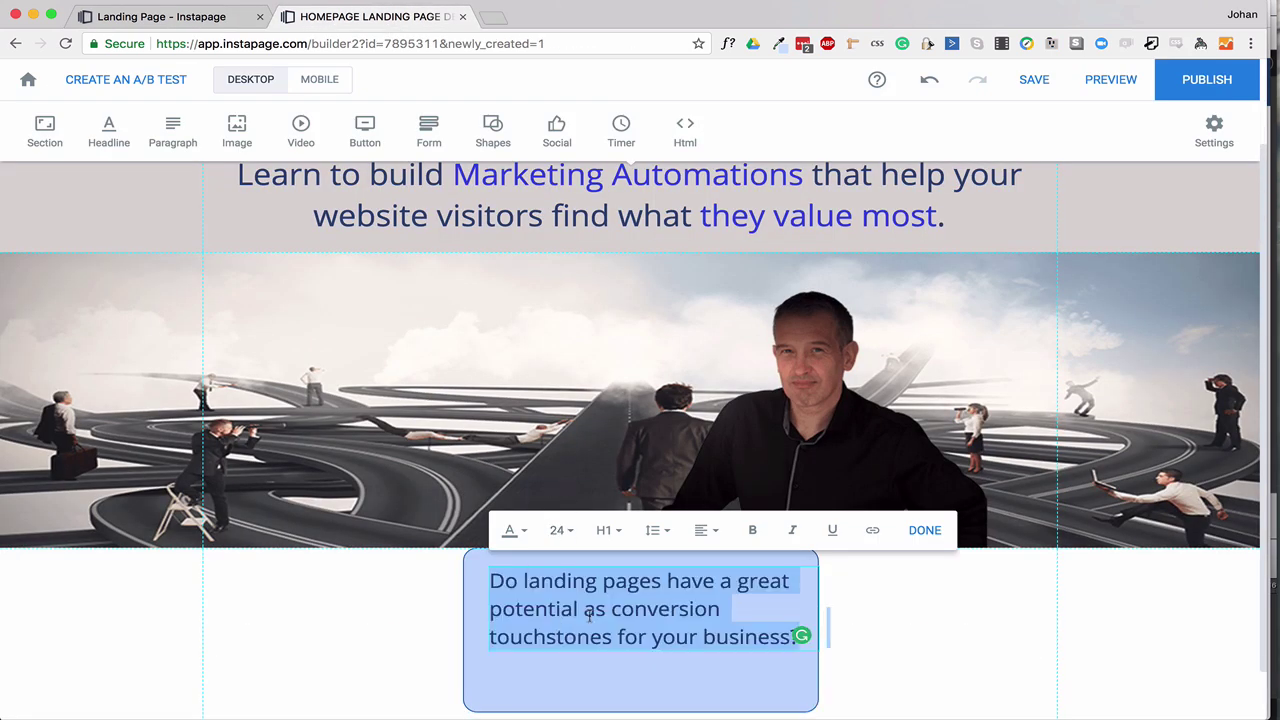
click(706, 530)
click(709, 610)
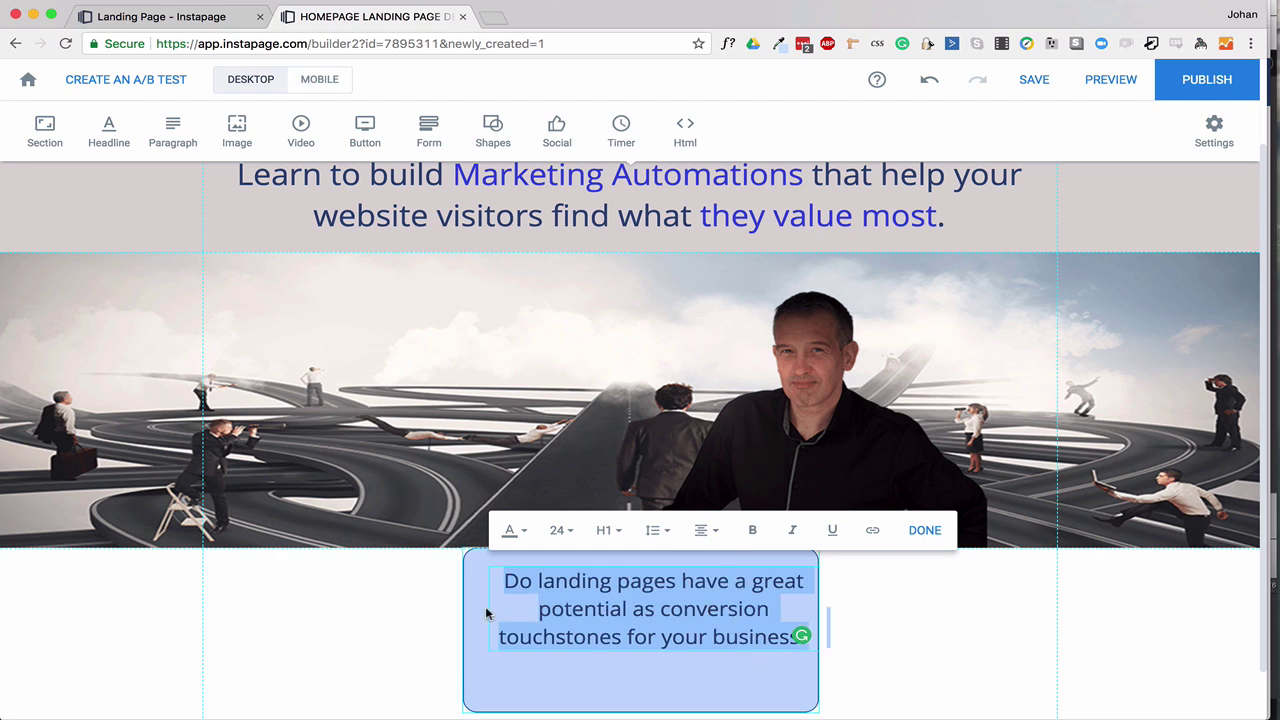
click(714, 680)
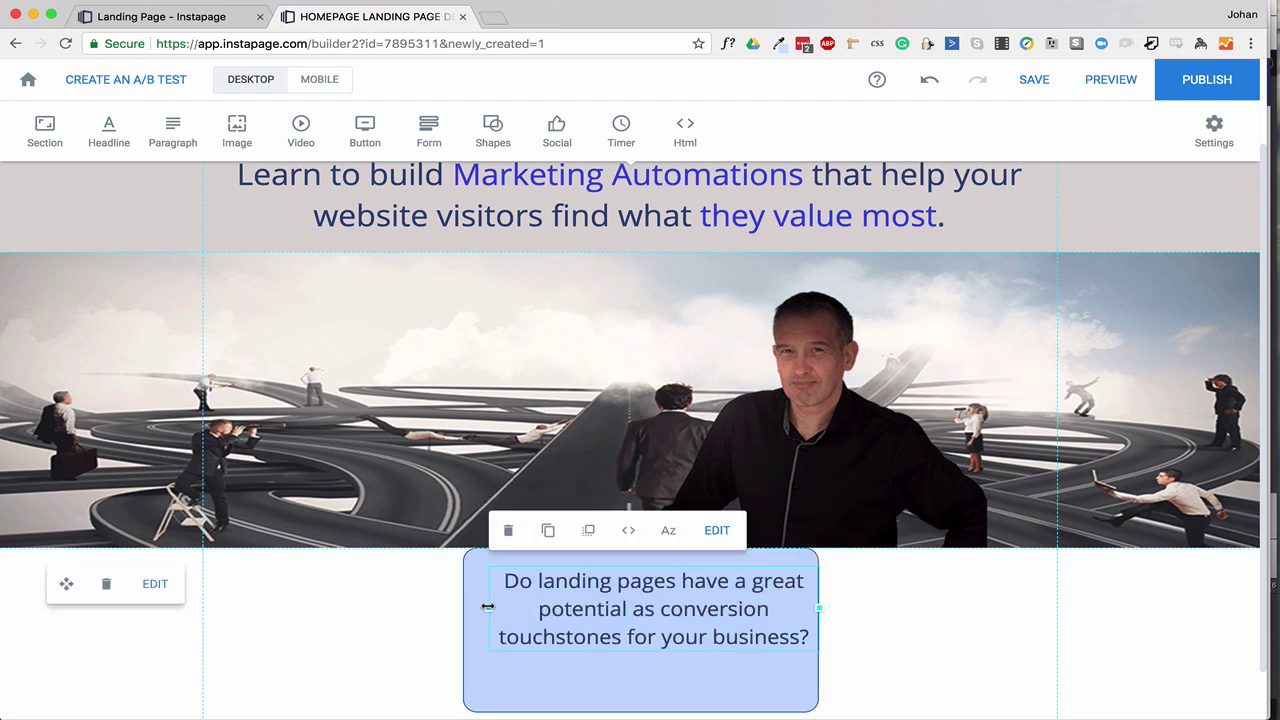
drag(487, 606, 463, 606)
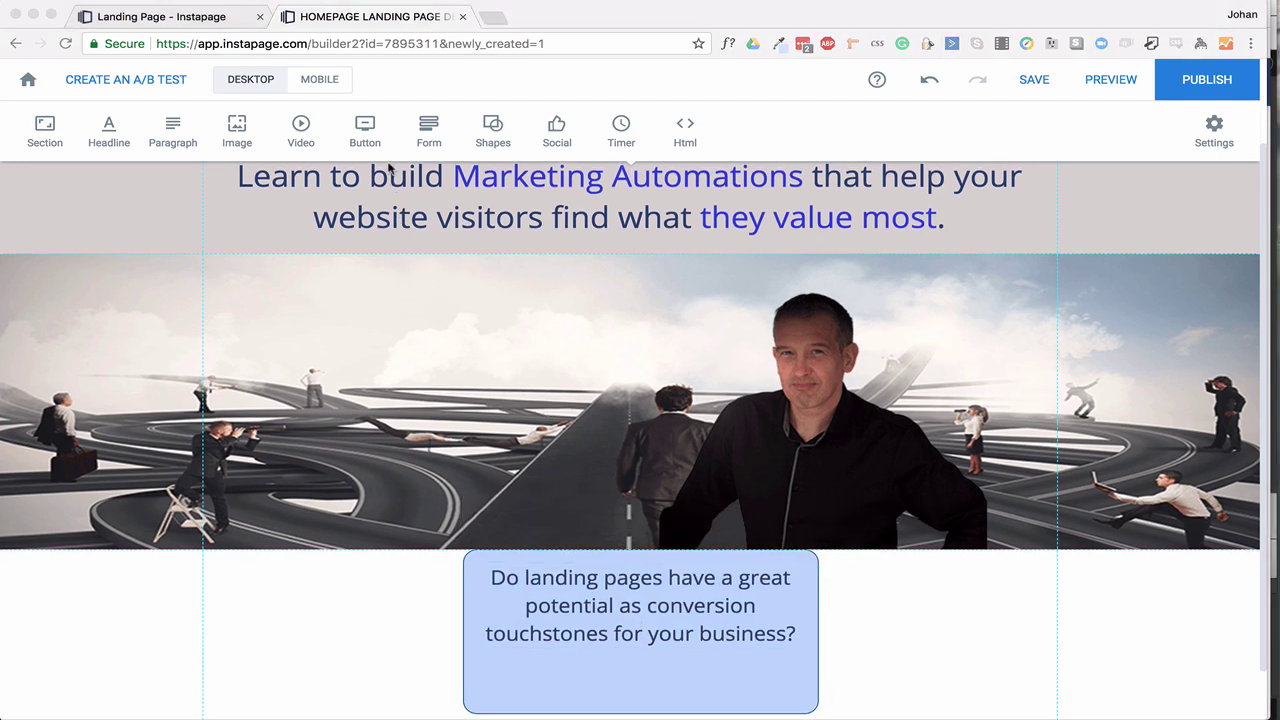
click(366, 136)
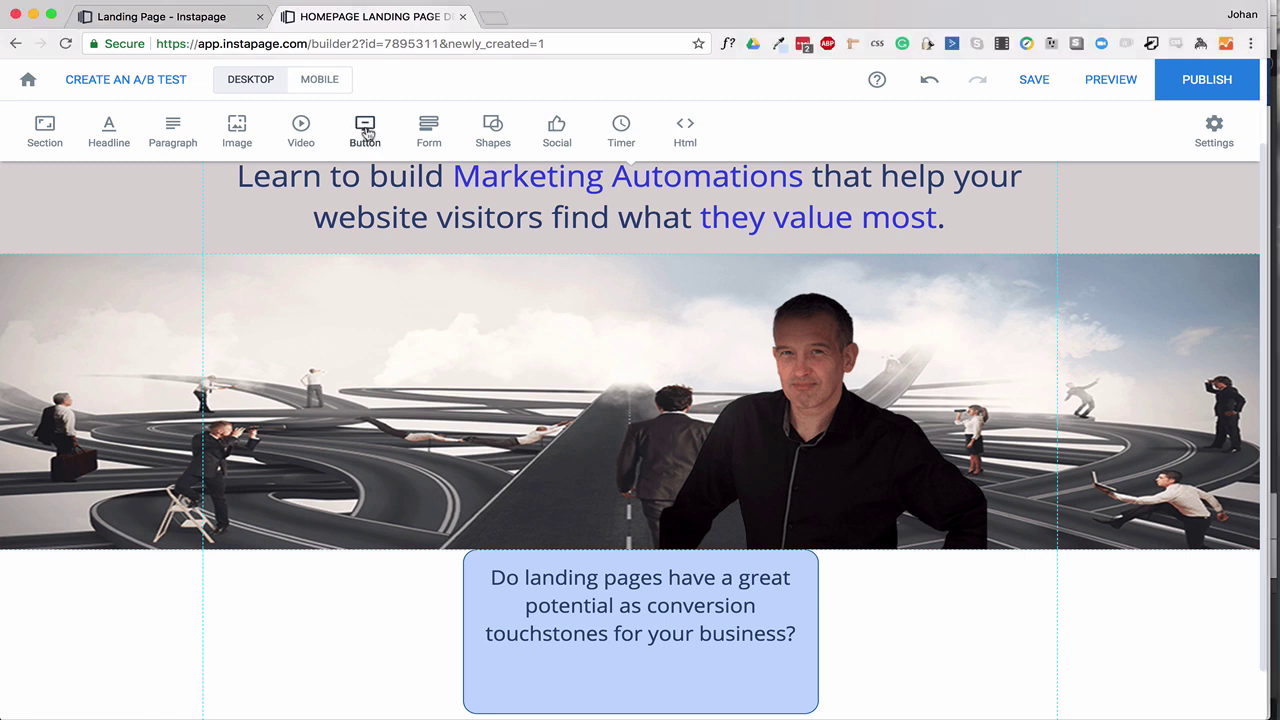
Add a button and place it at the bottom of the blue question box.
click(366, 133)
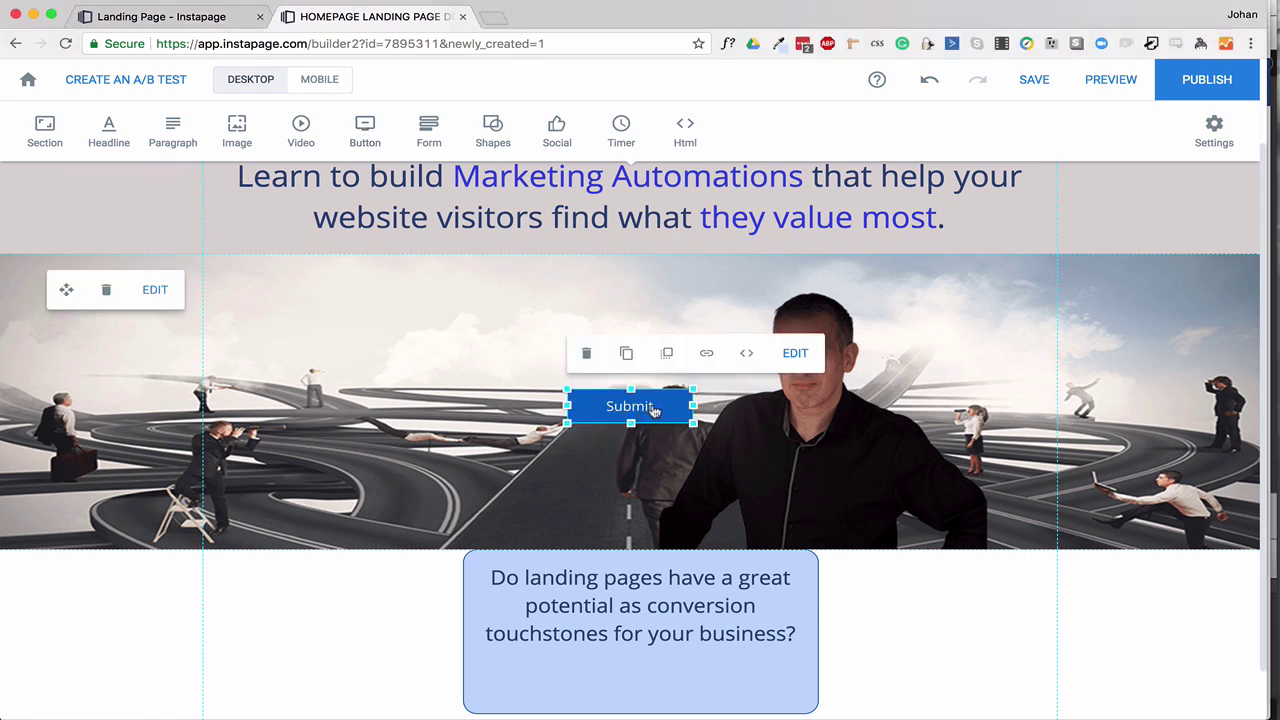
drag(653, 411, 665, 683)
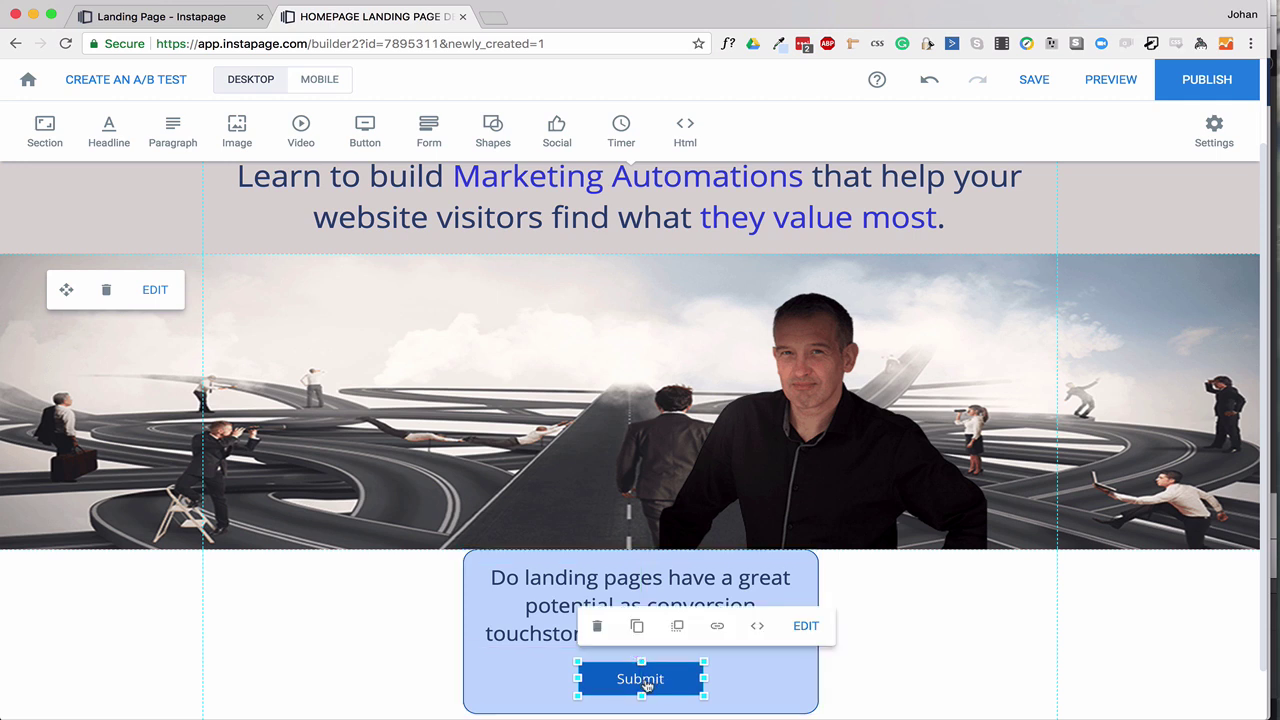
double_click(663, 683)
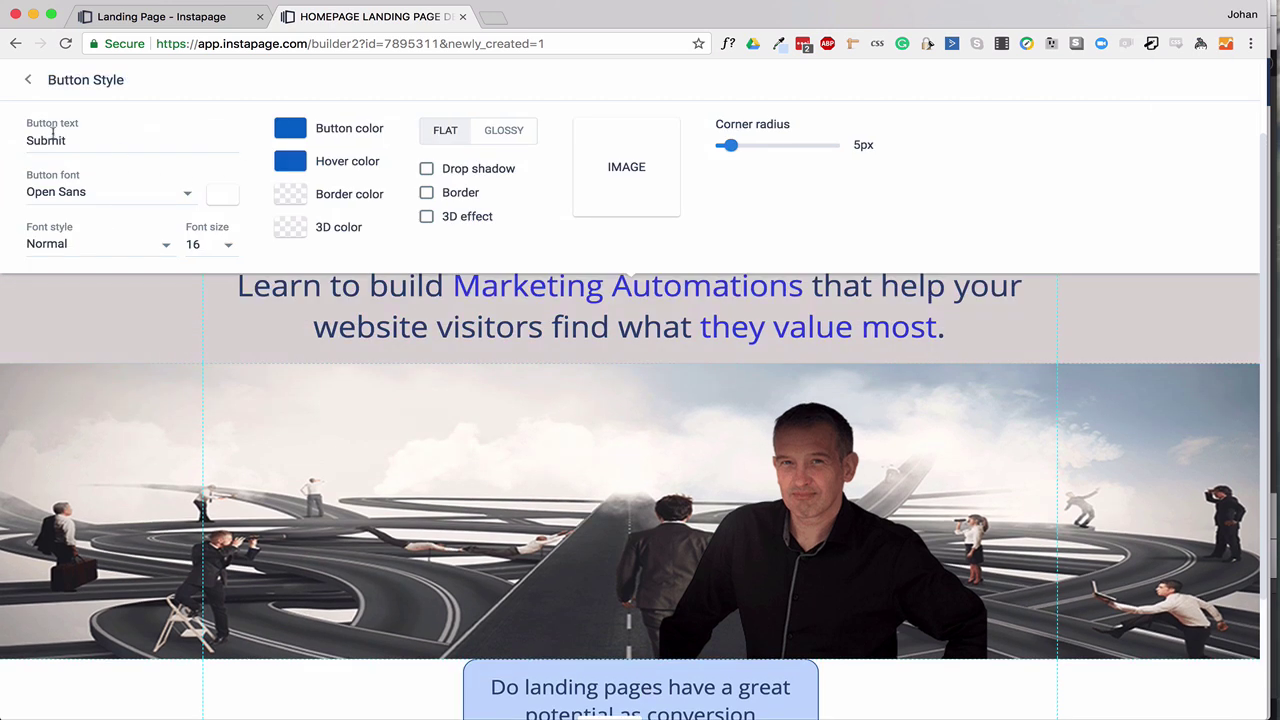
Change the button label to 'I want to know' and its font size to 20.
drag(73, 144, 22, 144)
text(I want to know)
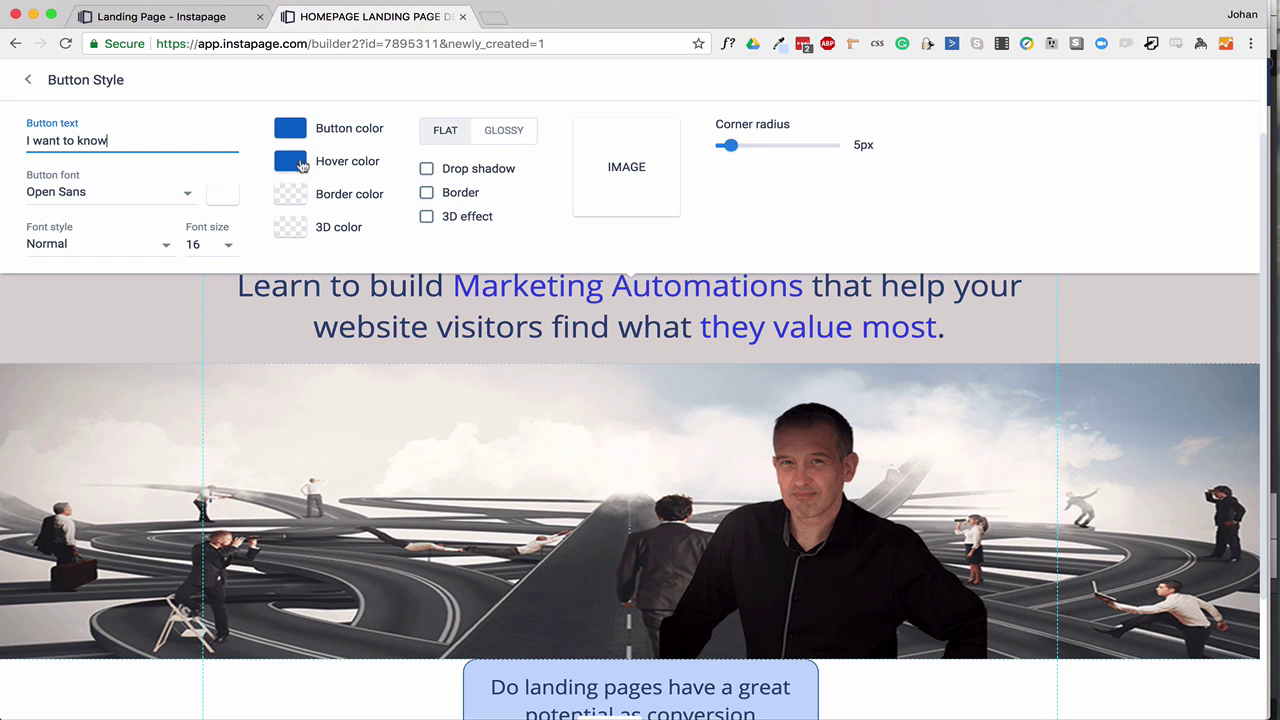
scroll(427, 215, down, 1)
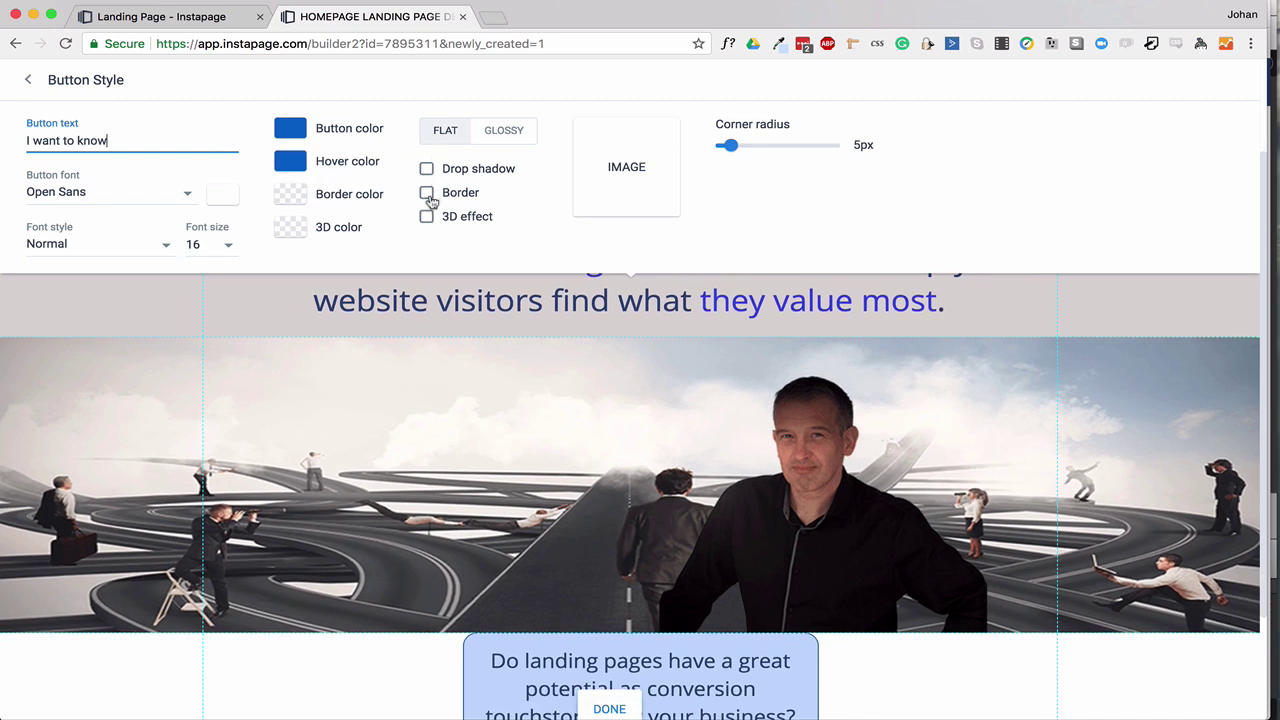
scroll(523, 223, down, 2)
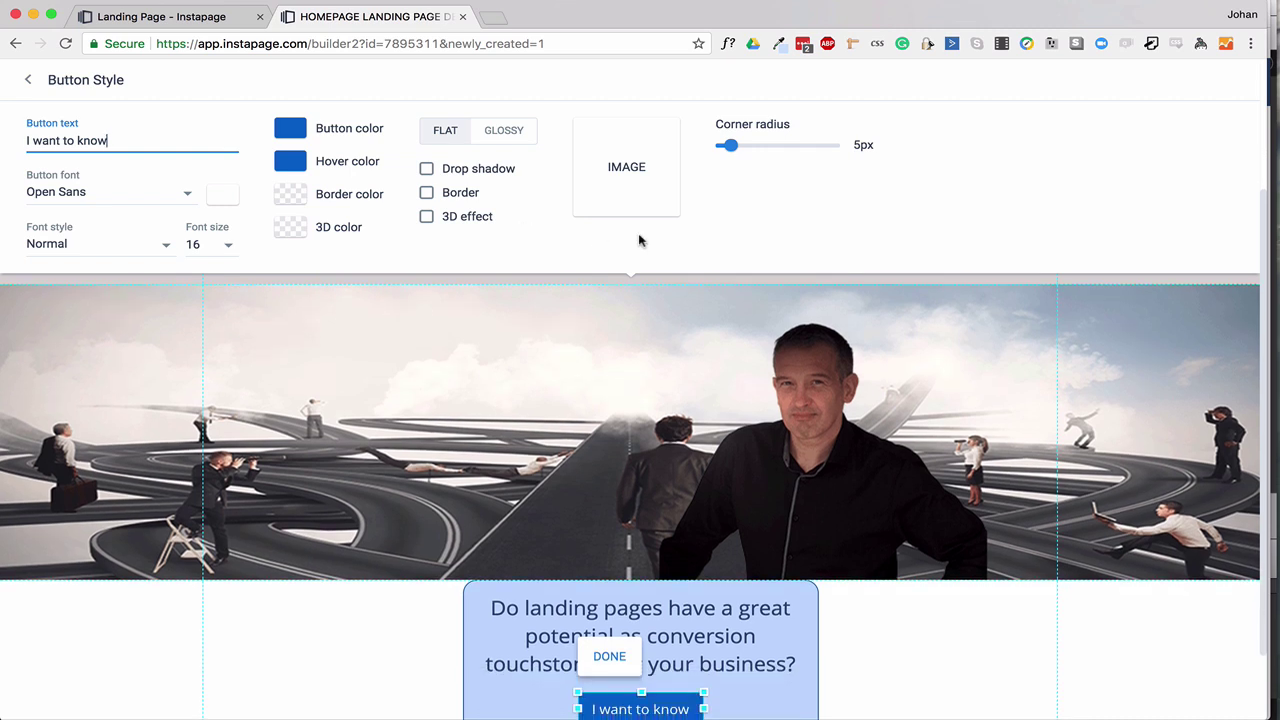
scroll(716, 235, down, 2)
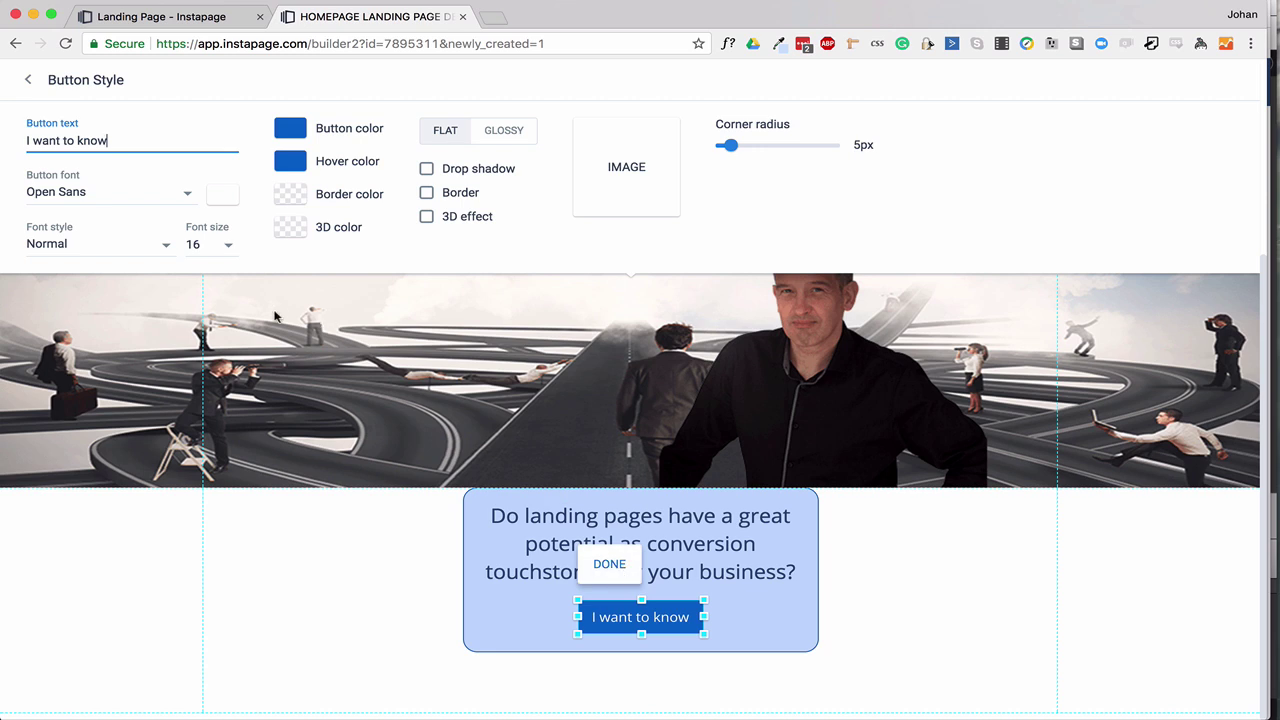
click(224, 250)
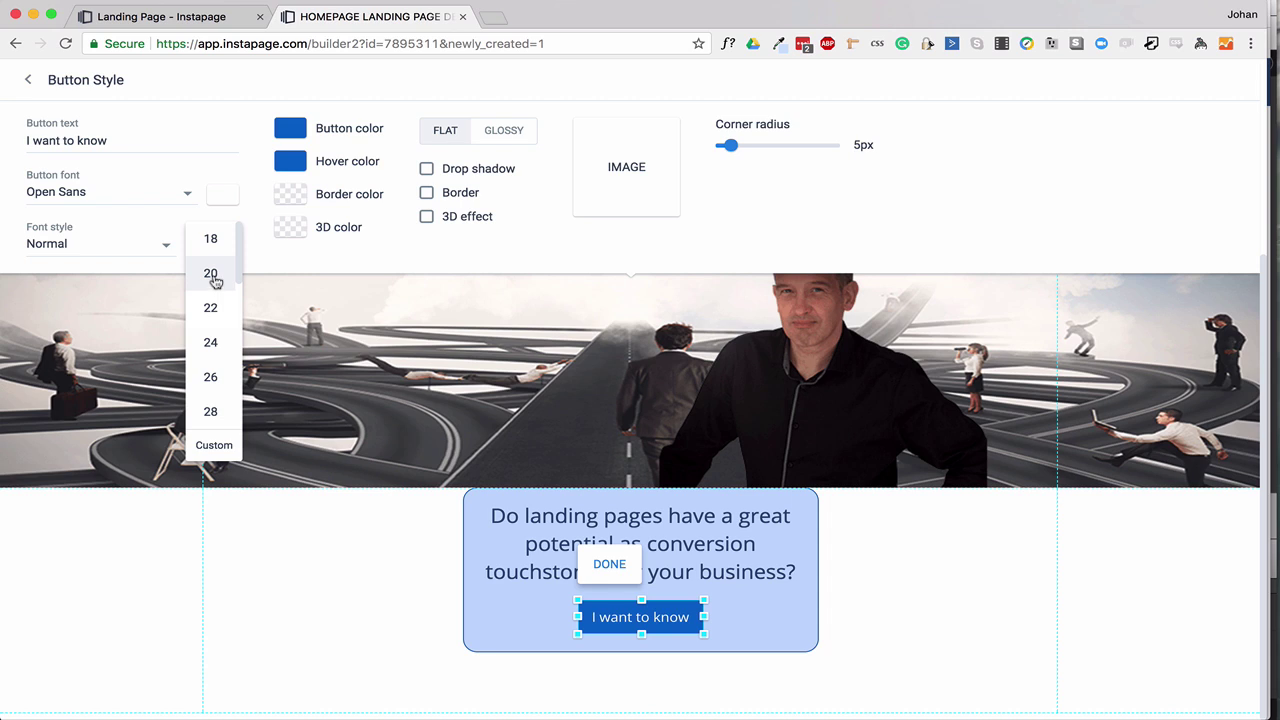
click(212, 276)
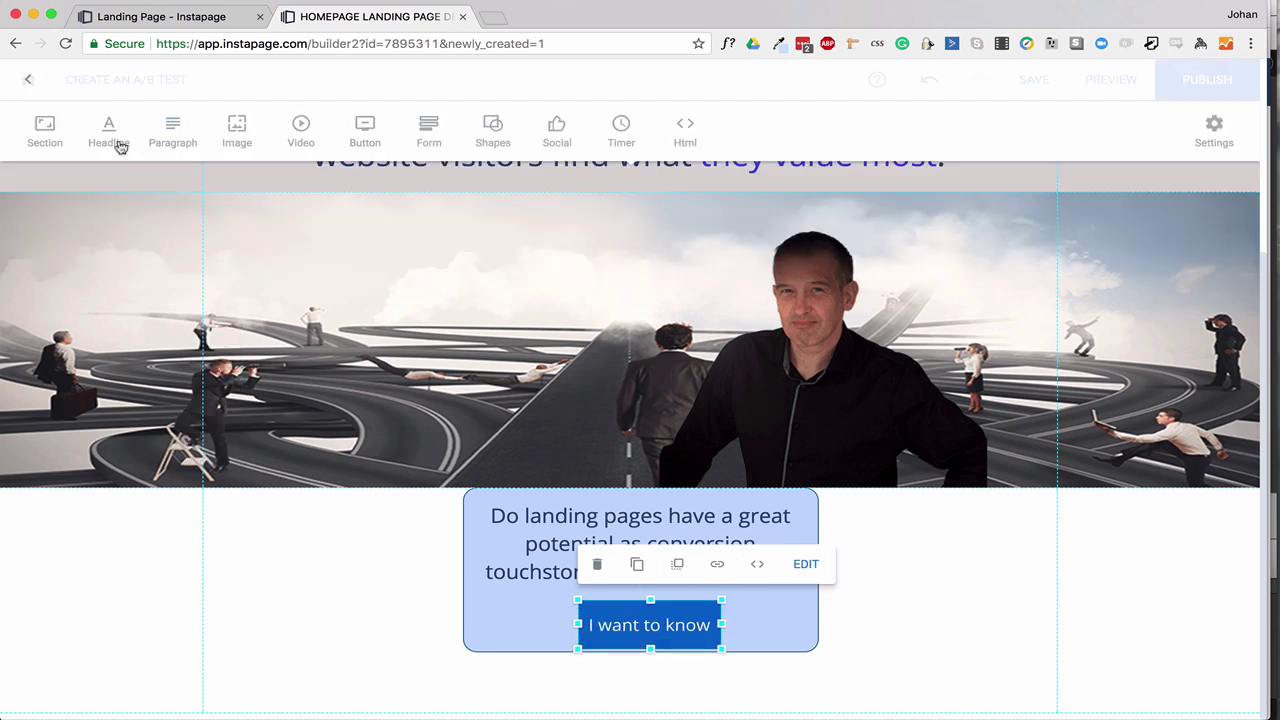
Group the question box with its button and move the group up over the hero image.
click(48, 79)
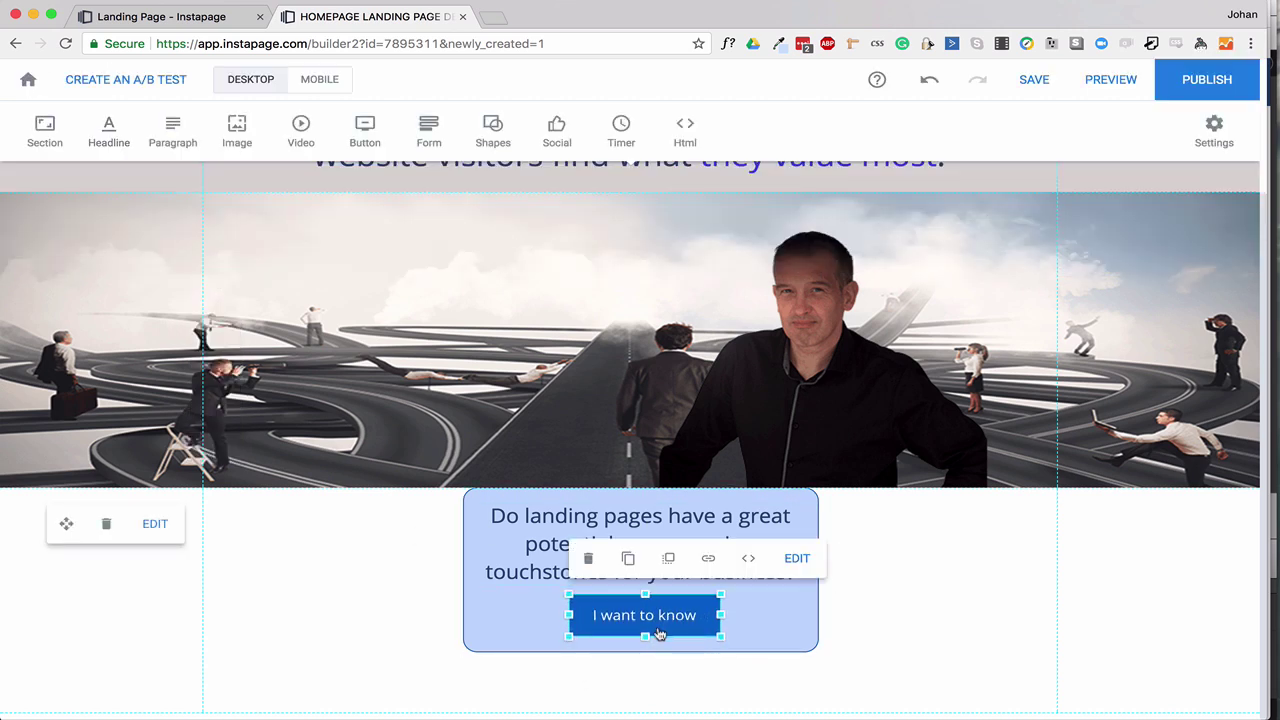
drag(363, 512, 762, 630)
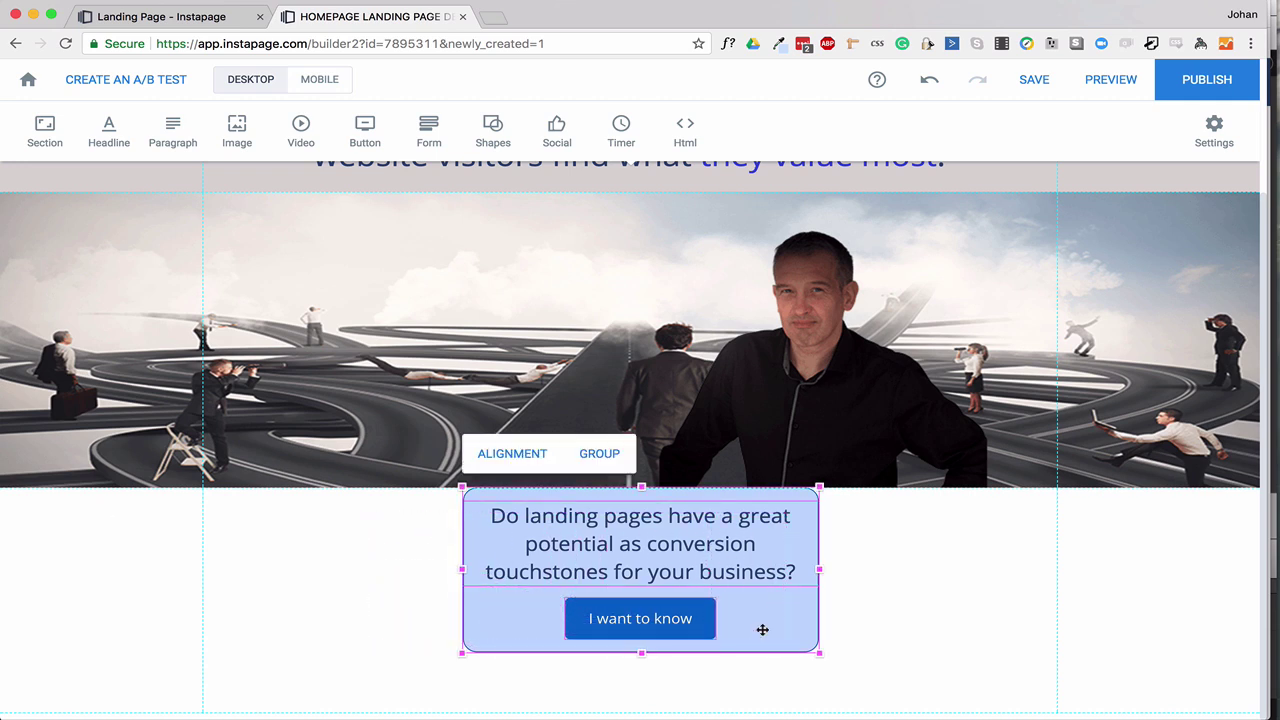
click(601, 455)
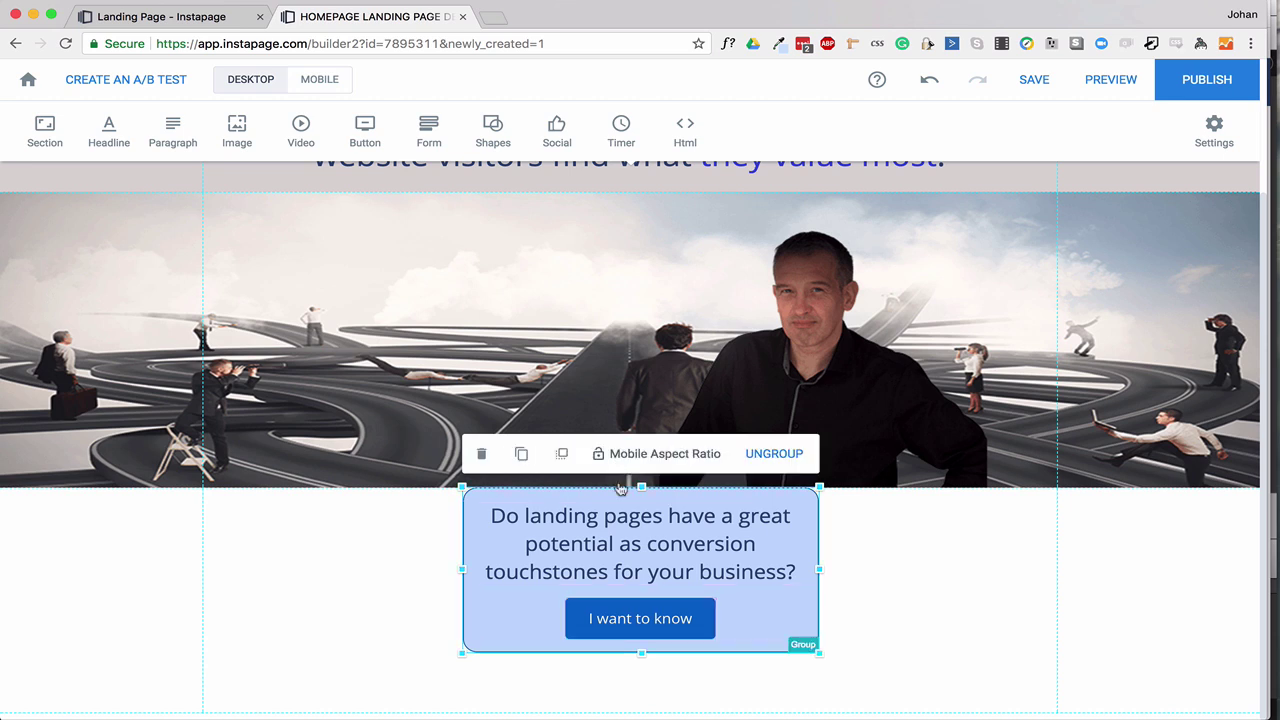
drag(600, 571, 620, 503)
click(736, 651)
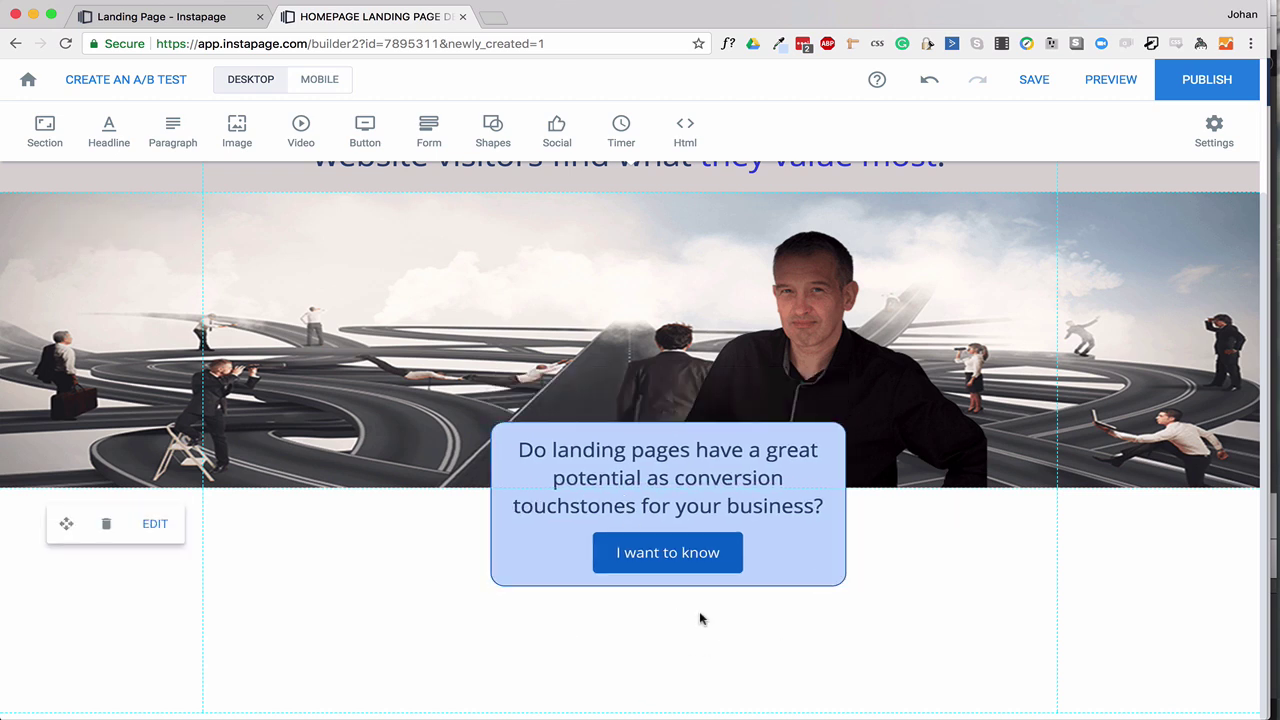
click(643, 554)
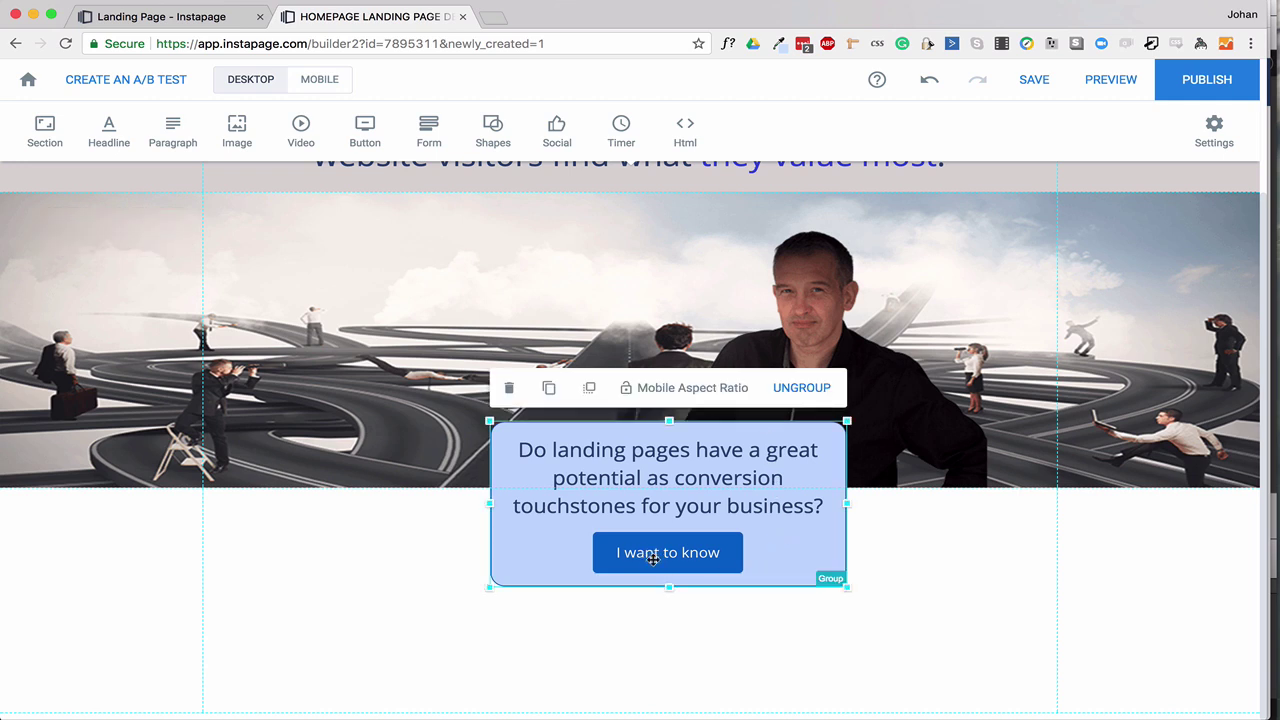
click(660, 563)
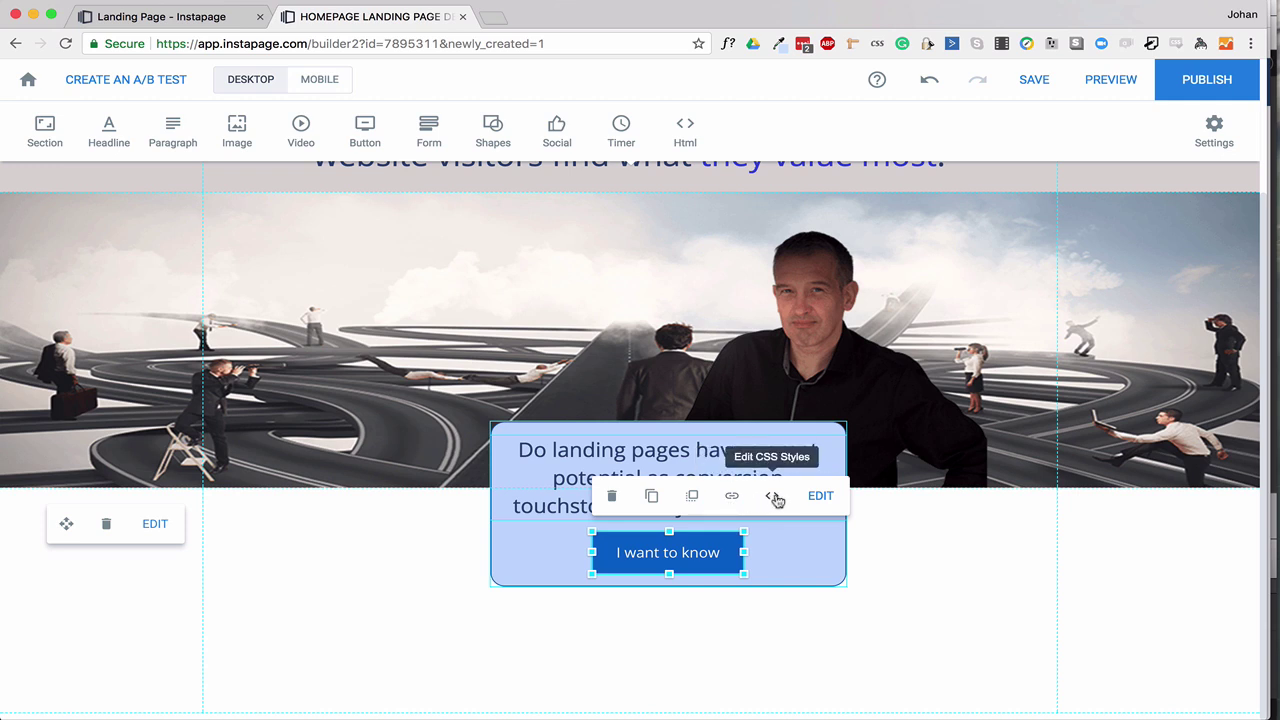
Set the 'I want to know' button's click event to Pop up.
click(733, 496)
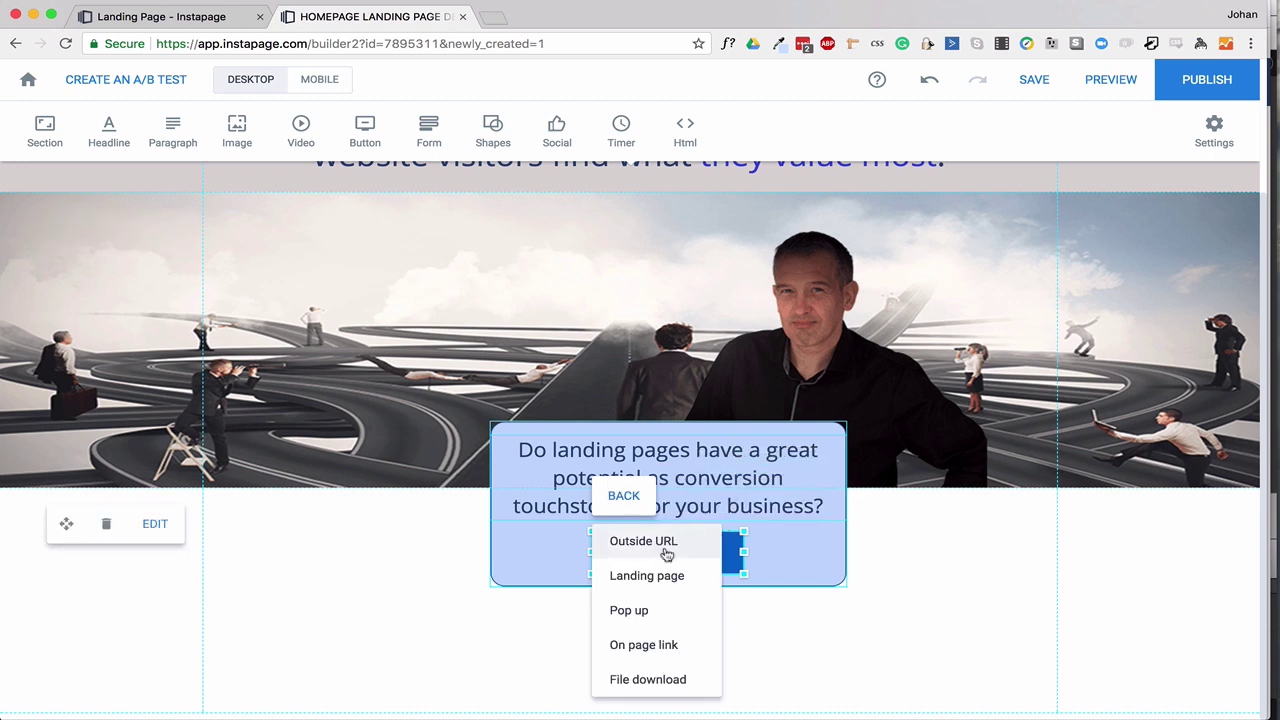
click(643, 611)
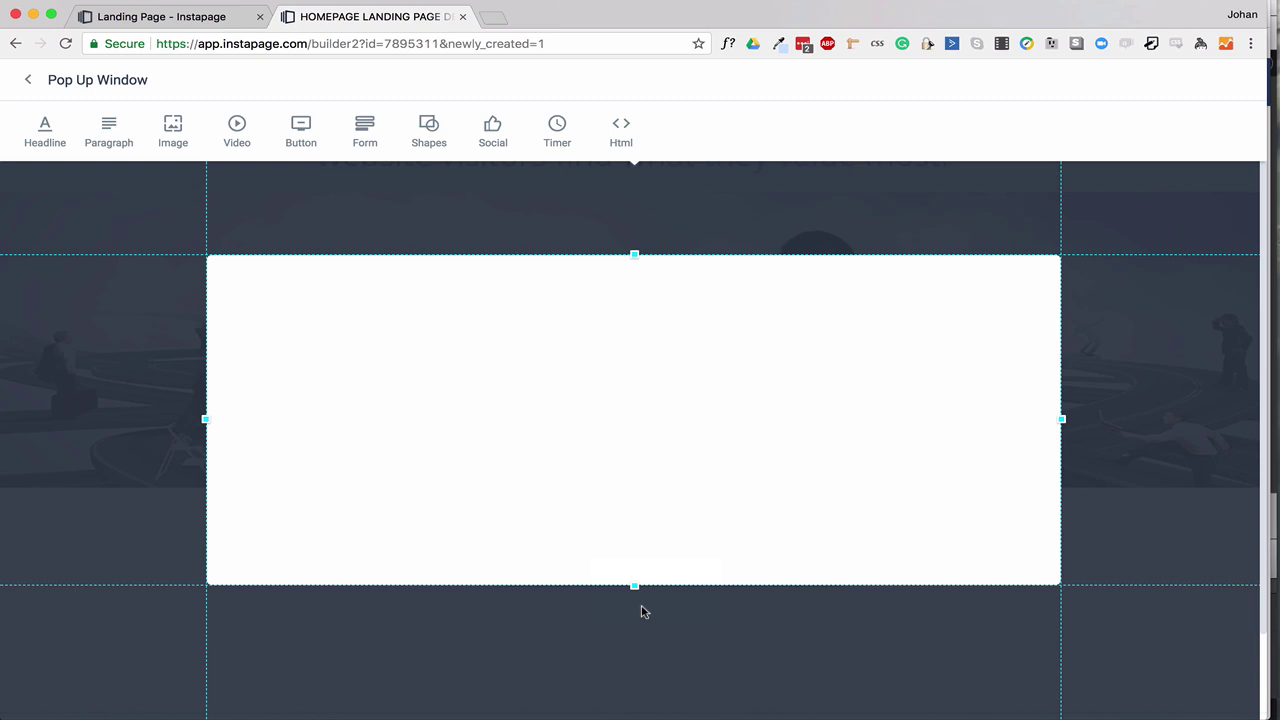
Insert the ebook cover image at the pop-up's left edge and narrow the pop-up window.
click(173, 127)
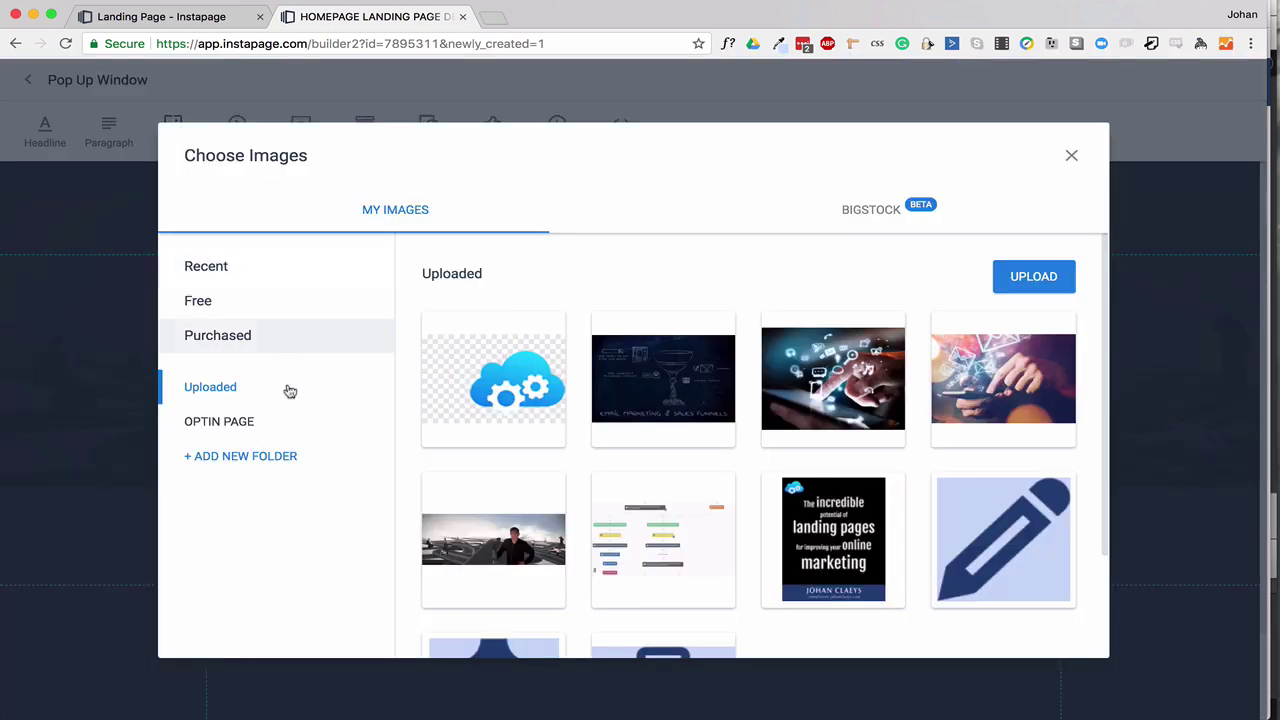
scroll(594, 486, down, 3)
click(848, 416)
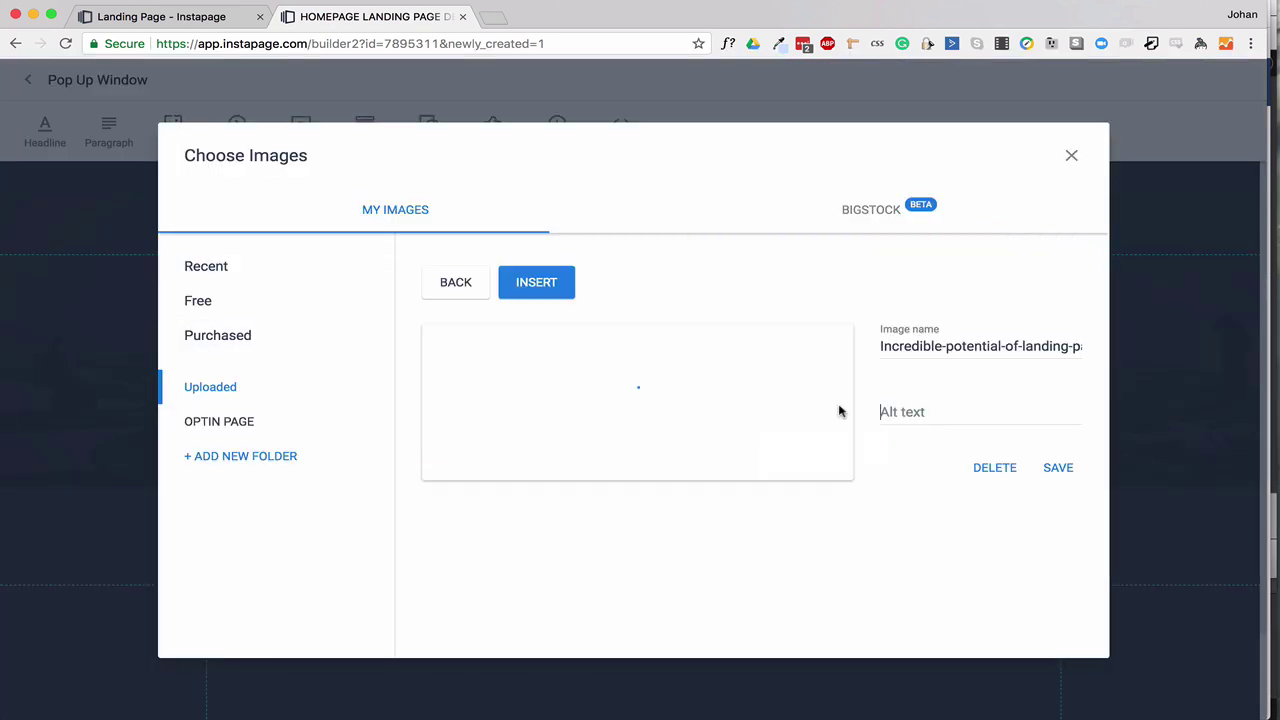
click(535, 284)
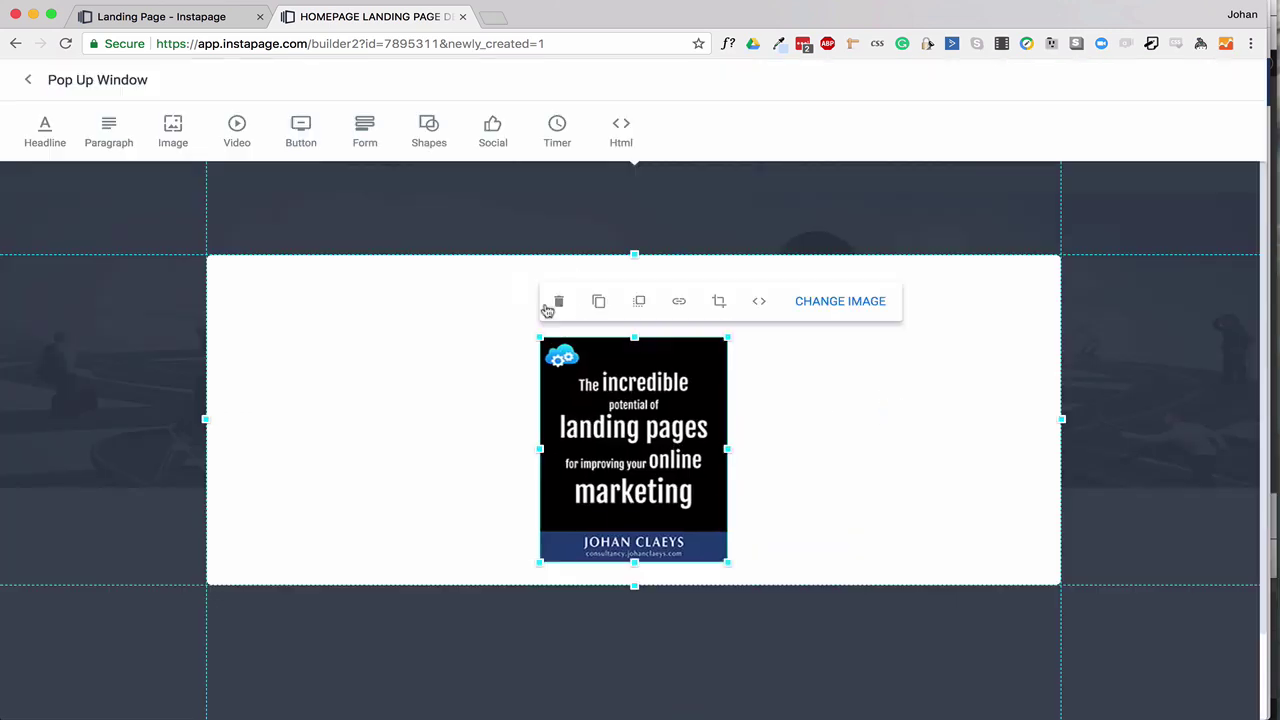
drag(632, 450, 440, 410)
drag(1062, 418, 986, 418)
drag(516, 410, 382, 410)
click(682, 394)
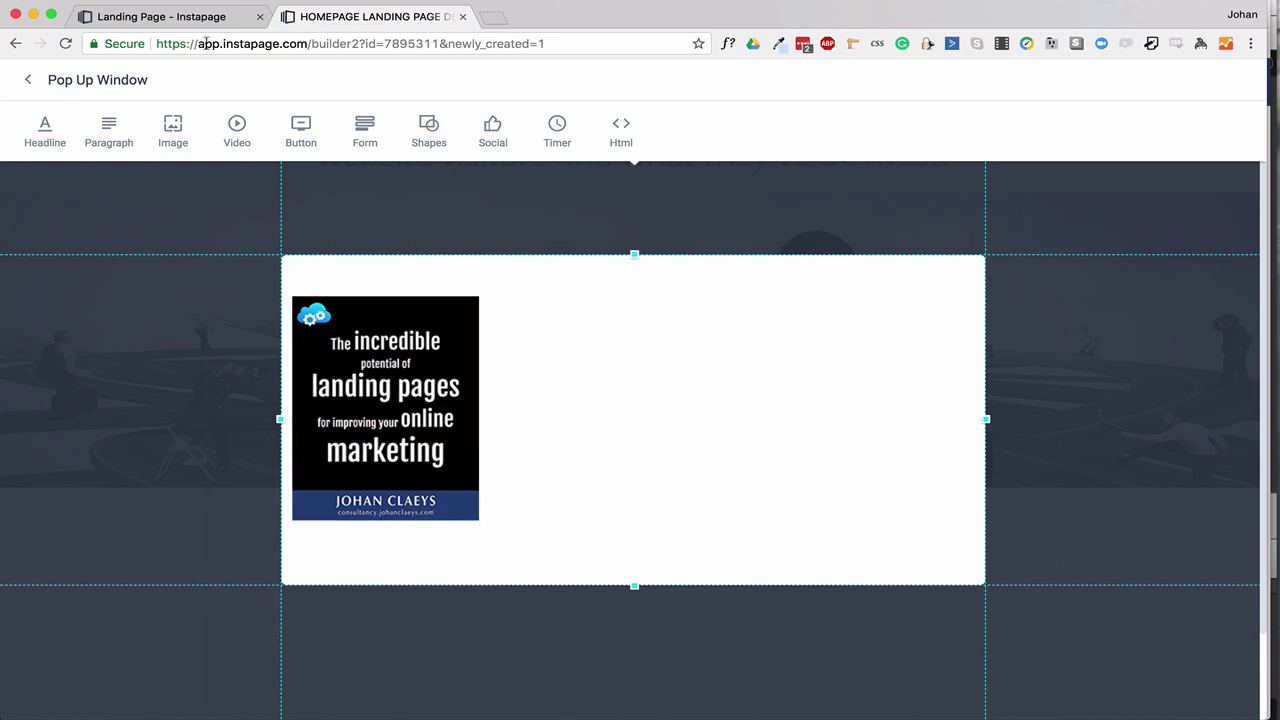
Test the button's pop-up in the live preview, then add a 'Your headline' headline beside the cover.
click(170, 16)
click(694, 538)
drag(540, 318, 908, 361)
key(super+c)
click(1009, 267)
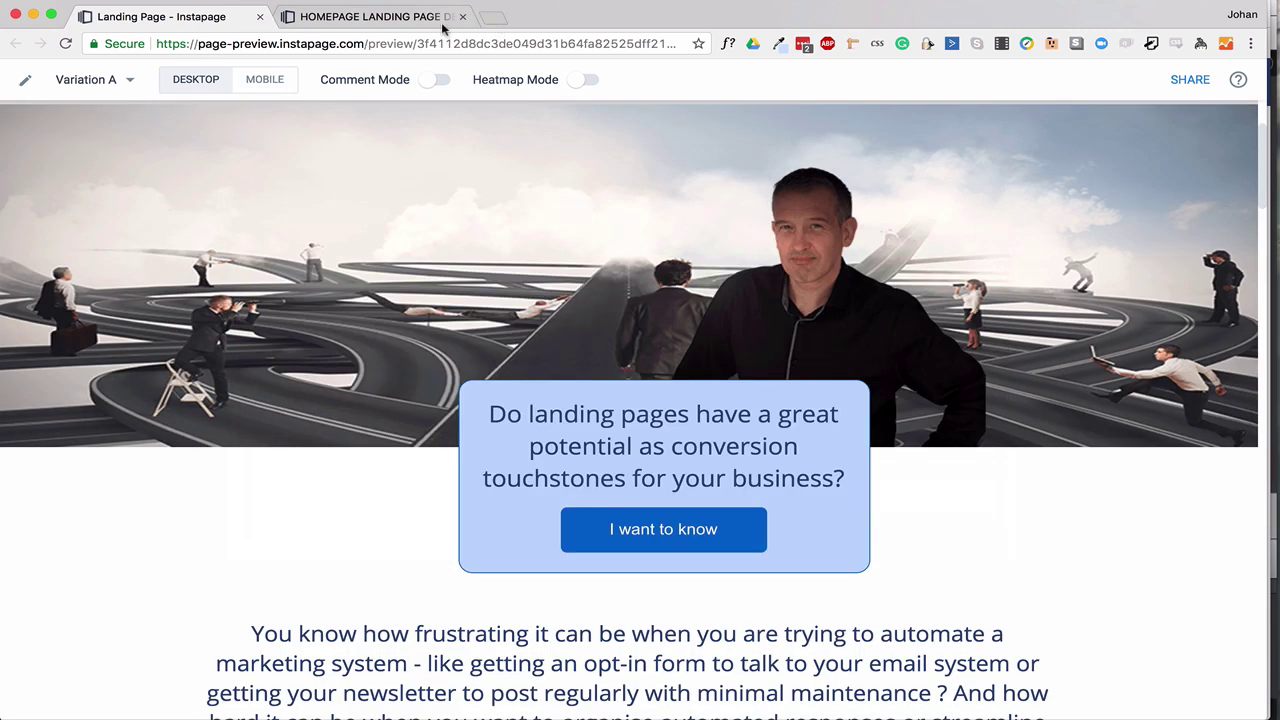
click(444, 24)
click(43, 130)
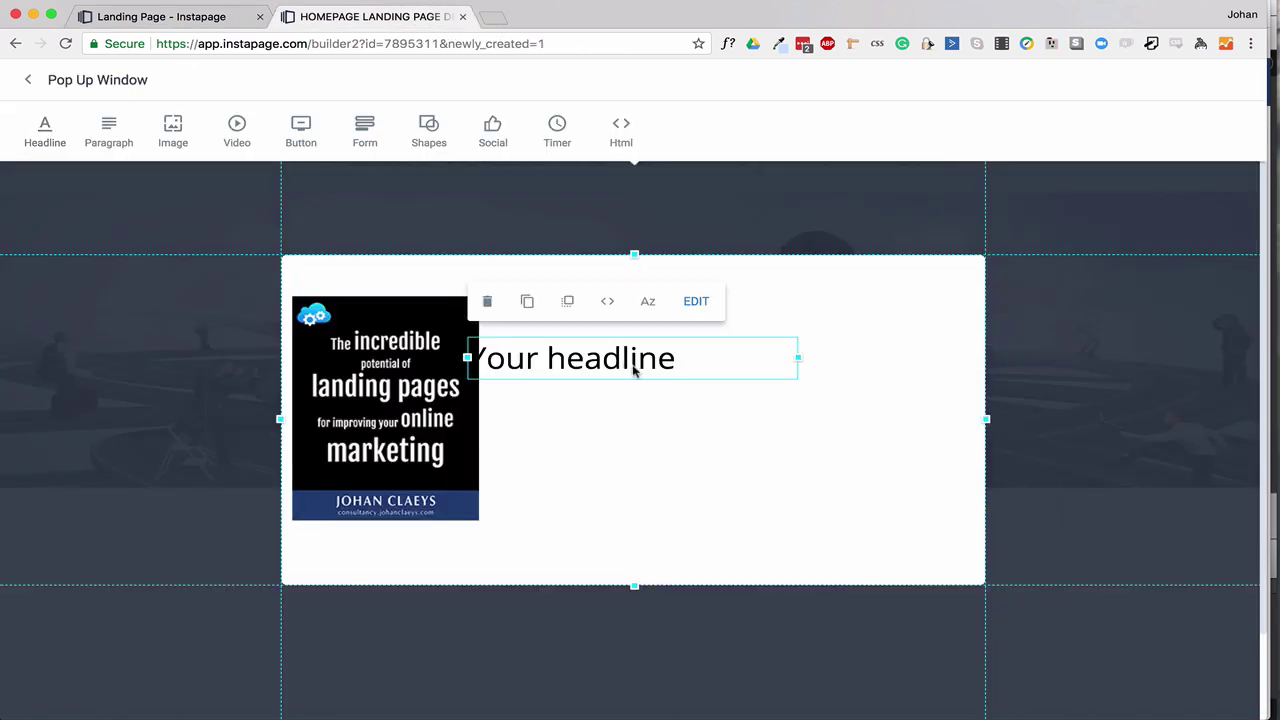
Move the headline beside the book cover and paste 'Sign Up and Get the Free Guide sent to your inbox'.
drag(632, 370, 706, 317)
mouse_move(620, 317)
mouse_down()
mouse_move(588, 308)
mouse_move(612, 313)
mouse_up()
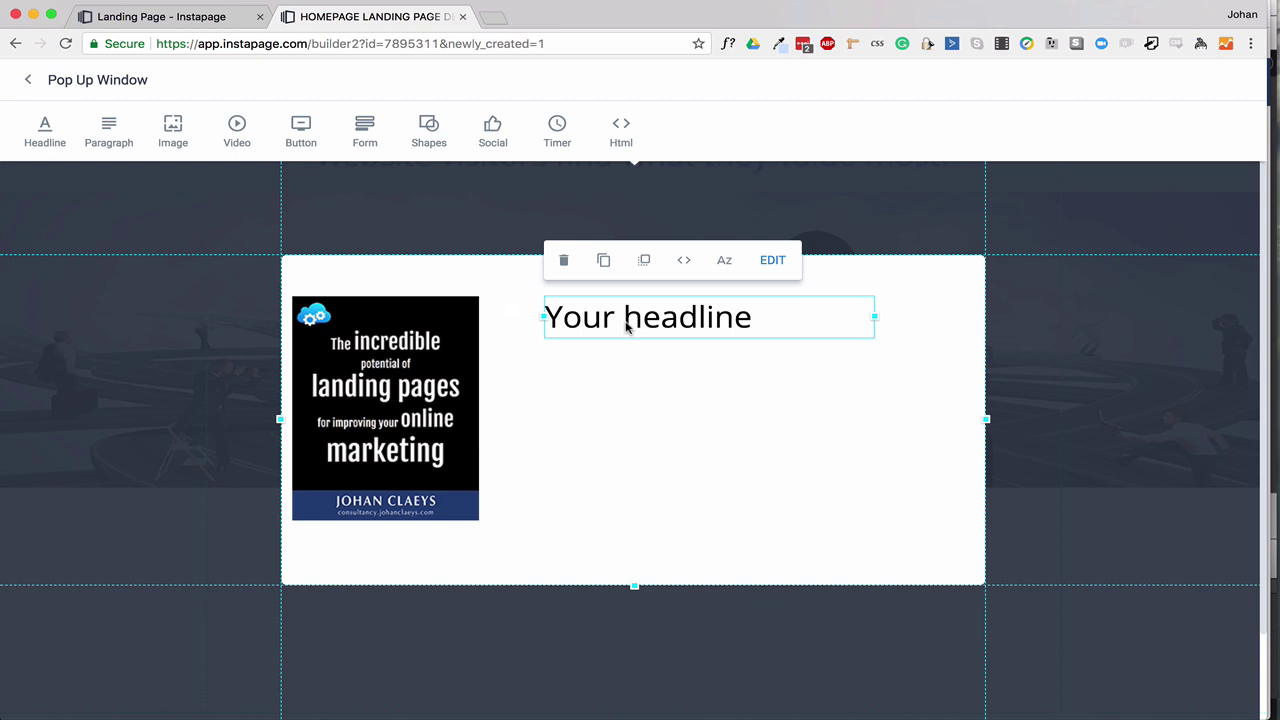
double_click(627, 326)
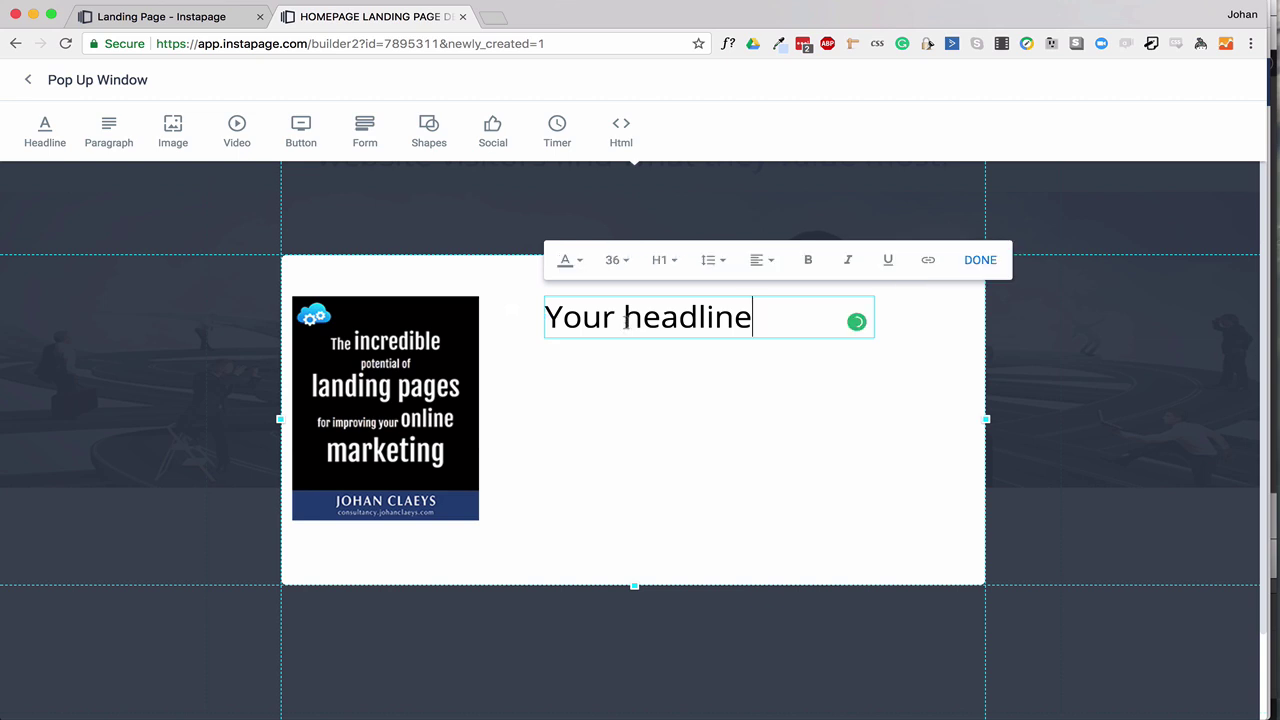
key(super+a)
key(super+v)
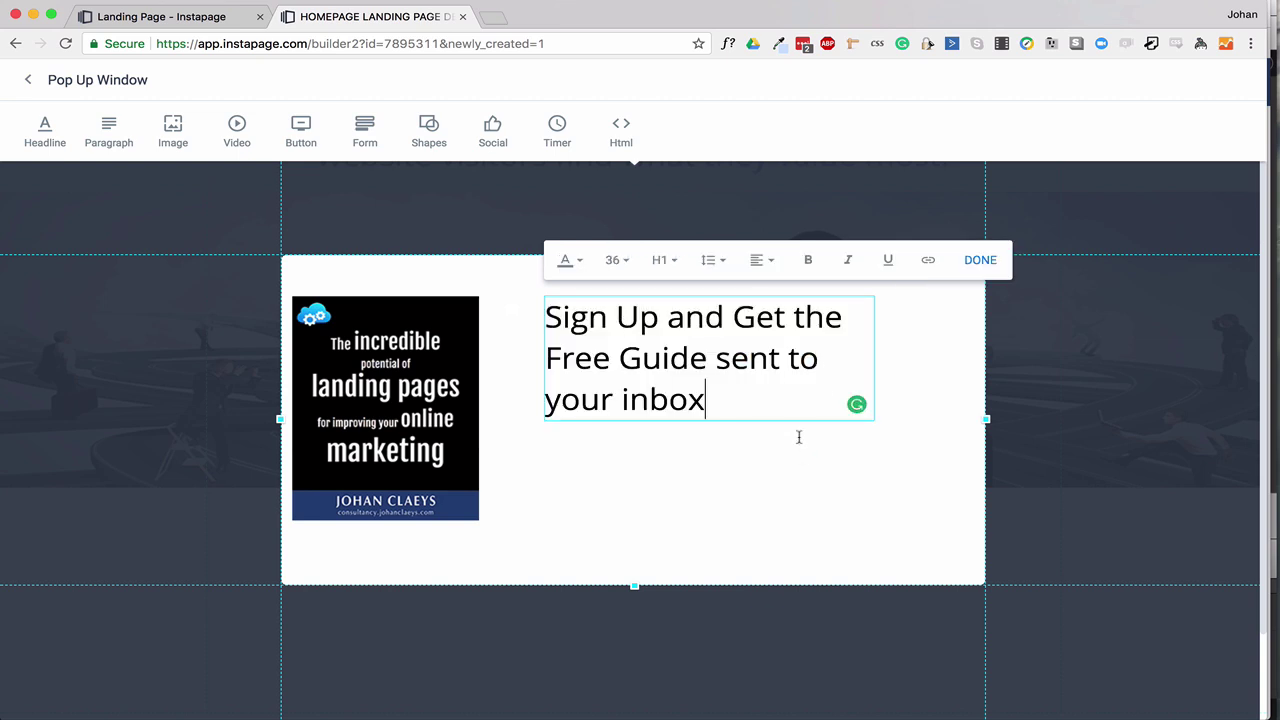
click(802, 448)
Widen the headline box on both sides so the text fits on two lines.
click(855, 369)
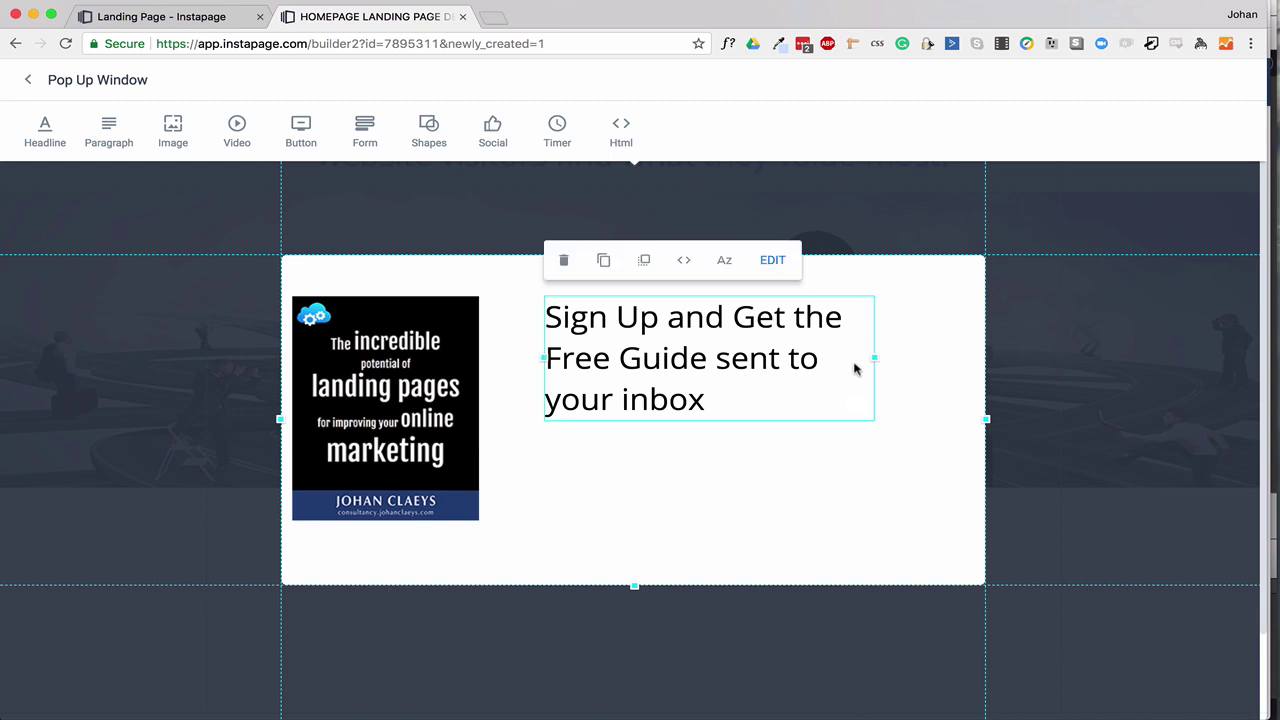
drag(873, 358, 975, 360)
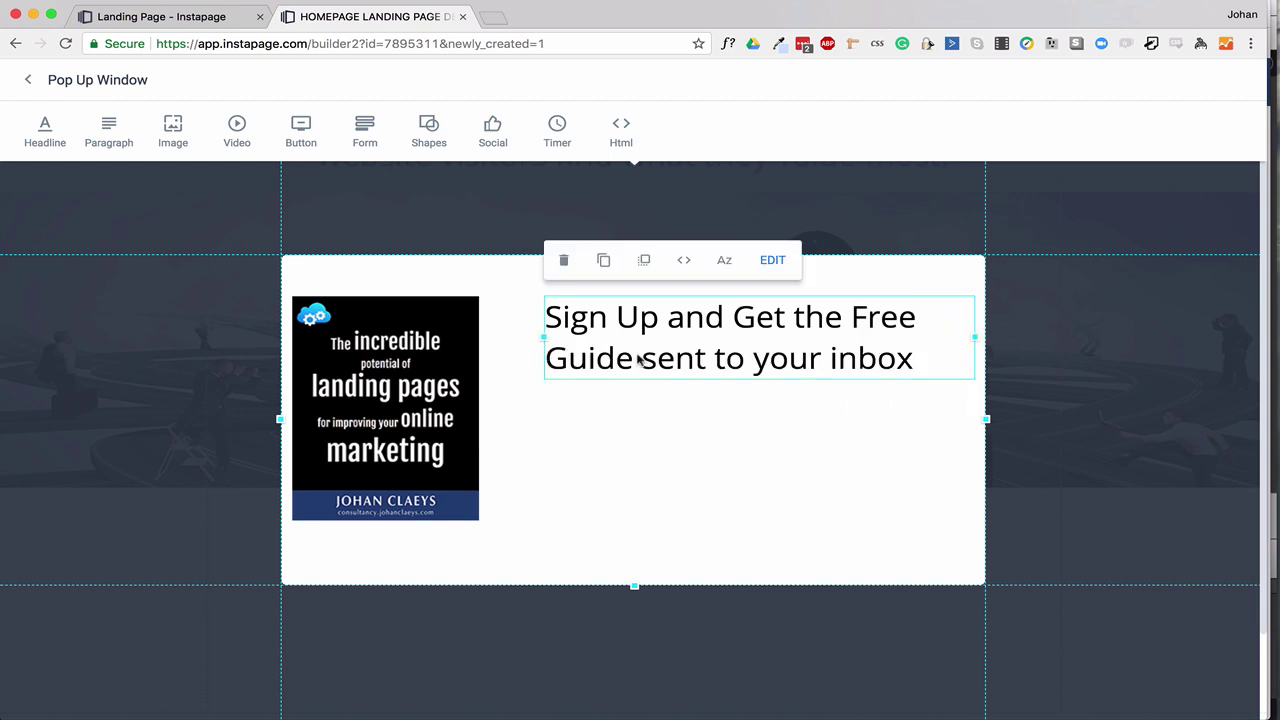
drag(528, 335, 506, 335)
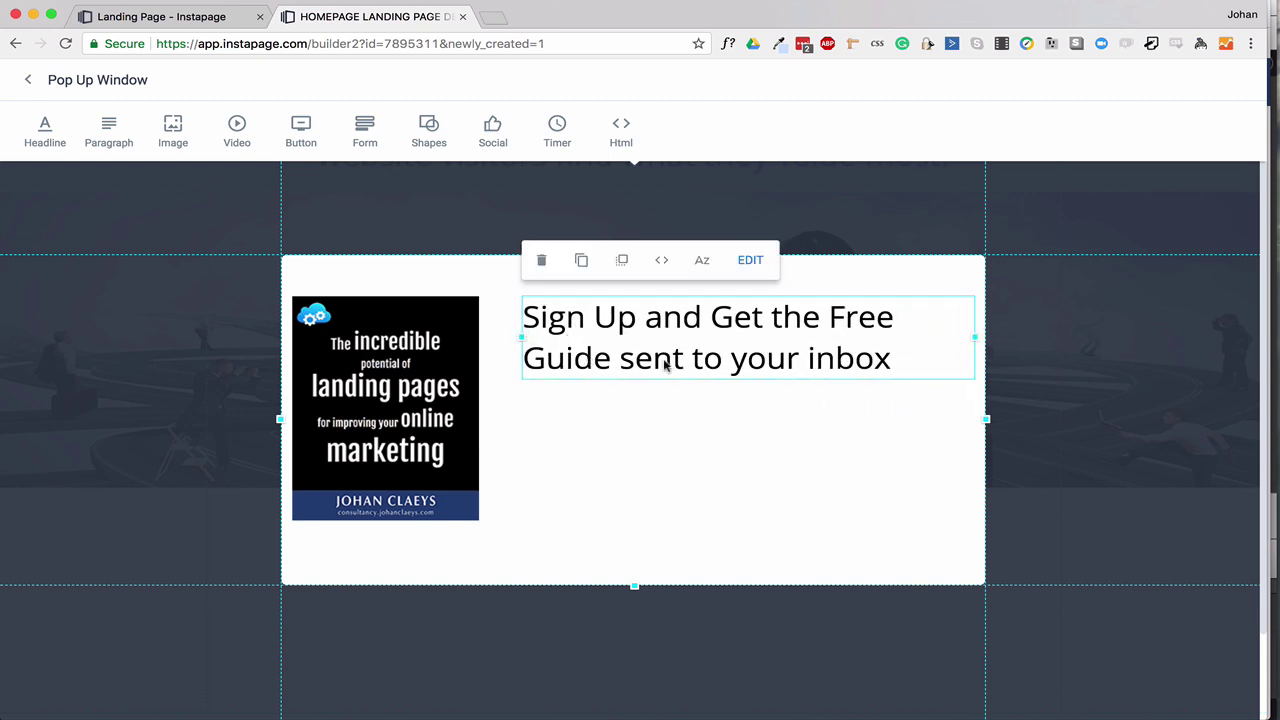
Colour the headline text dark blue #2b4577 and make 'Free Guide' bold.
double_click(755, 330)
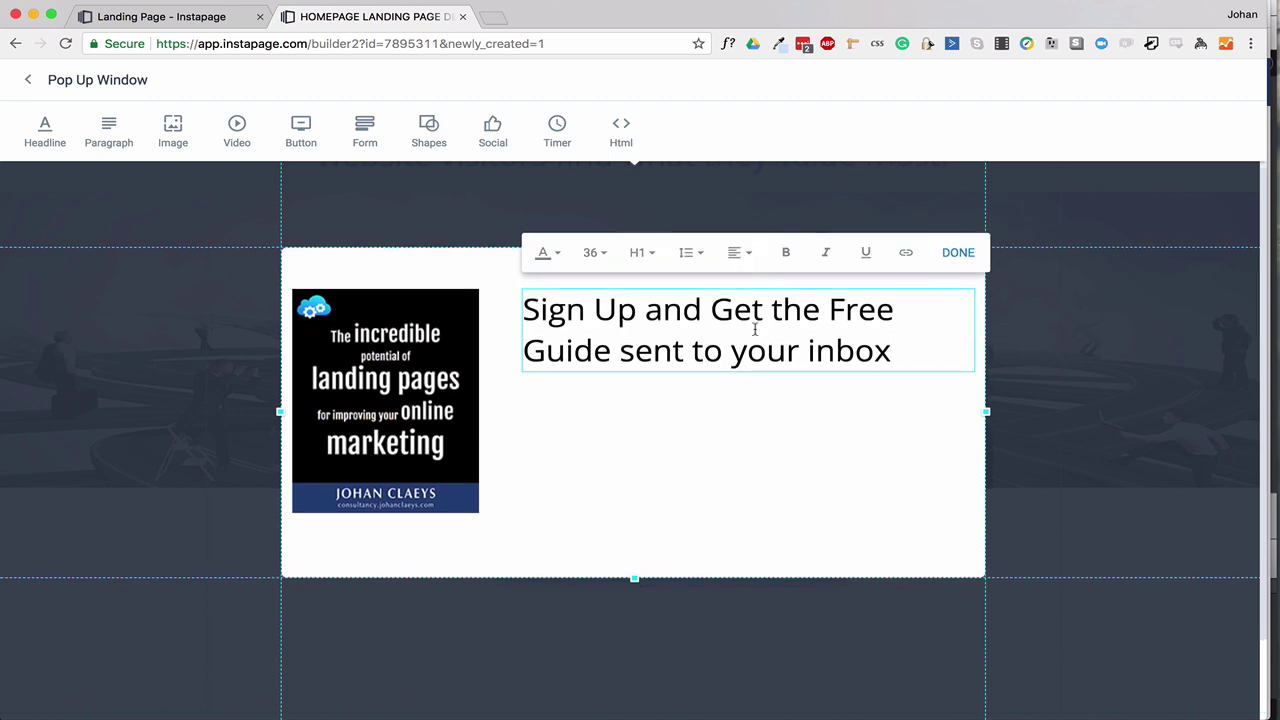
triple_click(755, 330)
click(548, 254)
click(621, 412)
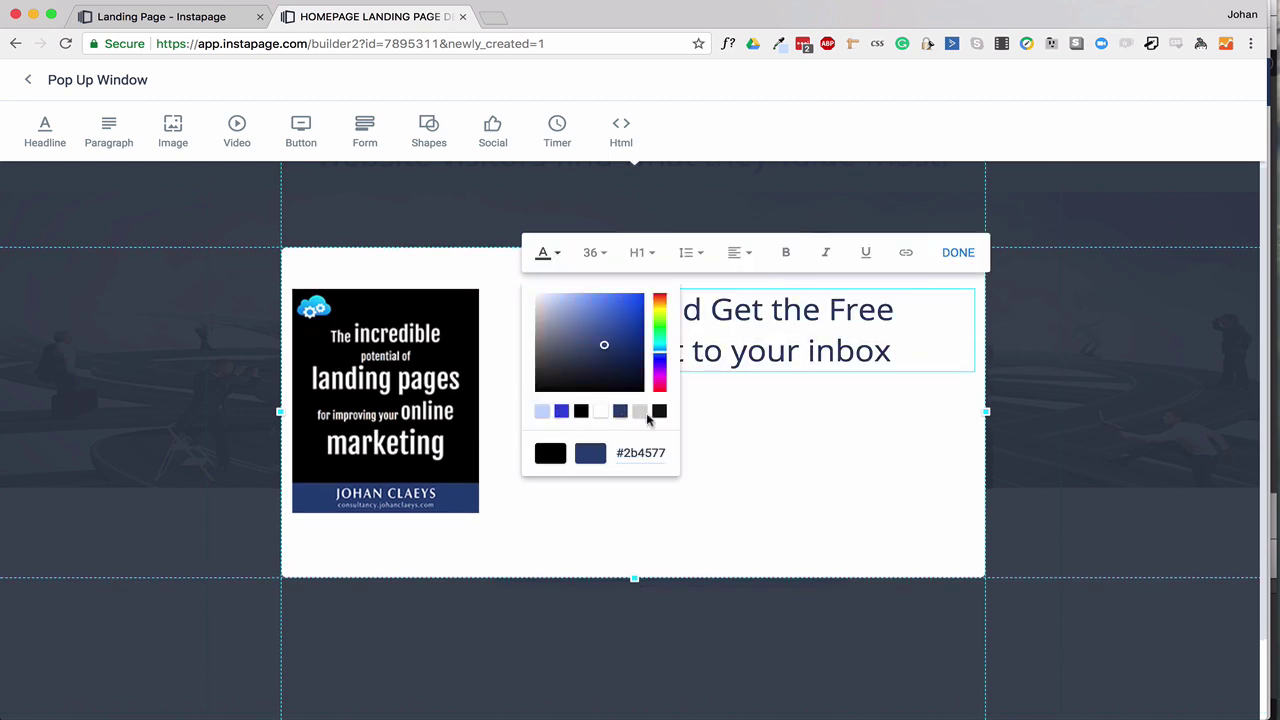
click(780, 400)
drag(830, 312, 611, 350)
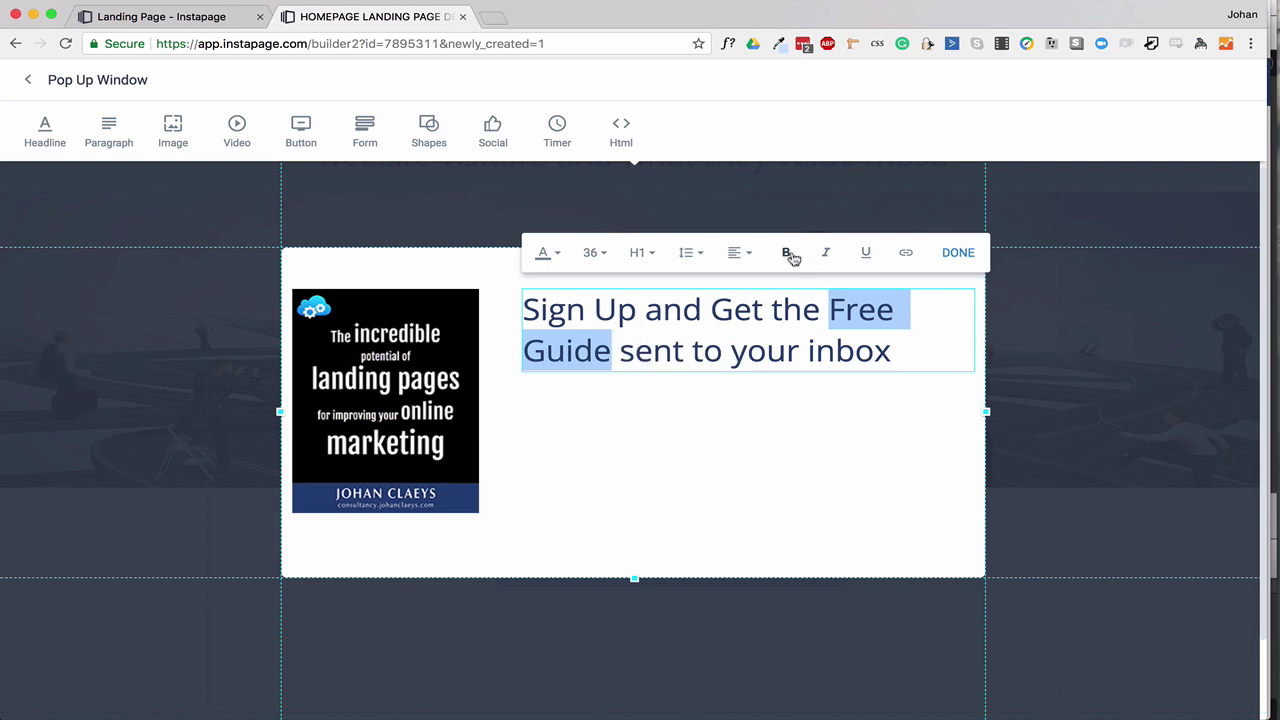
click(788, 254)
click(816, 453)
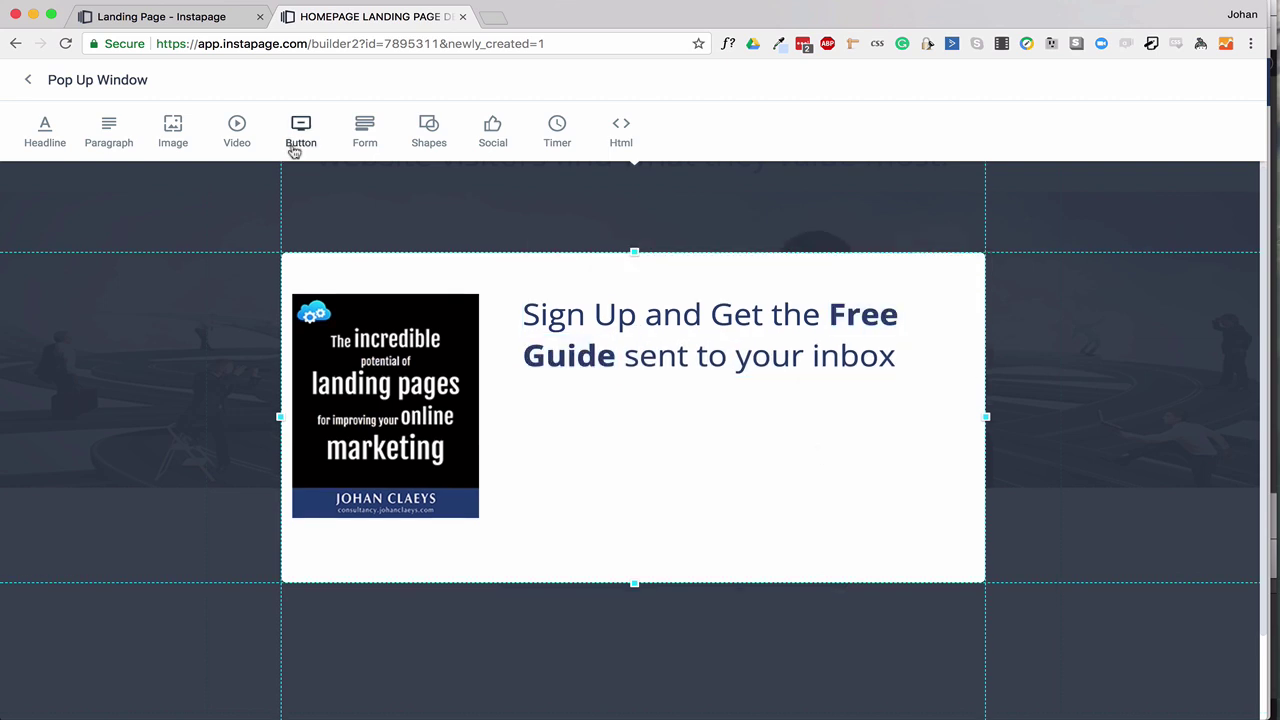
Insert a Name and Email form below the headline and widen its fields and button.
click(364, 135)
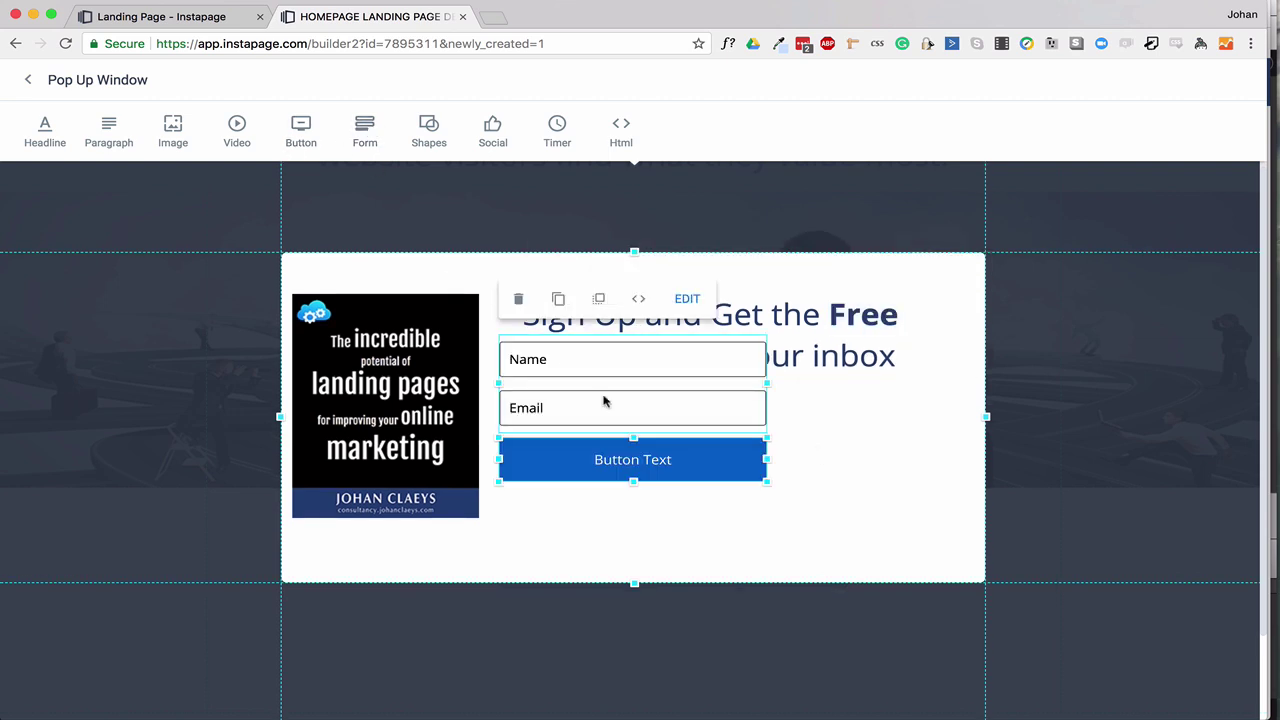
drag(603, 400, 626, 446)
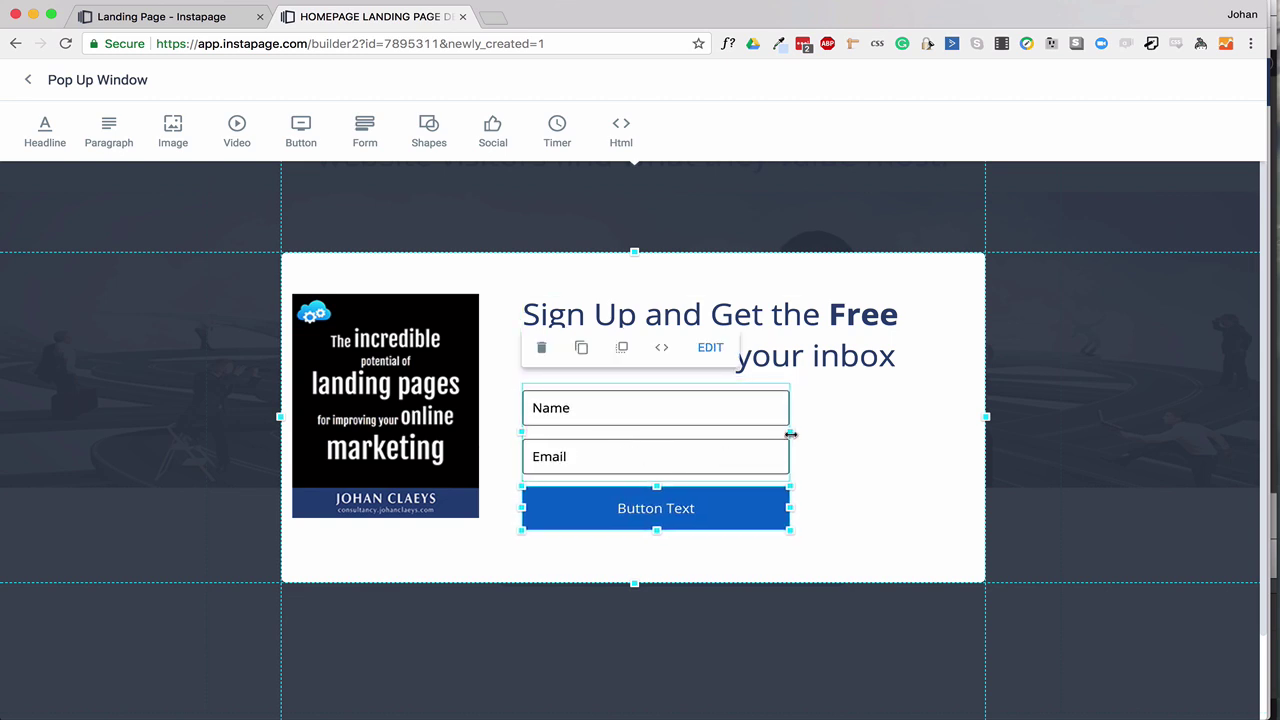
drag(790, 434, 912, 434)
drag(790, 509, 912, 508)
Shorten the pop-up from the top and open the form's settings.
drag(634, 253, 636, 271)
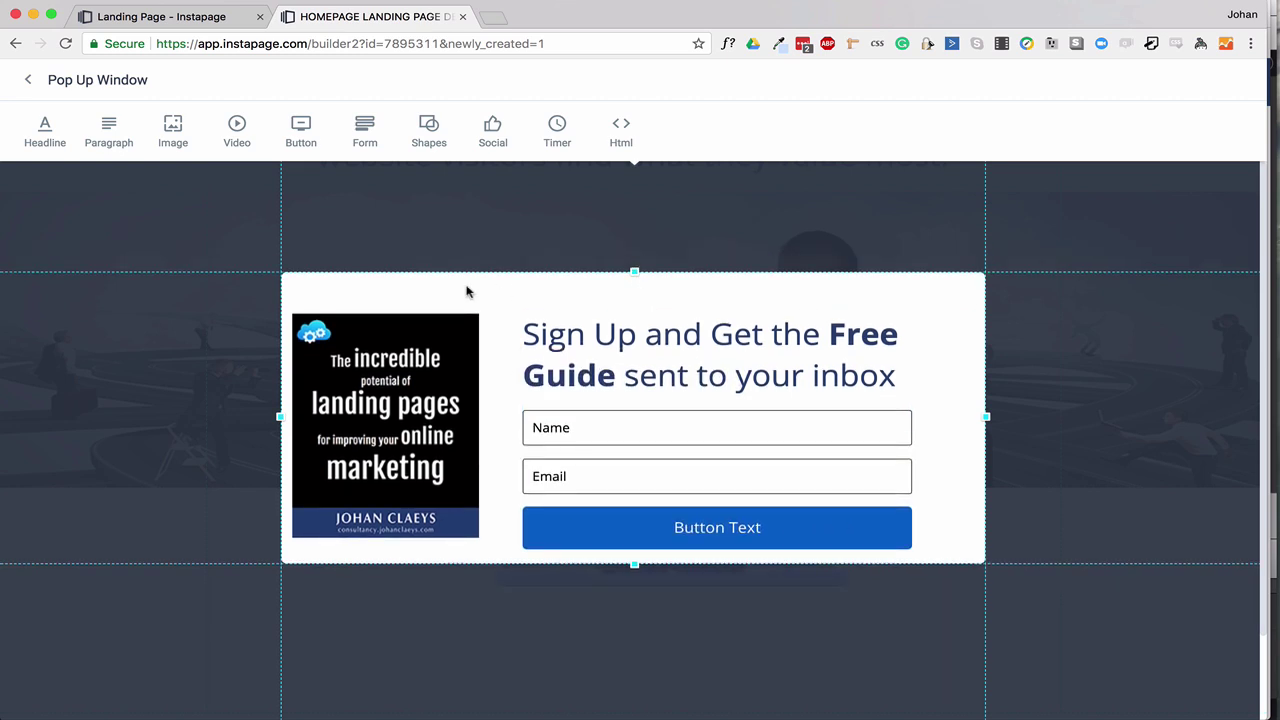
drag(437, 286, 712, 541)
click(712, 543)
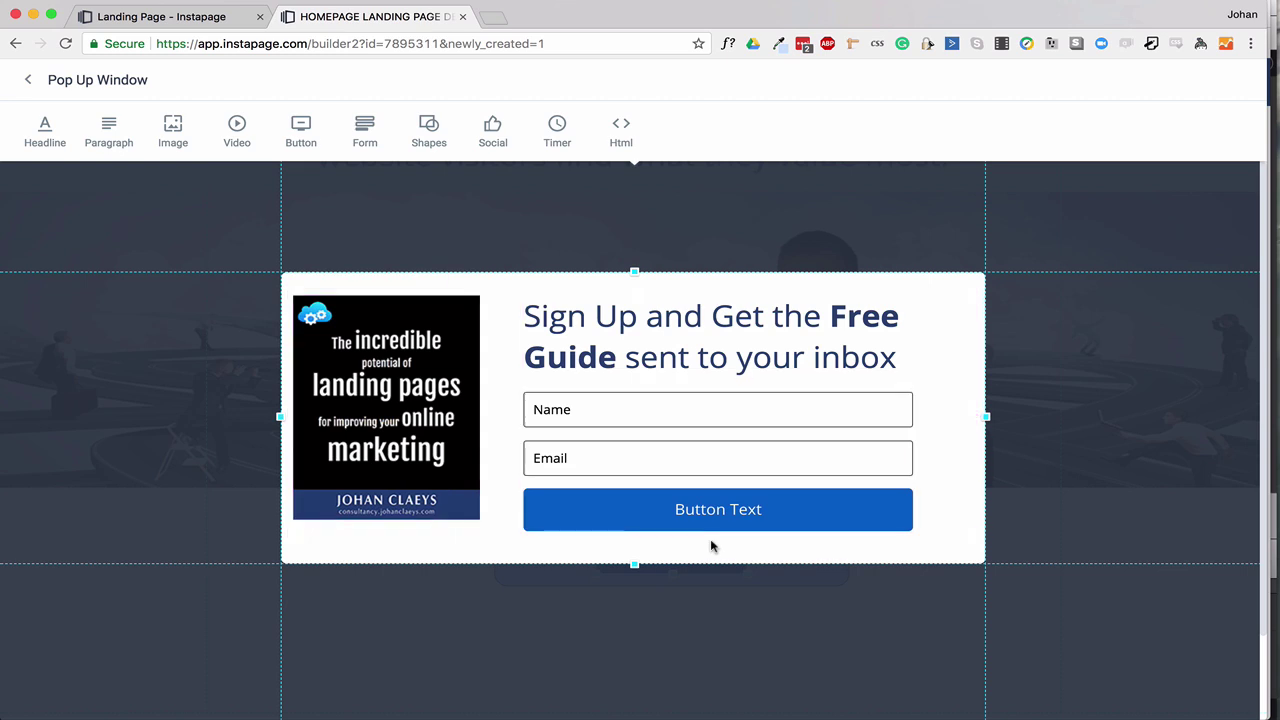
click(673, 519)
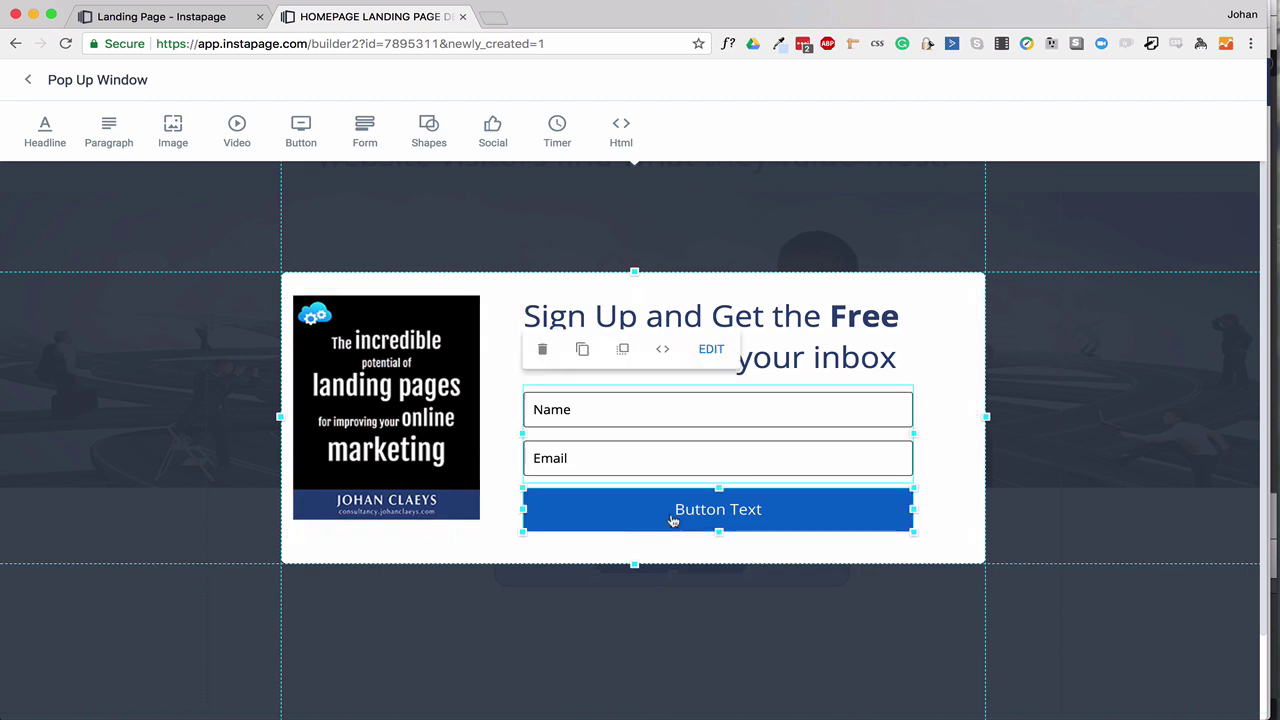
double_click(673, 519)
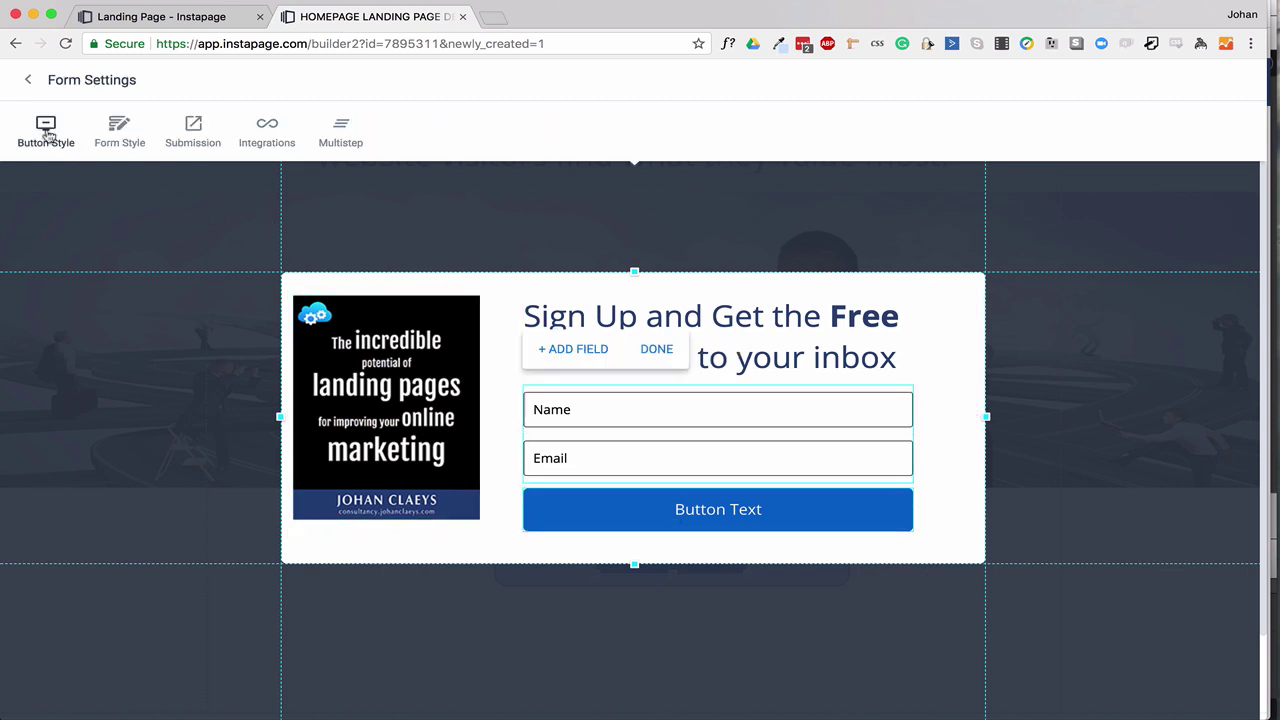
Change the form button label to 'DONLOAD THE FREE REPORT'.
click(46, 130)
click(89, 141)
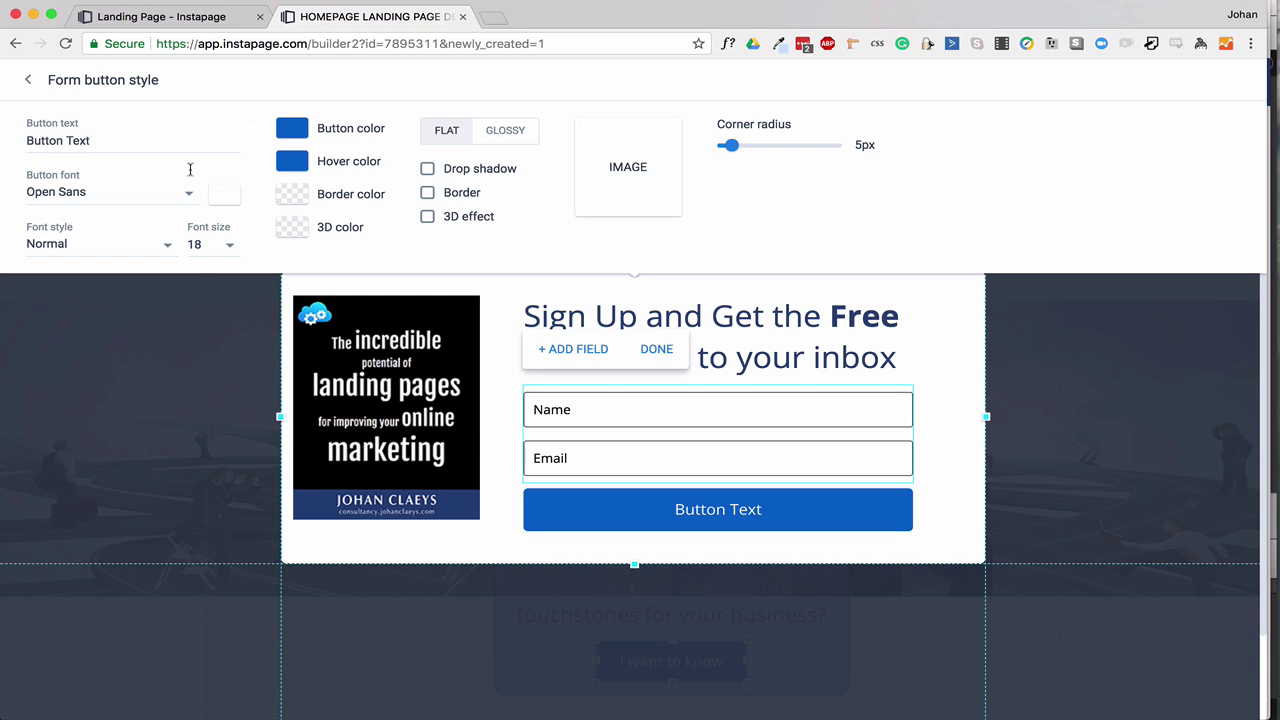
click(716, 521)
text(DONLOAD )
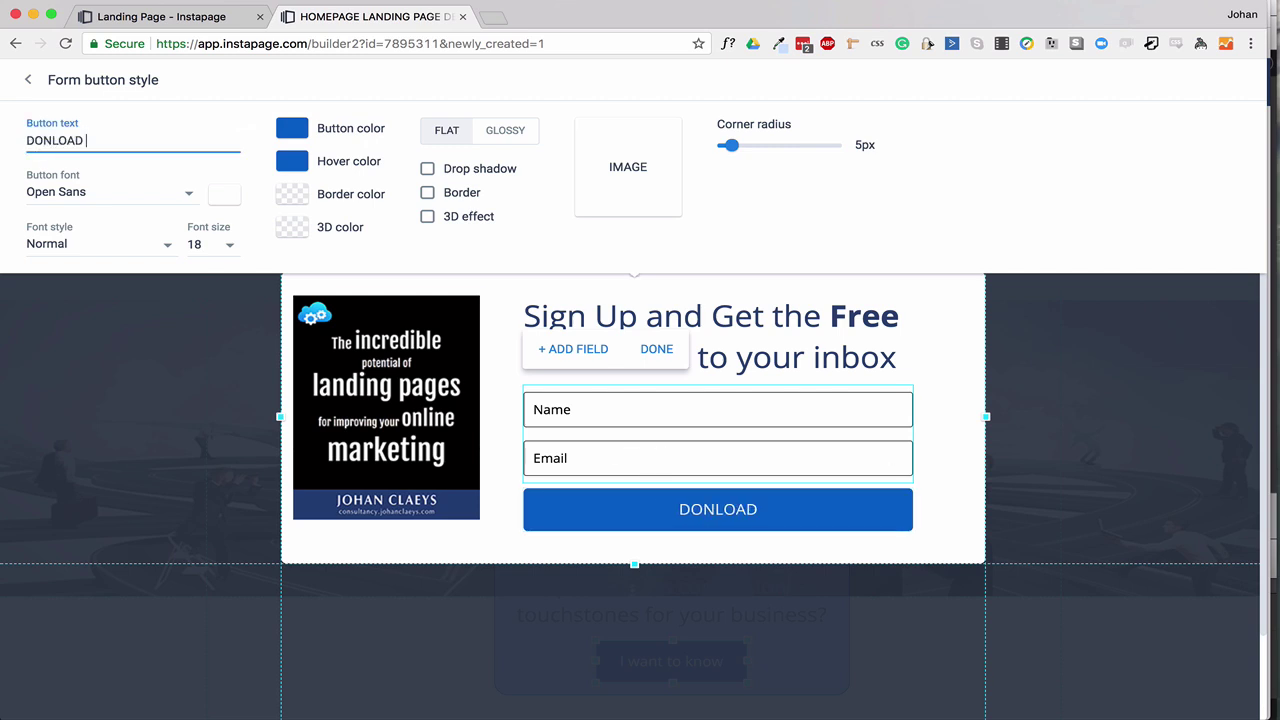
text(THE FREE REPORT)
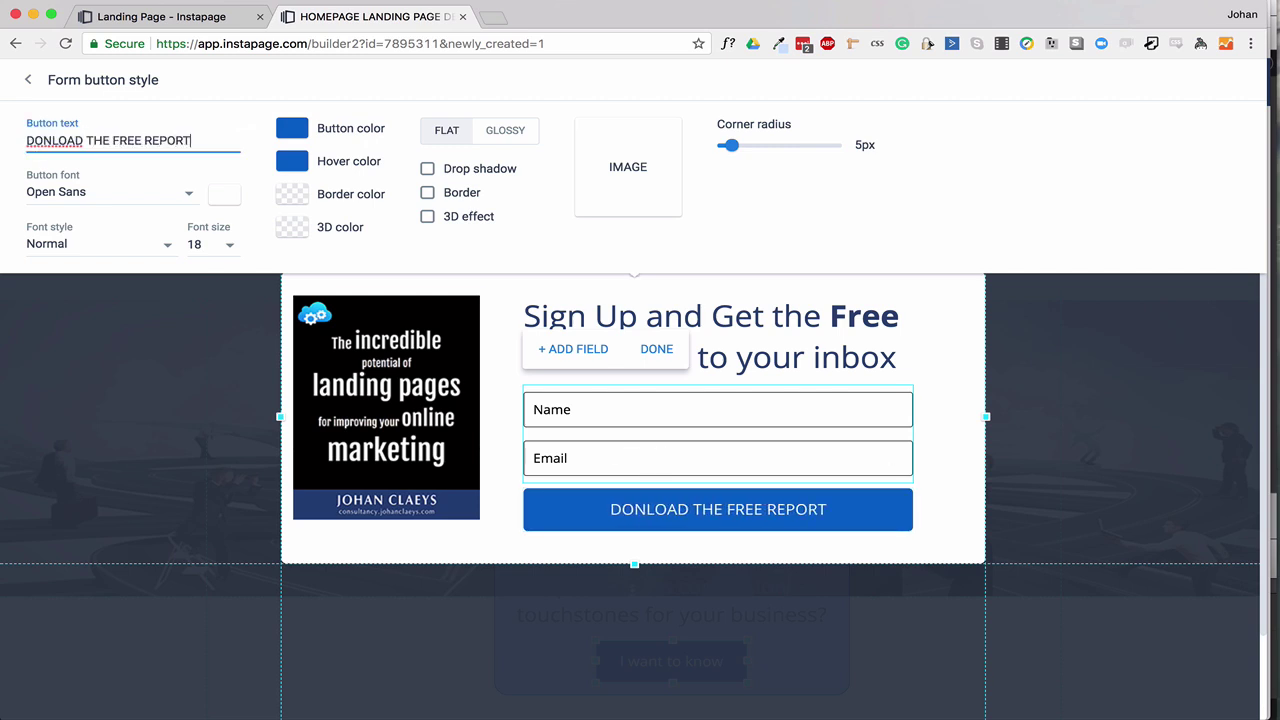
click(494, 362)
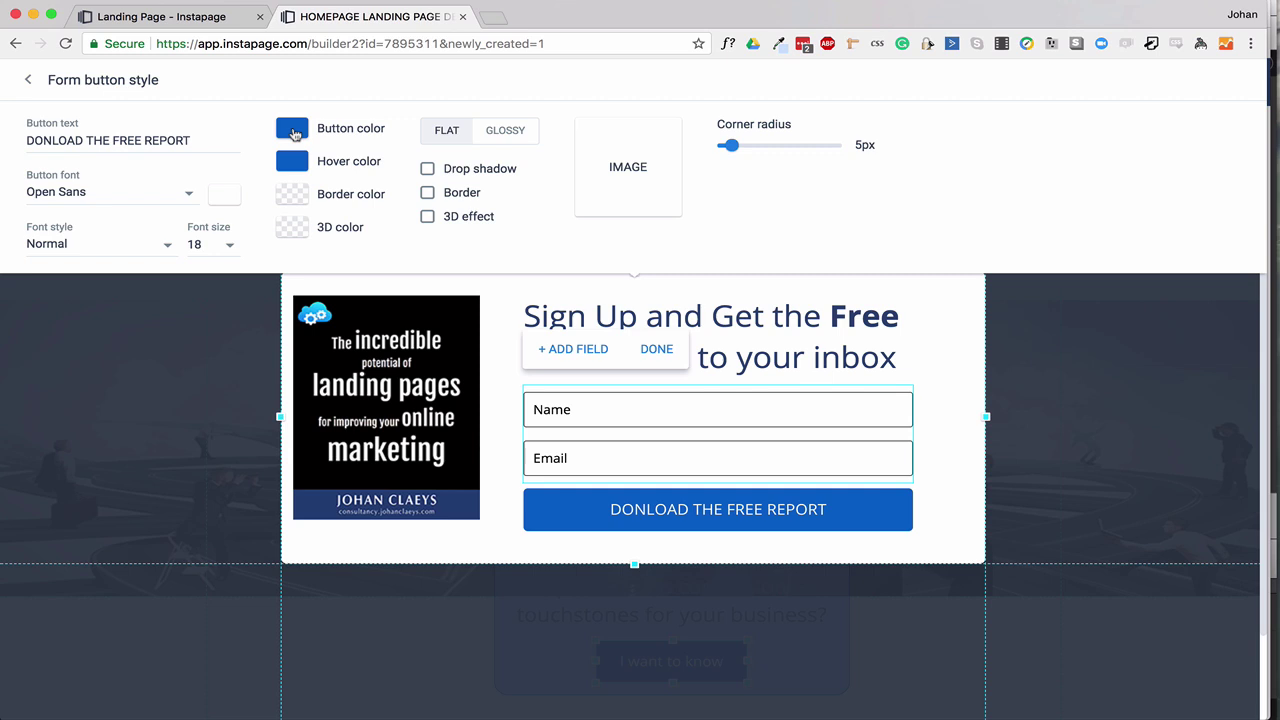
Make the button black with a glossy finish, then return to the main page editor.
click(293, 131)
click(335, 273)
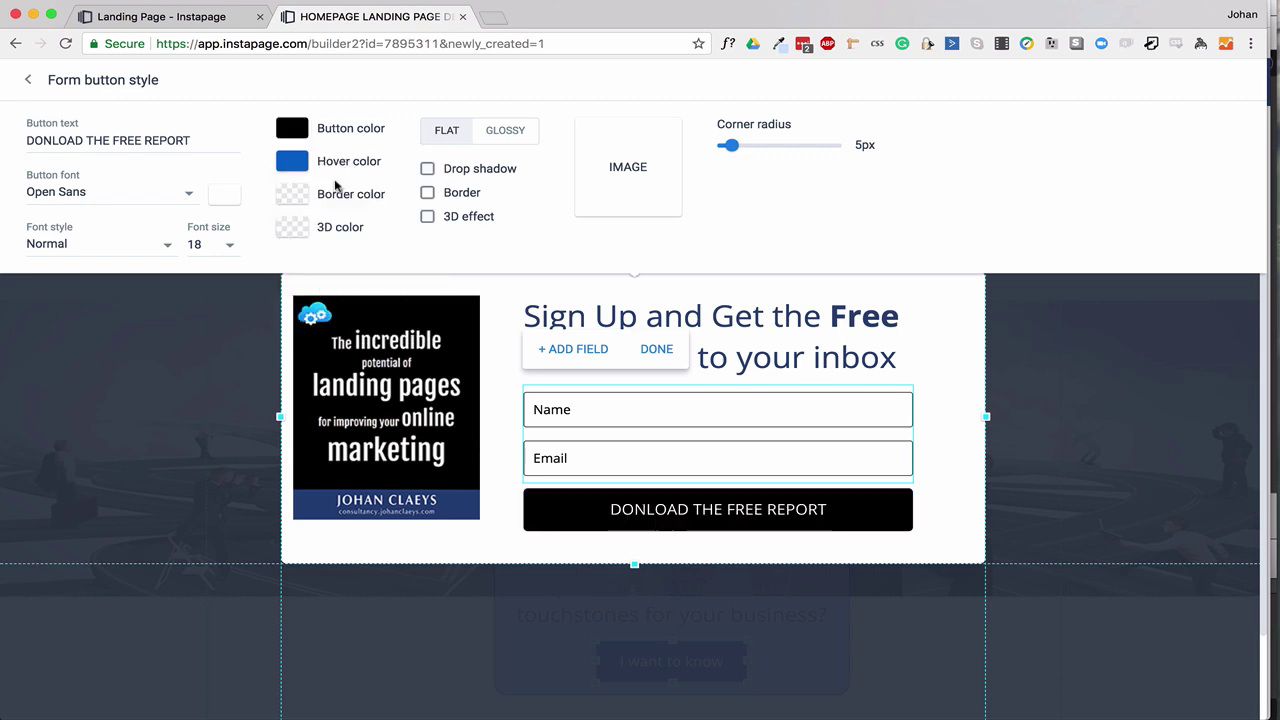
click(428, 218)
click(428, 218)
click(428, 170)
click(428, 170)
click(428, 193)
click(428, 193)
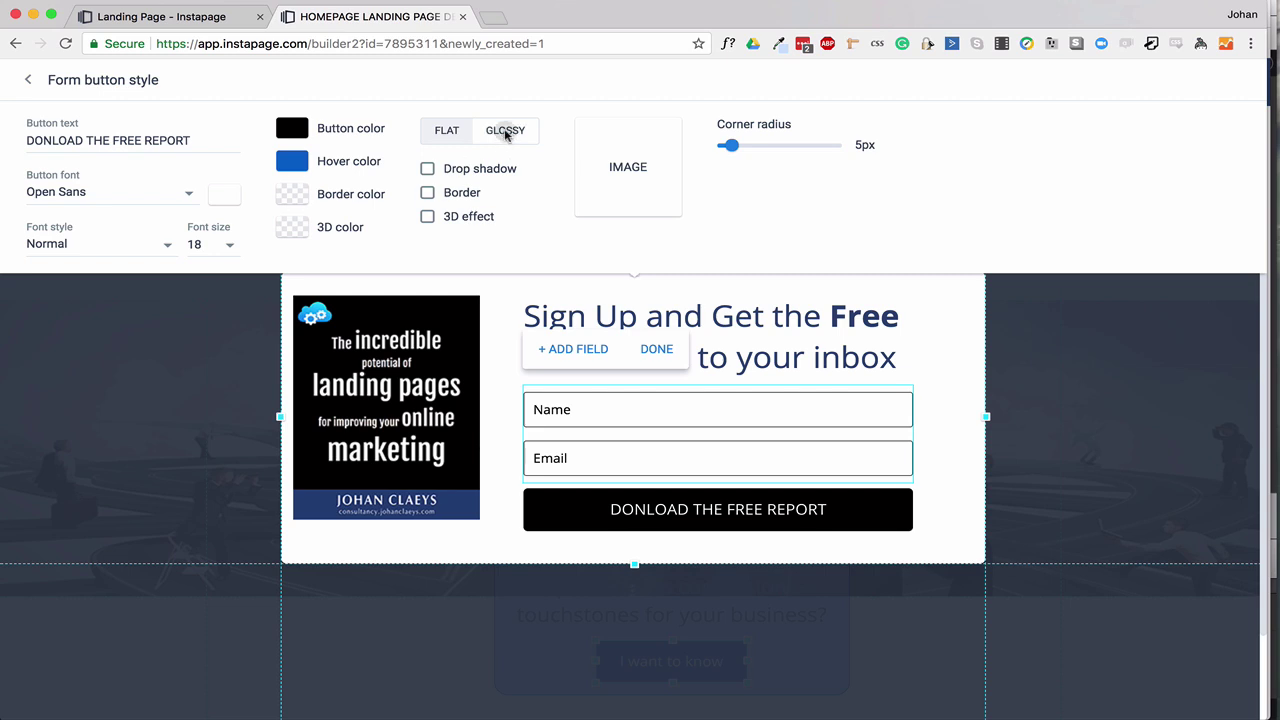
click(505, 132)
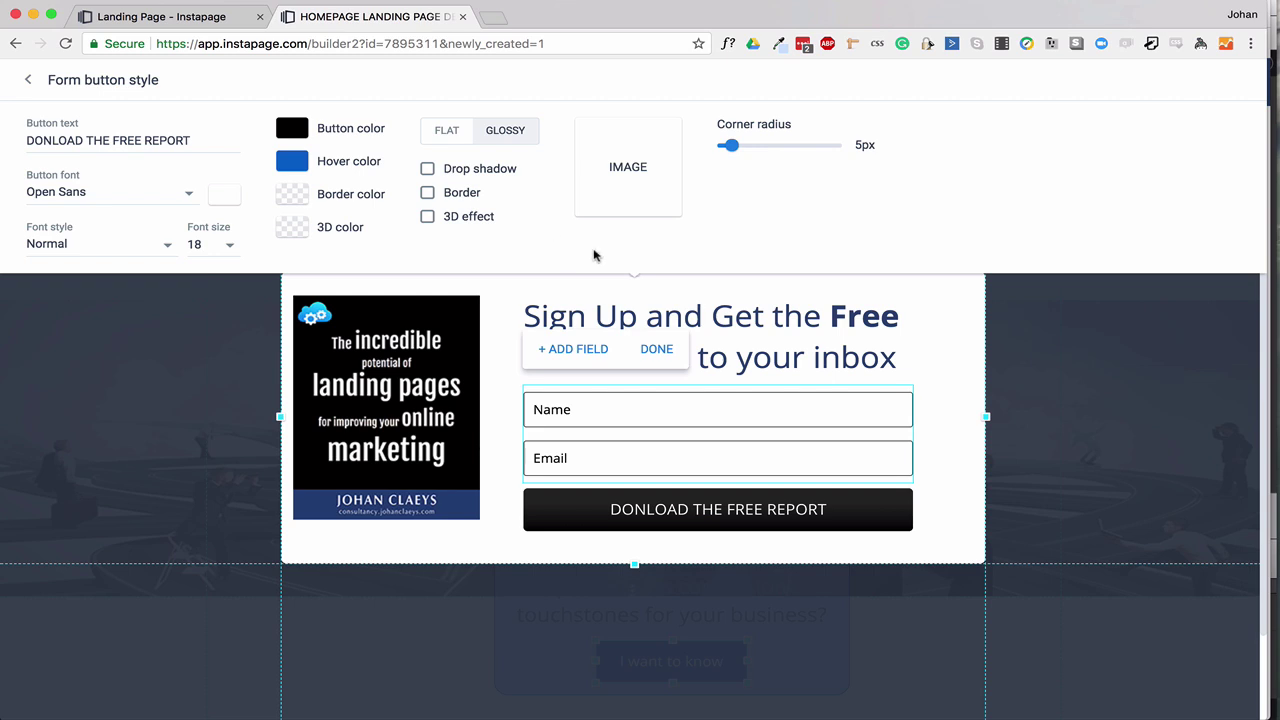
key(Escape)
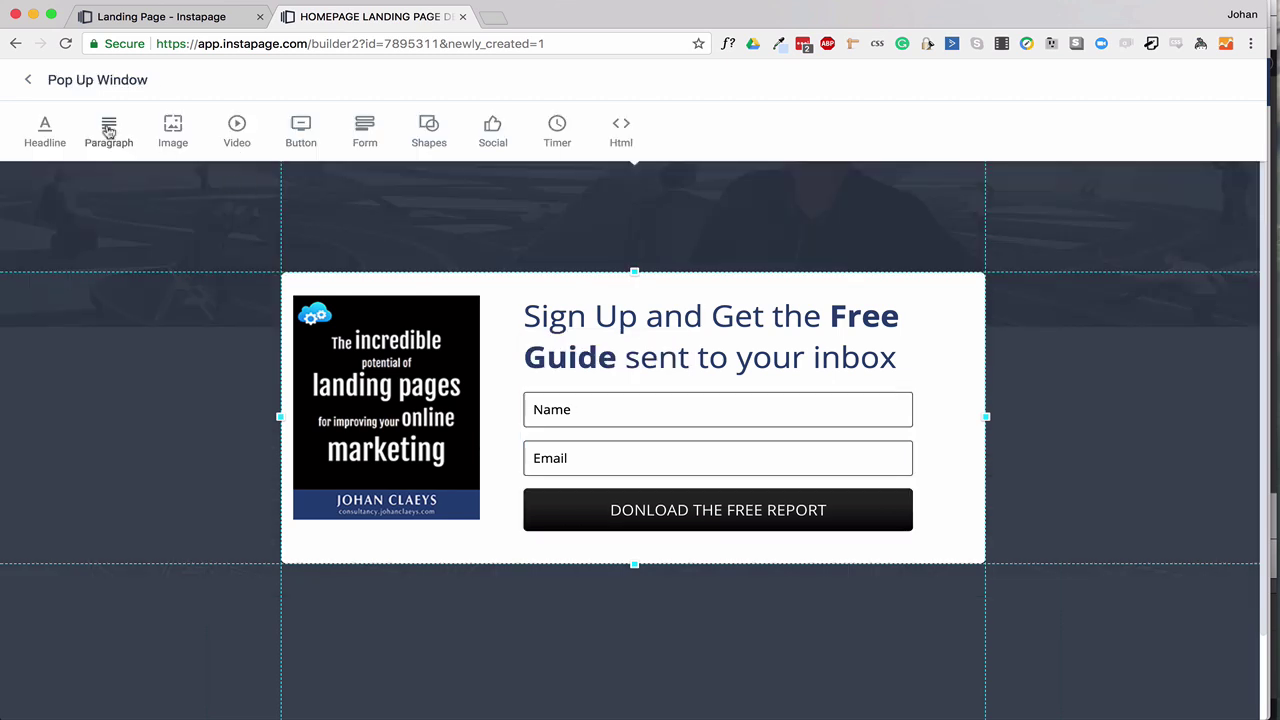
click(31, 82)
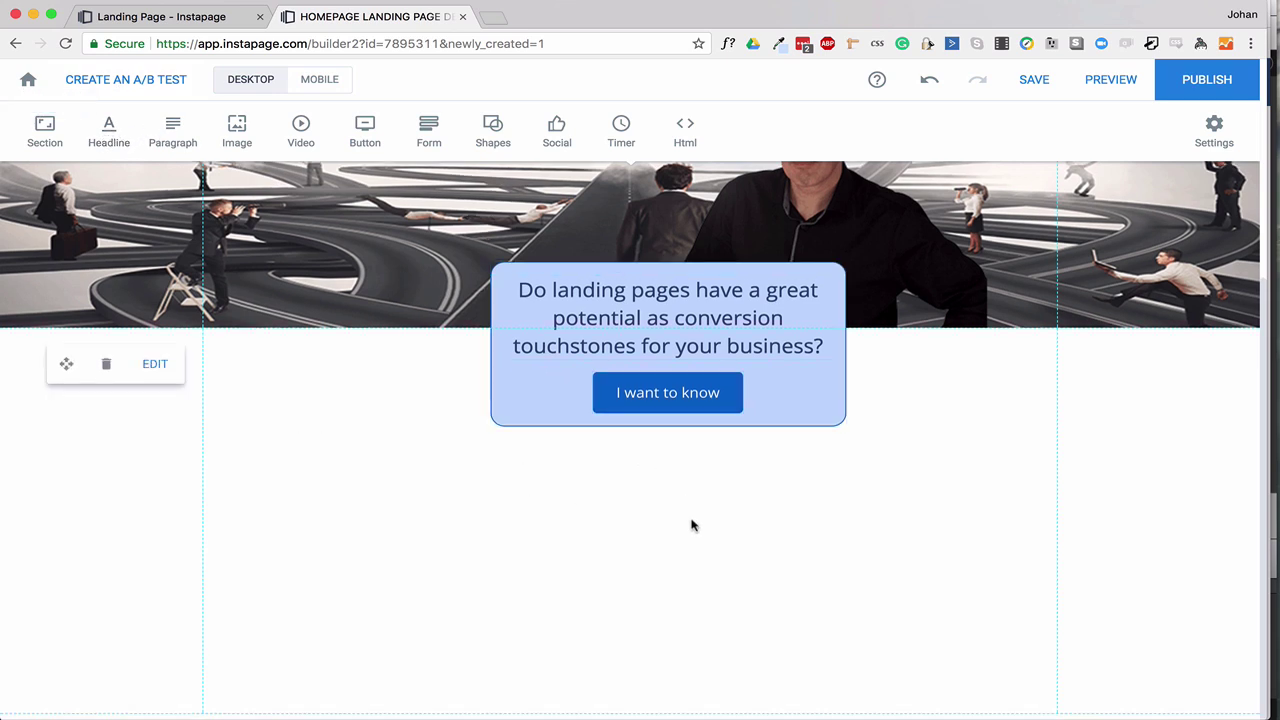
Select the whole intro paragraph in the preview page for copying, then return to the builder.
click(198, 18)
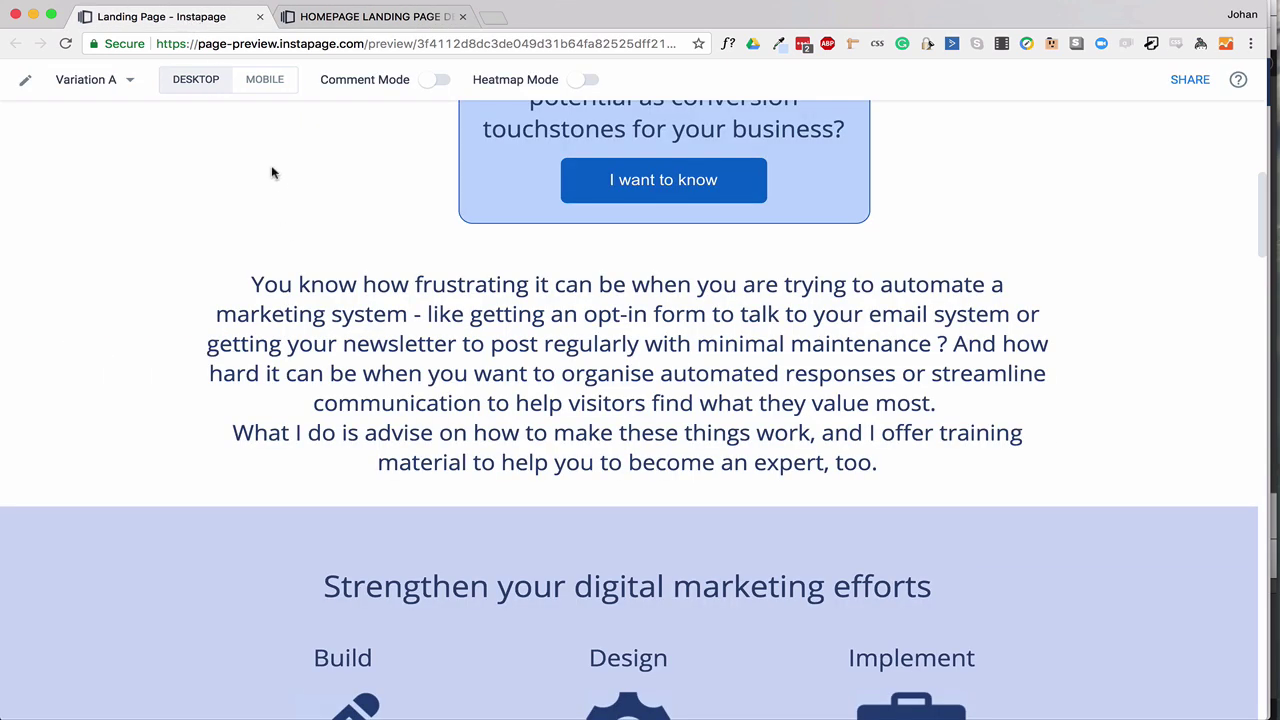
drag(250, 284, 897, 458)
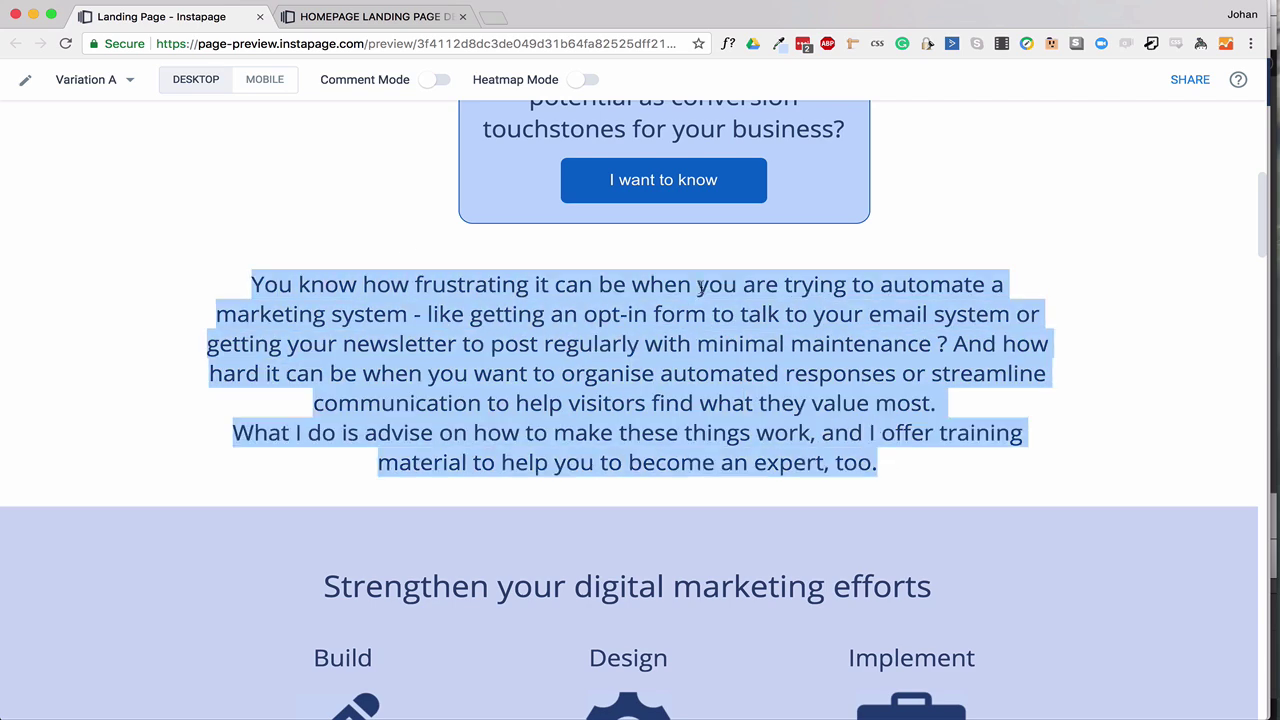
click(392, 14)
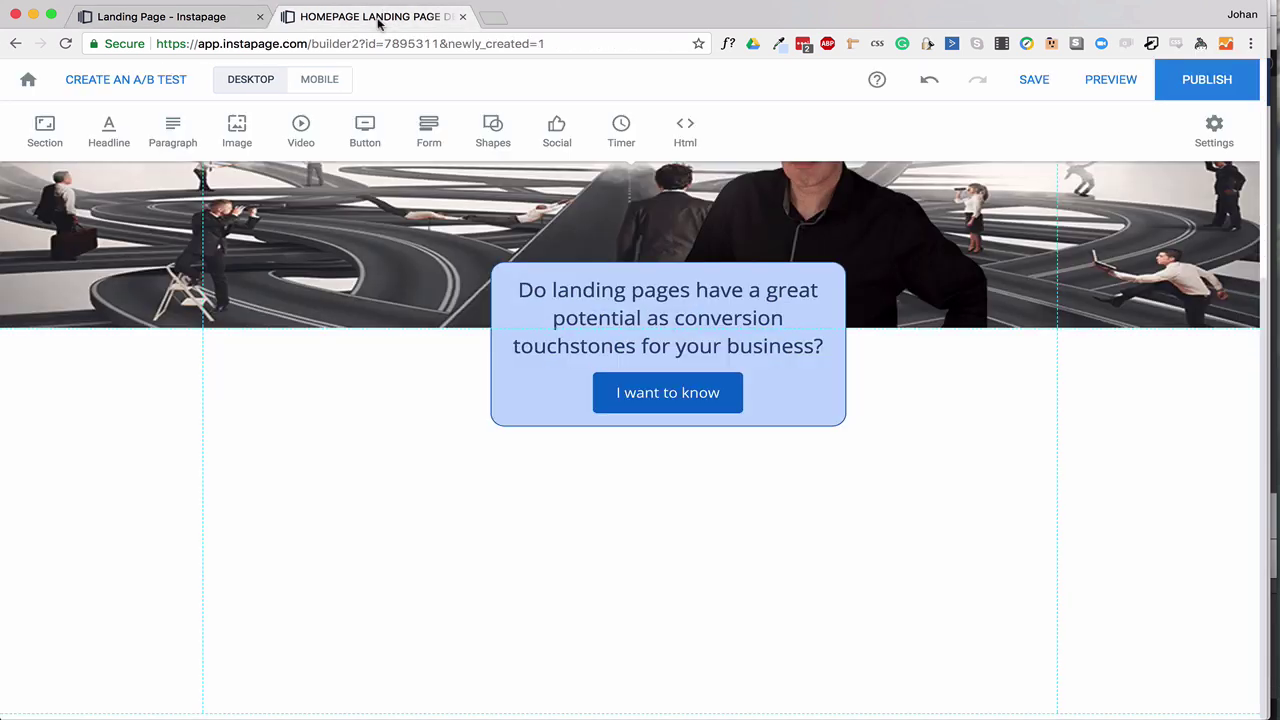
Add a headline element below the question box and stretch it to the right guide.
click(109, 131)
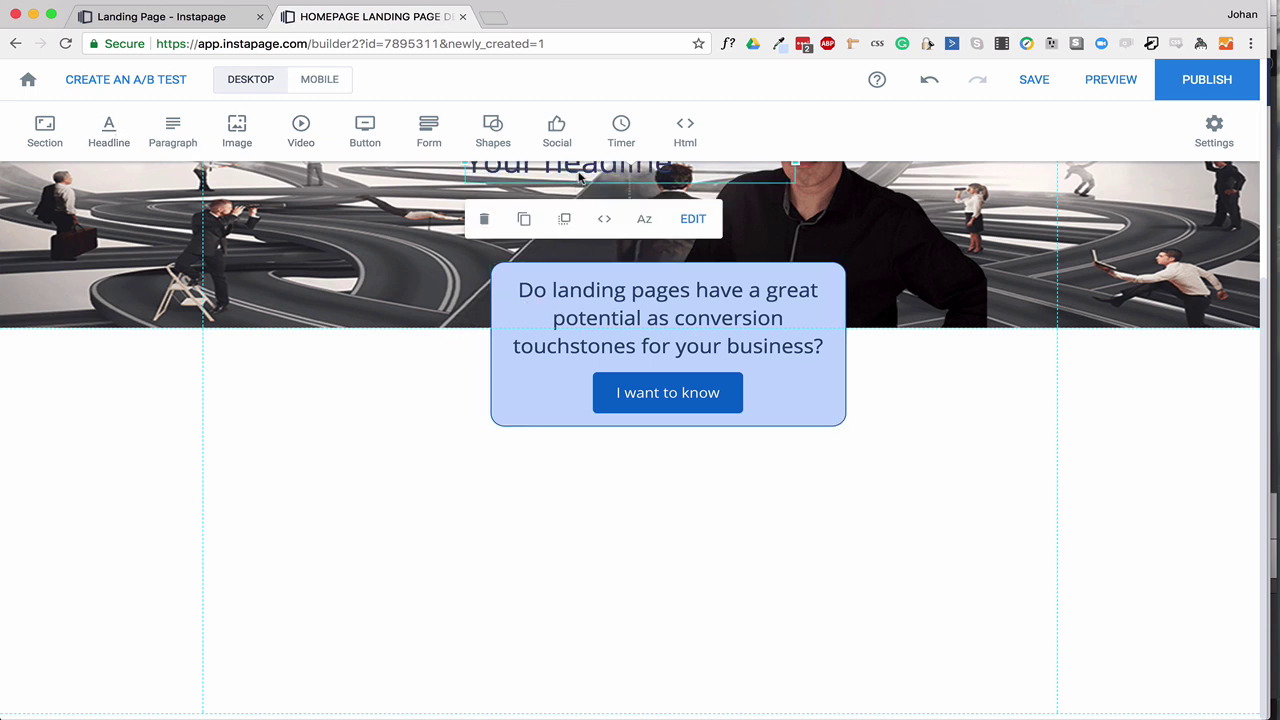
drag(578, 185, 338, 499)
drag(530, 492, 1055, 500)
Paste the intro paragraph into it, set the size to 24 and centre-align it.
double_click(418, 492)
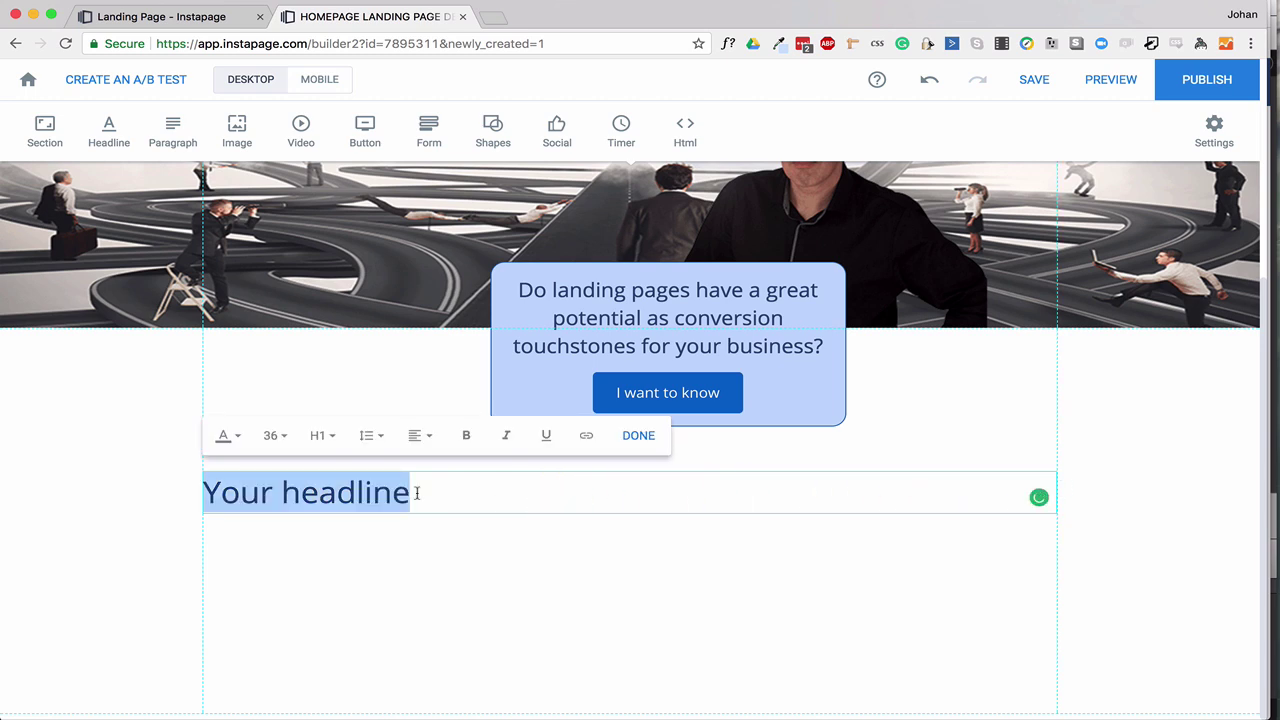
key(ctrl+v)
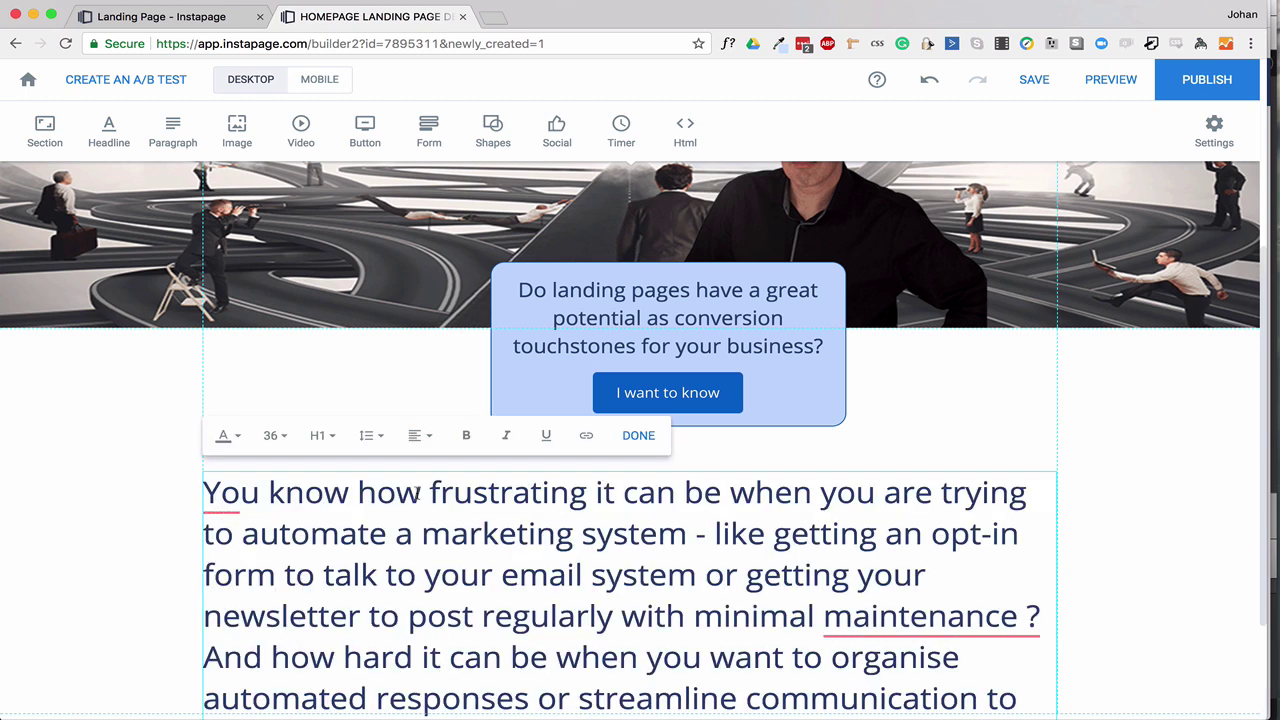
key(ctrl+a)
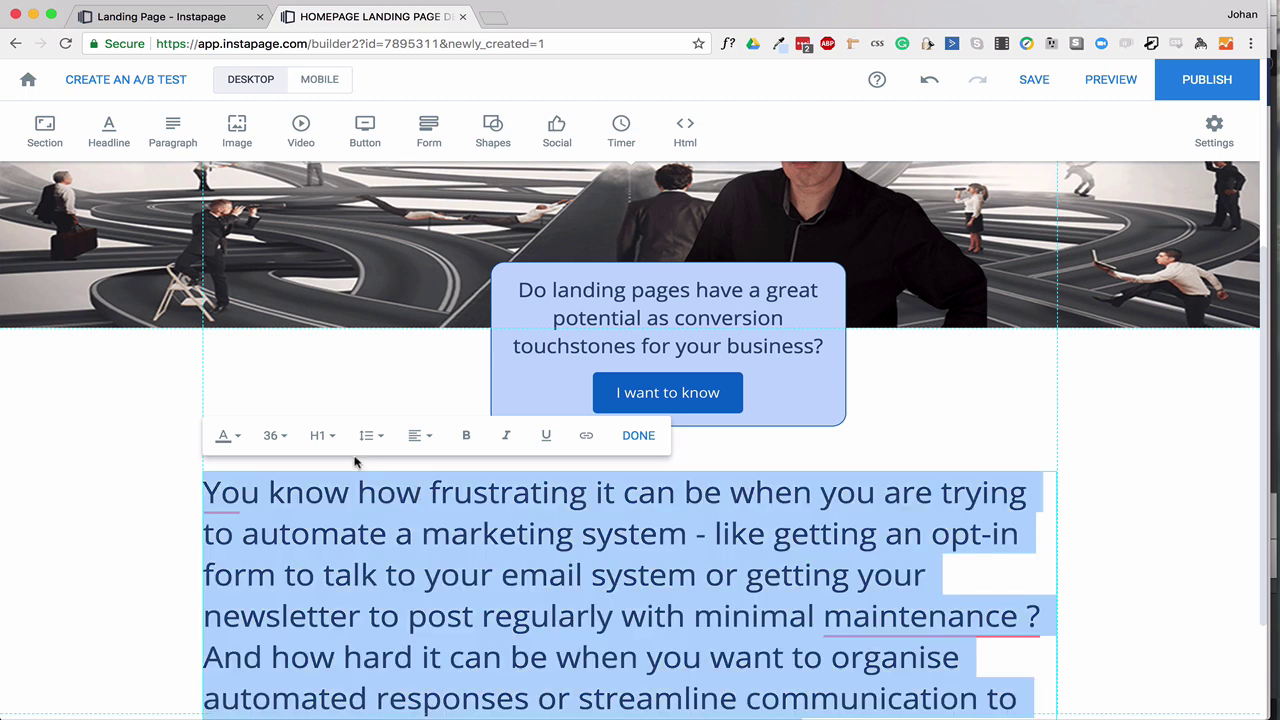
click(276, 440)
click(269, 584)
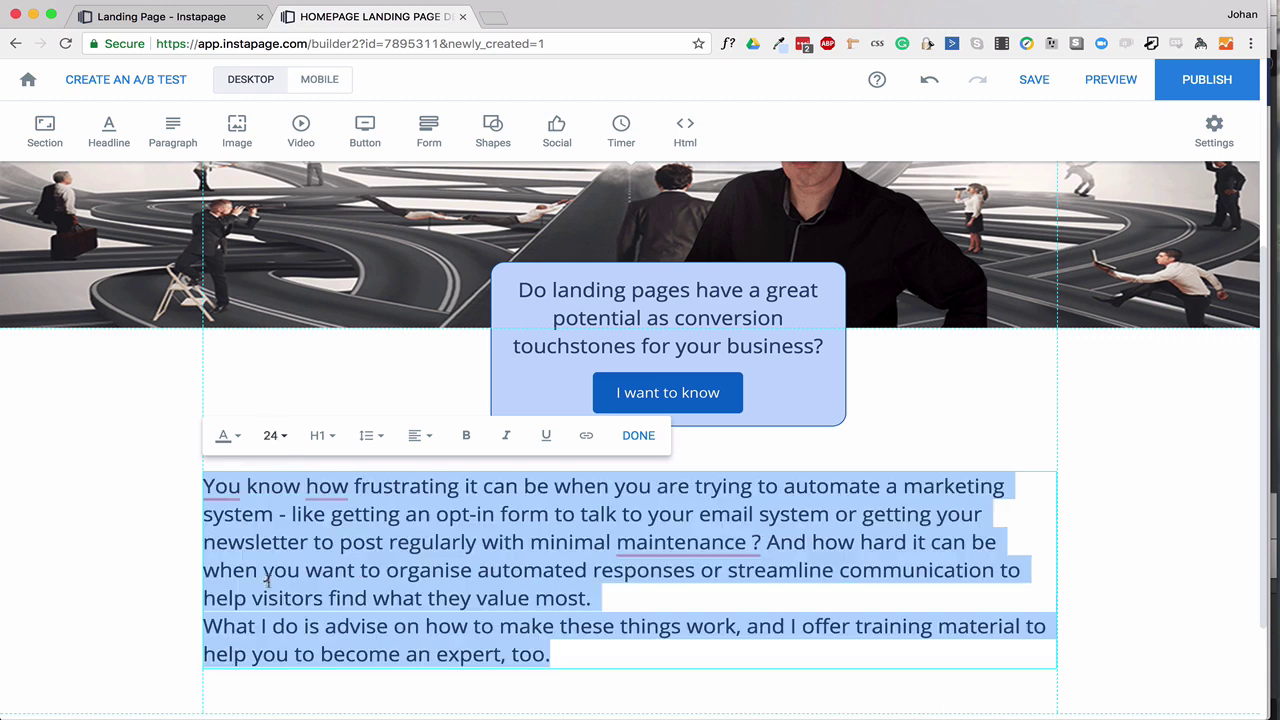
click(420, 436)
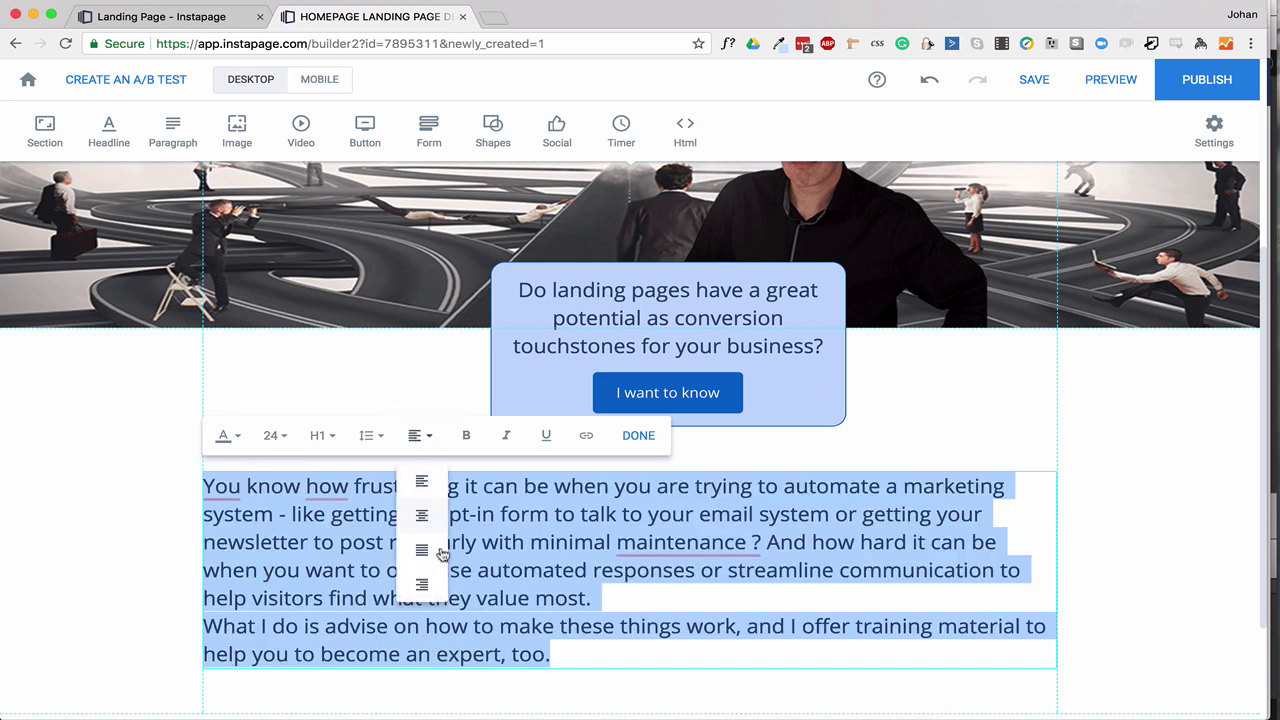
click(423, 518)
click(707, 599)
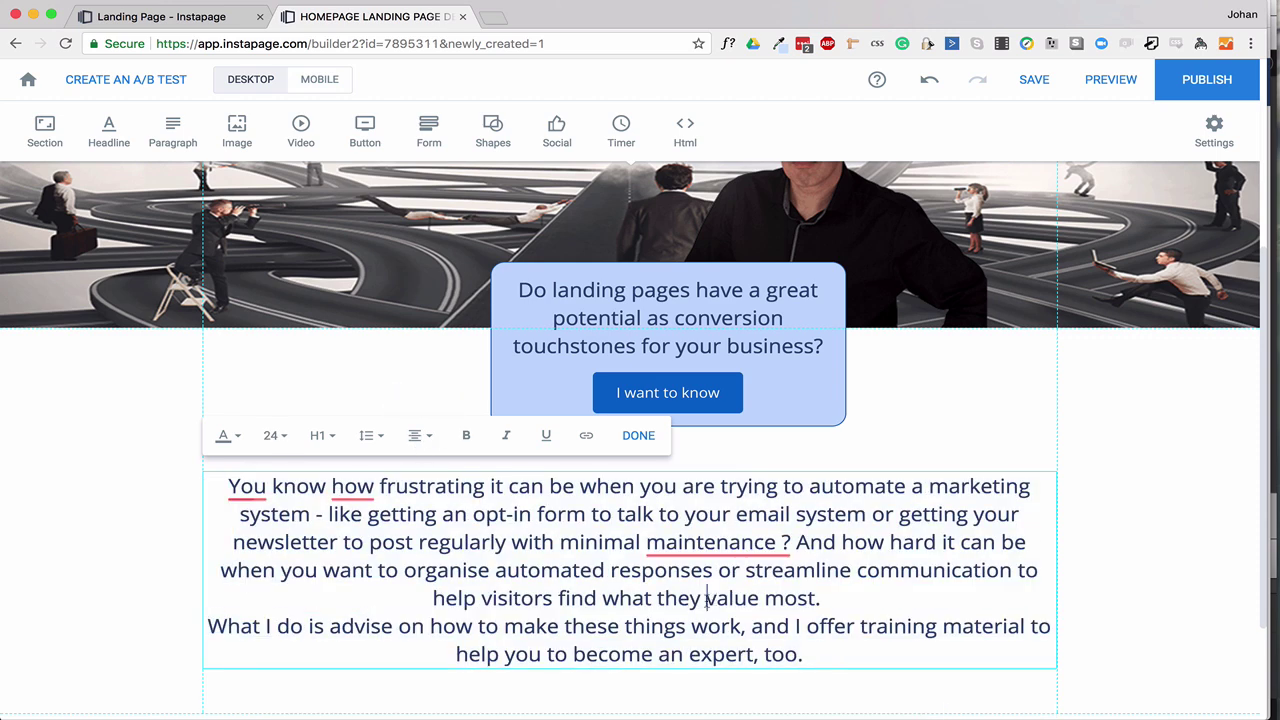
click(1102, 492)
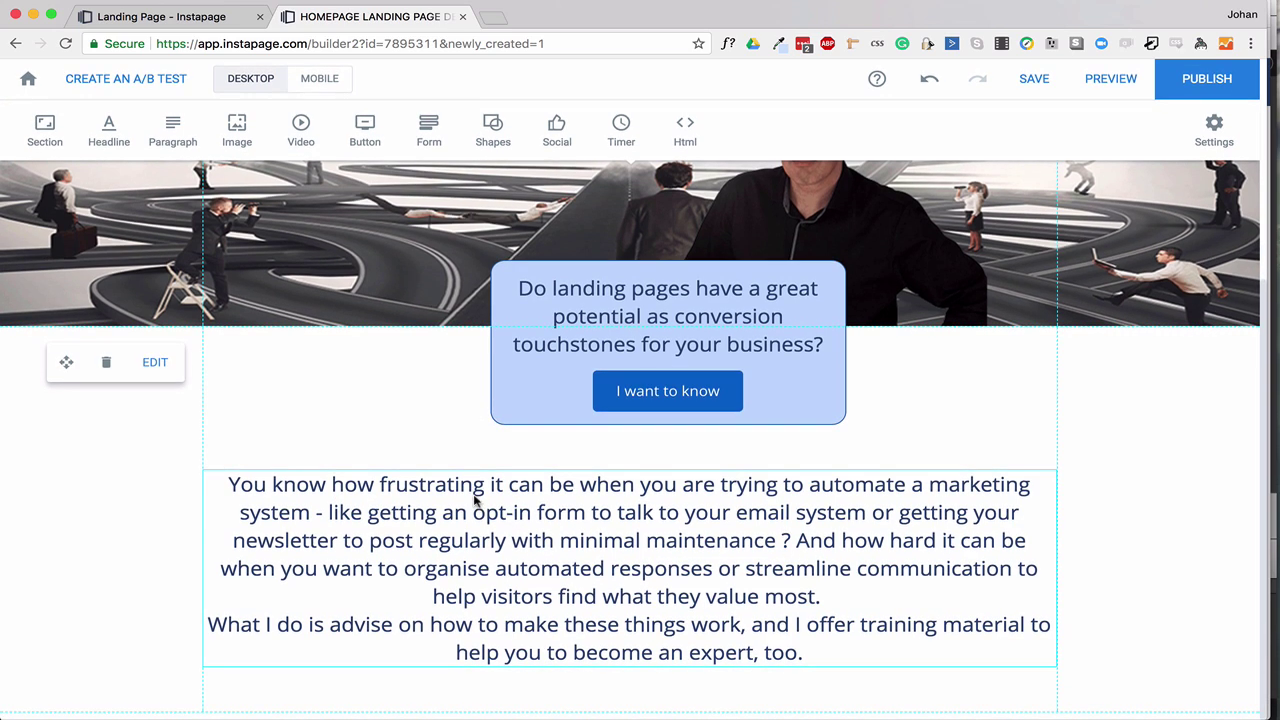
Check the reference preview page further down for the next section.
click(205, 18)
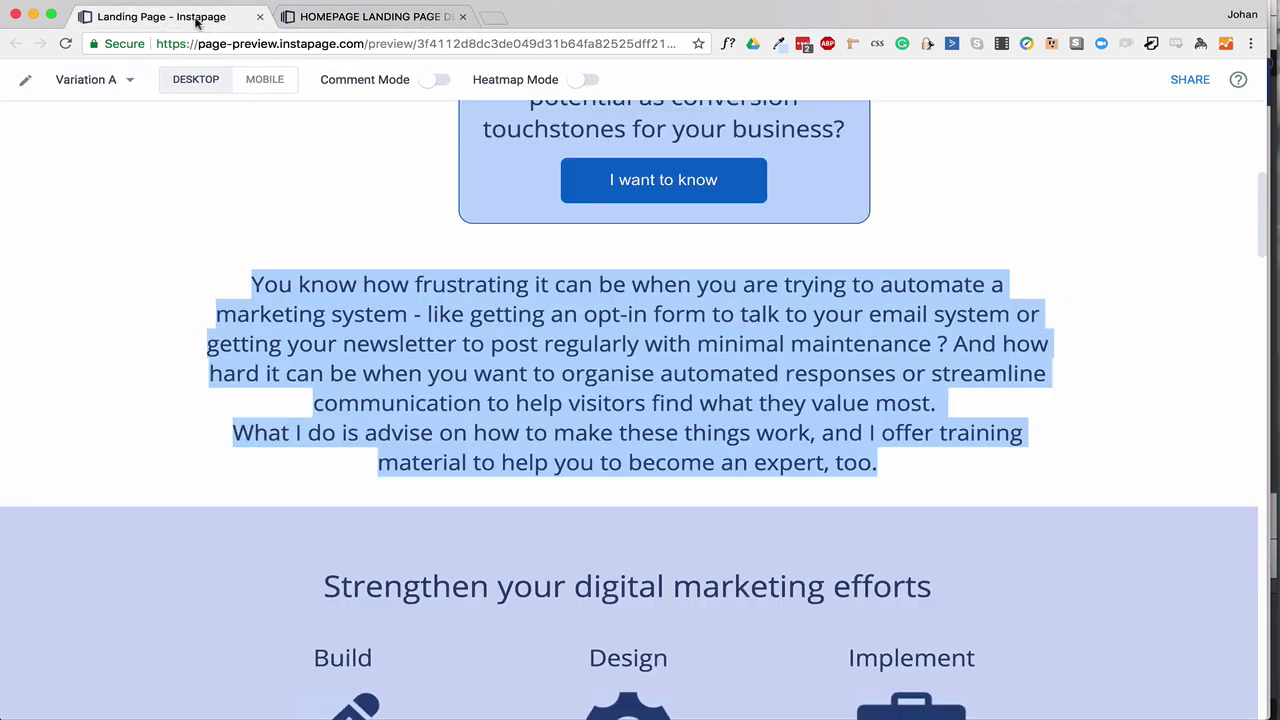
scroll(297, 430, down, 5)
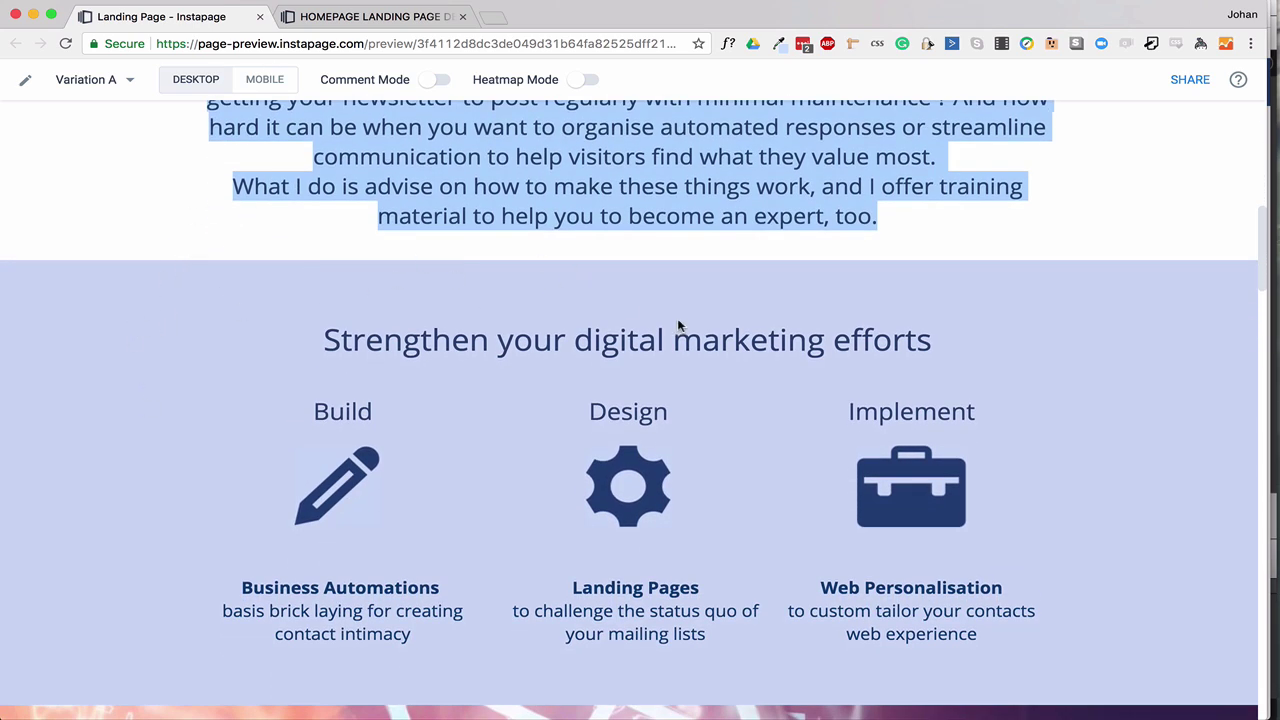
click(330, 10)
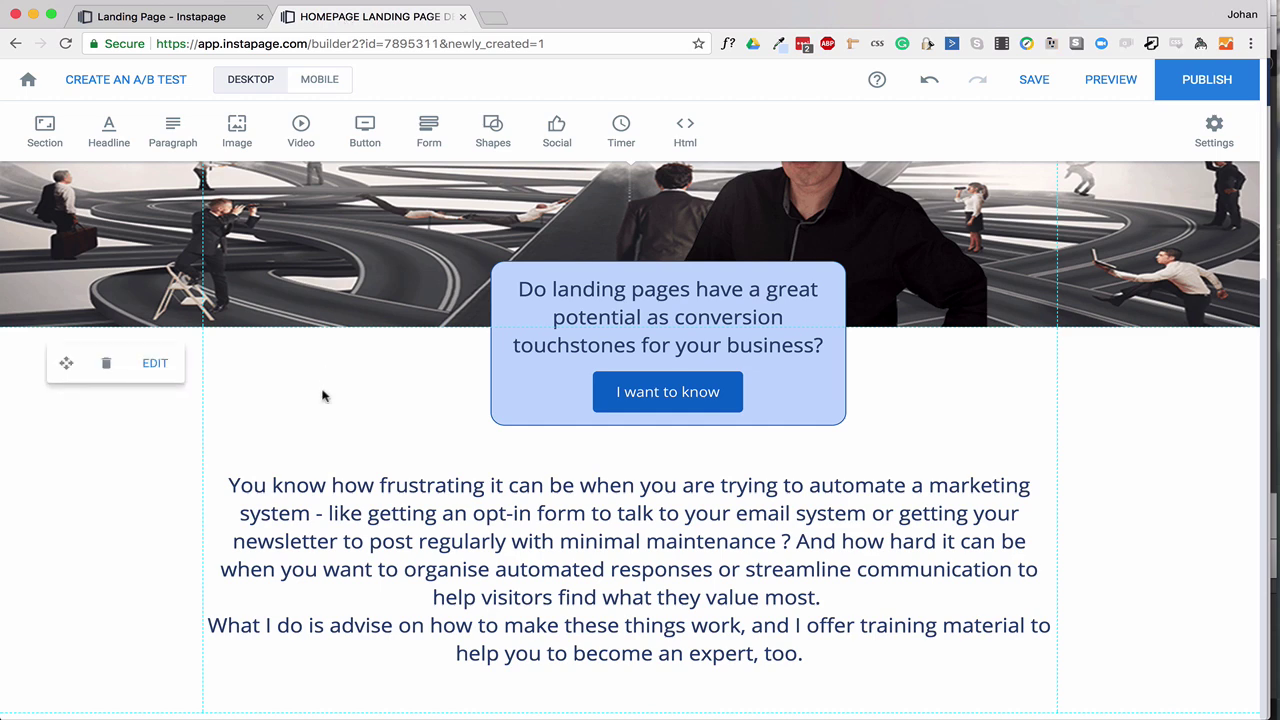
Insert a new section below the intro text with a light-blue background.
click(50, 135)
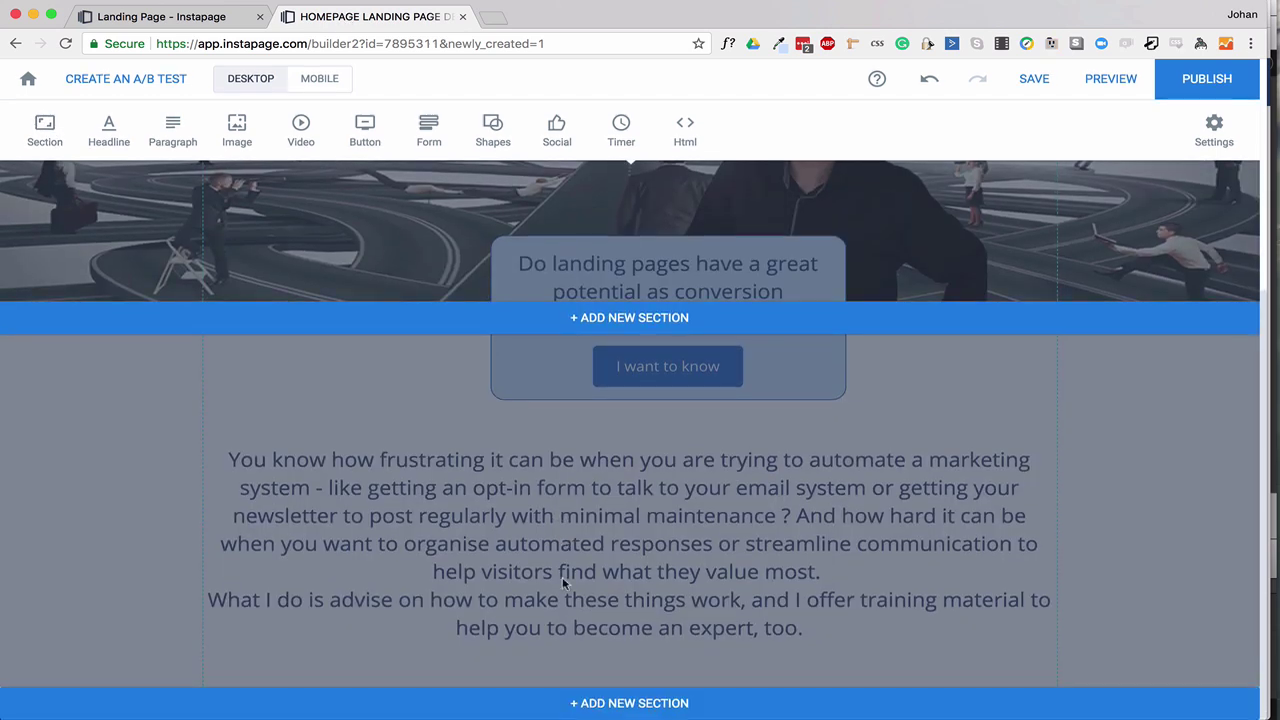
click(646, 704)
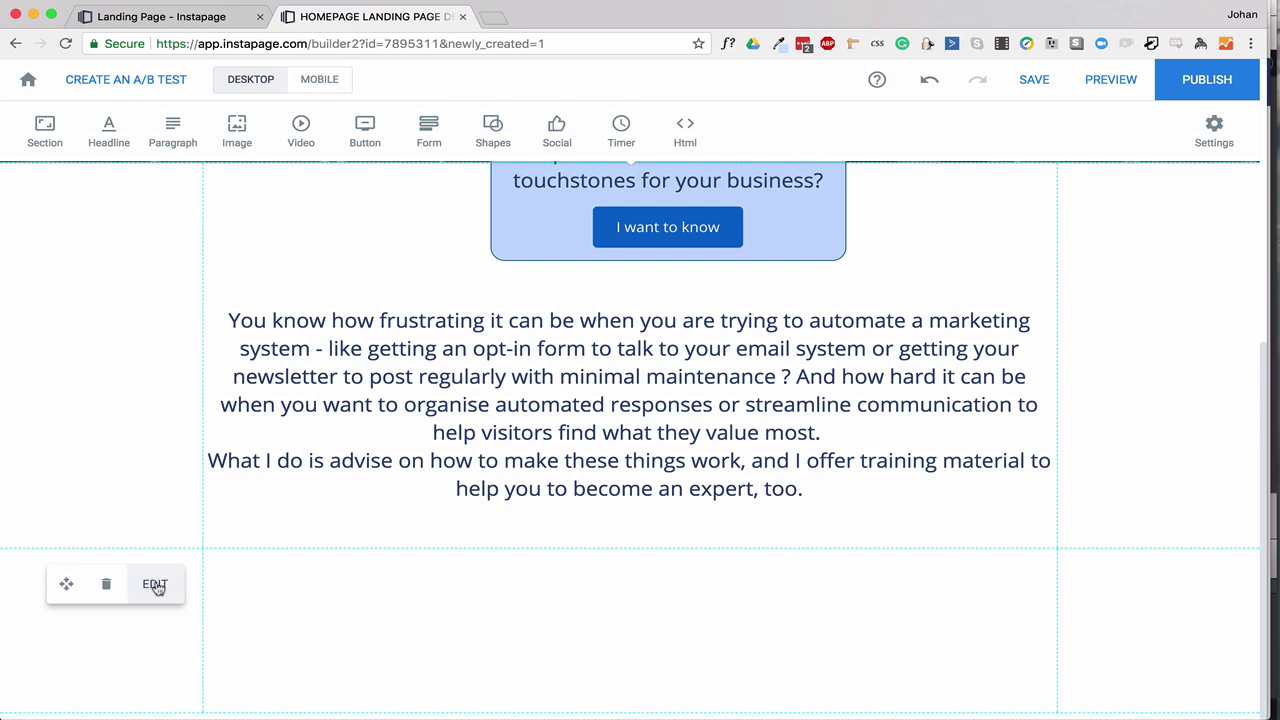
click(155, 585)
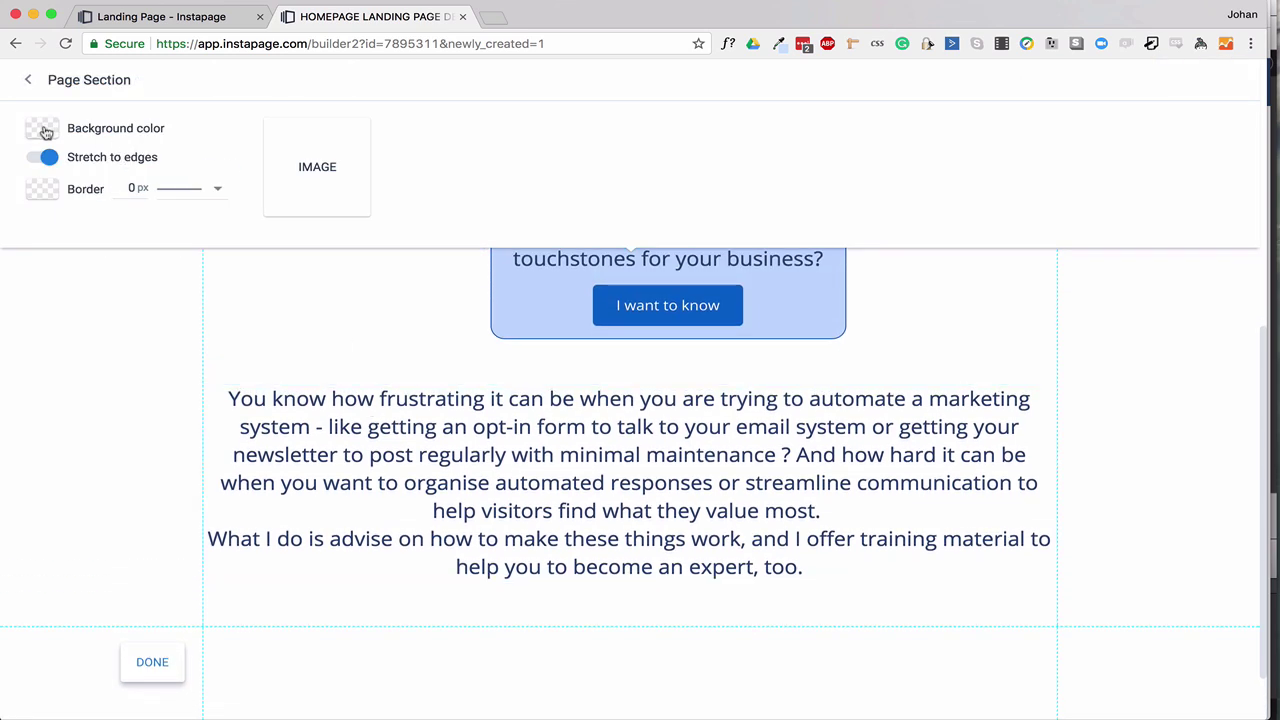
click(43, 130)
click(46, 274)
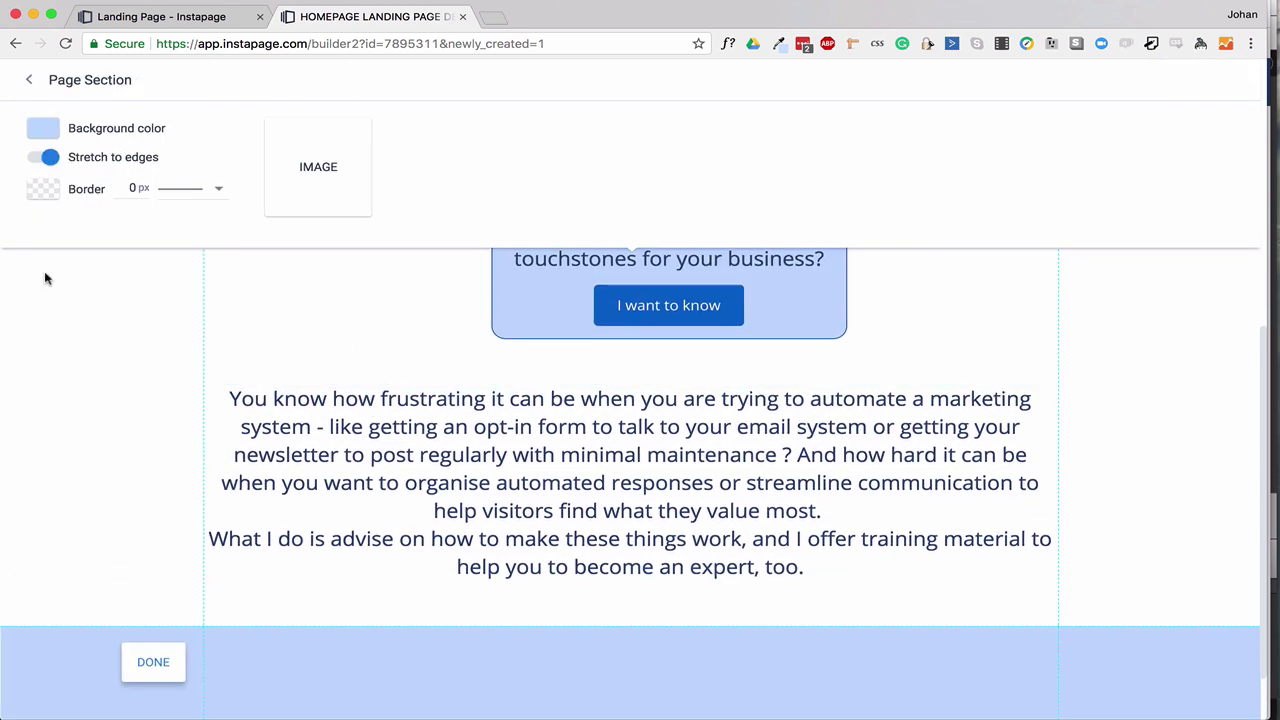
click(155, 664)
scroll(602, 300, up, 1)
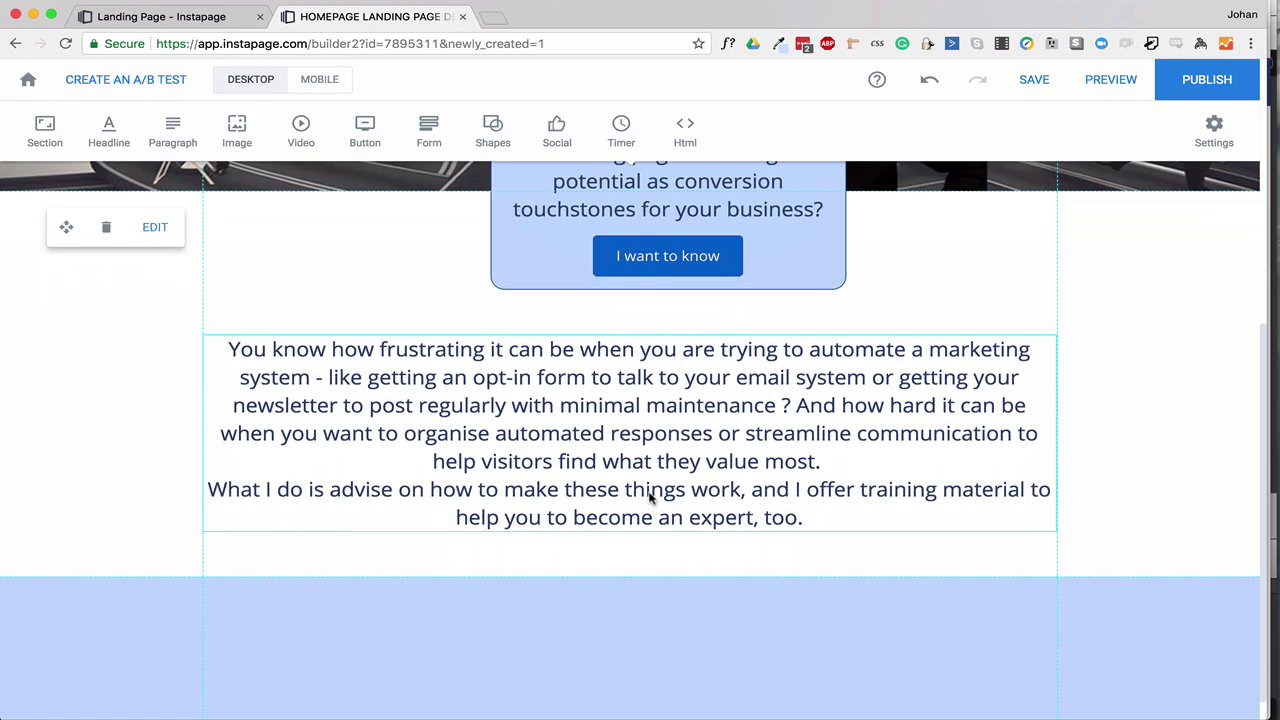
scroll(654, 491, down, 1)
Add a headline to the light-blue section, widen it to the right edge and centre it.
click(110, 133)
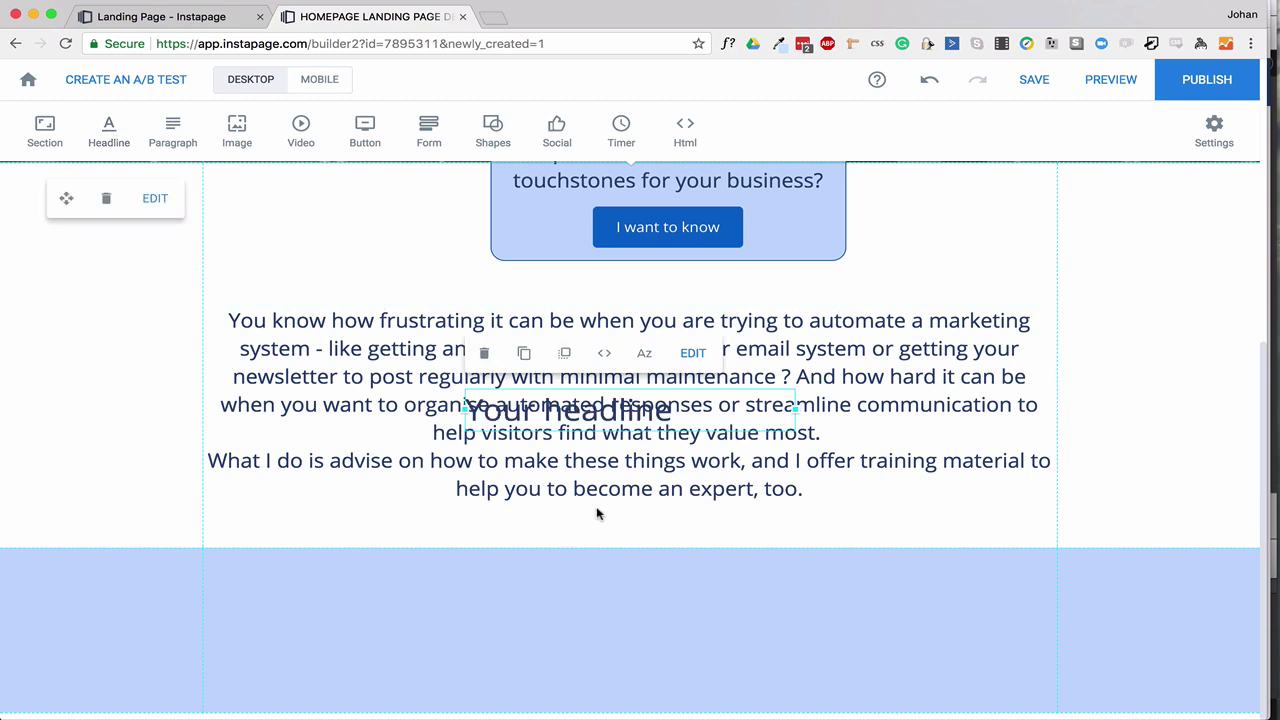
drag(596, 420, 332, 590)
drag(544, 581, 1057, 581)
double_click(735, 583)
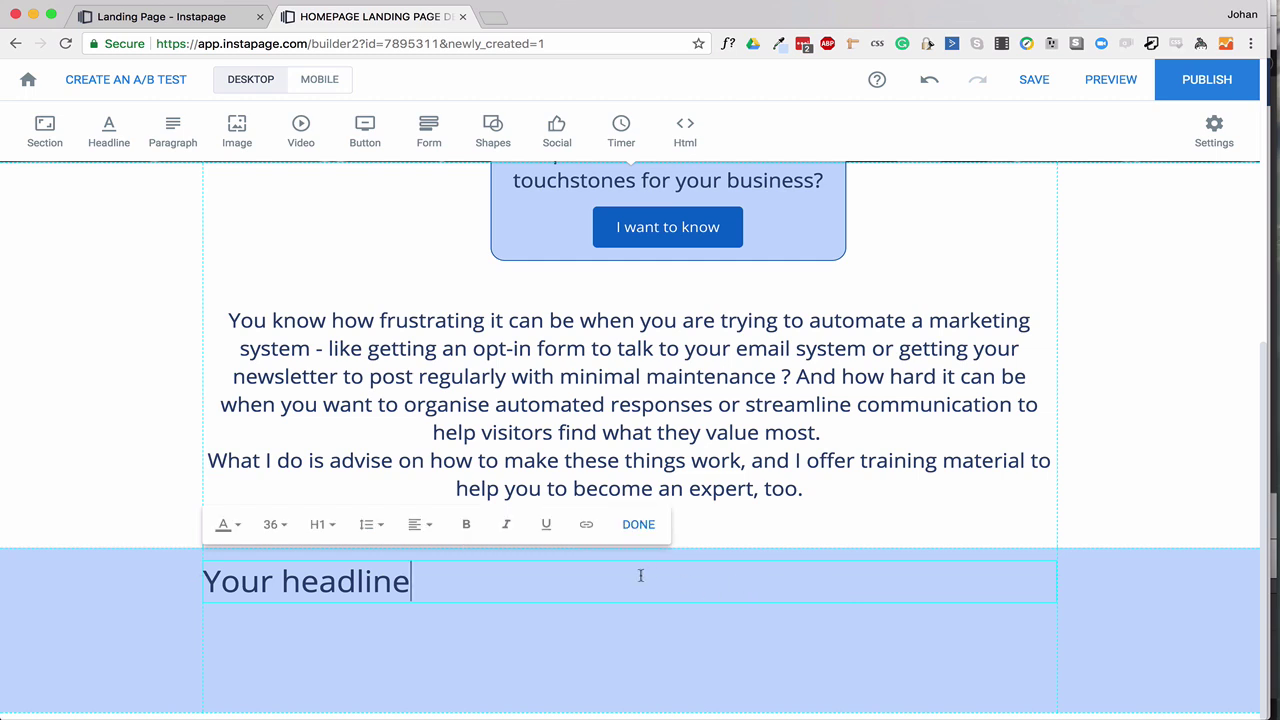
click(420, 524)
click(424, 602)
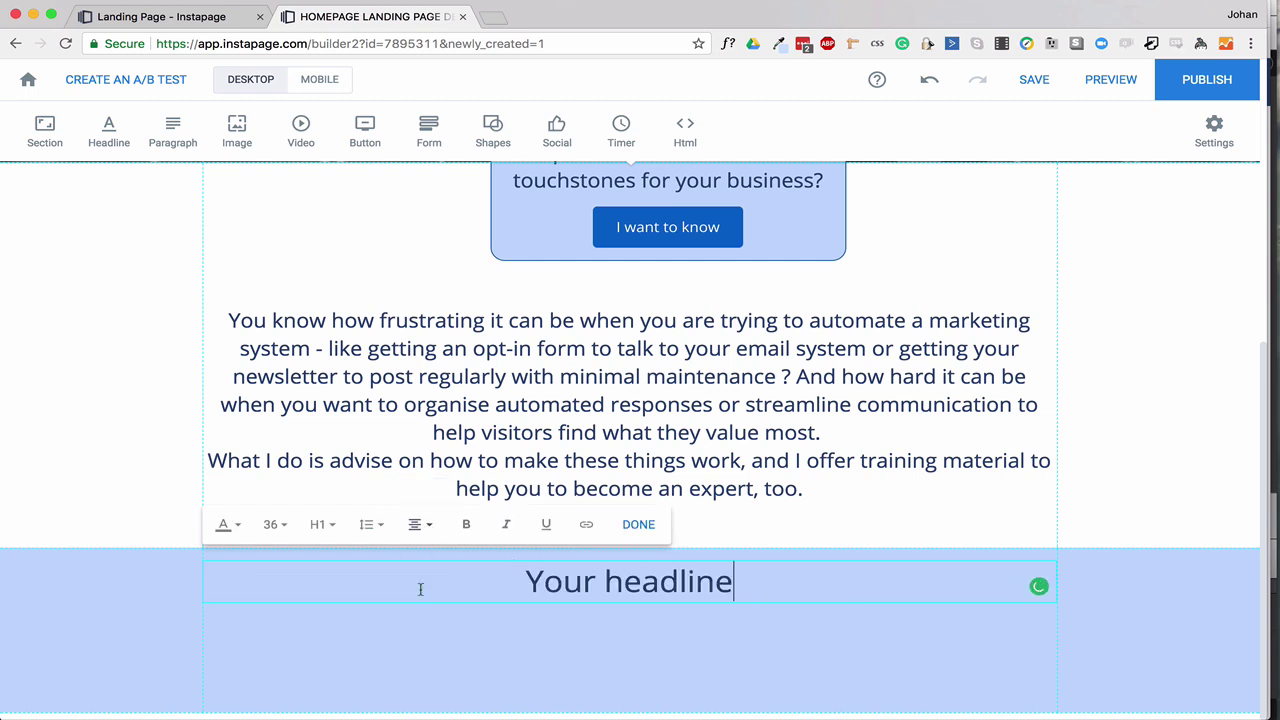
click(613, 603)
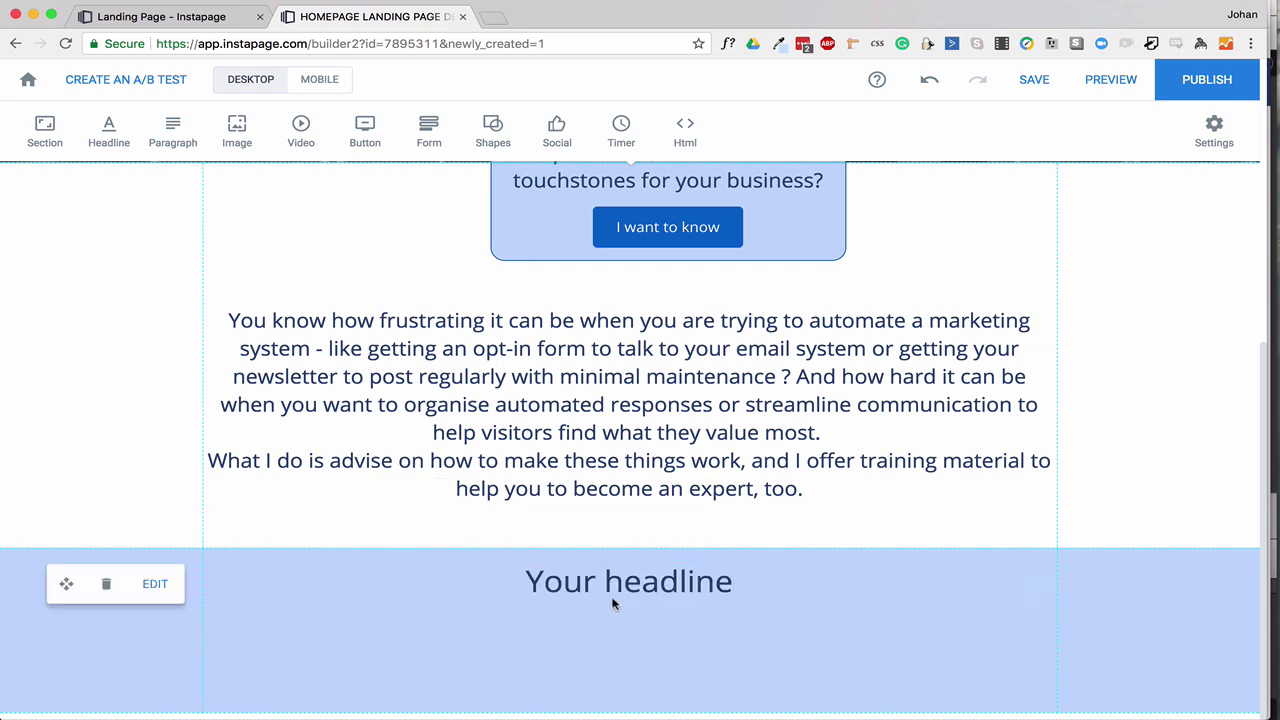
Replace its text with 'Strengthen your digital marketing efforts' copied from the preview.
click(180, 17)
drag(323, 345, 938, 367)
key(super+c)
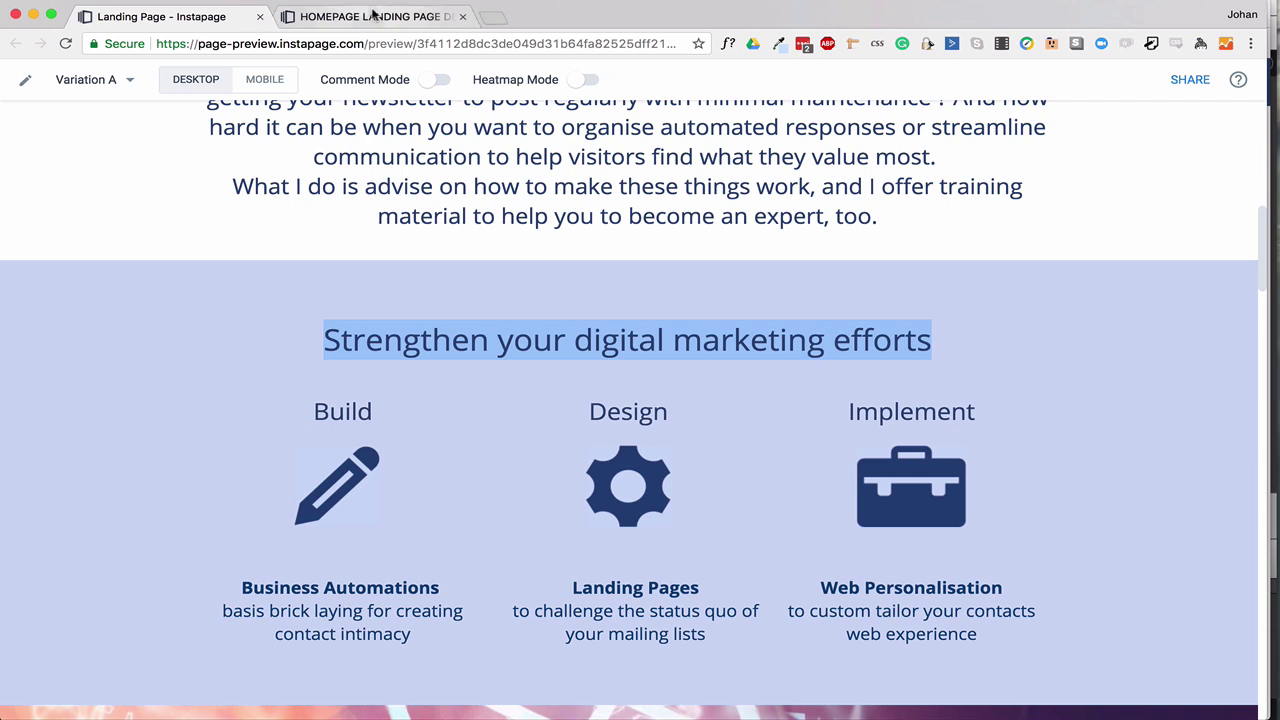
click(368, 17)
double_click(603, 604)
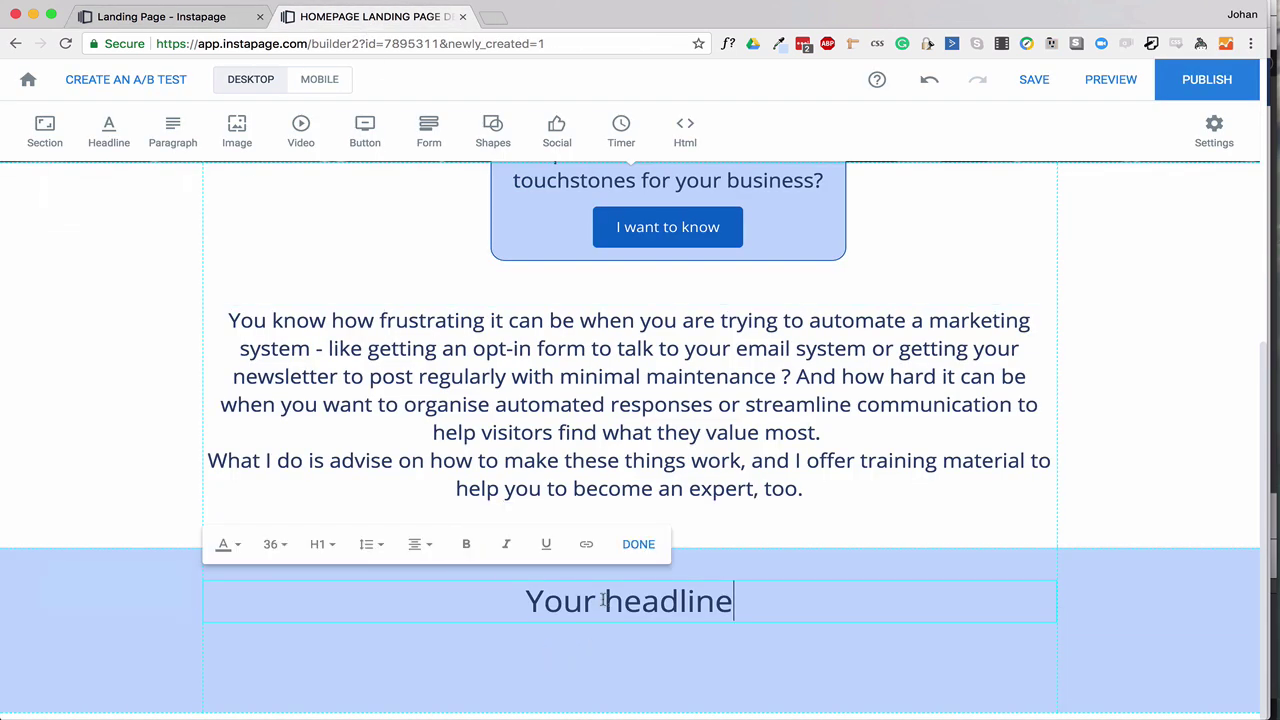
triple_click(603, 601)
key(super+v)
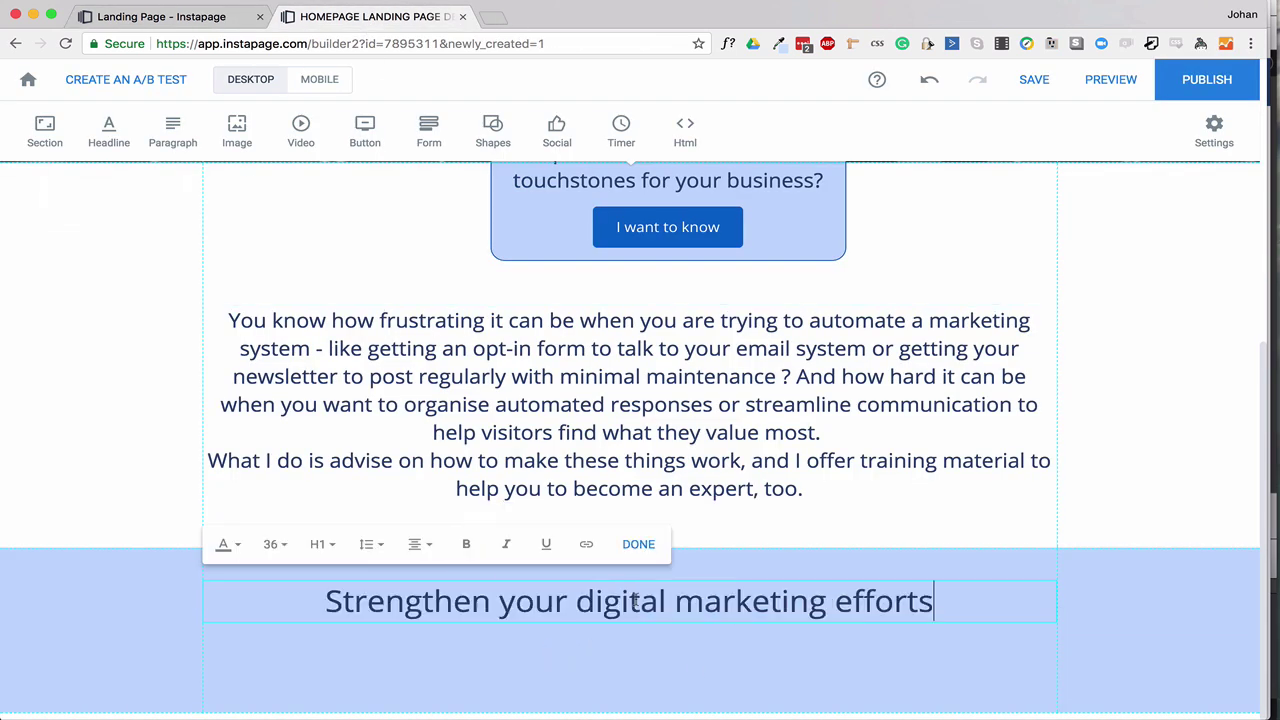
click(689, 657)
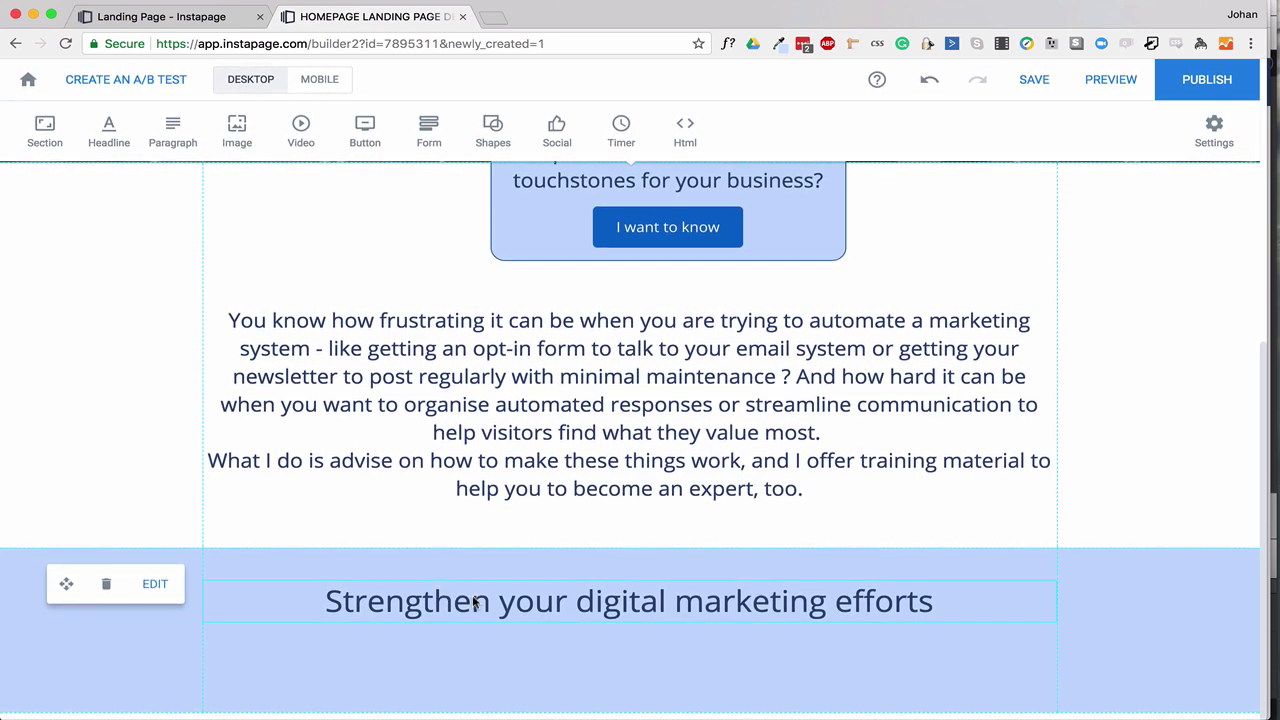
Compare the heading against the reference preview and clear the preview's text highlight.
click(188, 17)
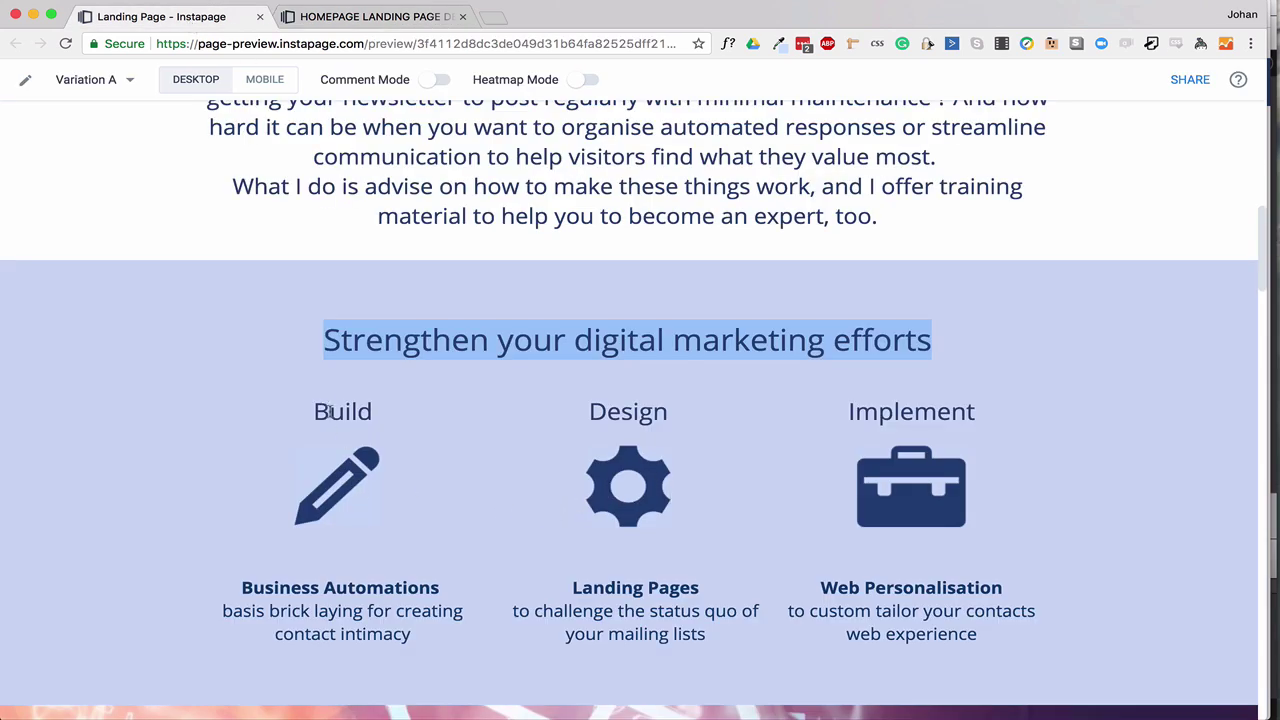
click(440, 436)
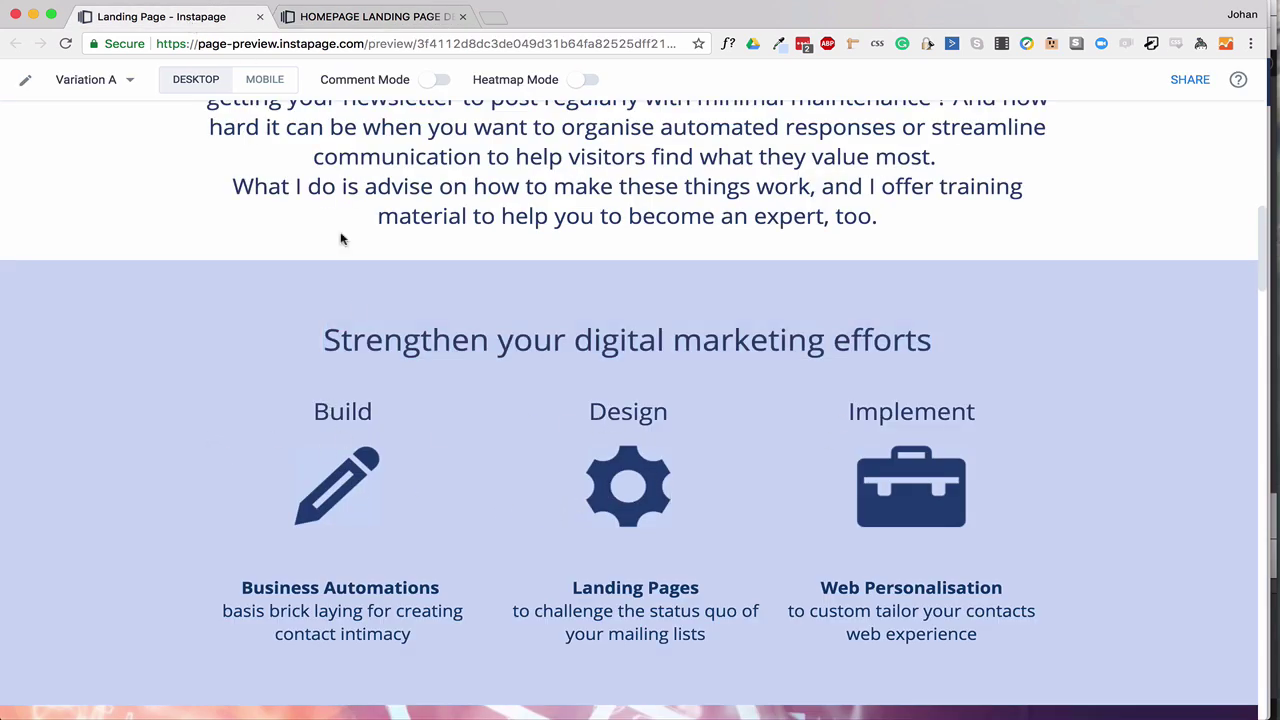
click(378, 18)
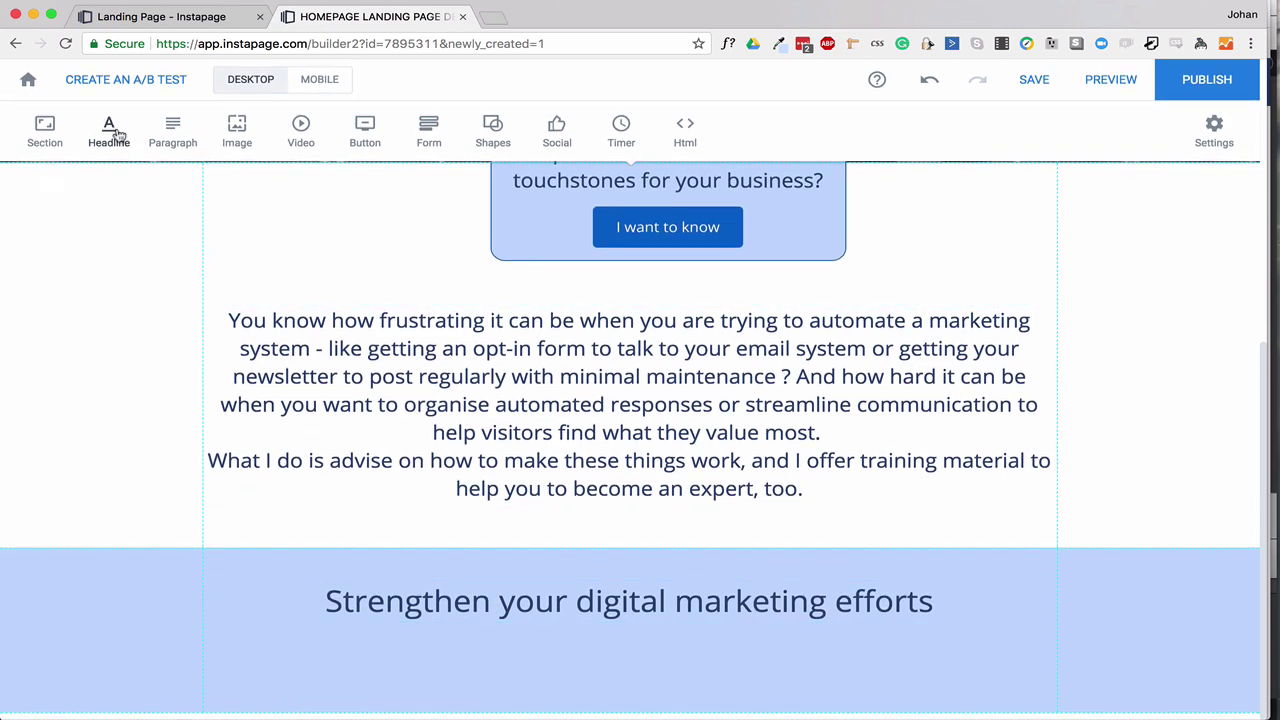
Add a headline to the section and duplicate it into three side-by-side columns.
drag(117, 134, 414, 657)
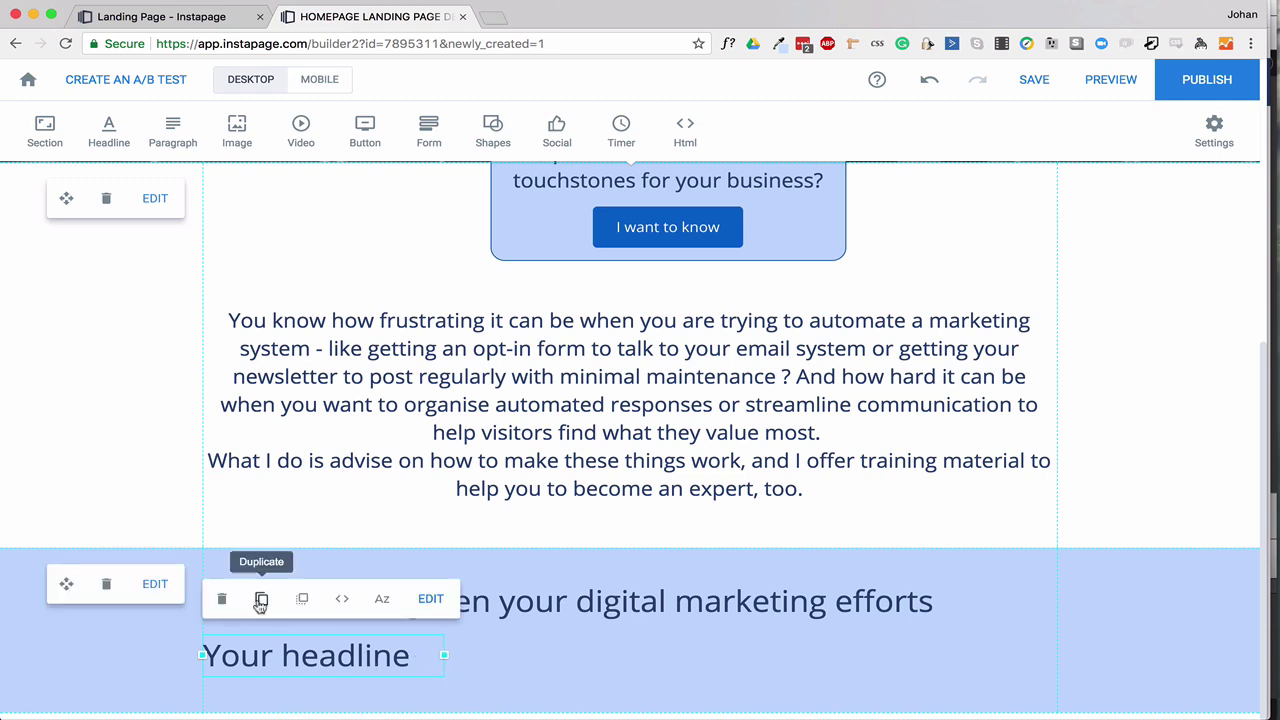
click(261, 600)
drag(336, 682, 837, 670)
click(513, 598)
drag(645, 660, 700, 657)
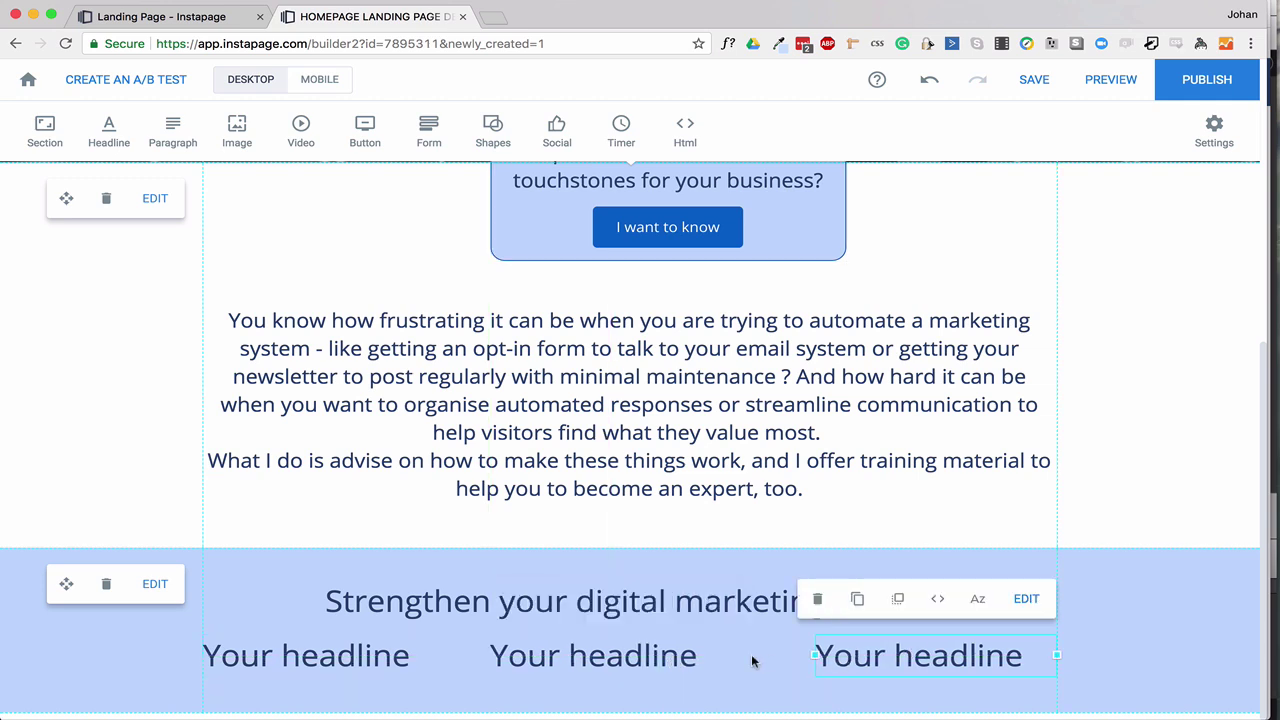
drag(816, 655, 762, 655)
click(420, 657)
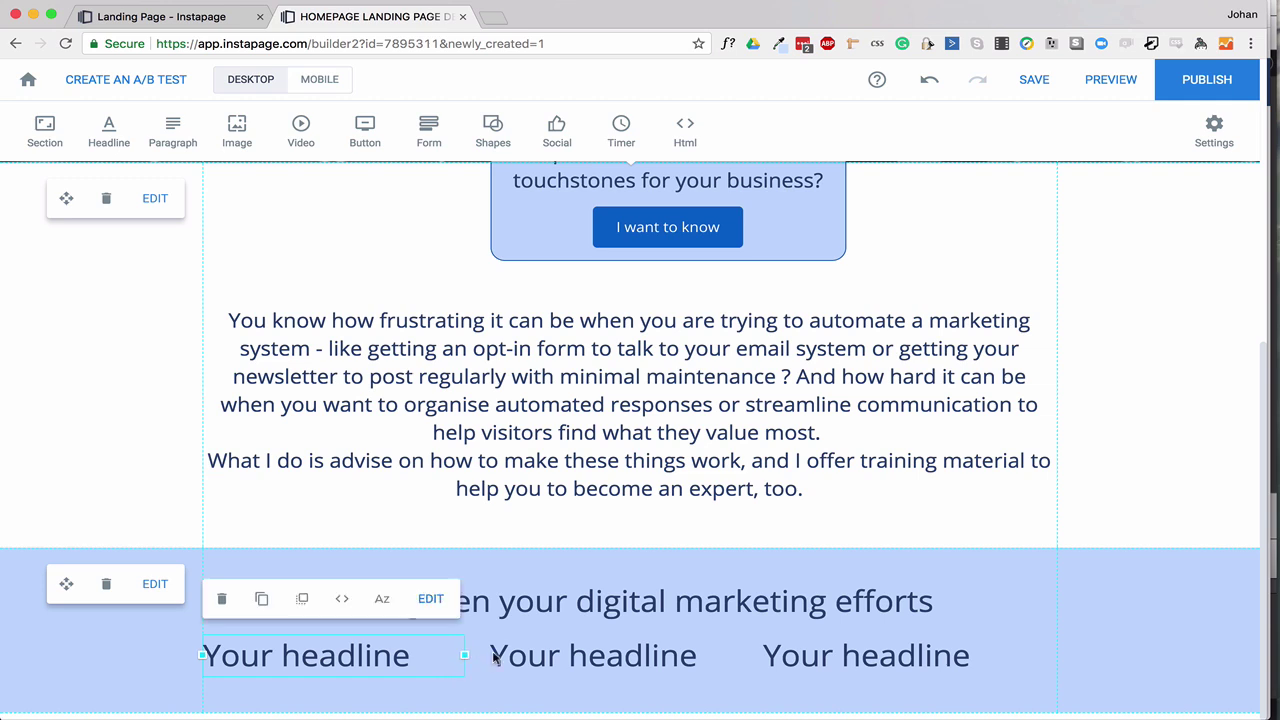
drag(488, 655, 430, 700)
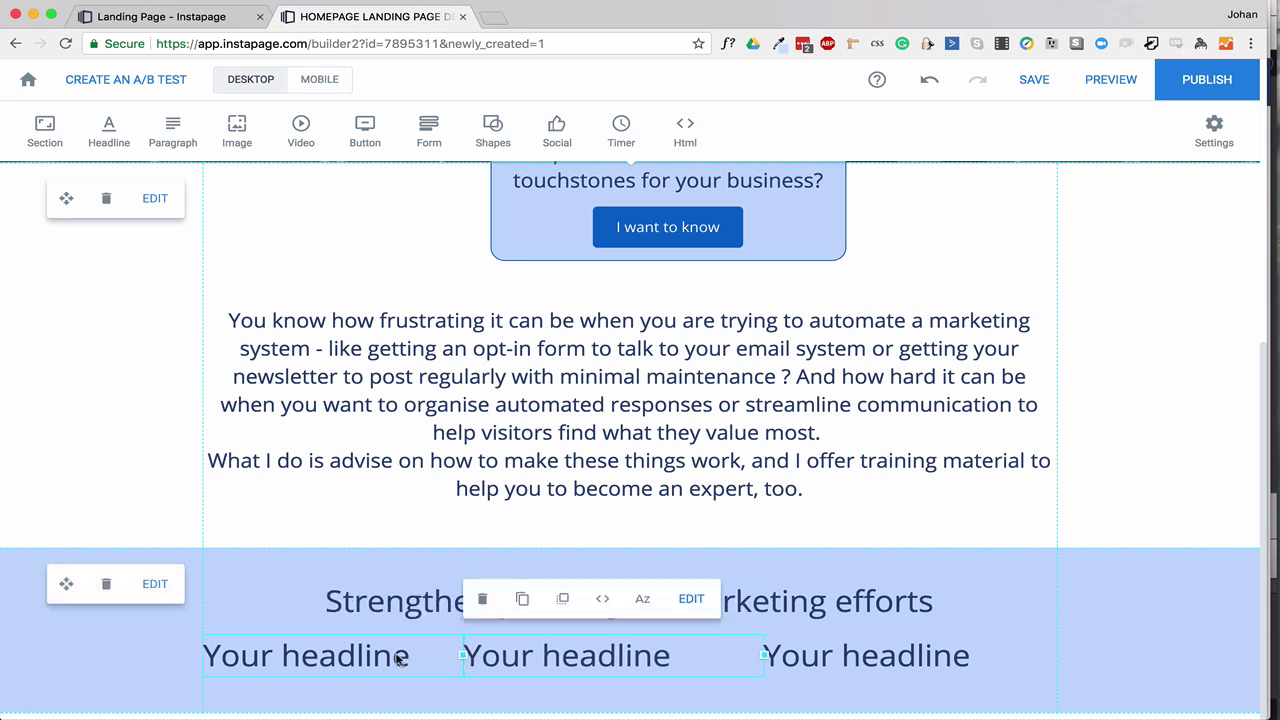
key(super+z)
Rename the three column headings to Build, Design and Implement.
click(340, 662)
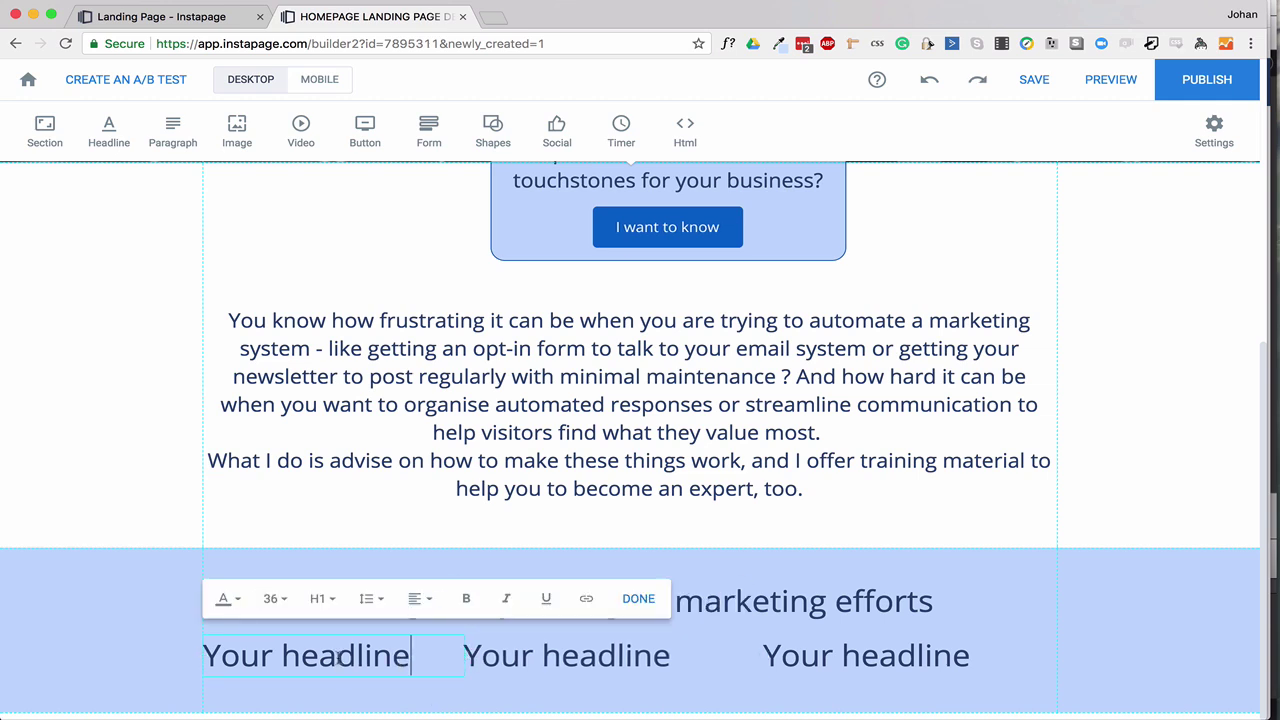
key(super+a)
text(Bui)
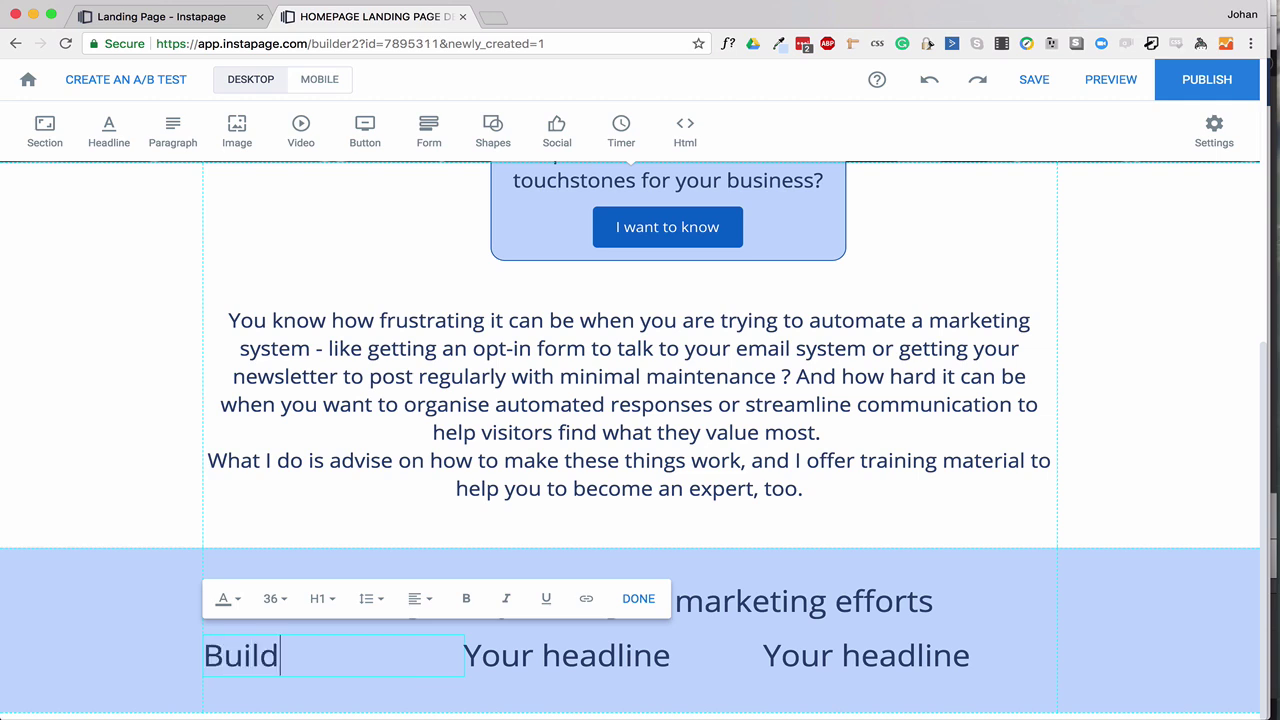
click(600, 655)
key(super+a)
text(Design)
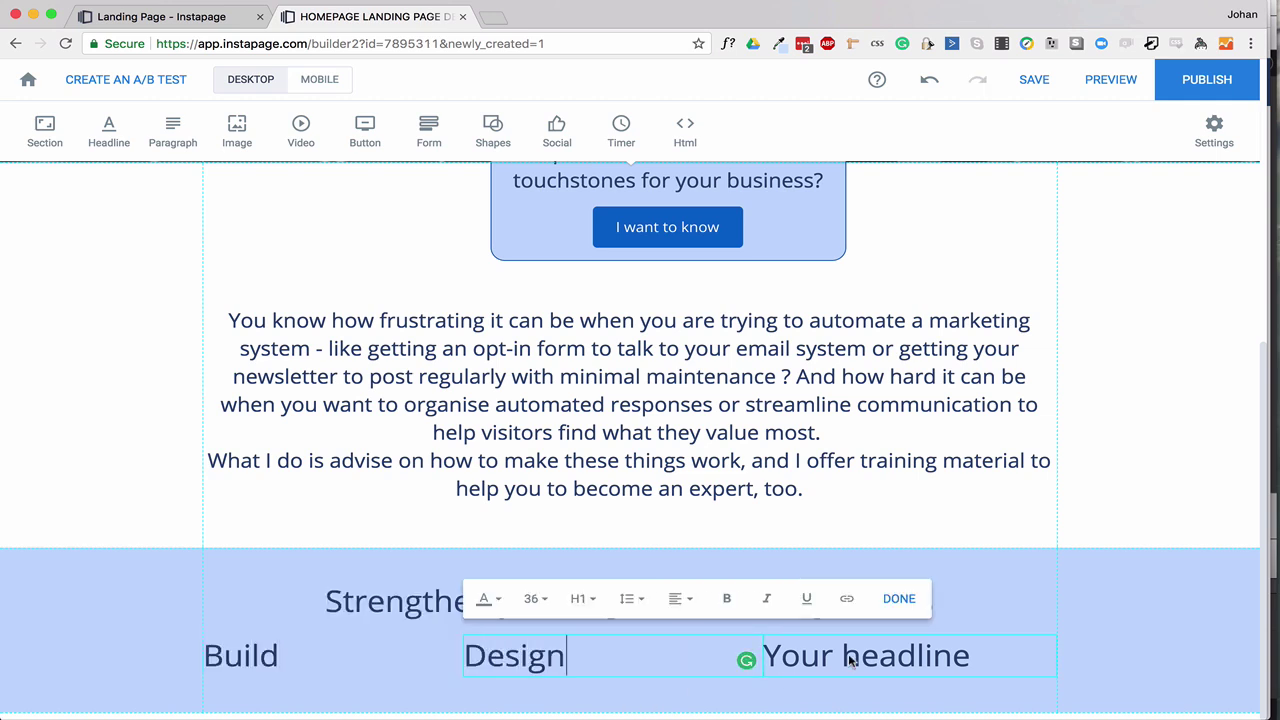
click(849, 660)
key(super+a)
text(Impleme)
key(super+a)
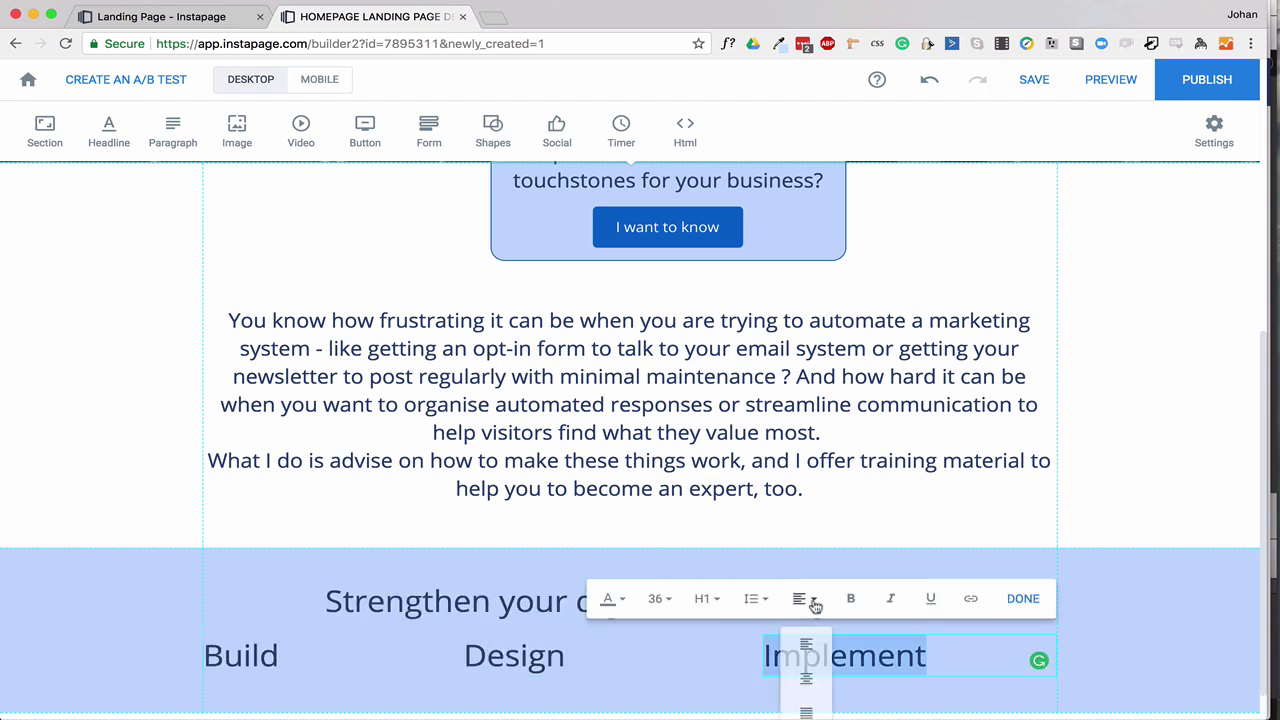
Set the Implement heading to font size 24.
click(657, 598)
click(657, 643)
click(660, 598)
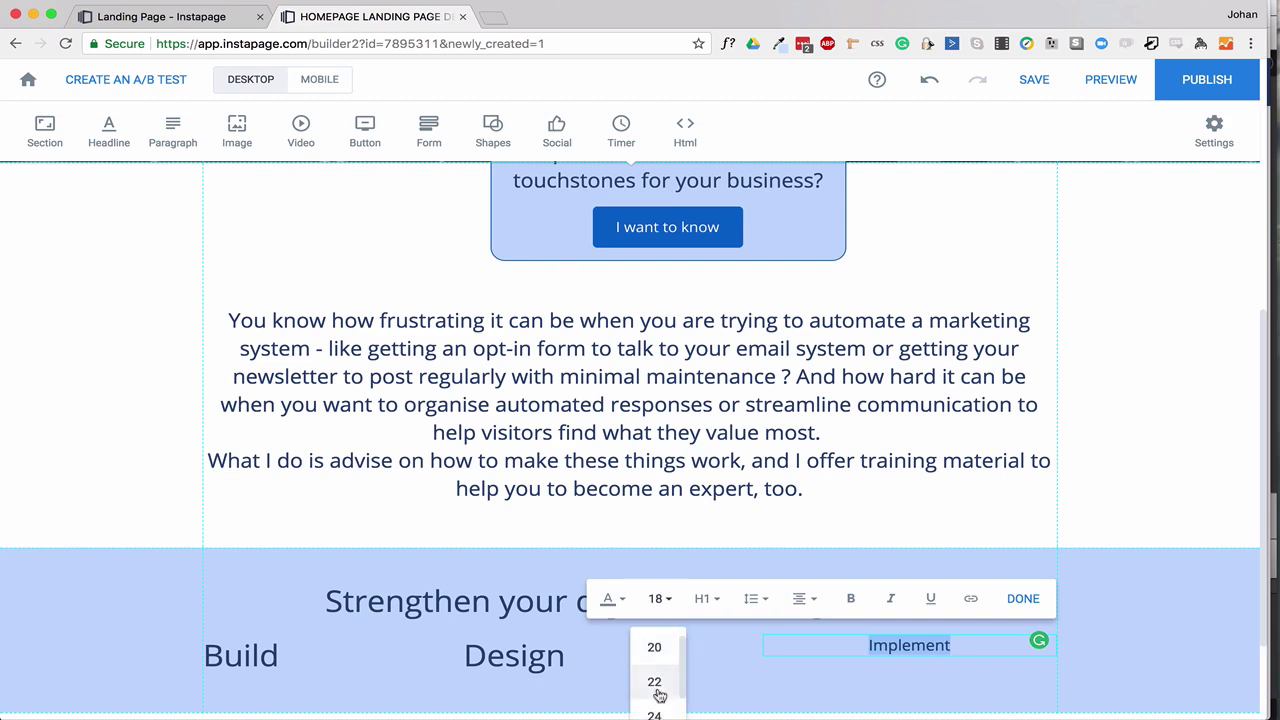
click(657, 703)
click(760, 690)
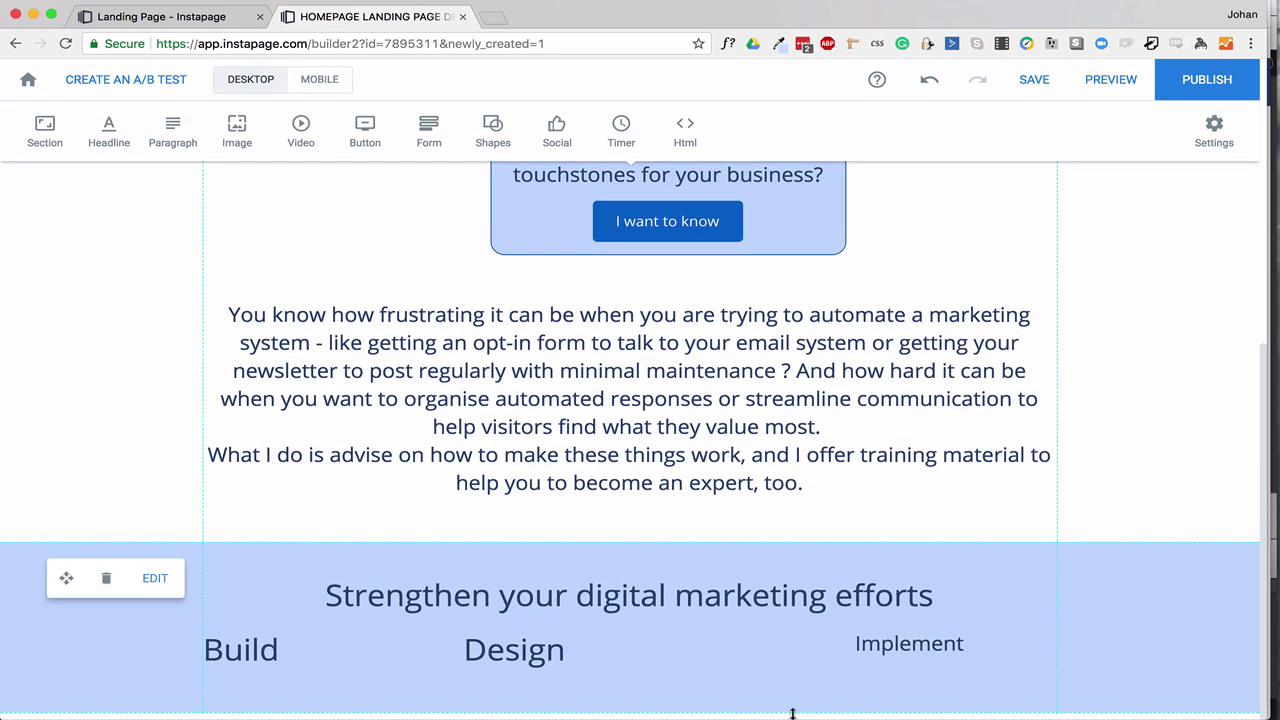
click(42, 130)
click(40, 130)
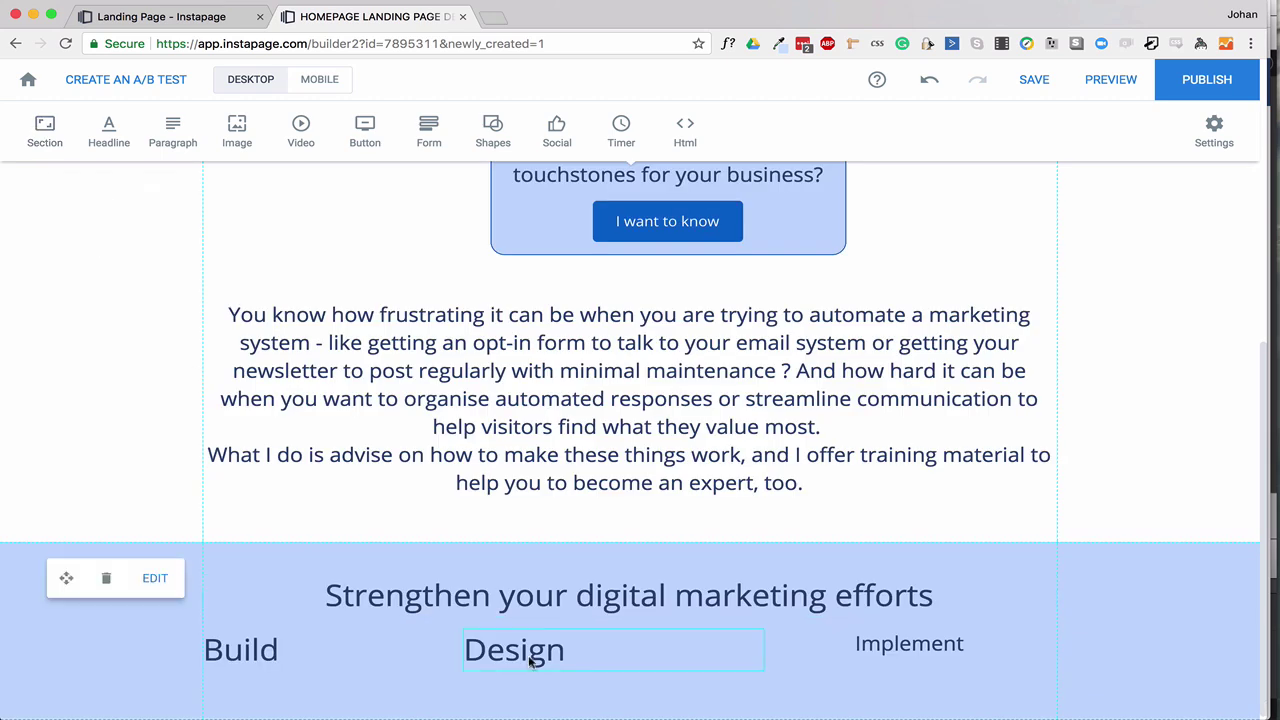
Set Design and Build to size 24 and centre them in their columns.
double_click(870, 643)
click(694, 663)
click(510, 652)
click(536, 593)
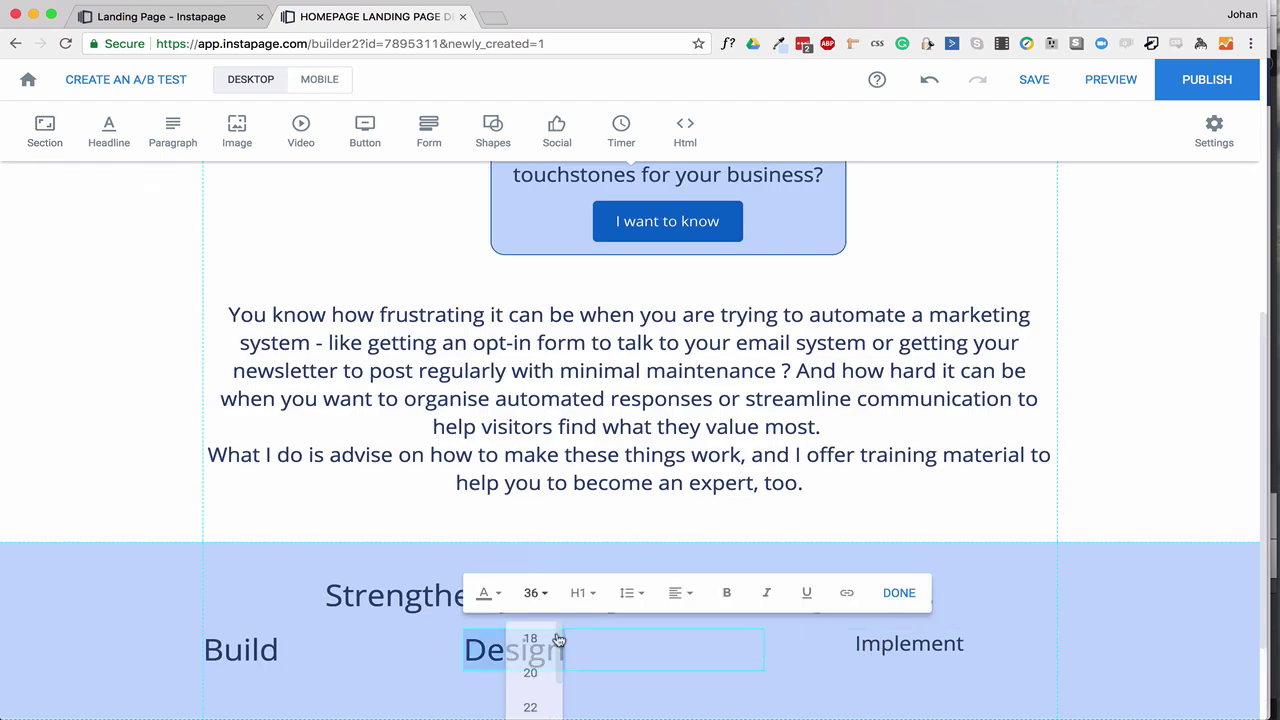
click(491, 691)
click(680, 593)
click(683, 668)
double_click(249, 654)
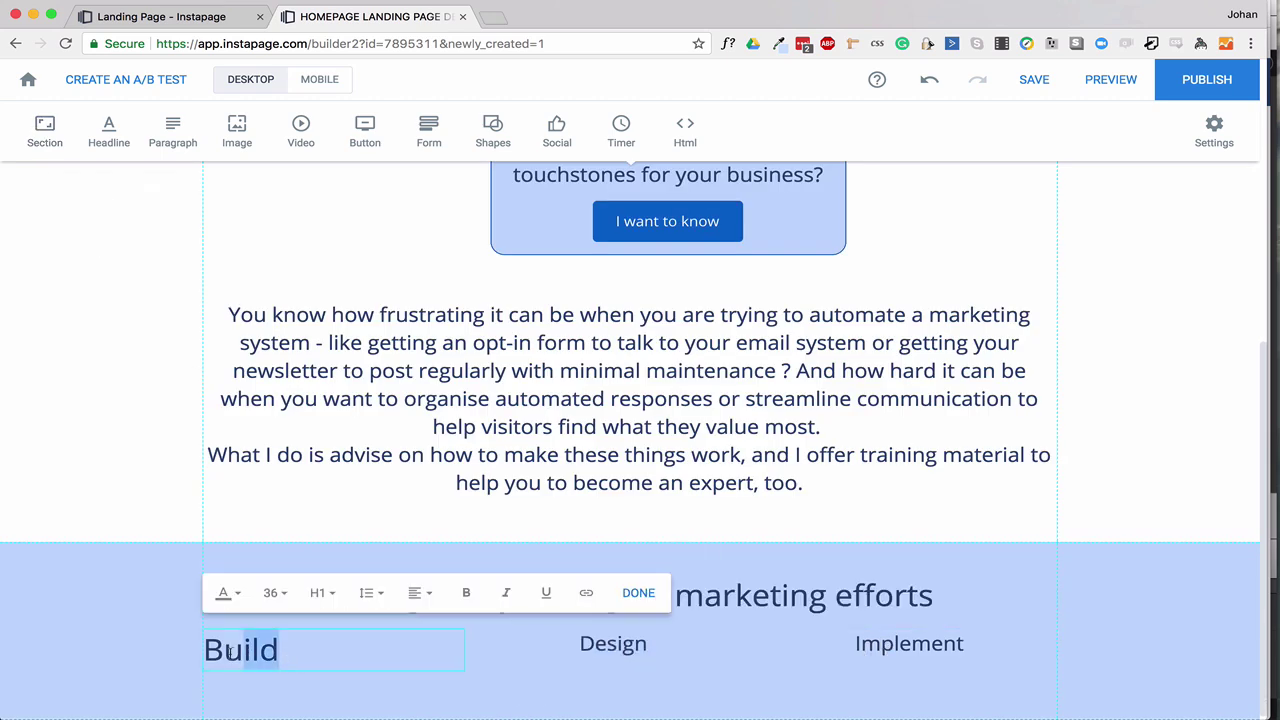
click(276, 593)
click(271, 694)
scroll(338, 456, down, 5)
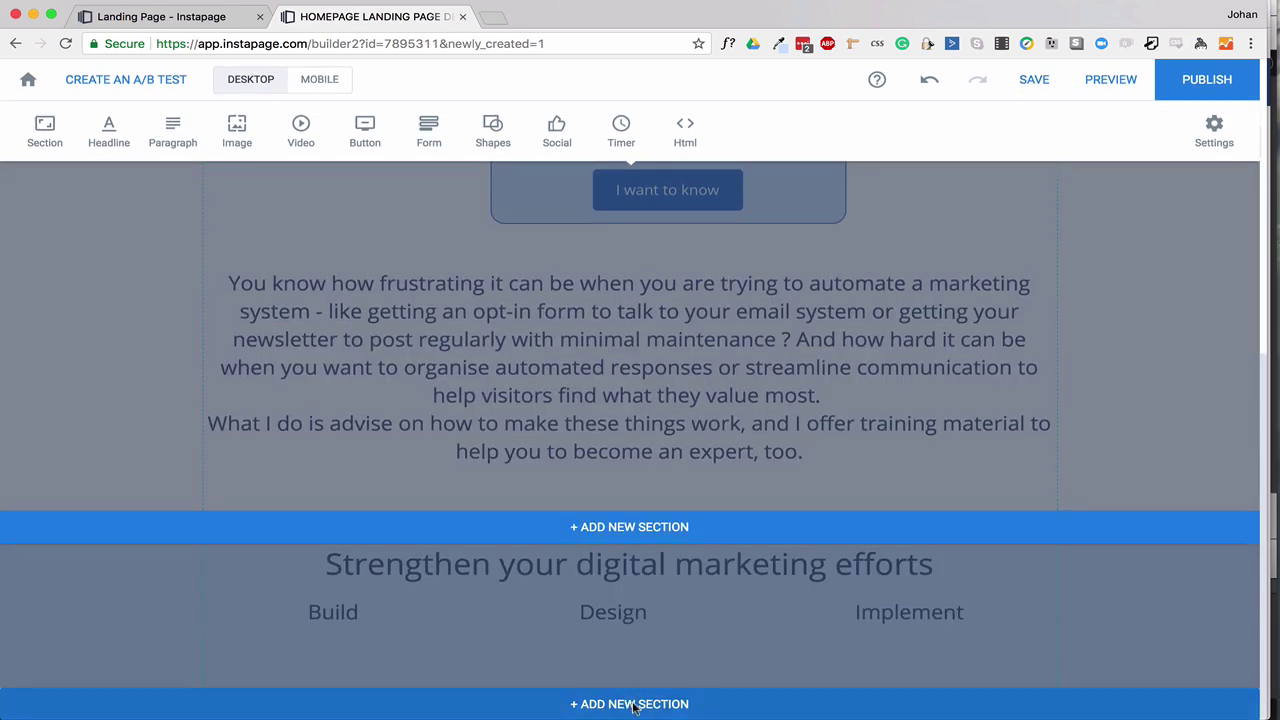
Compare against the preview, then insert gear.png from My Images into the section.
click(186, 17)
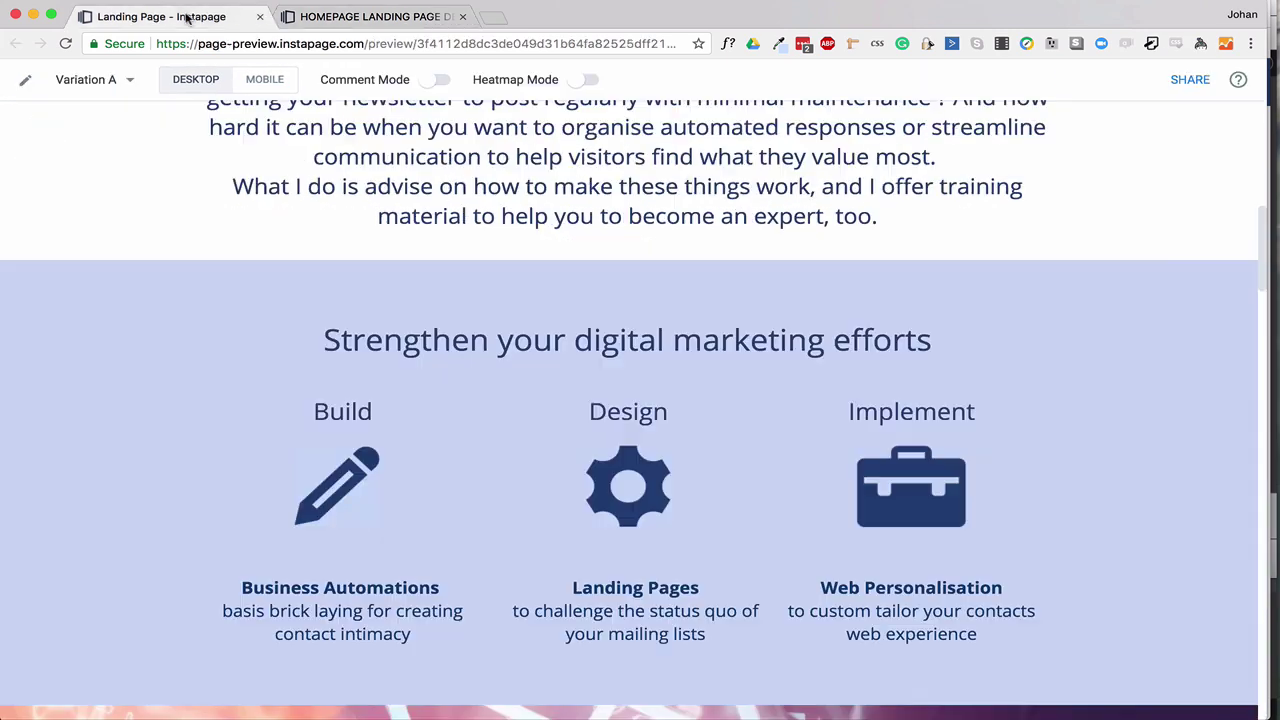
click(396, 17)
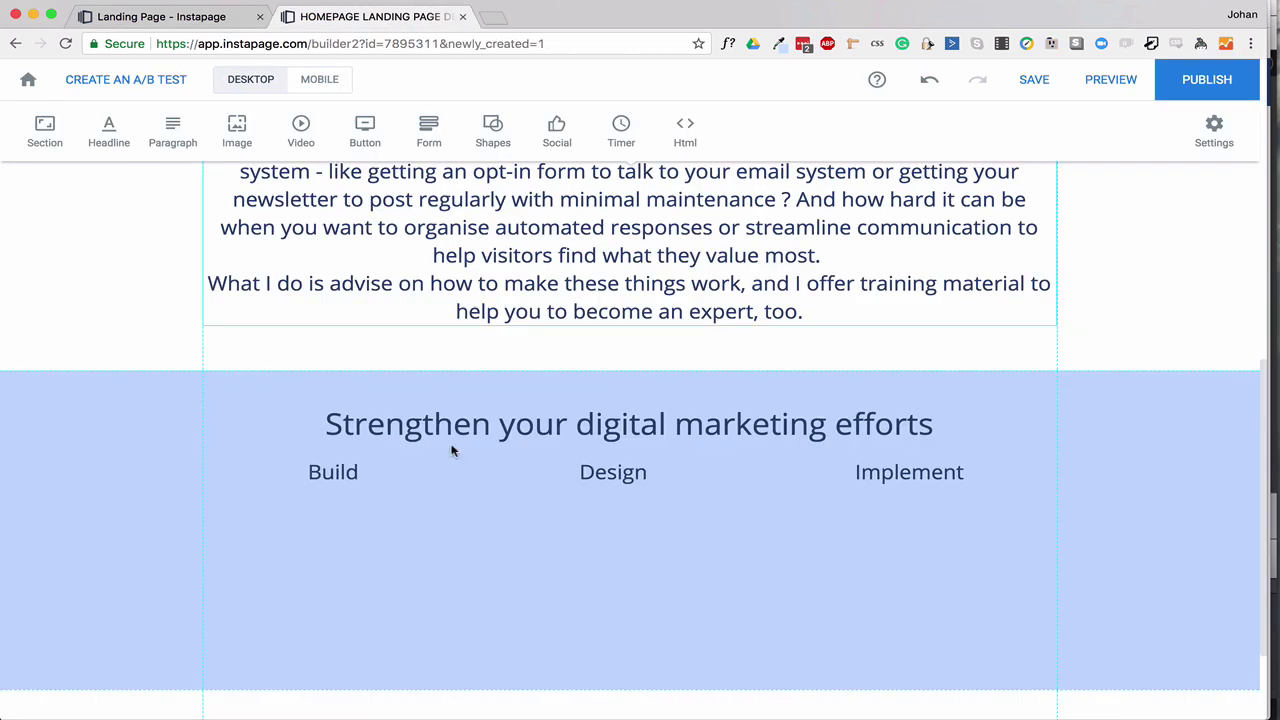
click(237, 130)
scroll(560, 500, down, 3)
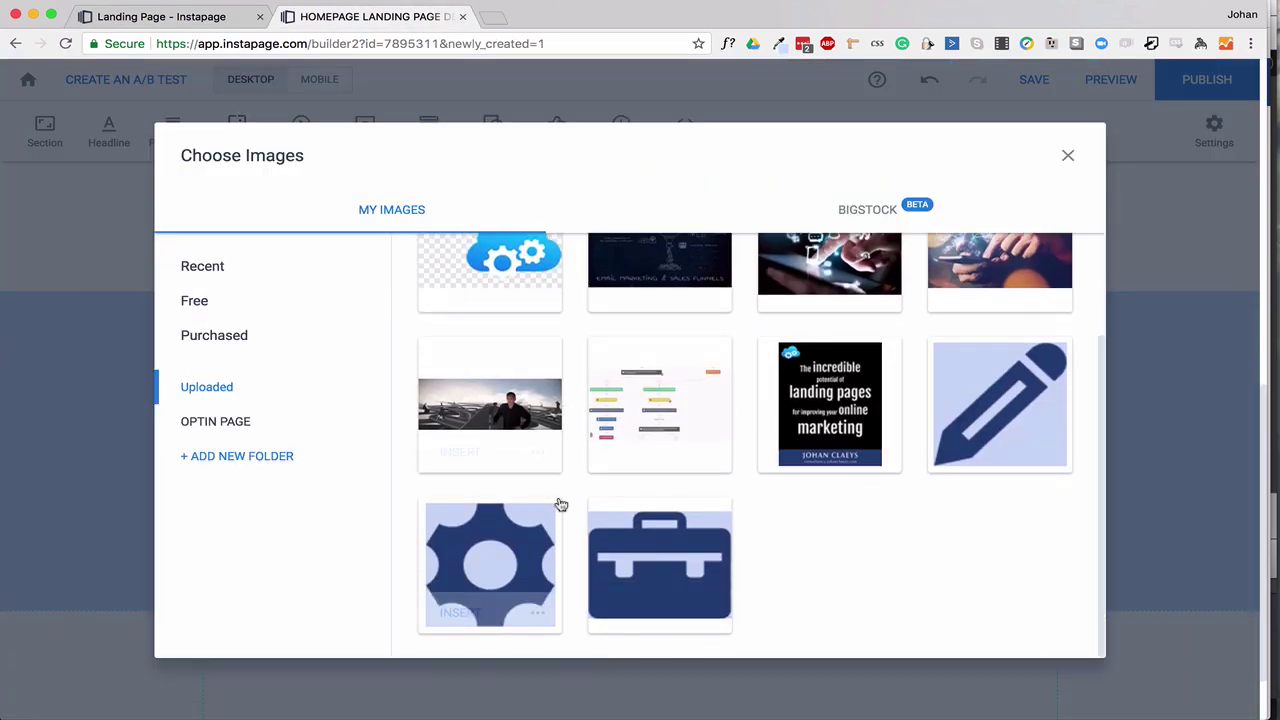
click(496, 556)
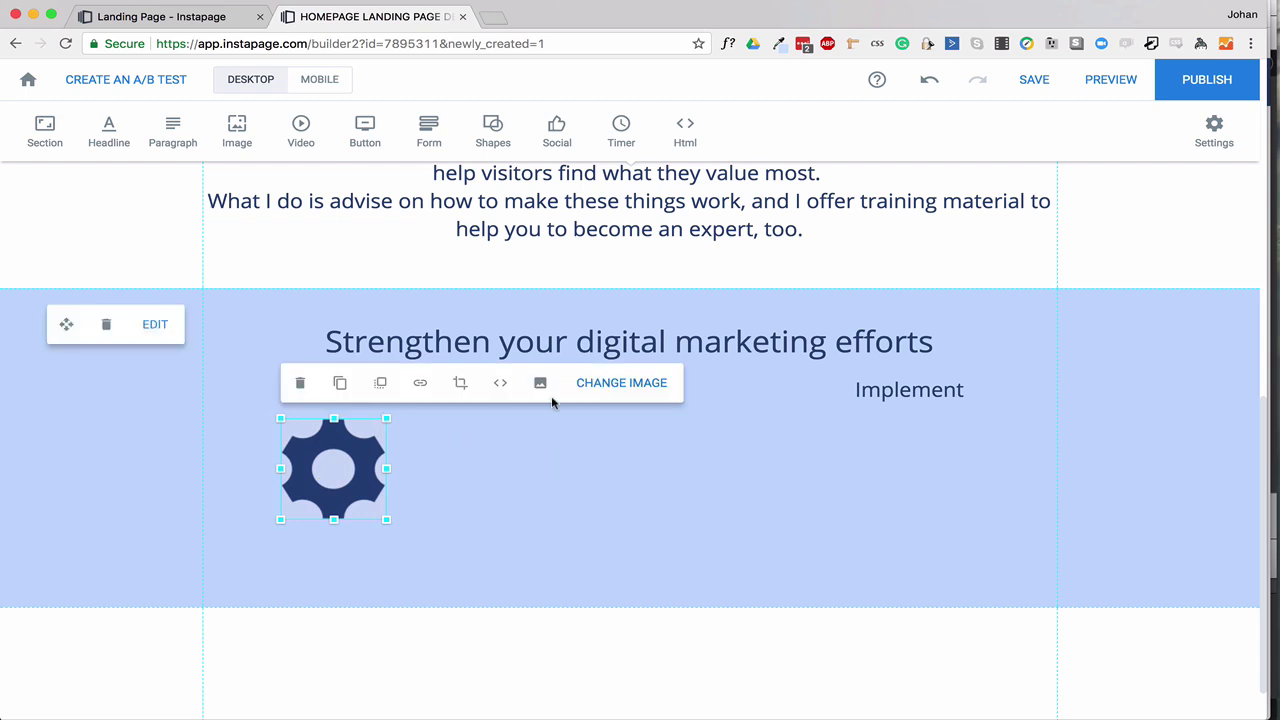
Insert the pen.png pencil icon from My Images into the section.
click(237, 130)
scroll(743, 428, down, 3)
click(994, 400)
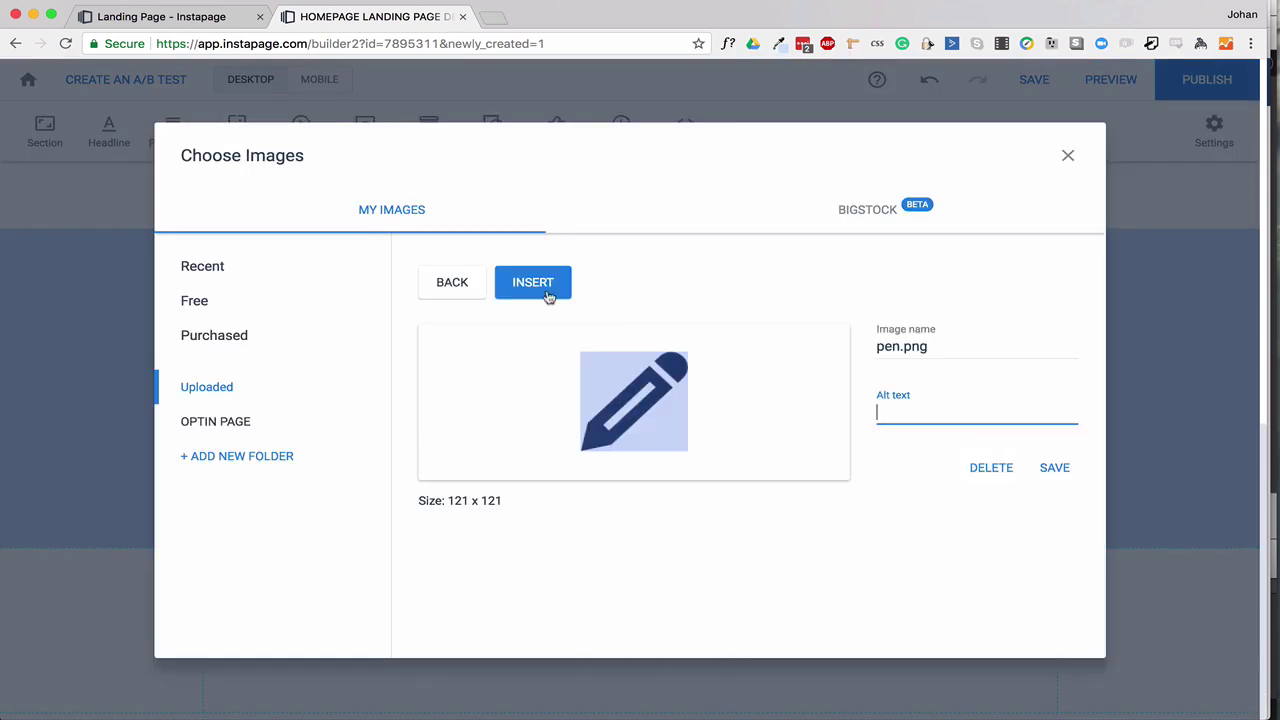
click(531, 283)
click(743, 486)
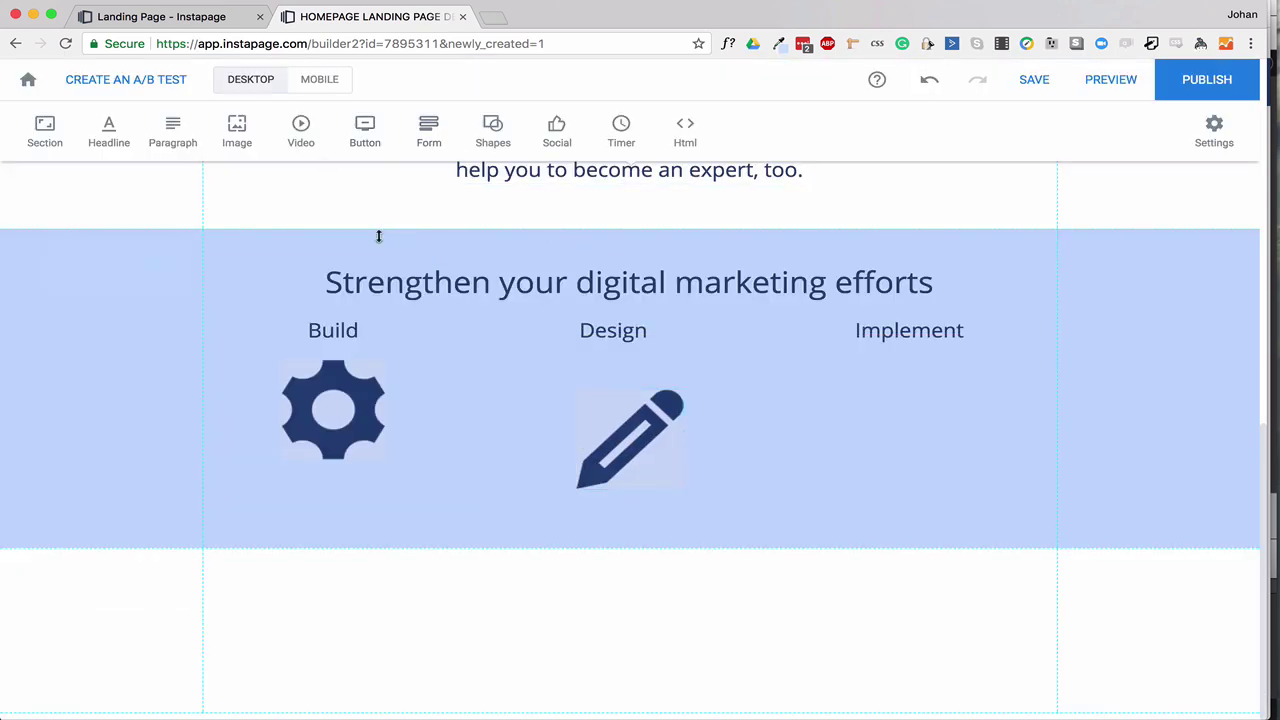
Insert the briefcase.png icon from My Images into the section.
click(237, 130)
scroll(743, 450, down, 3)
click(737, 549)
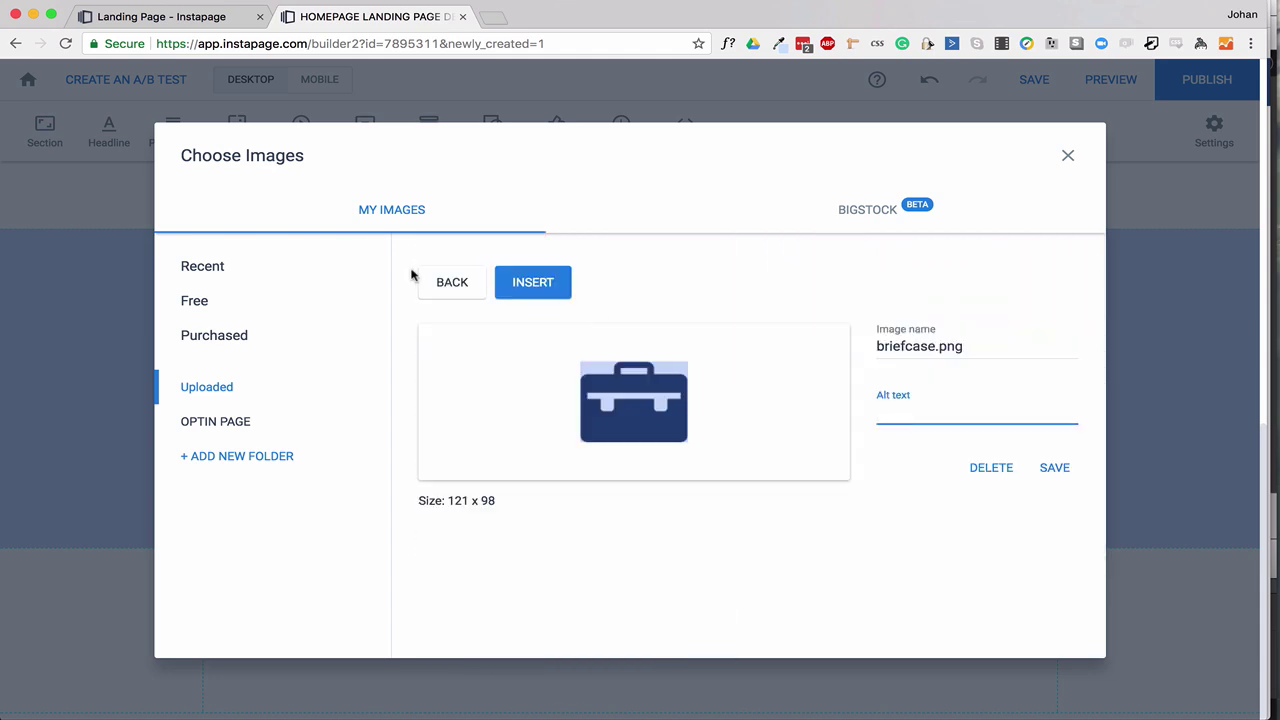
click(531, 282)
Align the icons in a row under Build, Design and Implement, and make the blue section taller.
drag(663, 443, 940, 432)
drag(684, 470, 663, 441)
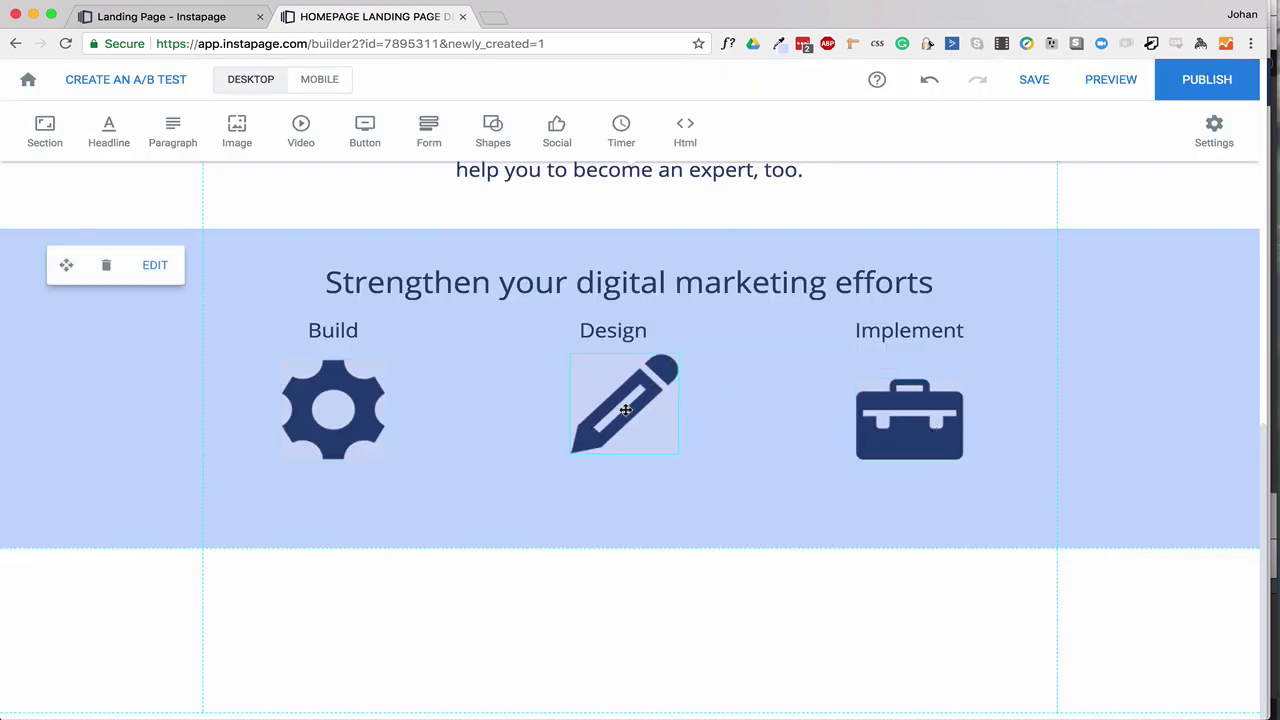
drag(885, 422, 886, 404)
click(394, 571)
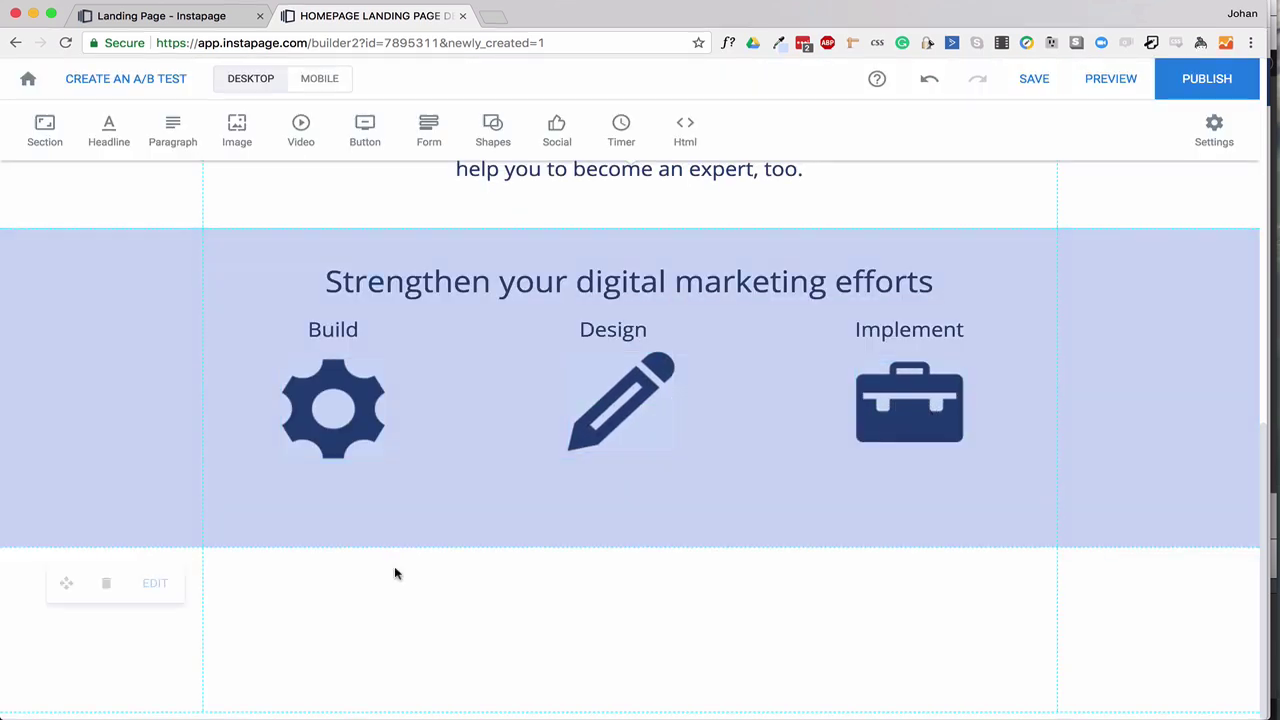
drag(410, 548, 398, 609)
Shrink the gear, pencil and briefcase icons to a smaller matching size.
click(340, 416)
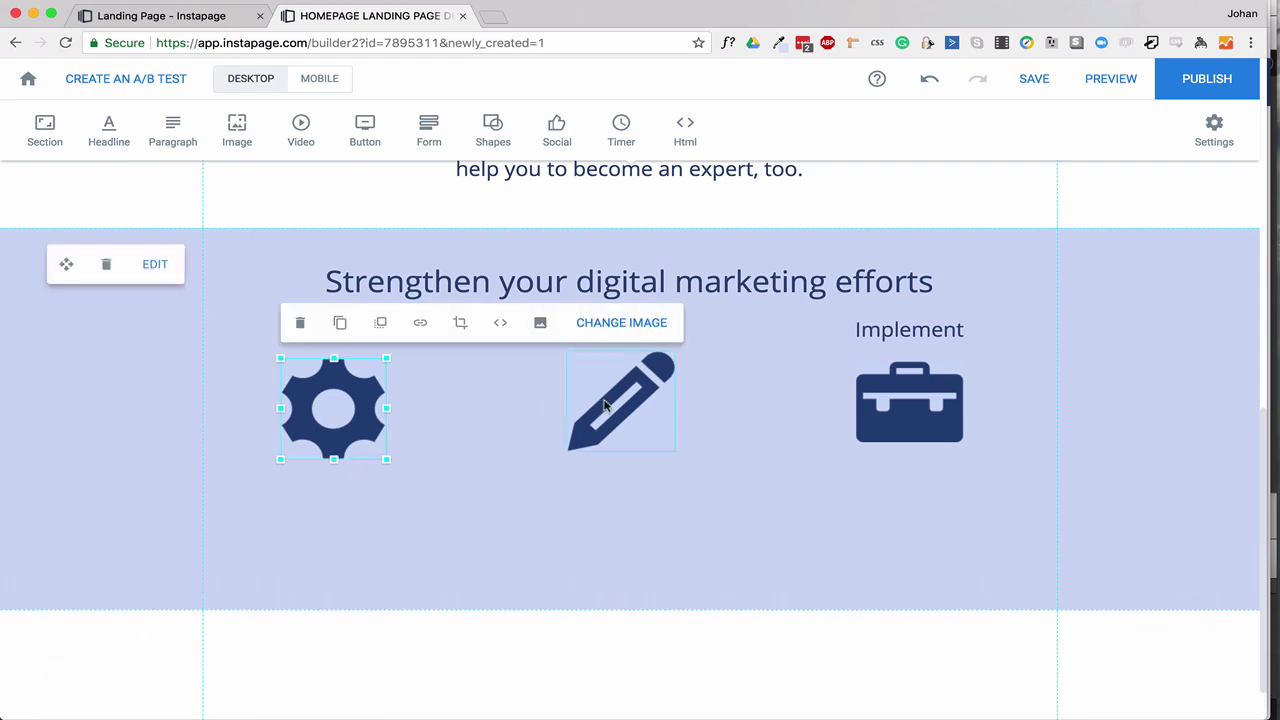
shift+click(607, 407)
shift+click(895, 410)
drag(964, 461, 926, 443)
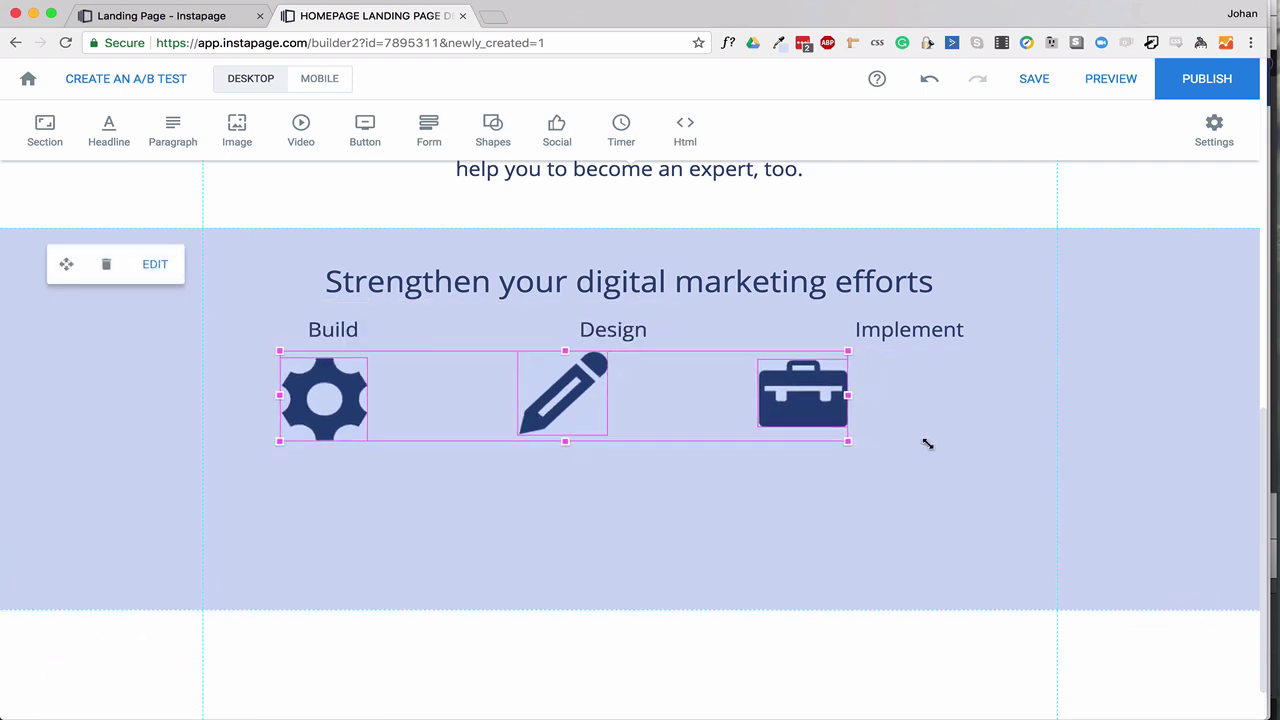
click(640, 420)
drag(660, 440, 671, 443)
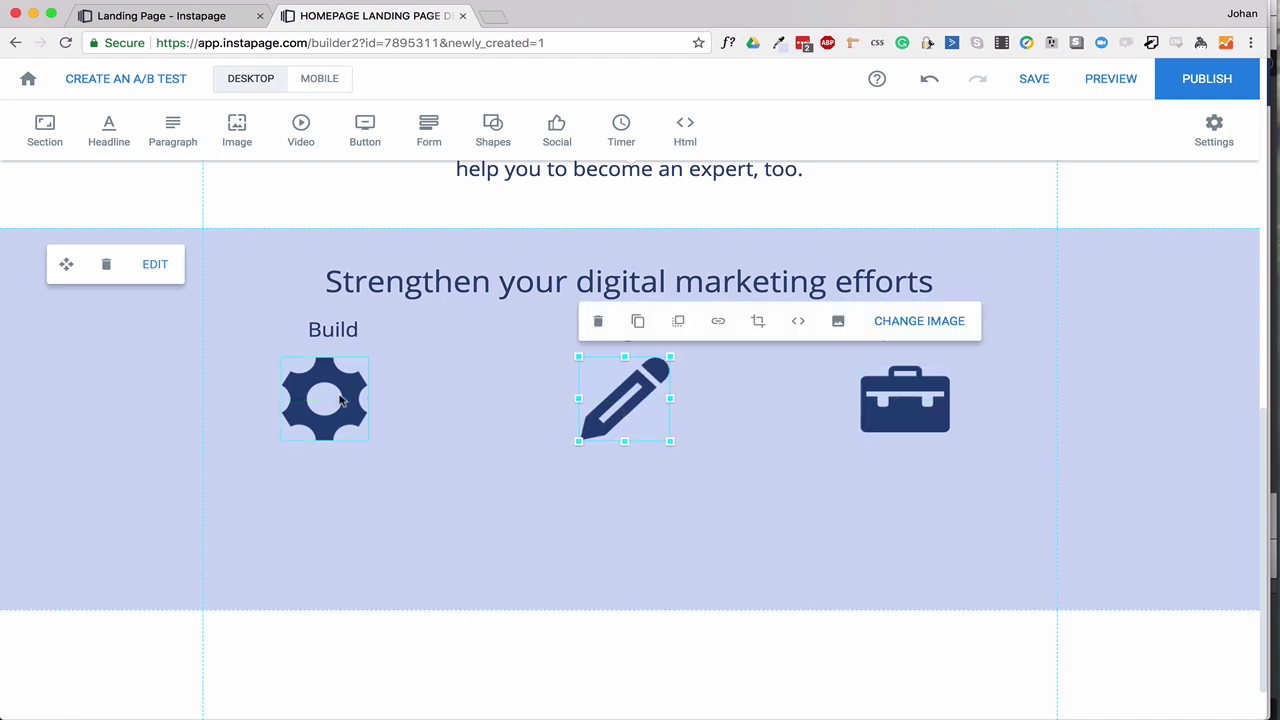
click(367, 438)
drag(371, 443, 376, 446)
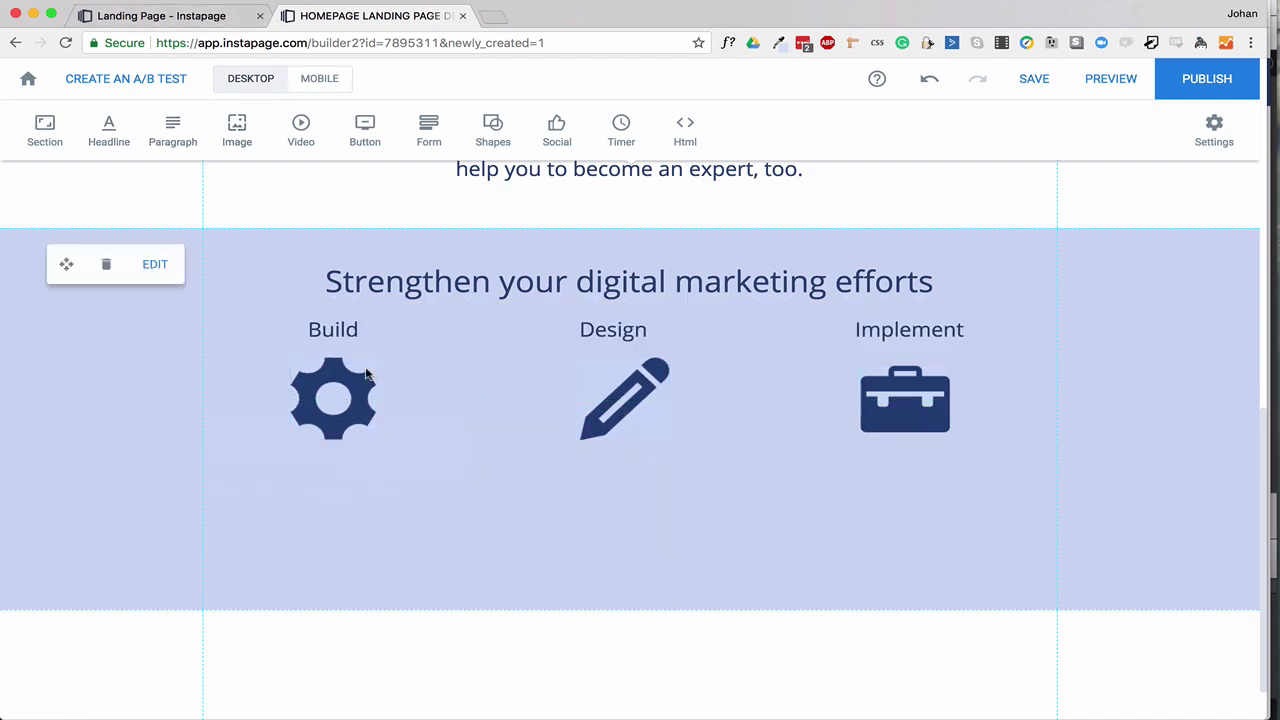
Duplicate the Build, Design and Implement headings as a label row below the icons.
click(342, 329)
shift+click(585, 331)
shift+click(866, 328)
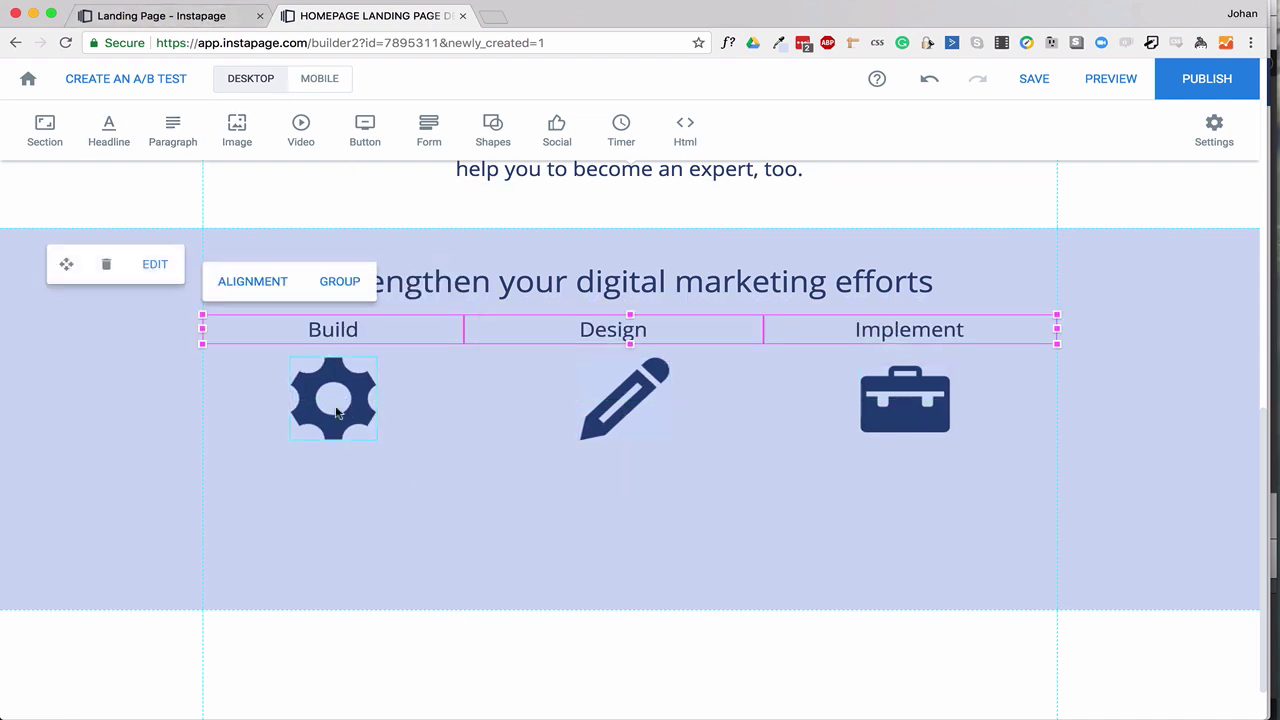
drag(525, 335, 529, 500)
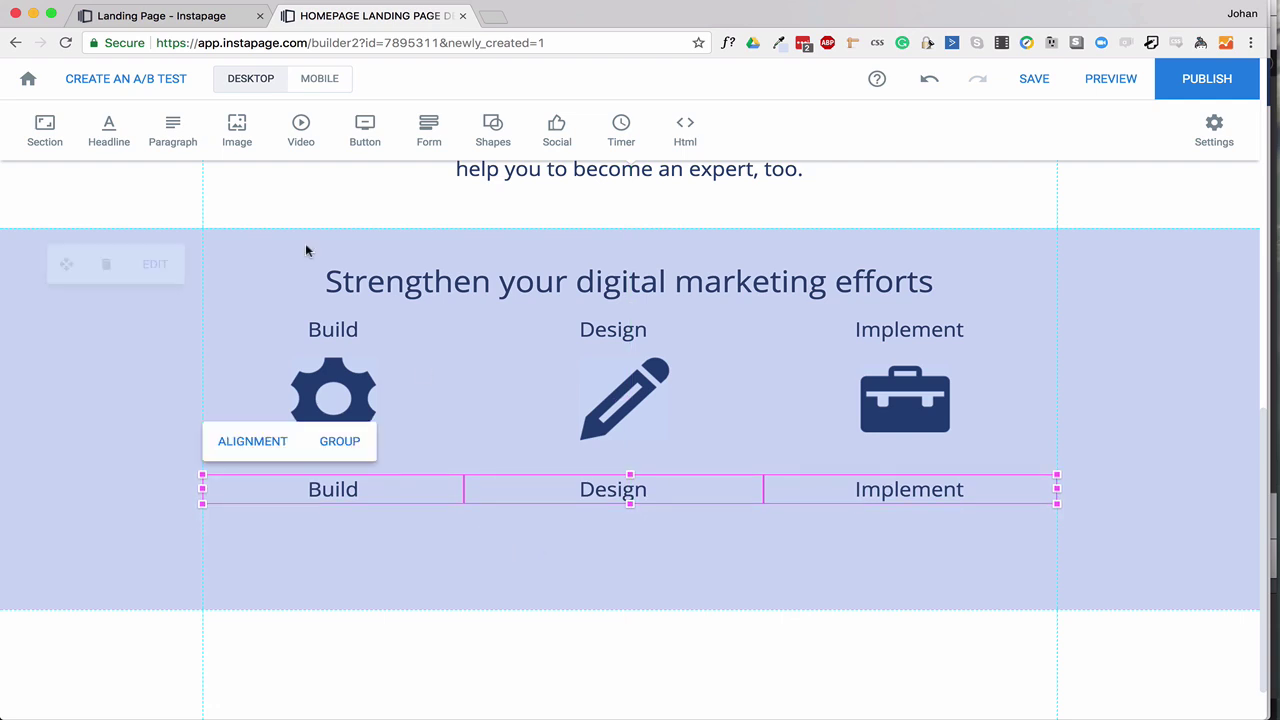
click(194, 200)
Replace the lower Build label with the Business Automations description, bolding its title.
click(150, 15)
drag(240, 580, 415, 646)
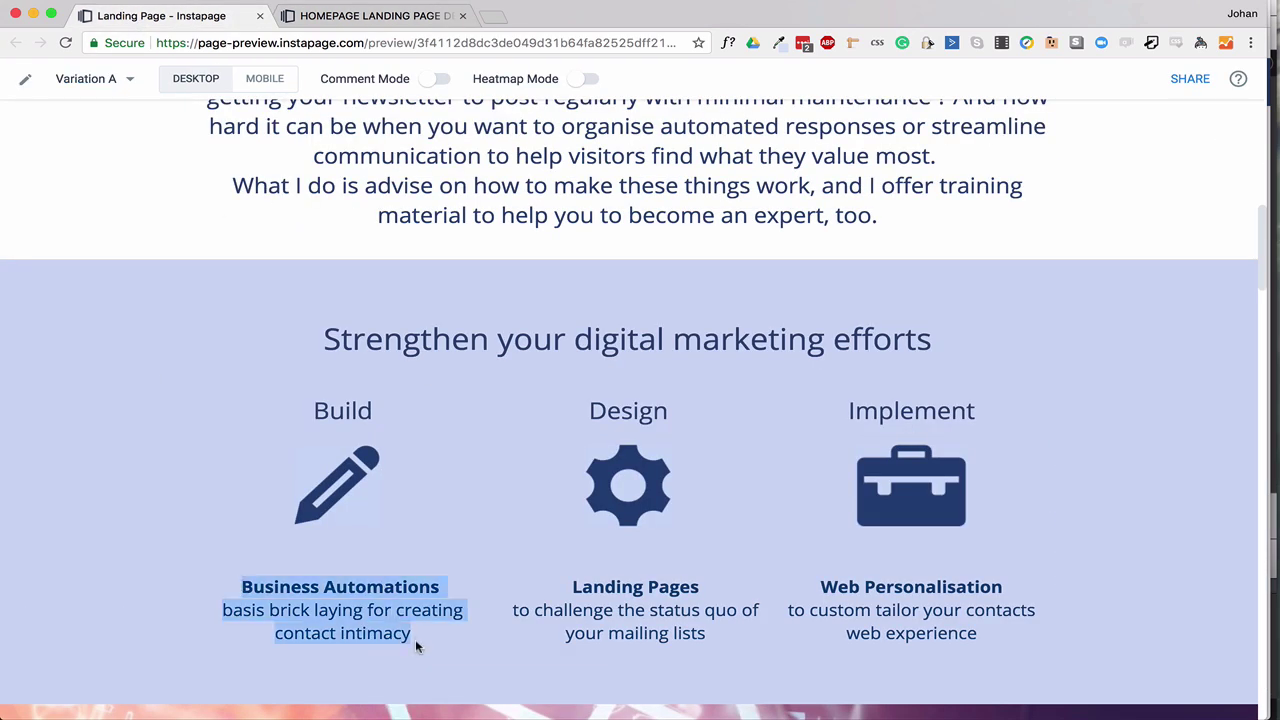
key(super+c)
key(ctrl+Tab)
double_click(336, 495)
key(super+v)
drag(220, 489, 442, 492)
key(super+b)
Replace the lower Design label with the Landing Pages description, bolding its title.
key(ctrl+Tab)
drag(515, 610, 705, 634)
key(super+c)
key(ctrl+Tab)
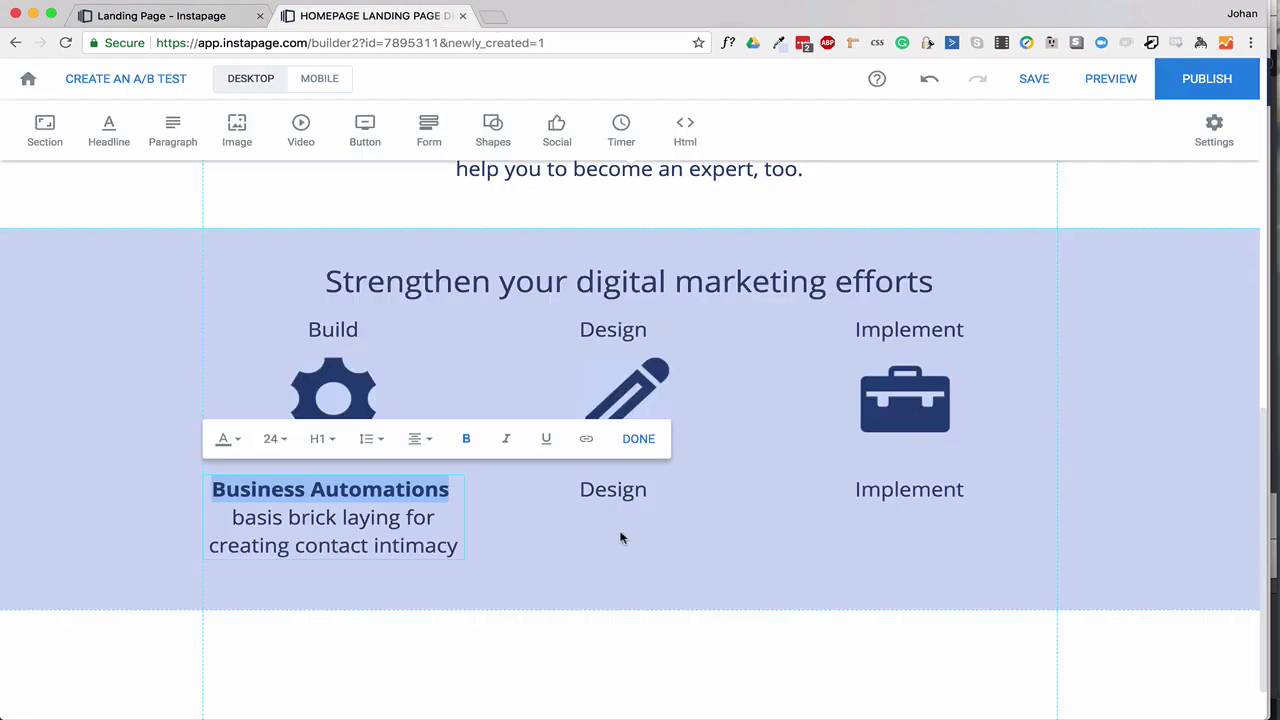
double_click(600, 490)
key(super+v)
drag(540, 490, 686, 490)
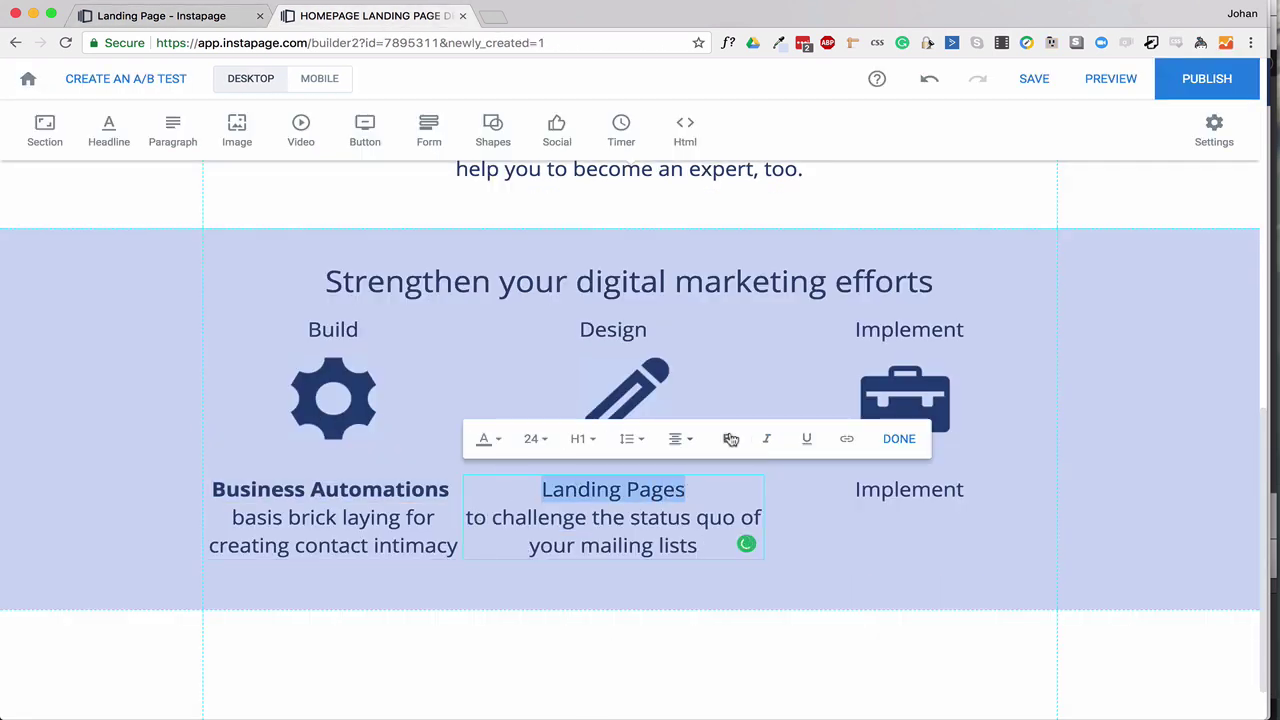
key(super+b)
Replace the Implement label with the Web Personalisation description, bolding its first line.
key(ctrl+Tab)
drag(820, 585, 977, 632)
key(super+c)
key(ctrl+Tab)
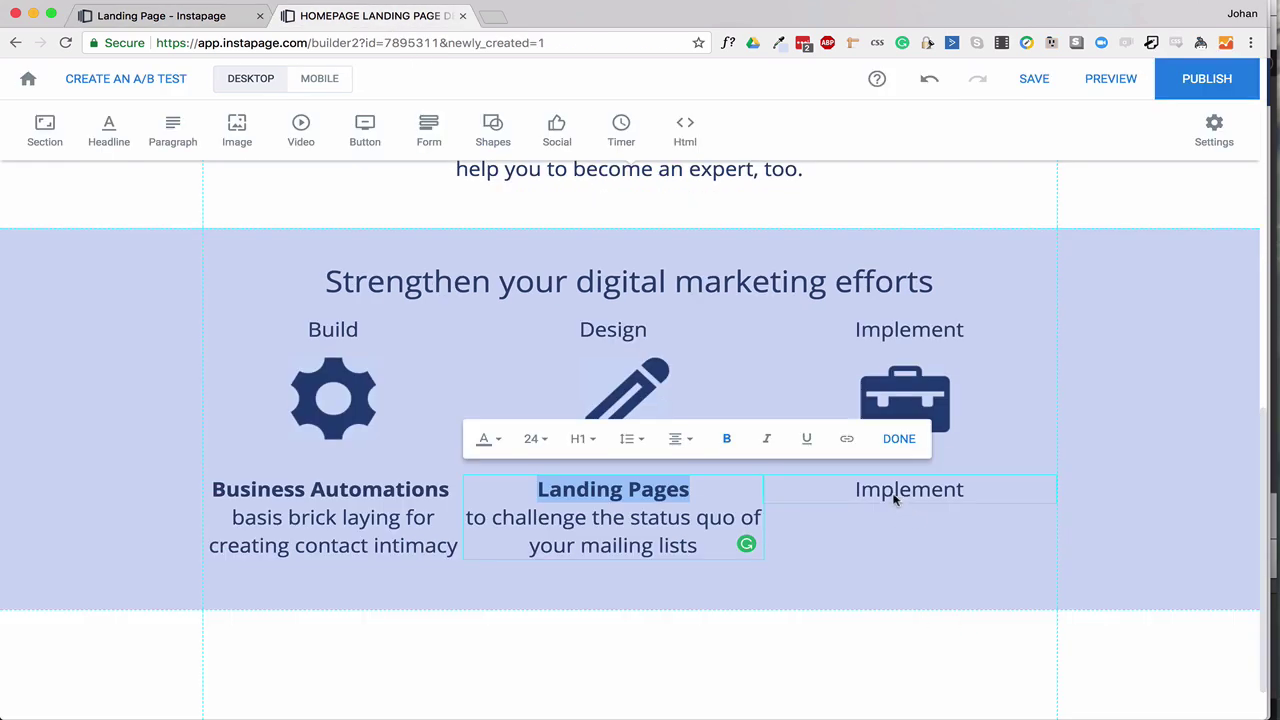
double_click(894, 491)
key(super+v)
drag(1012, 490, 785, 472)
key(super+b)
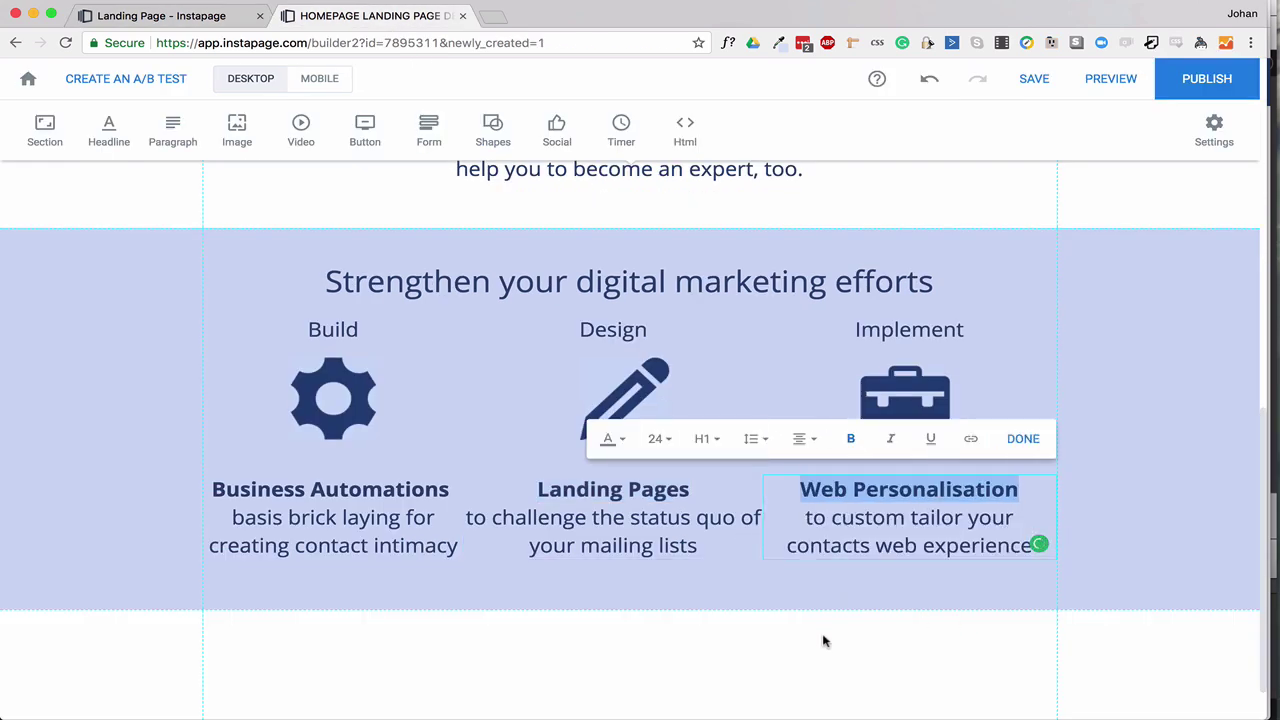
click(823, 640)
Switch to the page preview tab and scroll down to the next section.
key(ctrl+Tab)
scroll(400, 512, down, 5)
scroll(400, 512, down, 2)
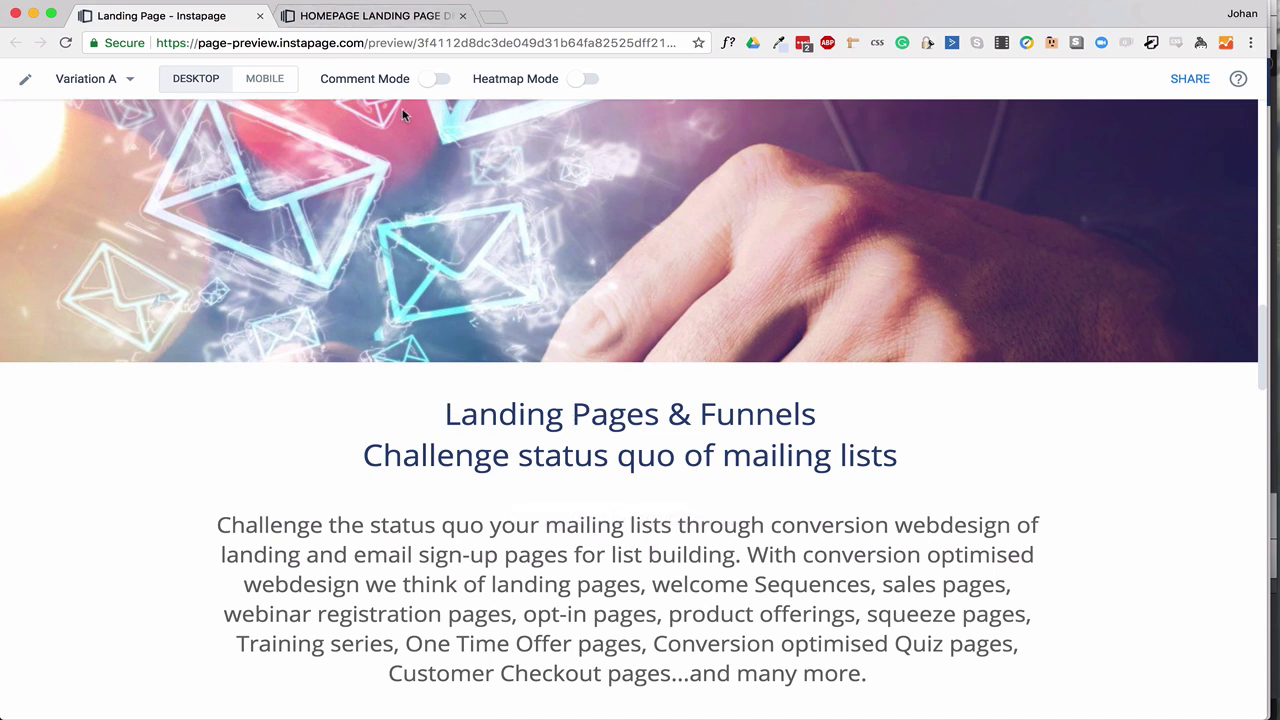
Set the envelopes image as the background of the section below the features.
click(370, 15)
click(158, 583)
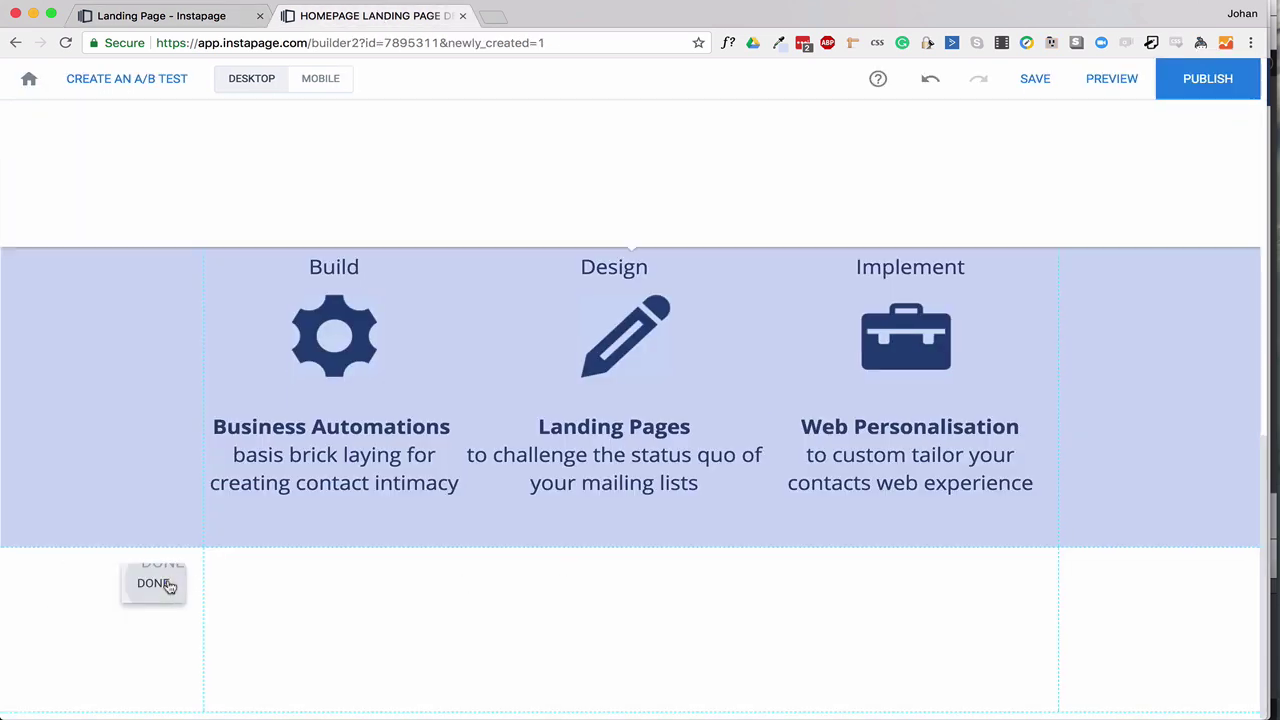
click(299, 170)
scroll(767, 563, down, 3)
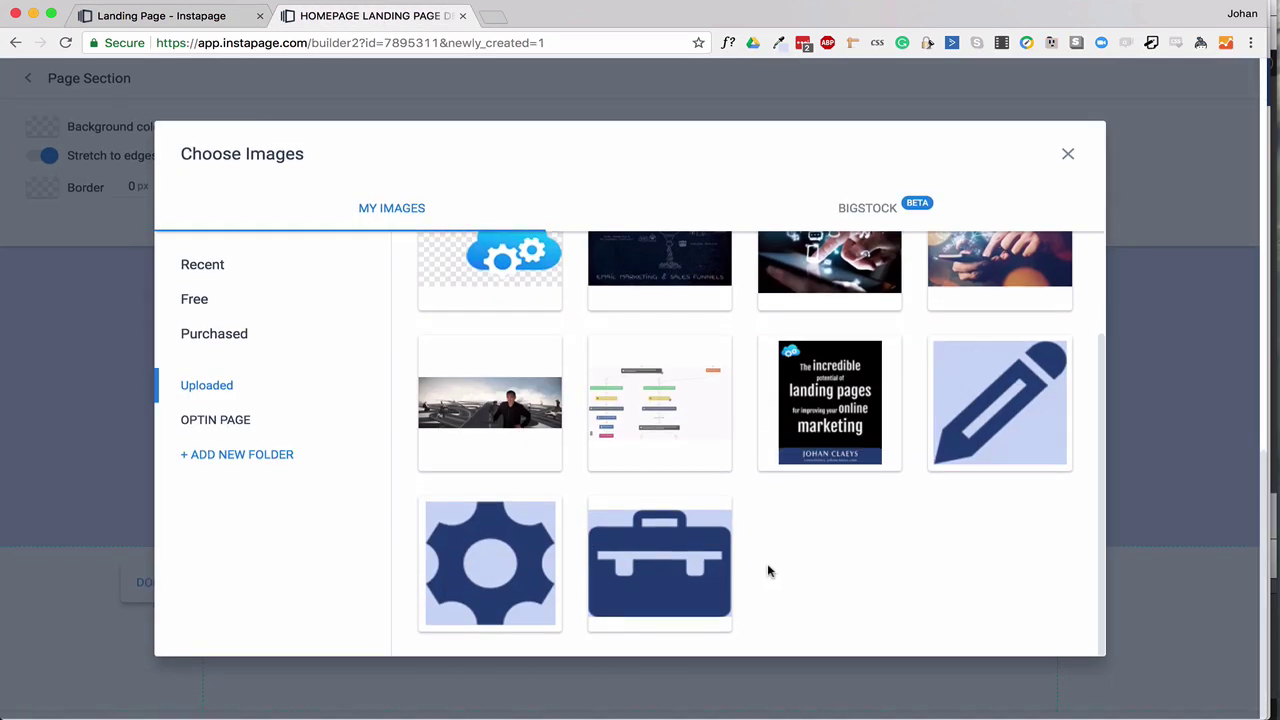
scroll(767, 563, up, 3)
click(970, 426)
scroll(400, 600, down, 2)
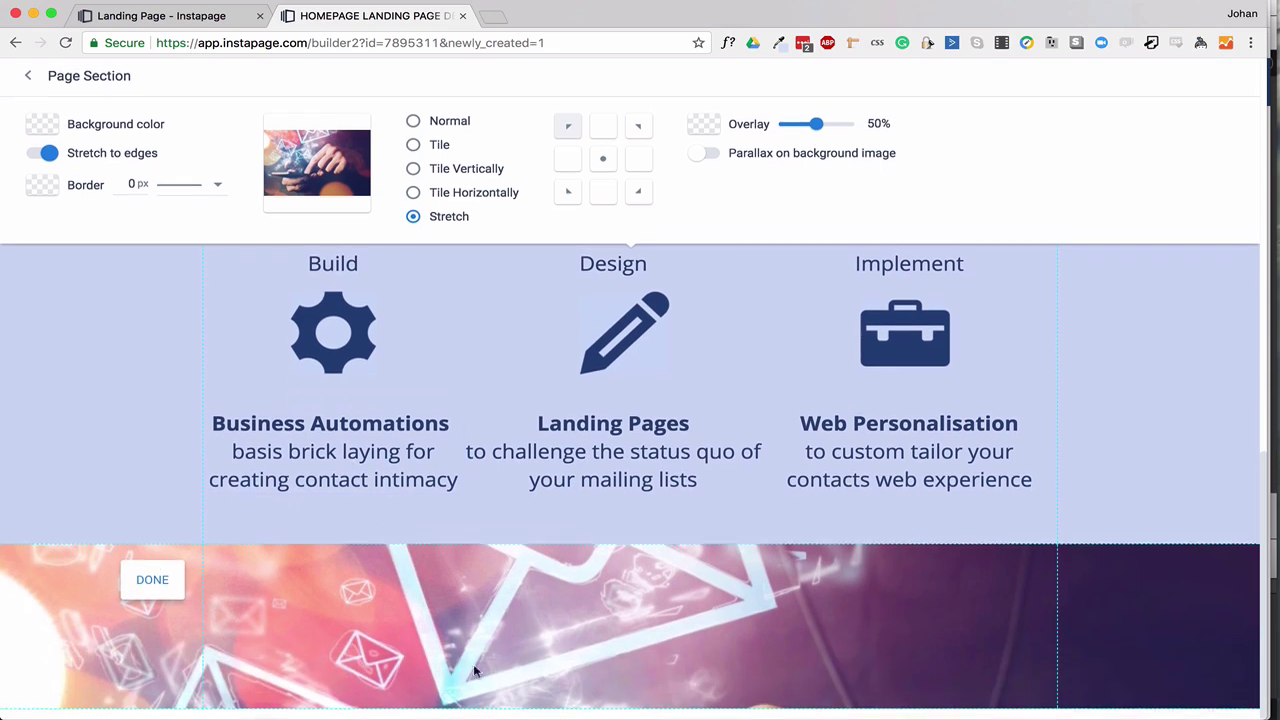
click(30, 81)
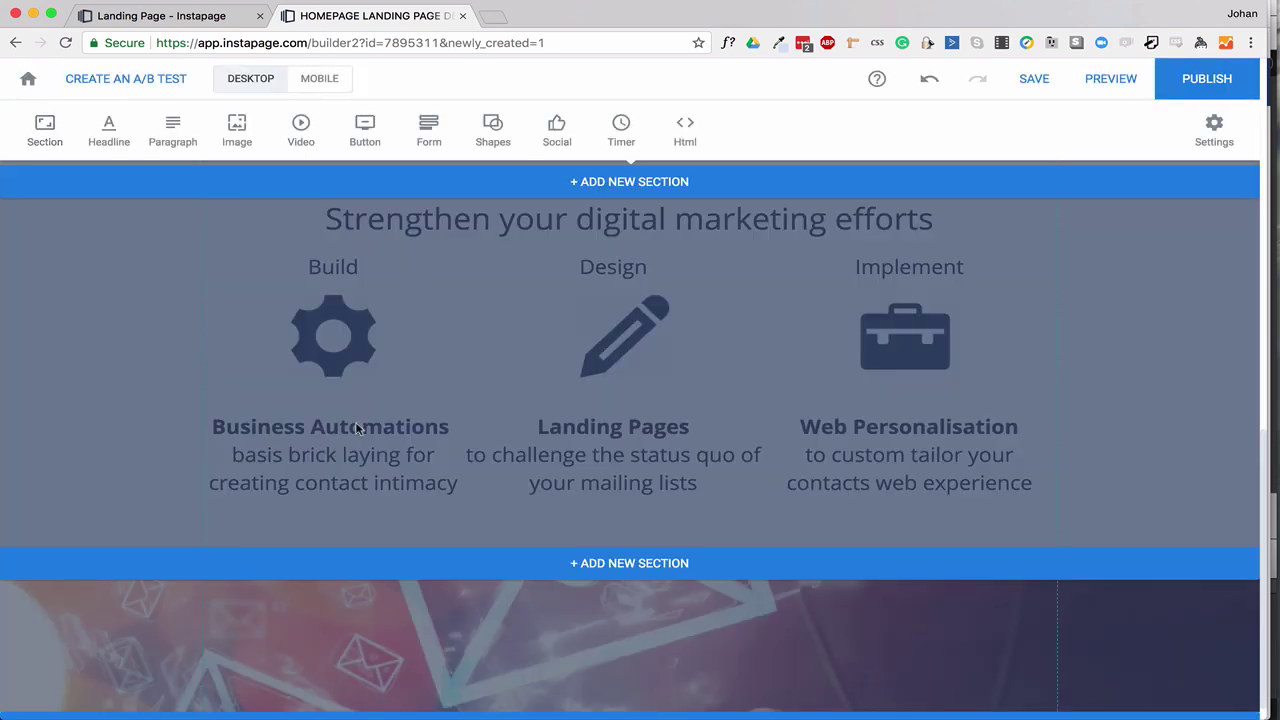
Resize the envelopes banner section and reposition the heading and paragraph within it.
scroll(644, 576, down, 3)
drag(651, 543, 643, 686)
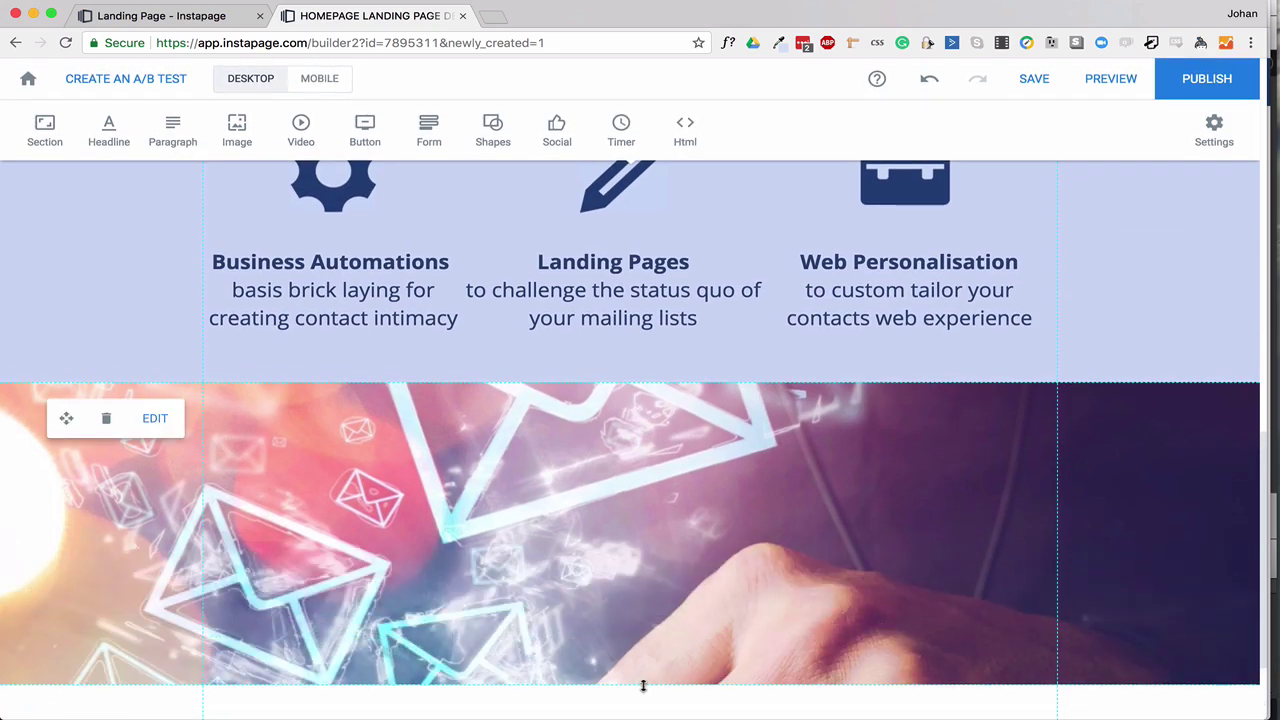
scroll(643, 600, down, 3)
scroll(646, 650, down, 3)
scroll(600, 450, up, 10)
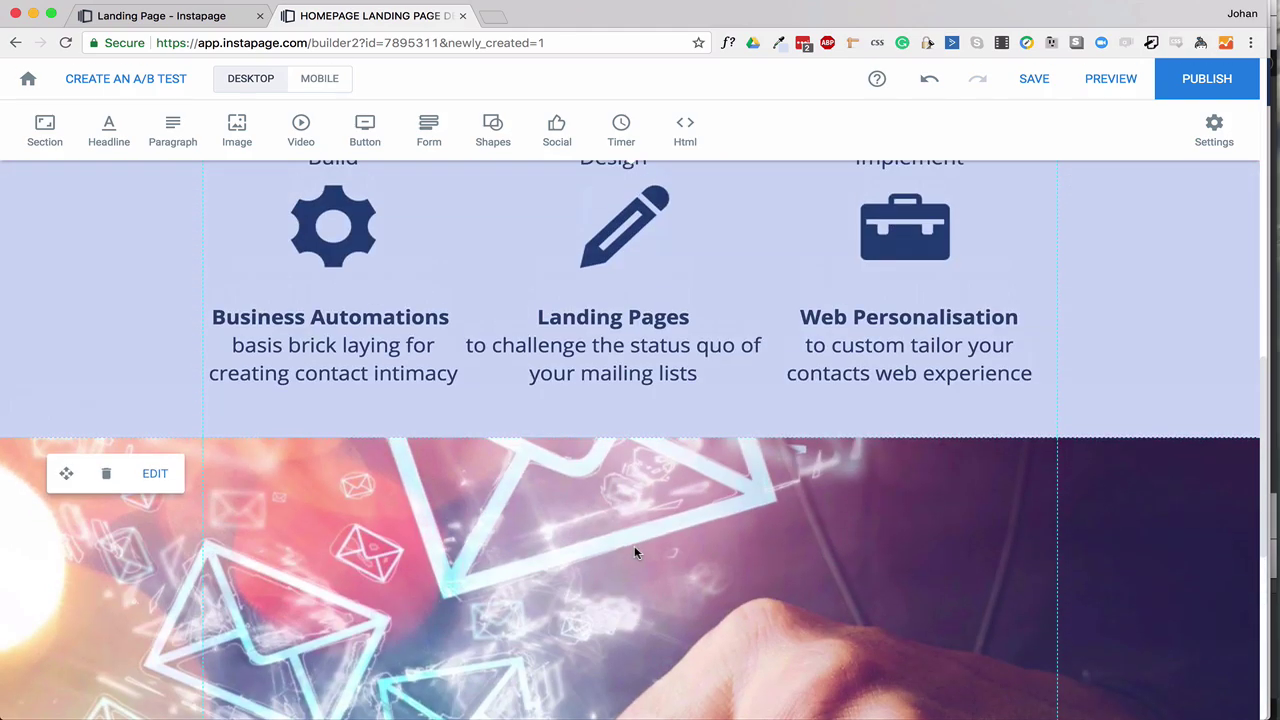
drag(498, 361, 569, 557)
scroll(571, 351, down, 5)
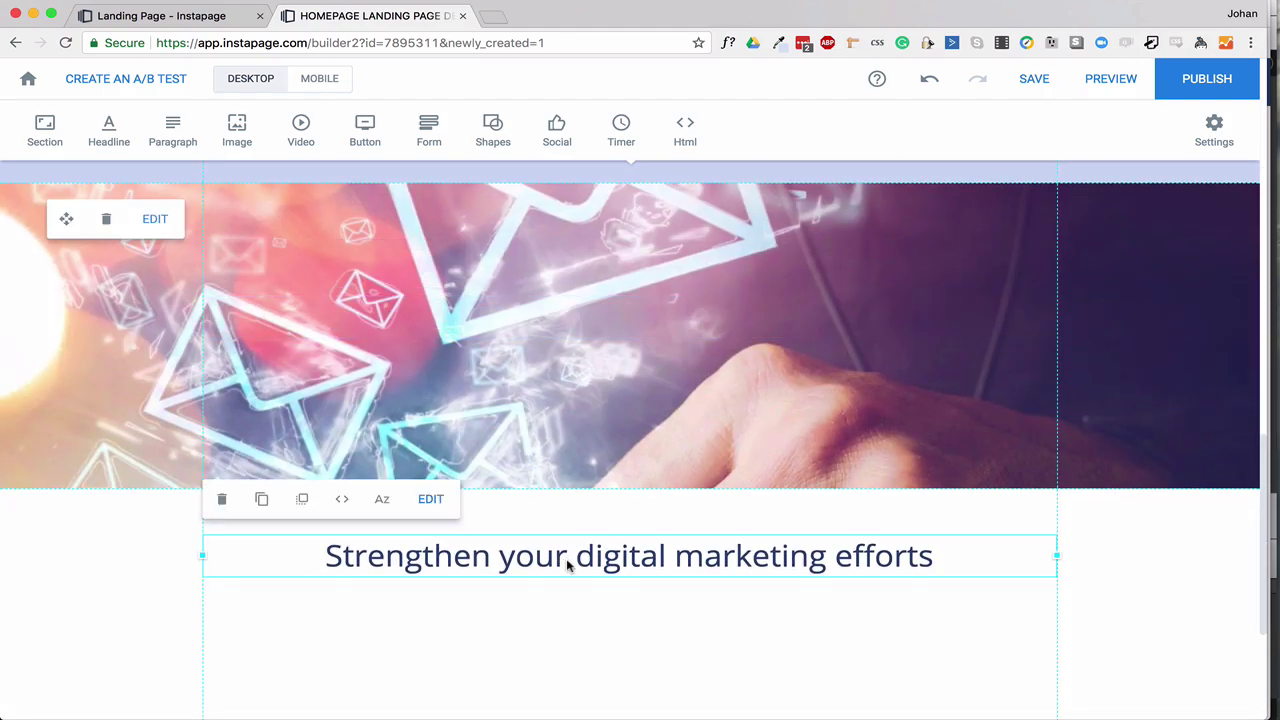
scroll(570, 450, up, 8)
drag(580, 458, 580, 574)
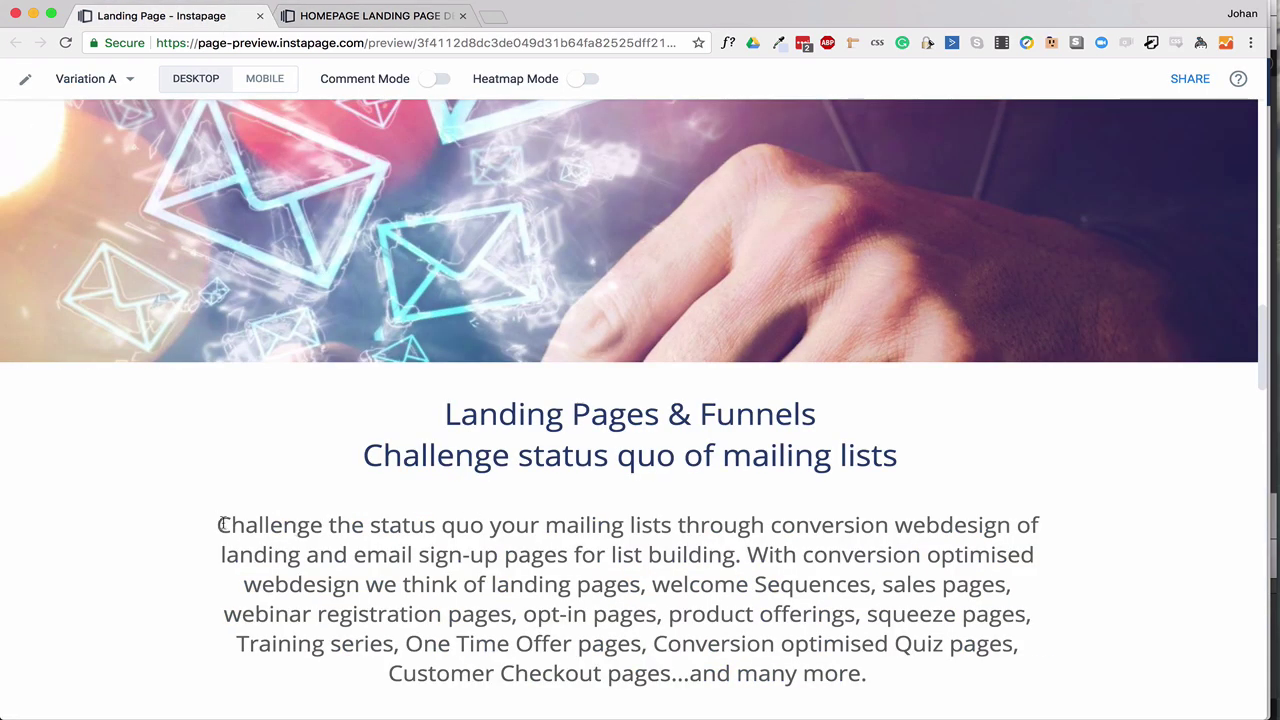
Paste the 'Challenge the status quo…' paragraph under the heading and colour it dark grey.
drag(218, 524, 866, 673)
key(ctrl+c)
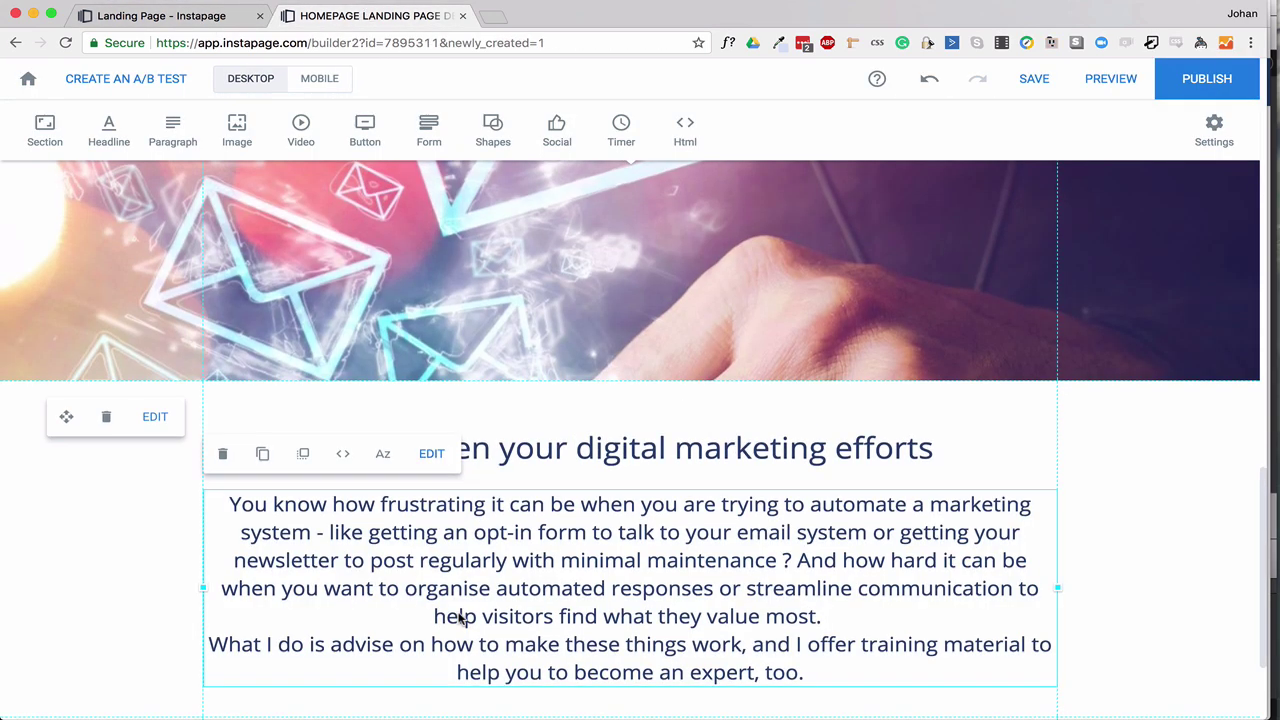
double_click(443, 580)
key(ctrl+a)
key(ctrl+v)
click(226, 449)
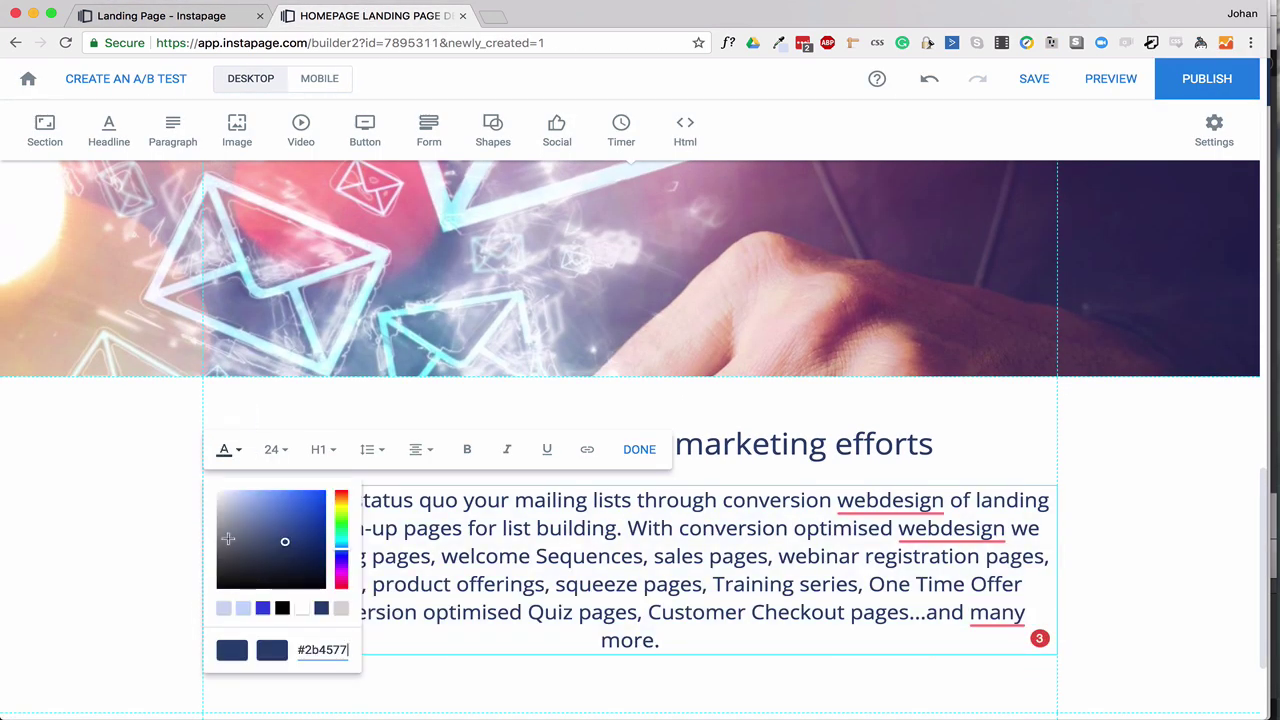
drag(228, 539, 214, 565)
click(639, 449)
scroll(600, 530, down, 3)
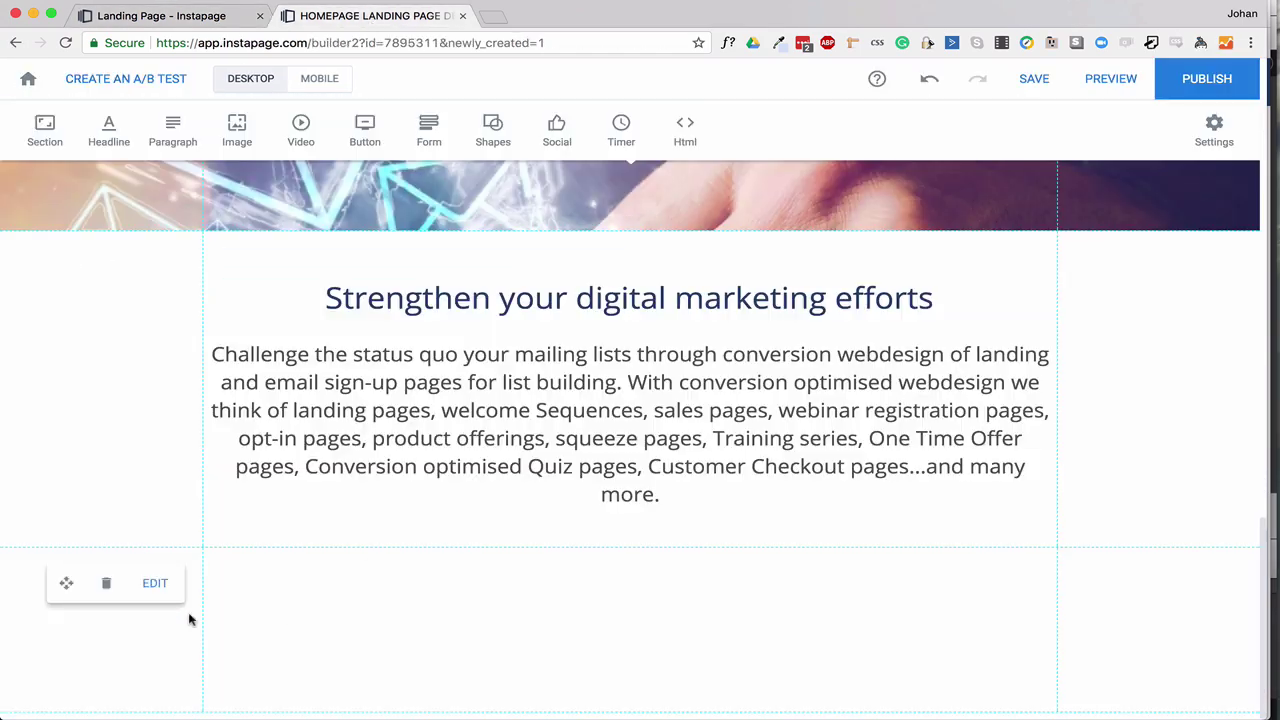
Make the funnel sketch image the lower section's background and enlarge the section.
click(154, 583)
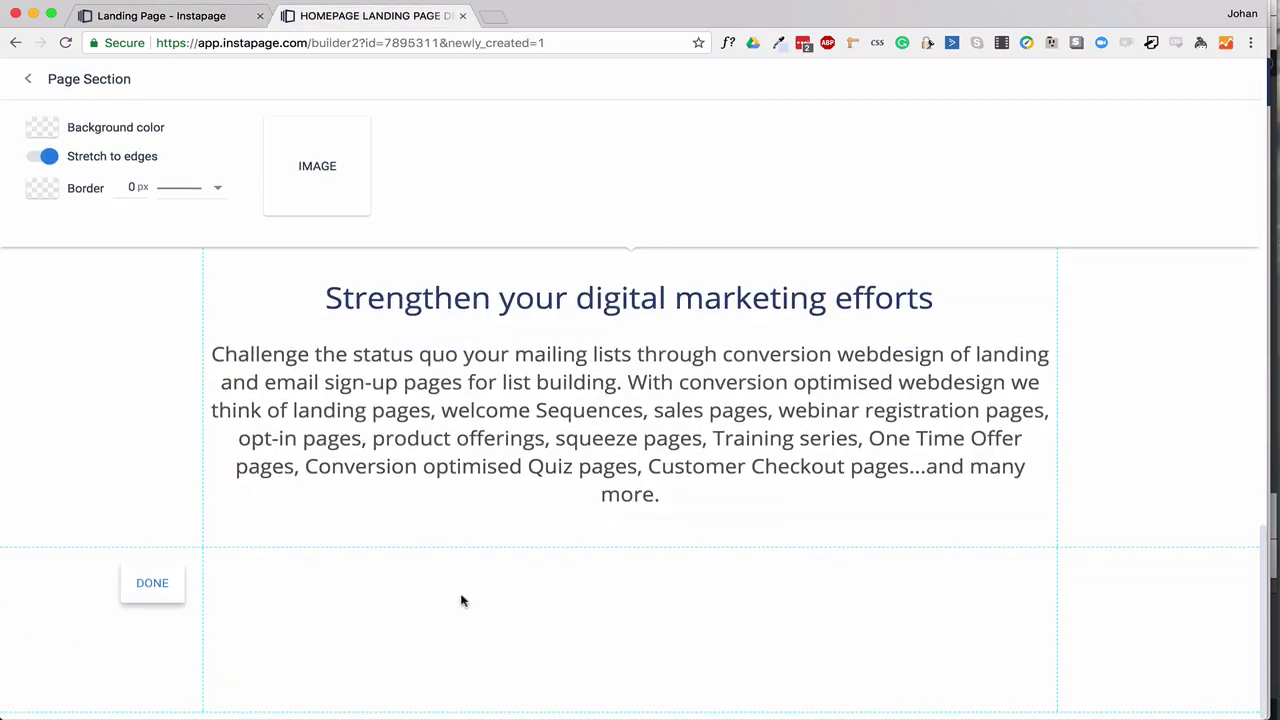
click(317, 166)
click(543, 503)
click(152, 583)
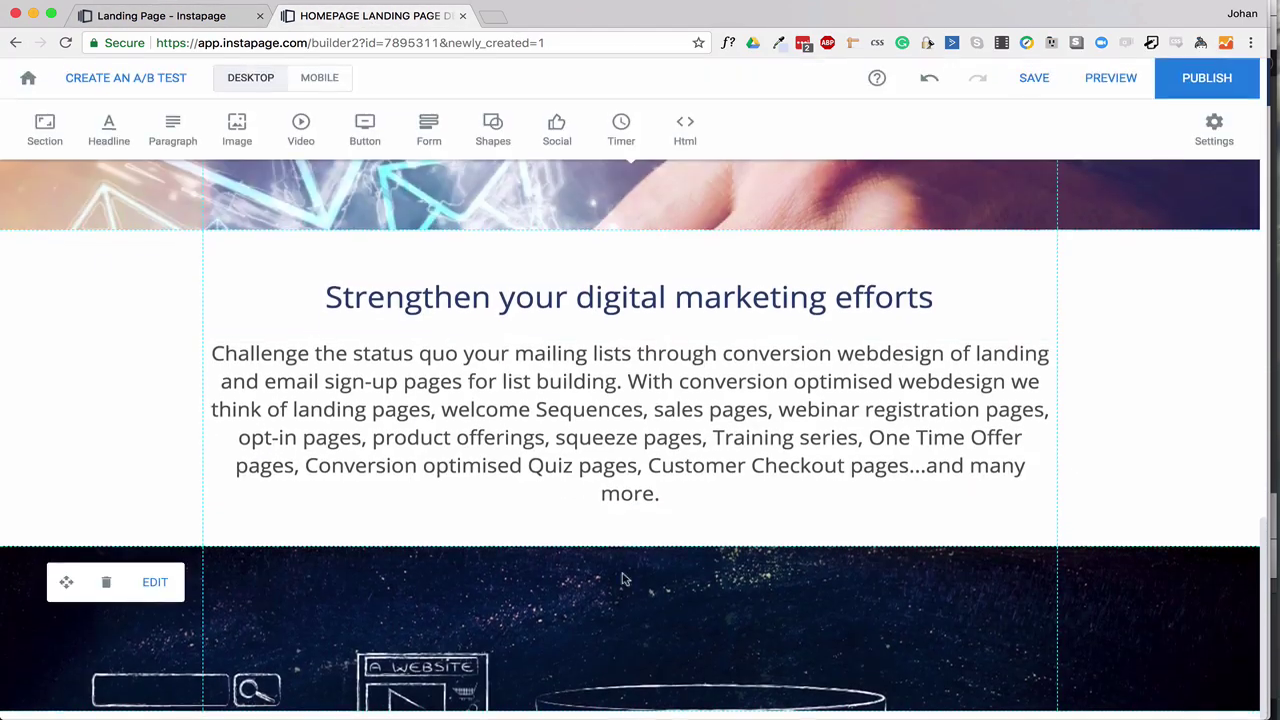
scroll(660, 577, down, 3)
scroll(620, 600, down, 3)
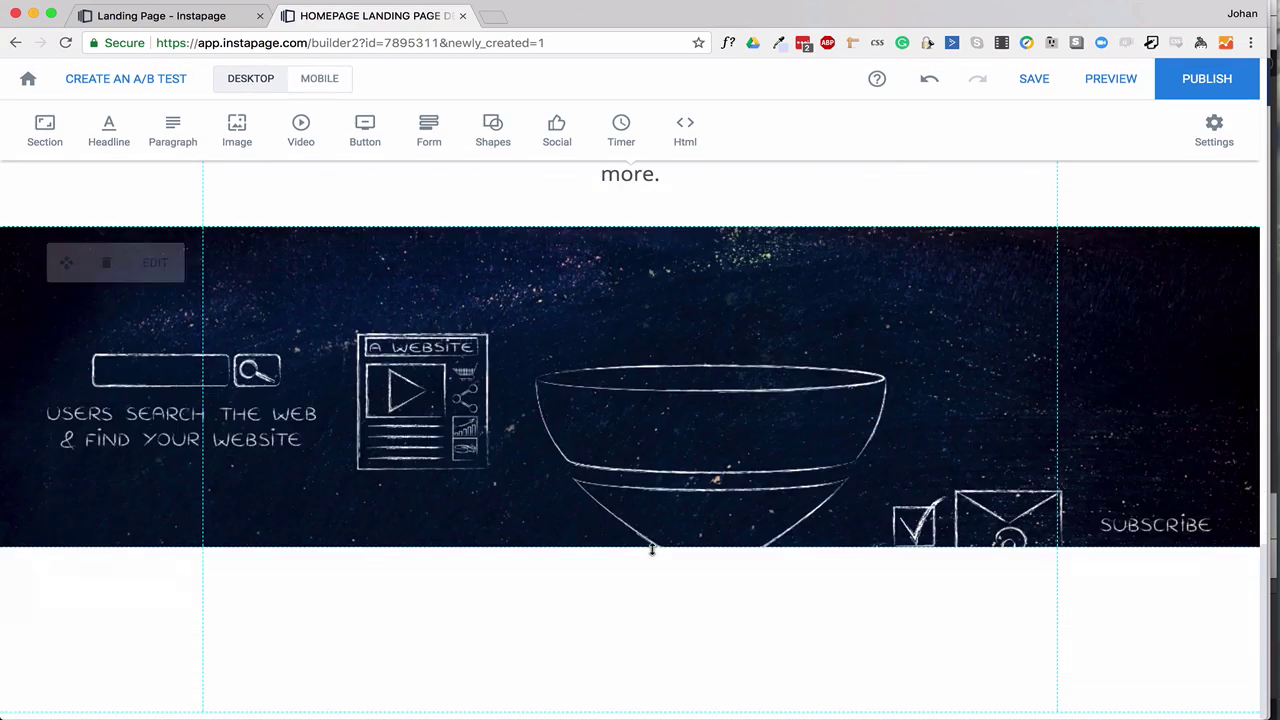
drag(651, 549, 651, 578)
scroll(409, 334, up, 5)
drag(408, 285, 400, 625)
scroll(249, 212, up, 5)
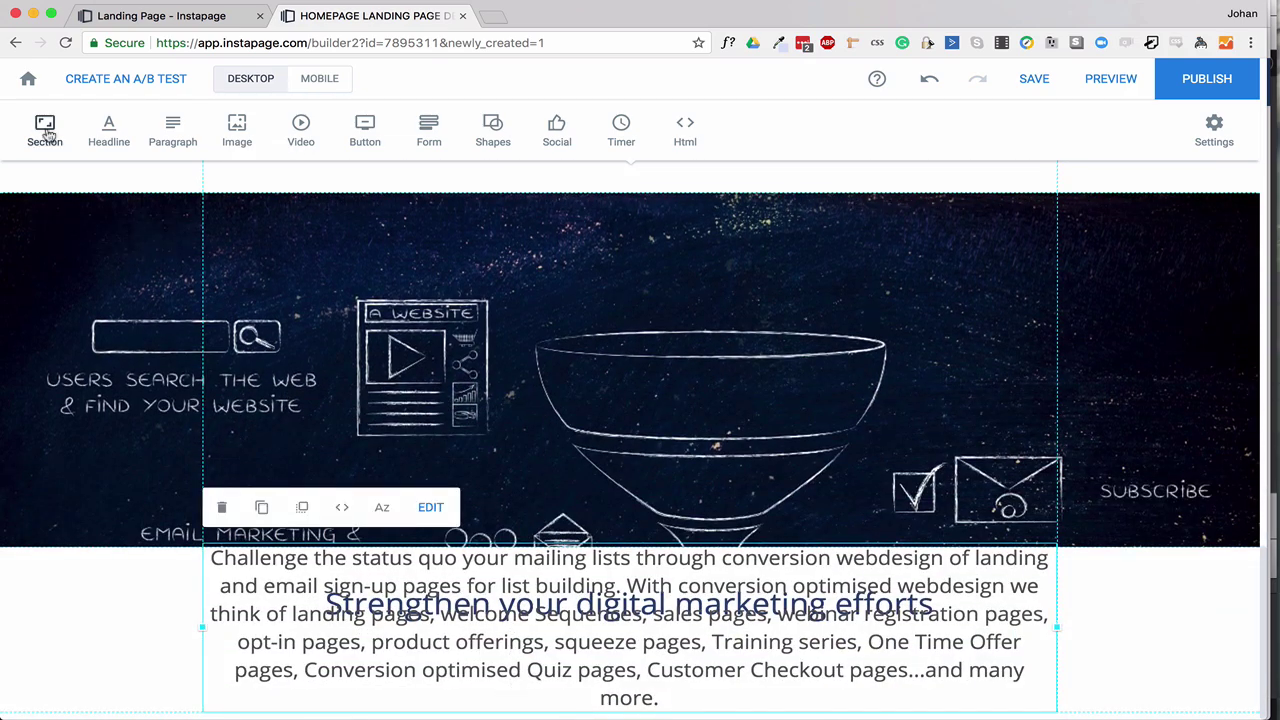
Add a new empty section below with the Section tool, checking the preview.
click(45, 130)
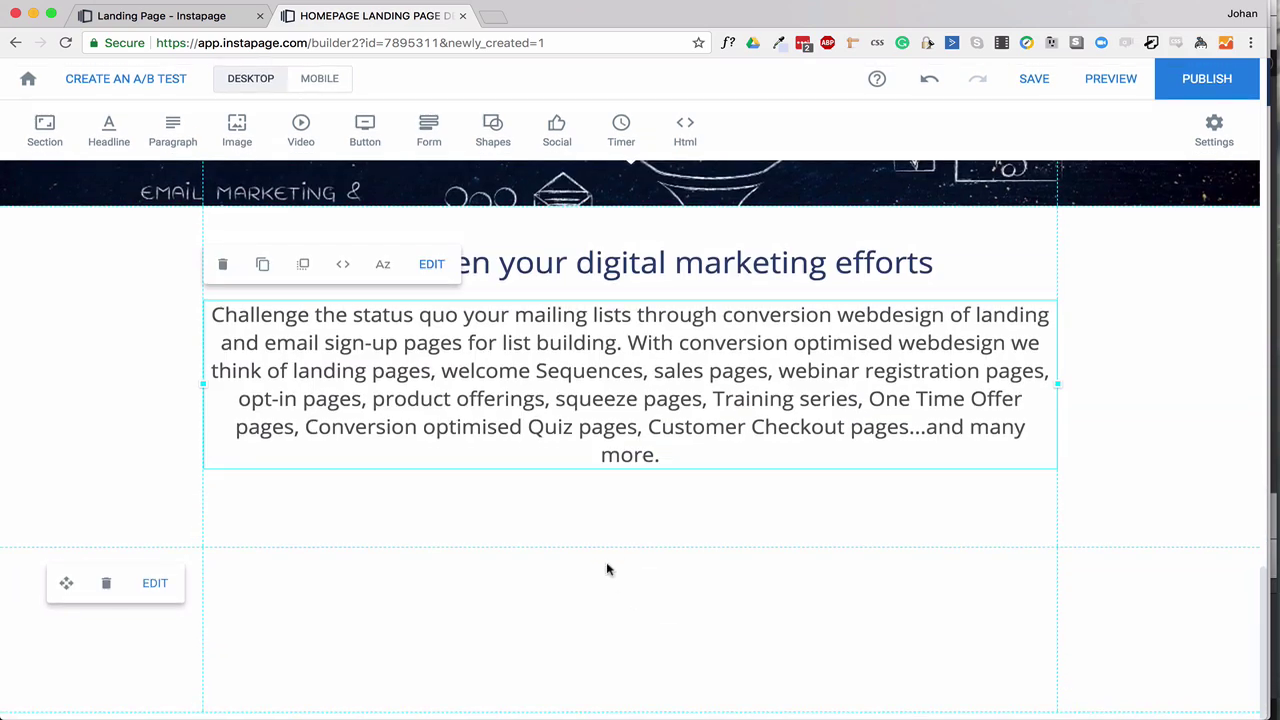
click(220, 14)
click(380, 15)
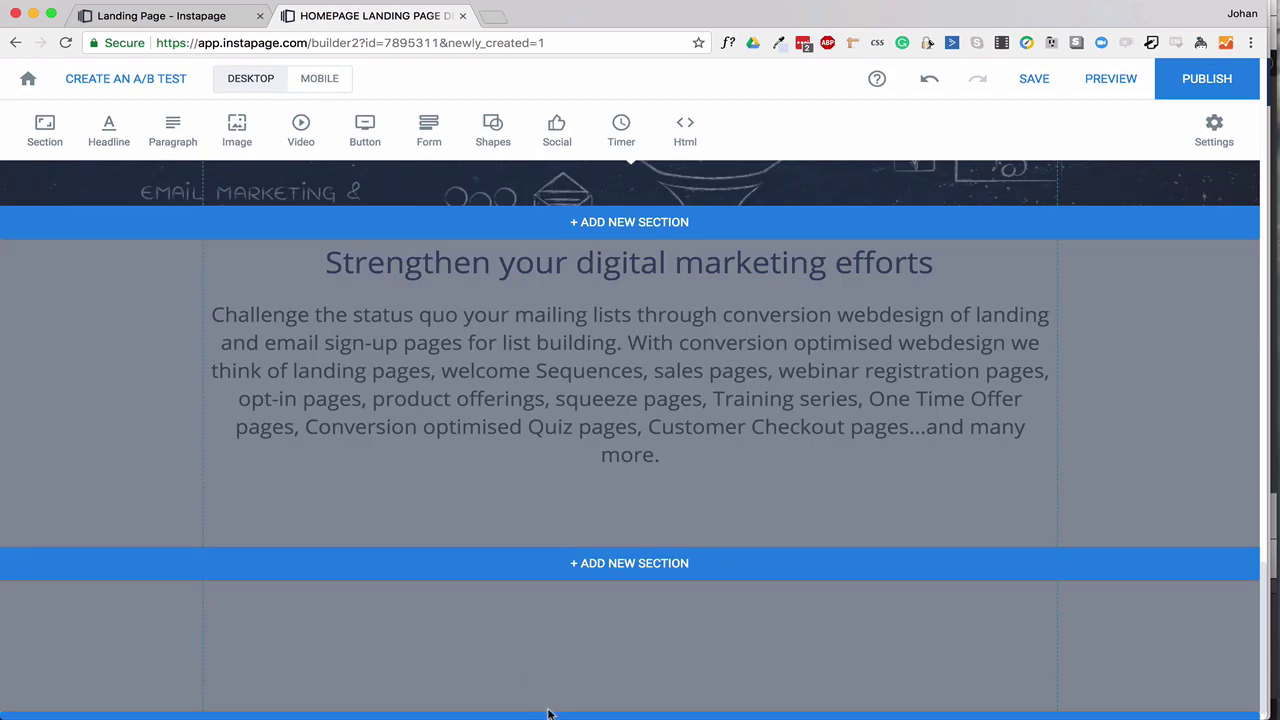
scroll(548, 713, down, 2)
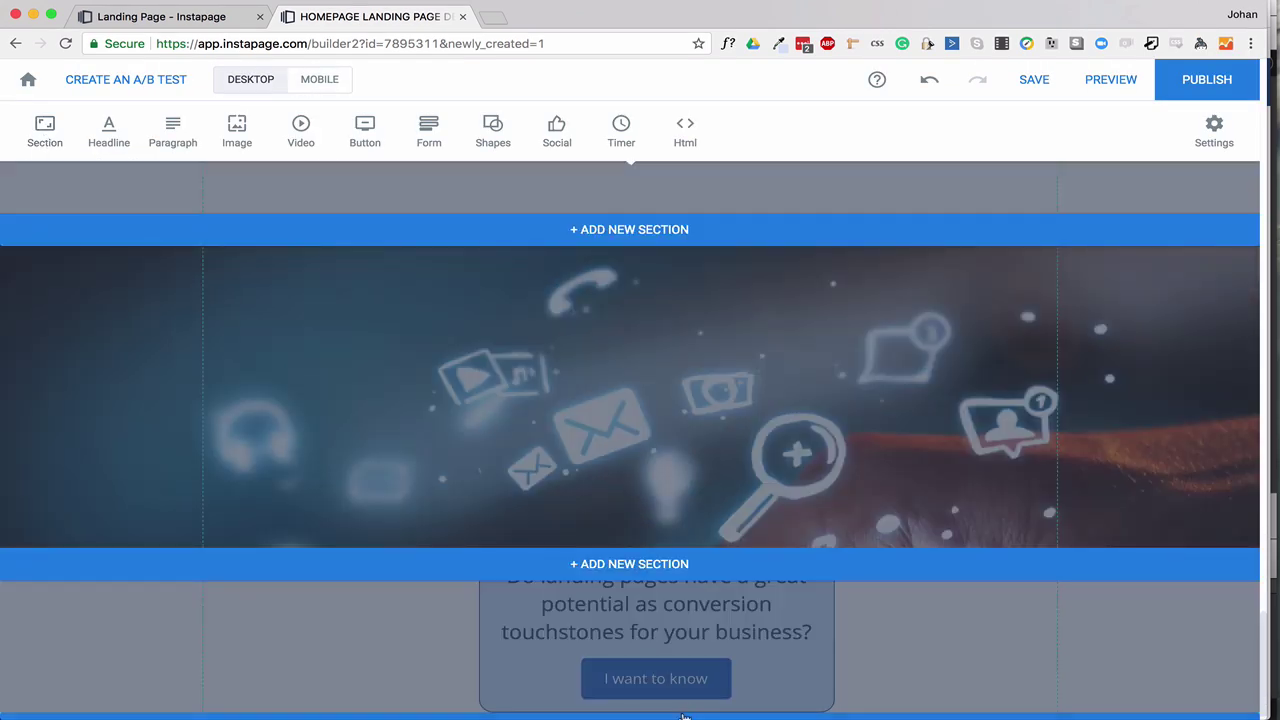
Centre the 'I want to know' question box below the icons banner.
scroll(703, 614, down, 3)
drag(623, 433, 595, 460)
click(717, 674)
scroll(251, 651, down, 1)
scroll(251, 651, up, 3)
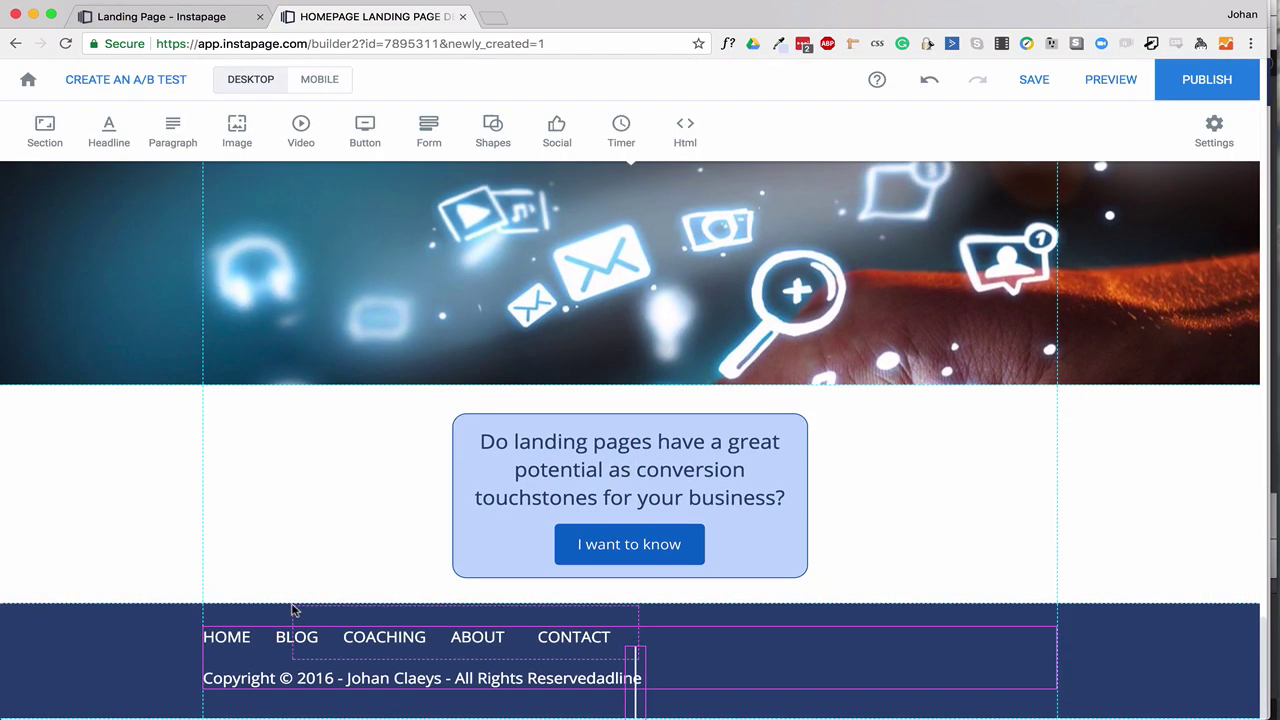
Move the footer divider line beside HOME, then open the page preview.
click(635, 685)
drag(635, 685, 263, 631)
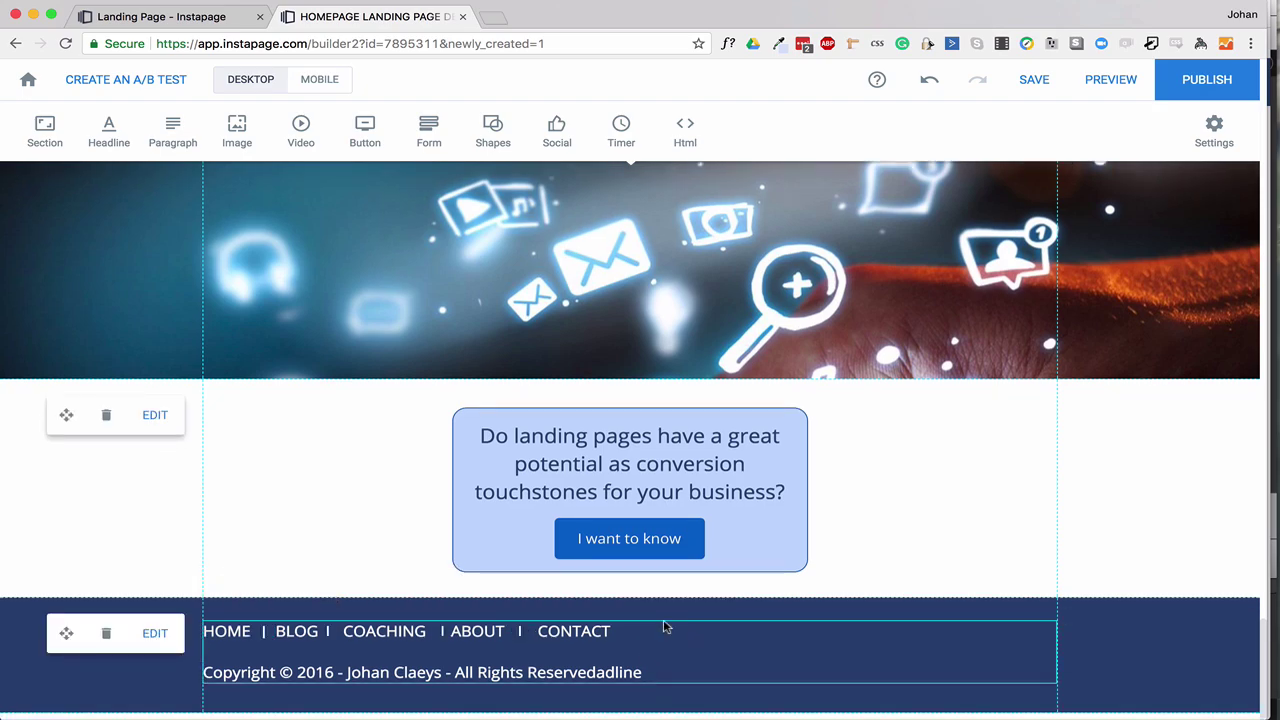
scroll(411, 425, up, 20)
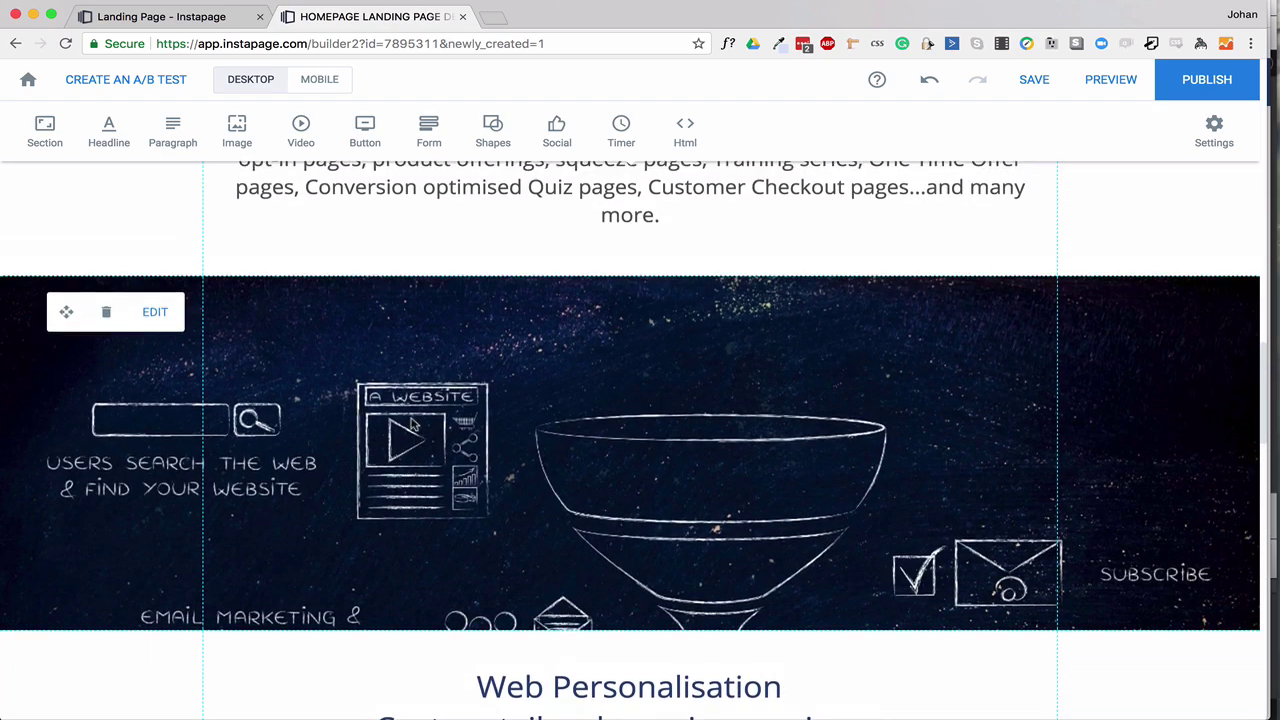
scroll(411, 425, up, 3)
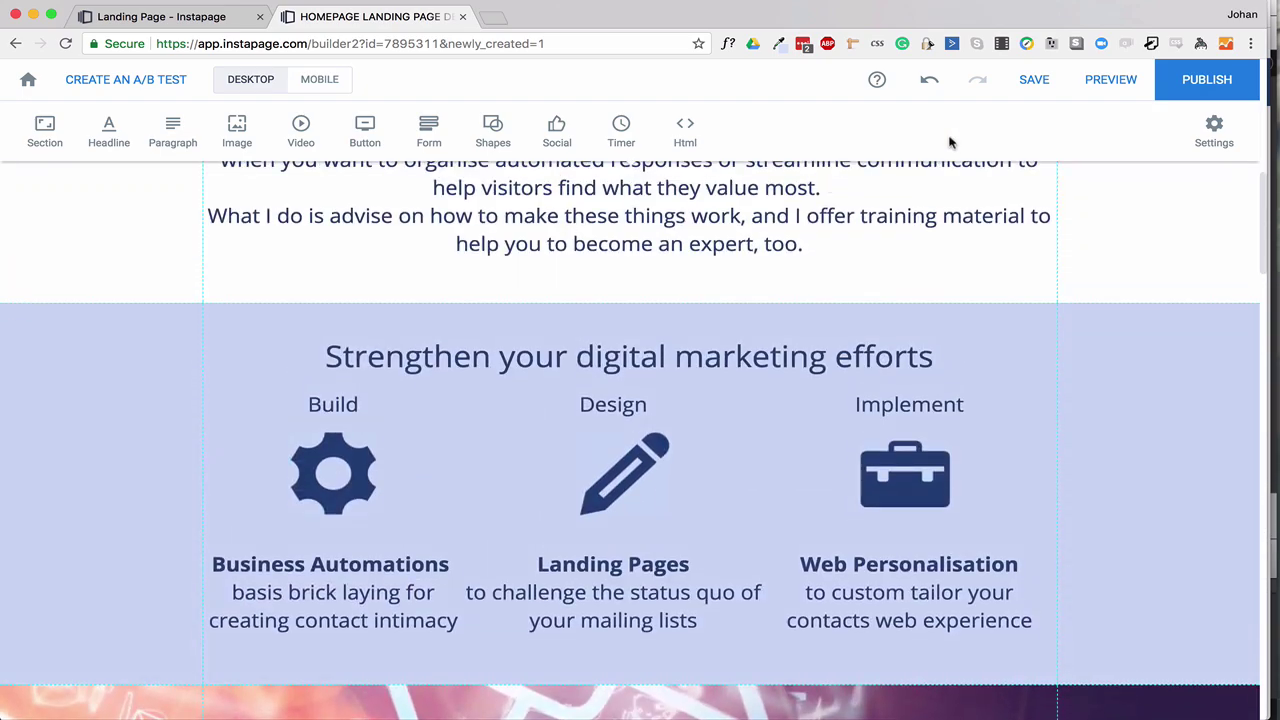
click(1111, 80)
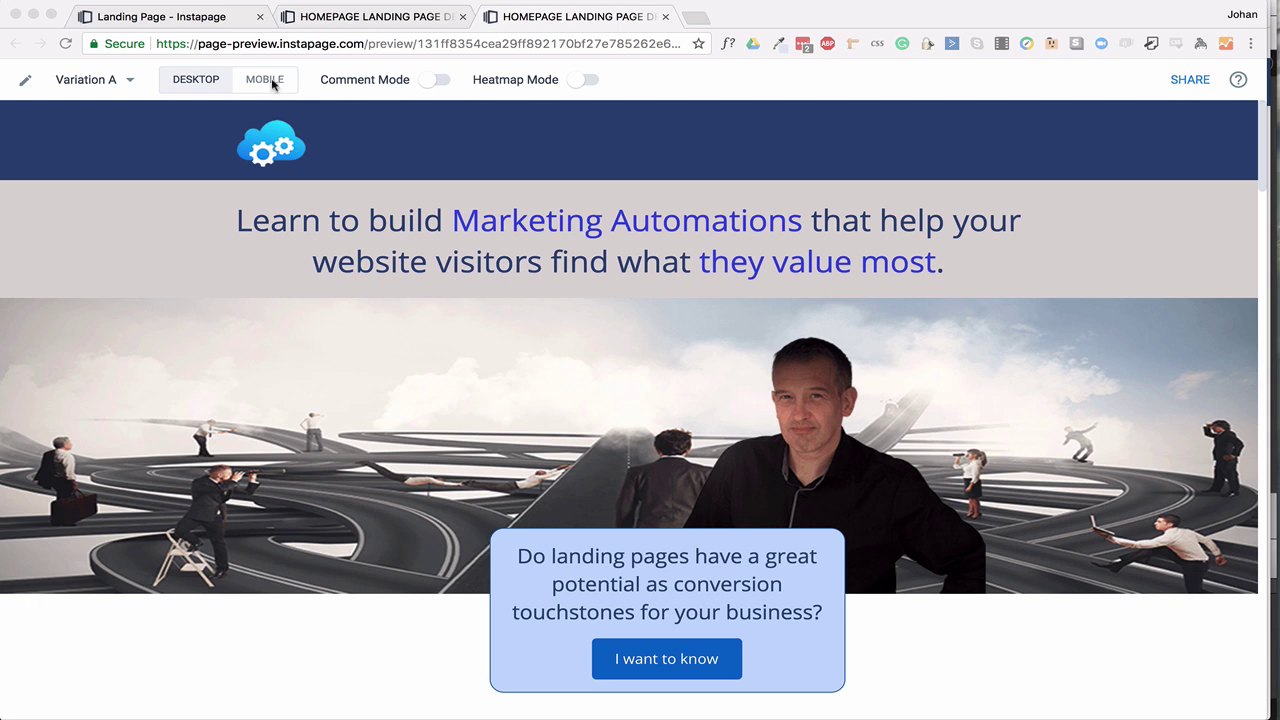
Try comment mode on the preview headline without saving a comment, then briefly show the heatmap.
click(440, 83)
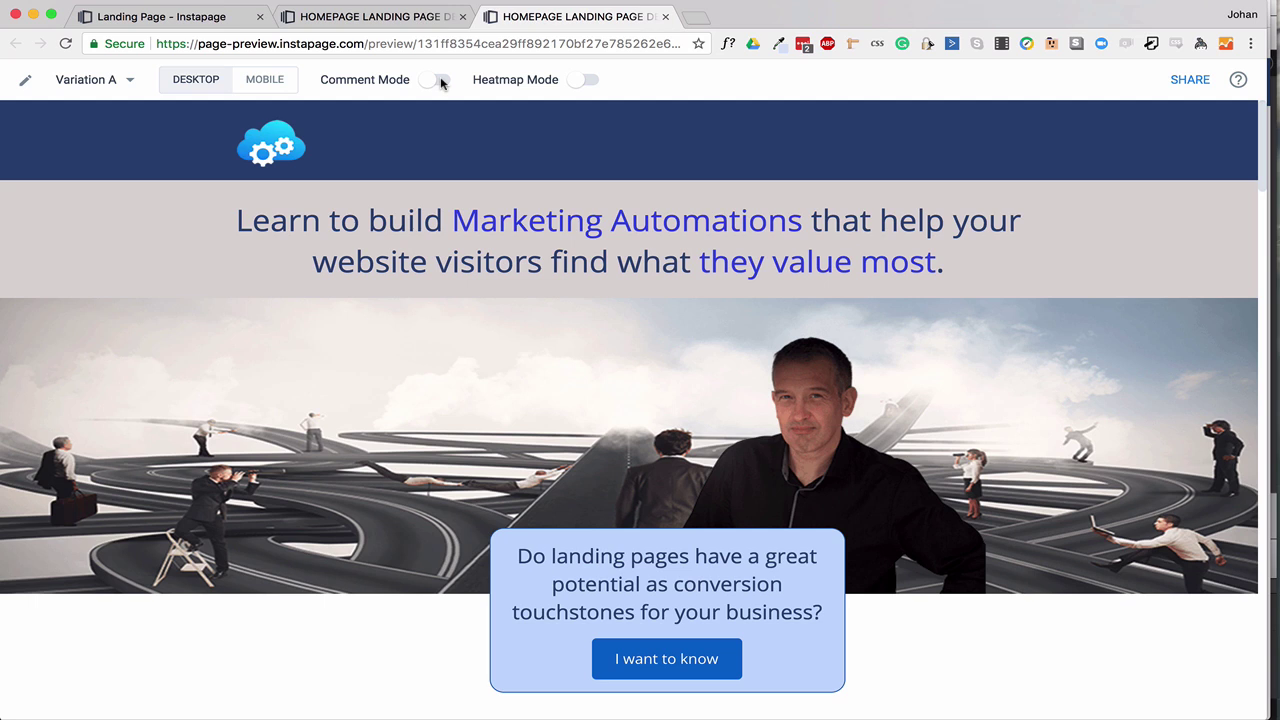
click(445, 84)
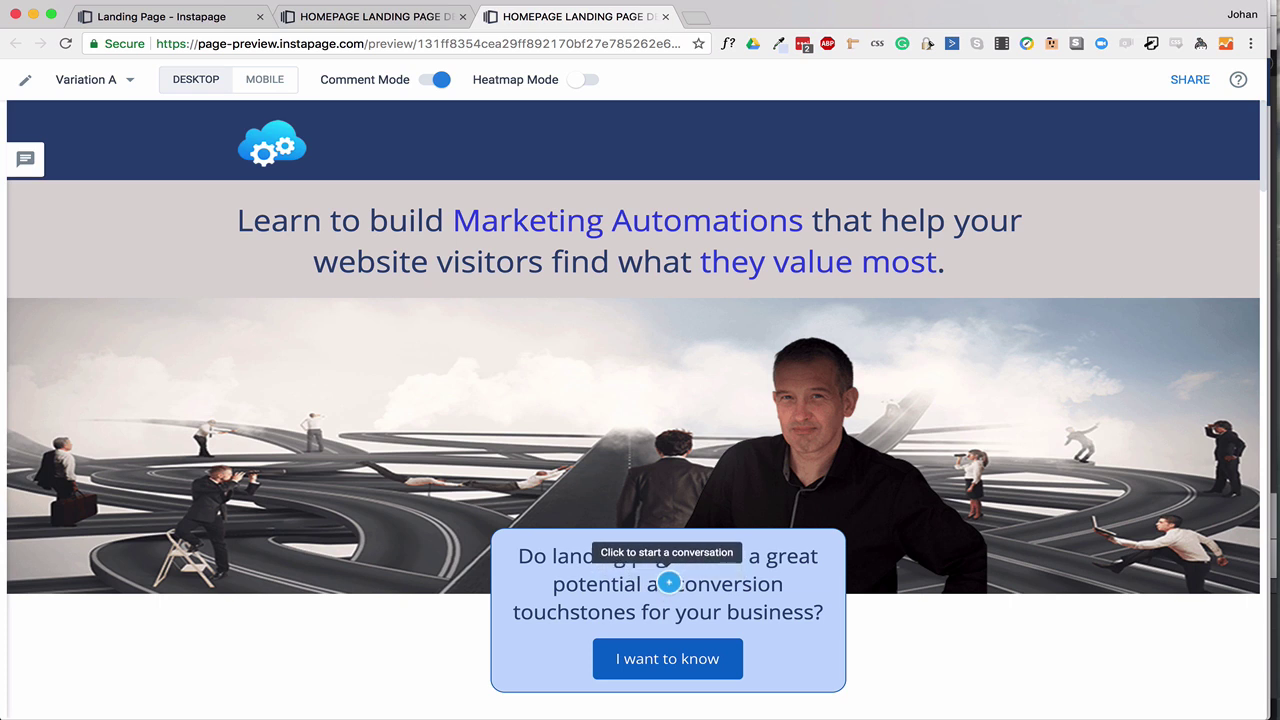
click(664, 269)
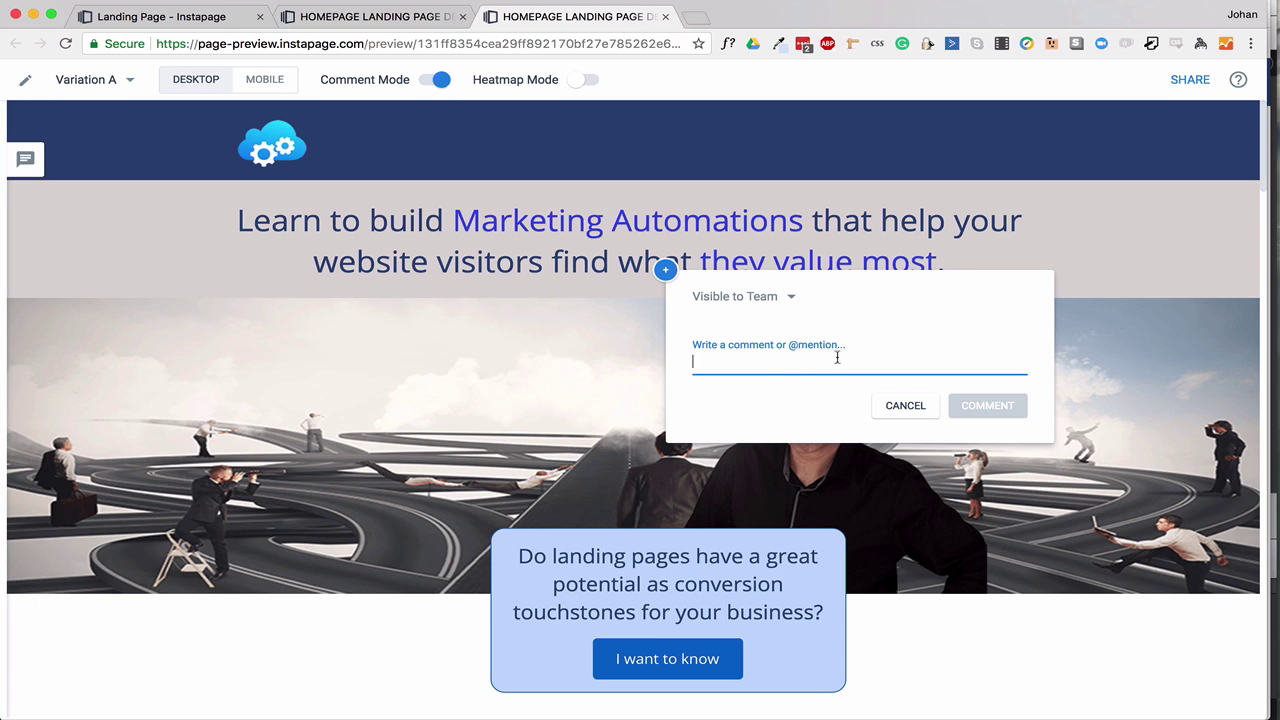
click(880, 405)
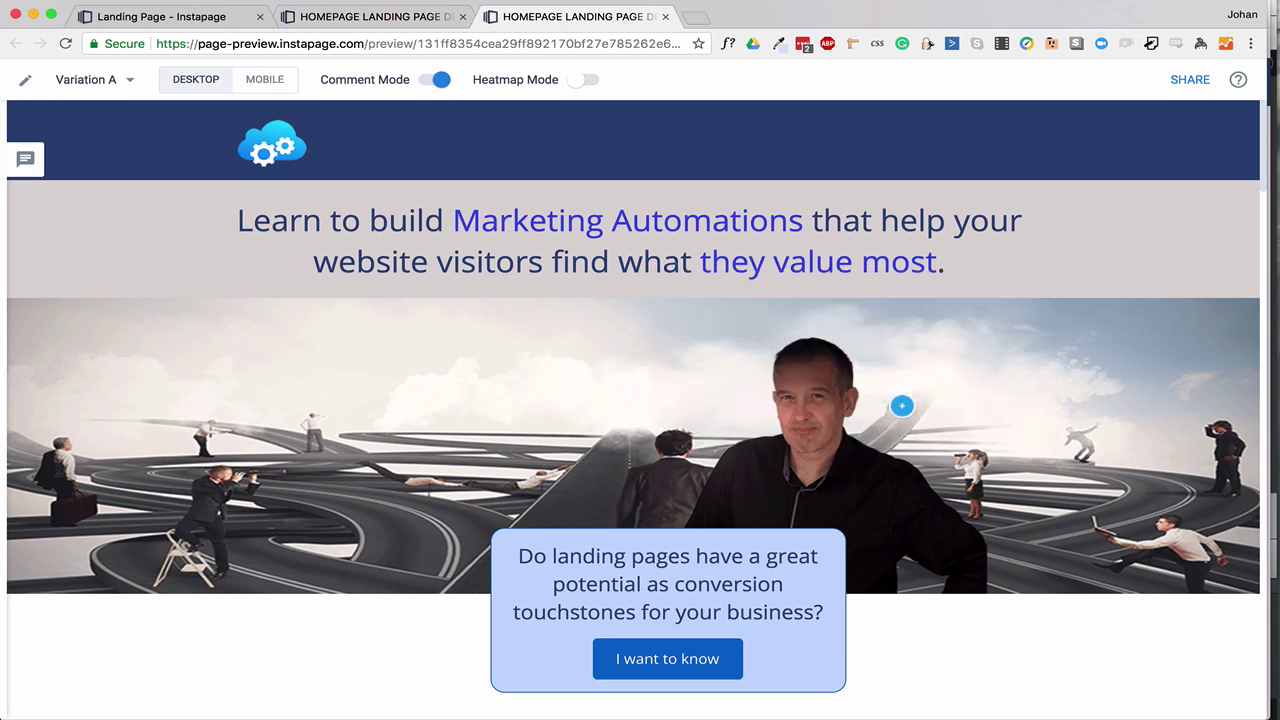
click(438, 79)
click(594, 84)
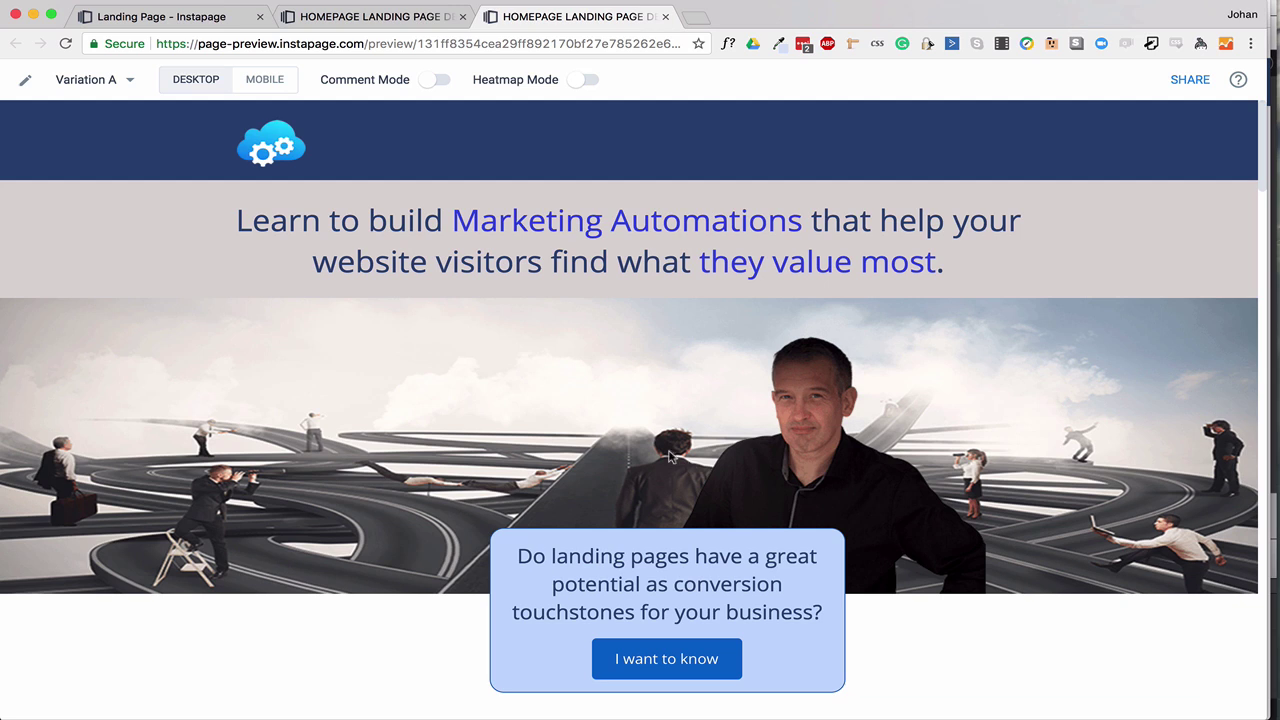
Copy the preview's private link and send a collaboration invitation to the recipient's e-mail.
click(1191, 82)
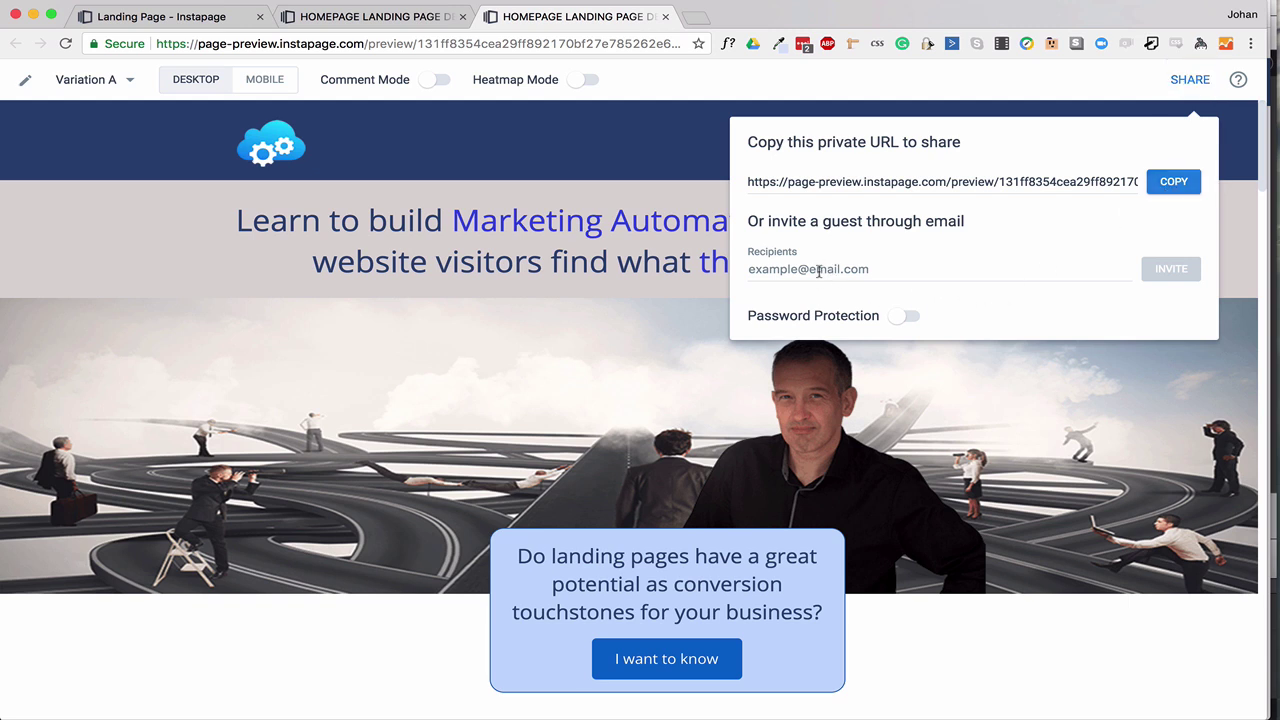
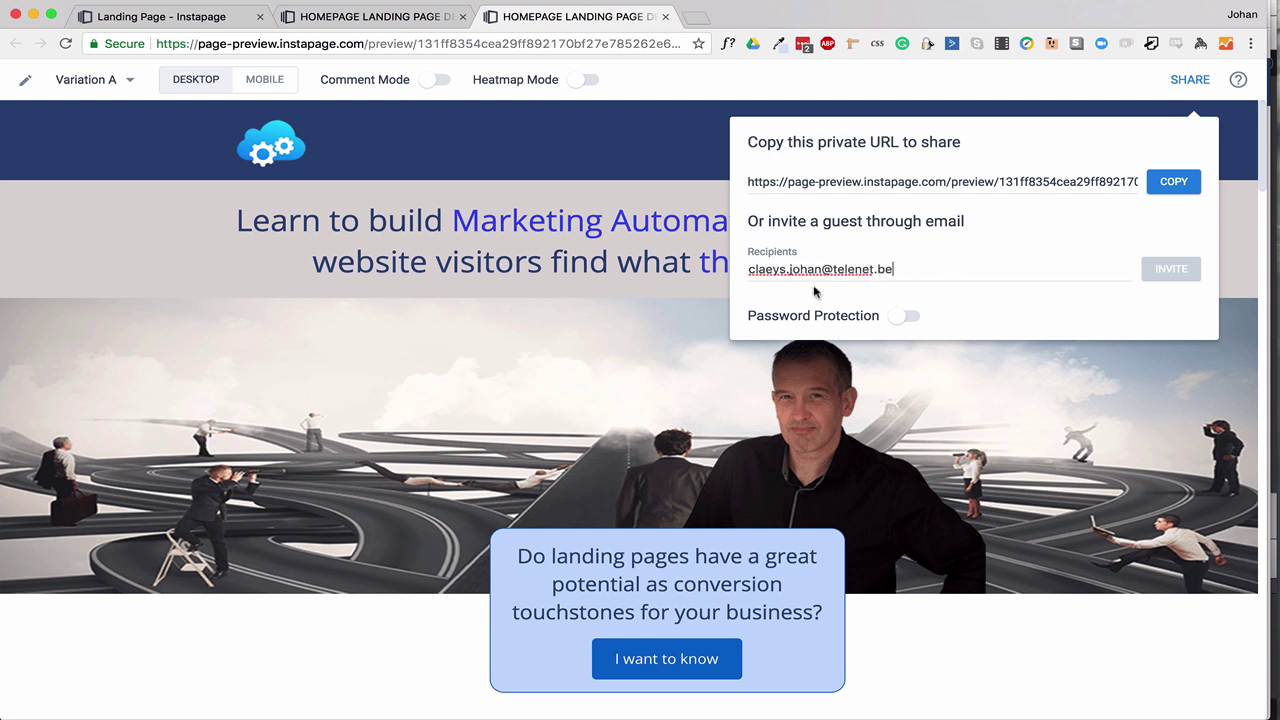
double_click(783, 269)
click(1173, 181)
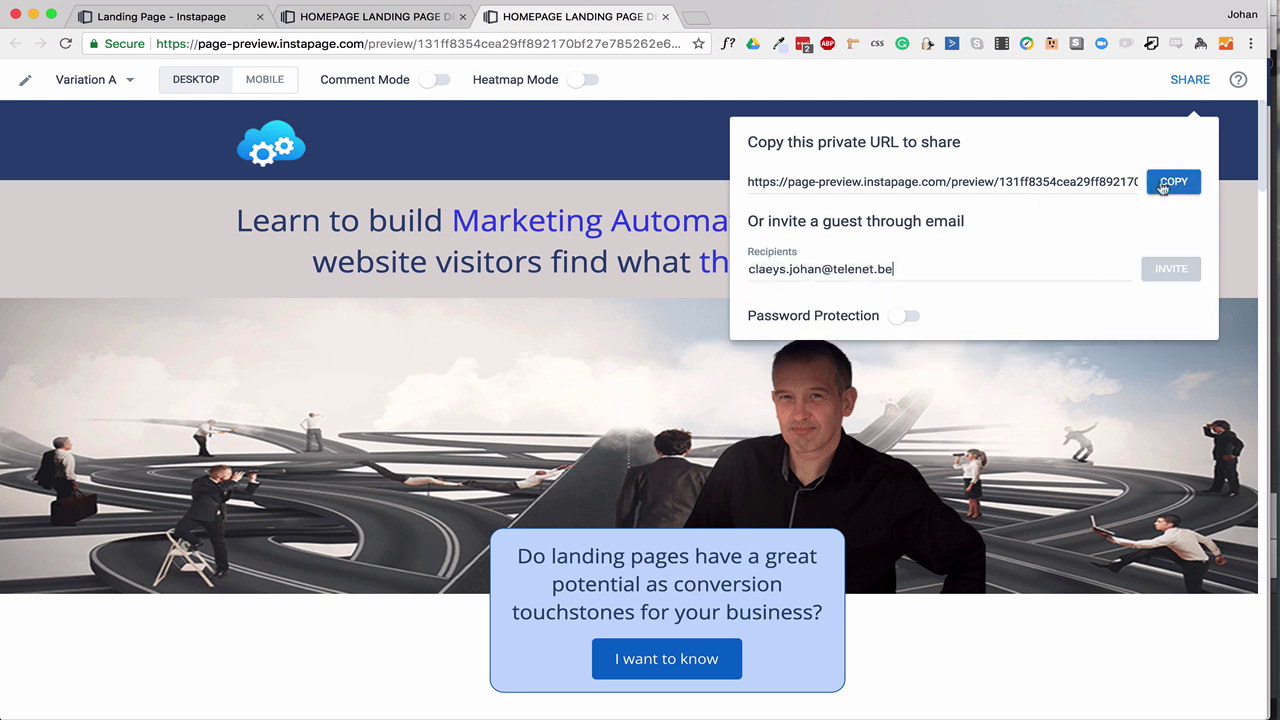
click(1160, 190)
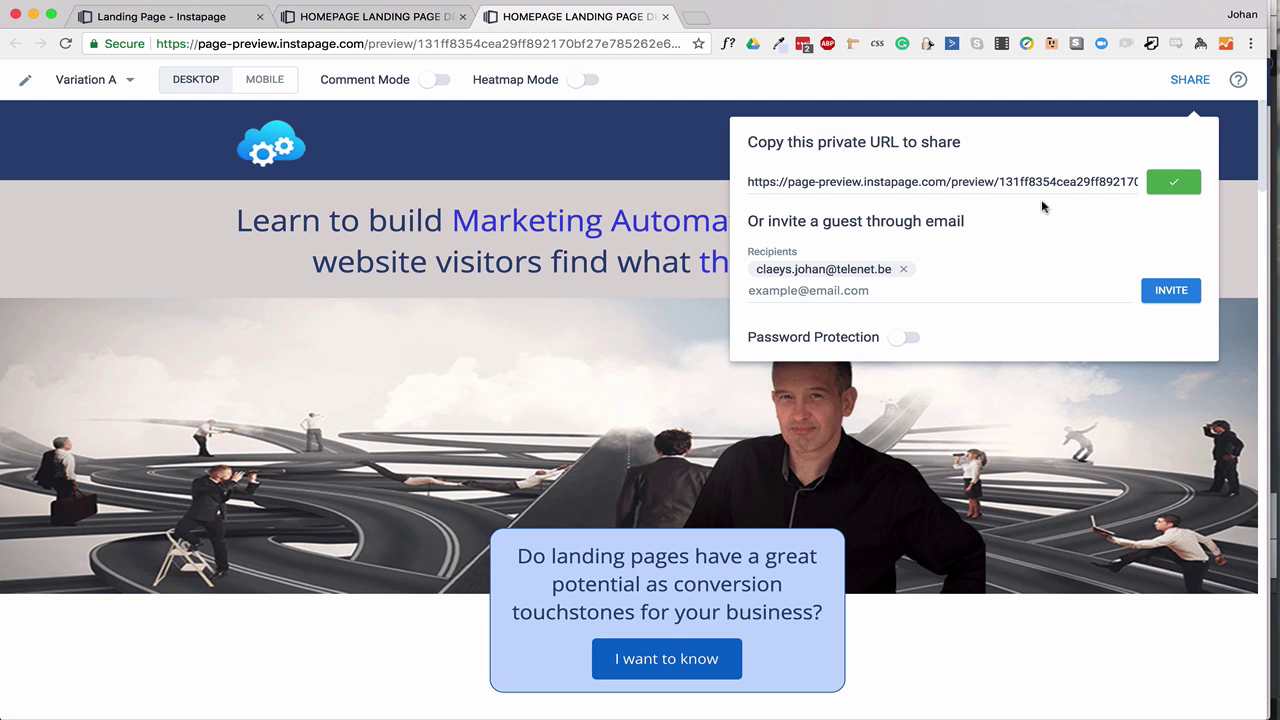
click(1171, 293)
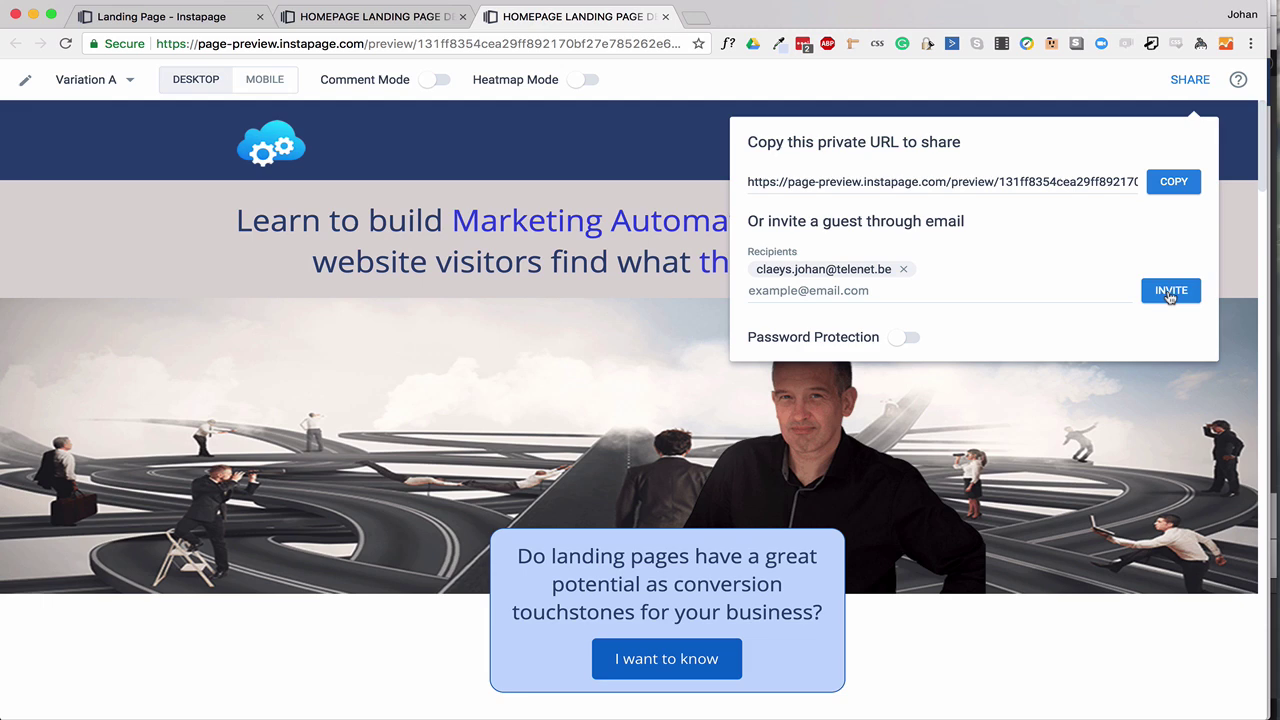
key(super+Tab)
key(super+Tab)
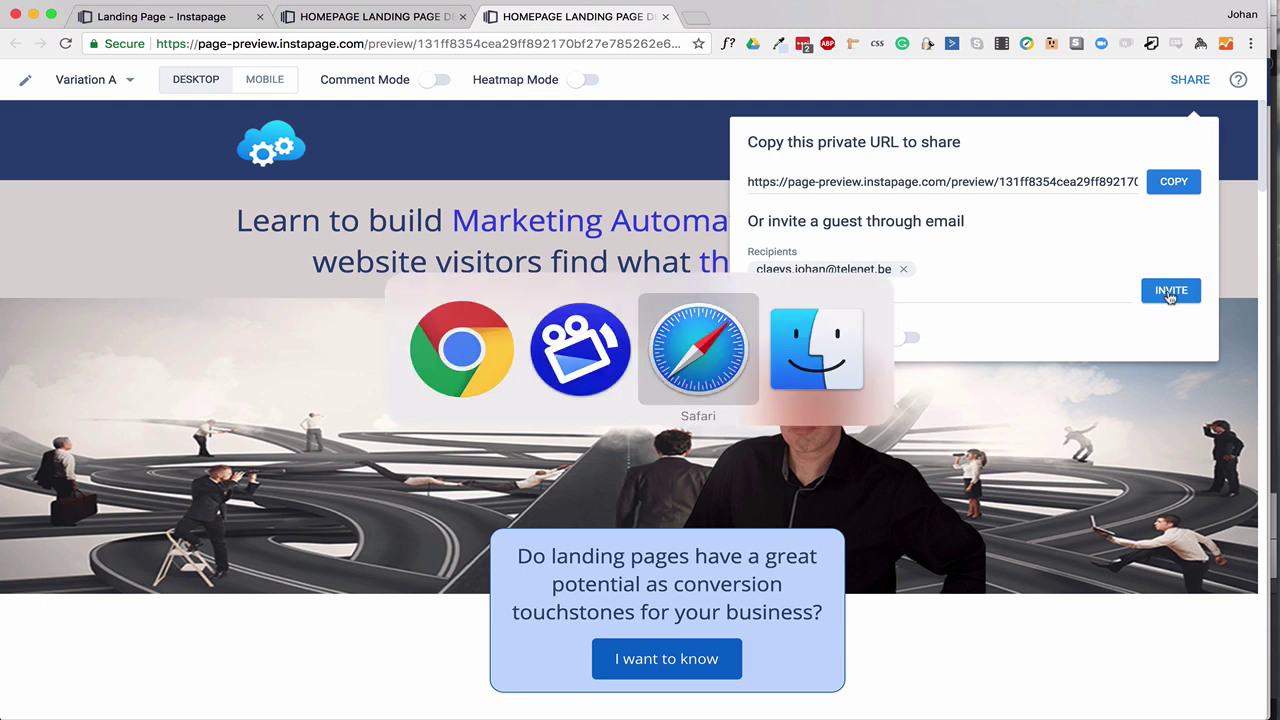
Accept the Instapage collaboration invitation from the e-mail in Webmail.
click(289, 233)
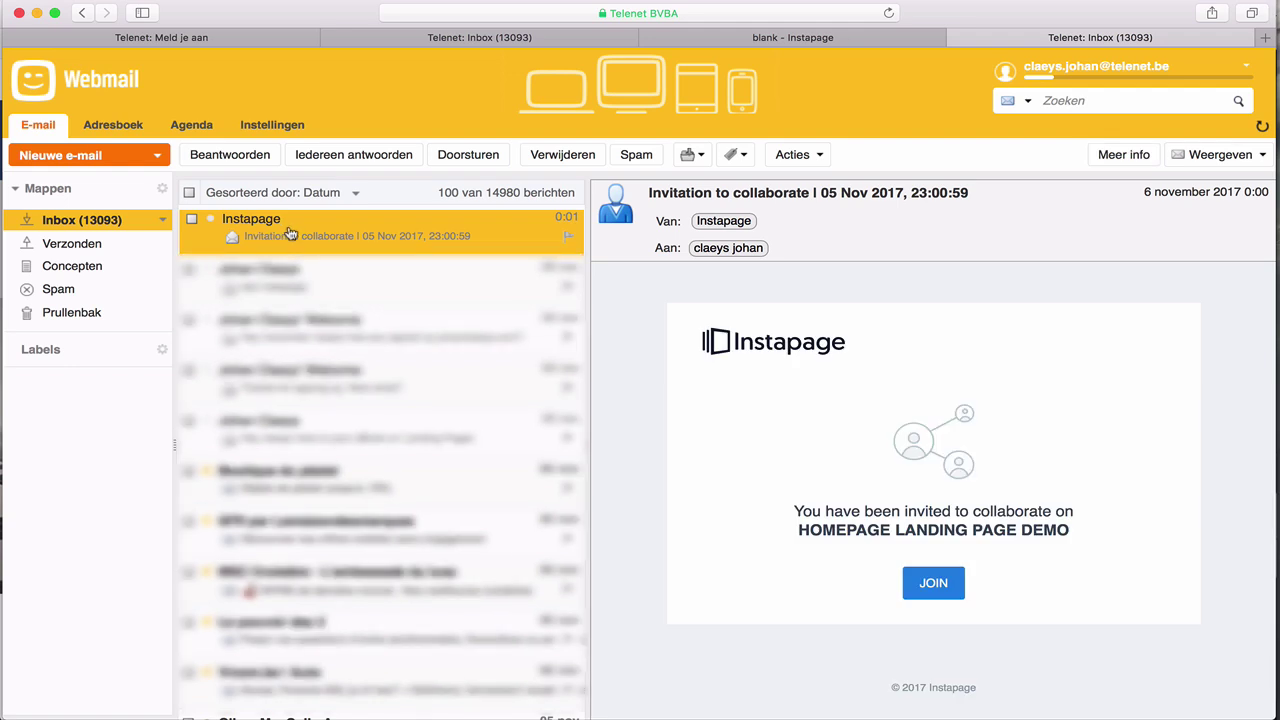
click(934, 585)
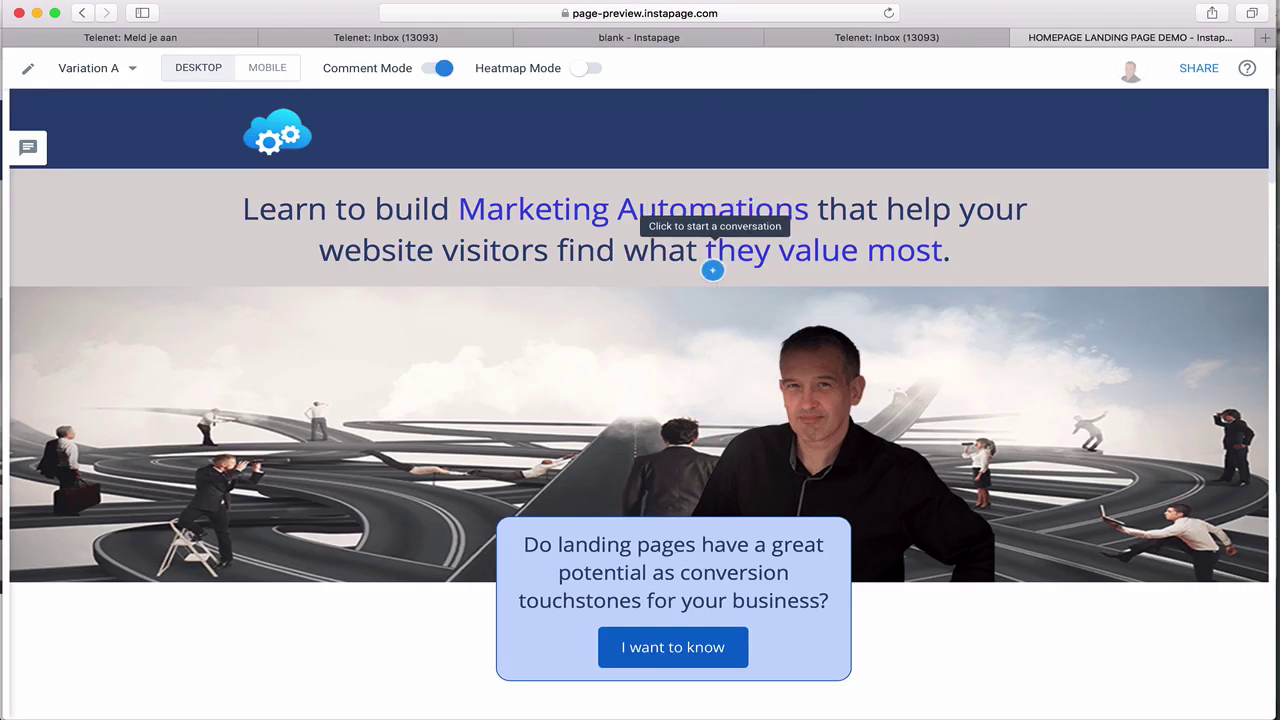
scroll(636, 488, down, 6)
scroll(636, 488, down, 15)
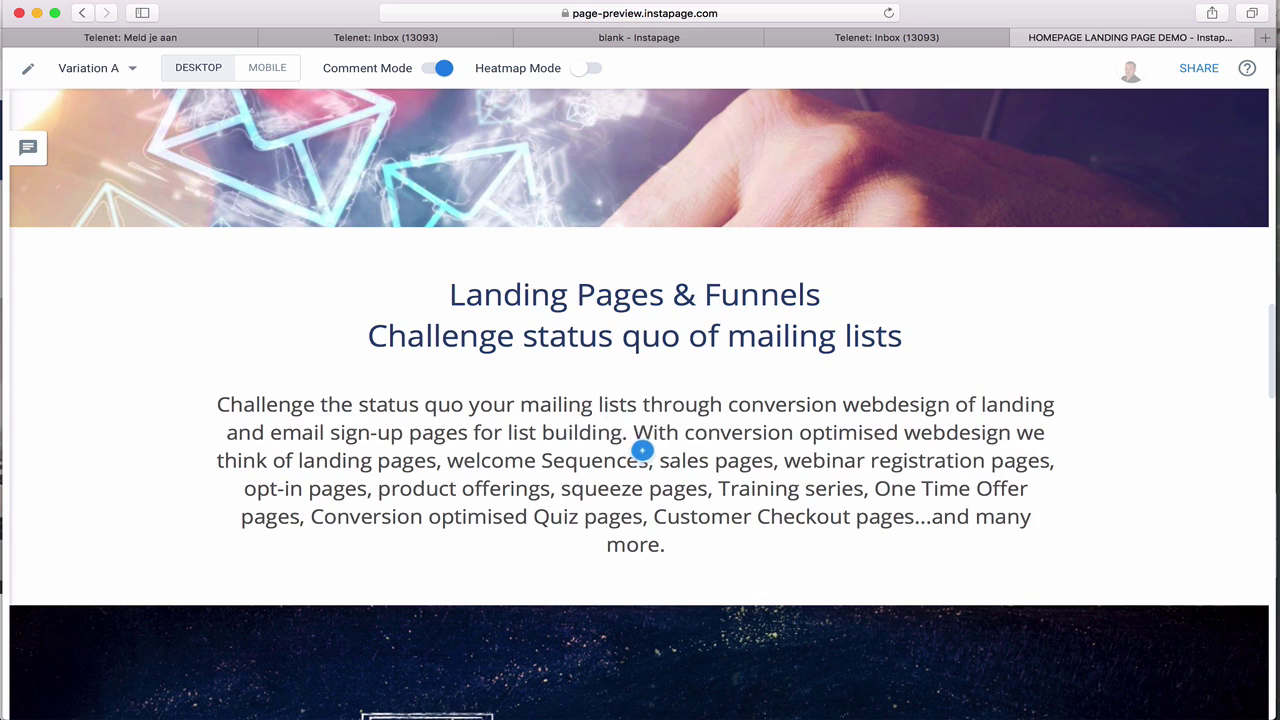
Comment 'Actually this paragraph needs to be revised...' on the Landing Pages & Funnels paragraph, giving the commenter's e-mail.
click(642, 451)
text(Actu)
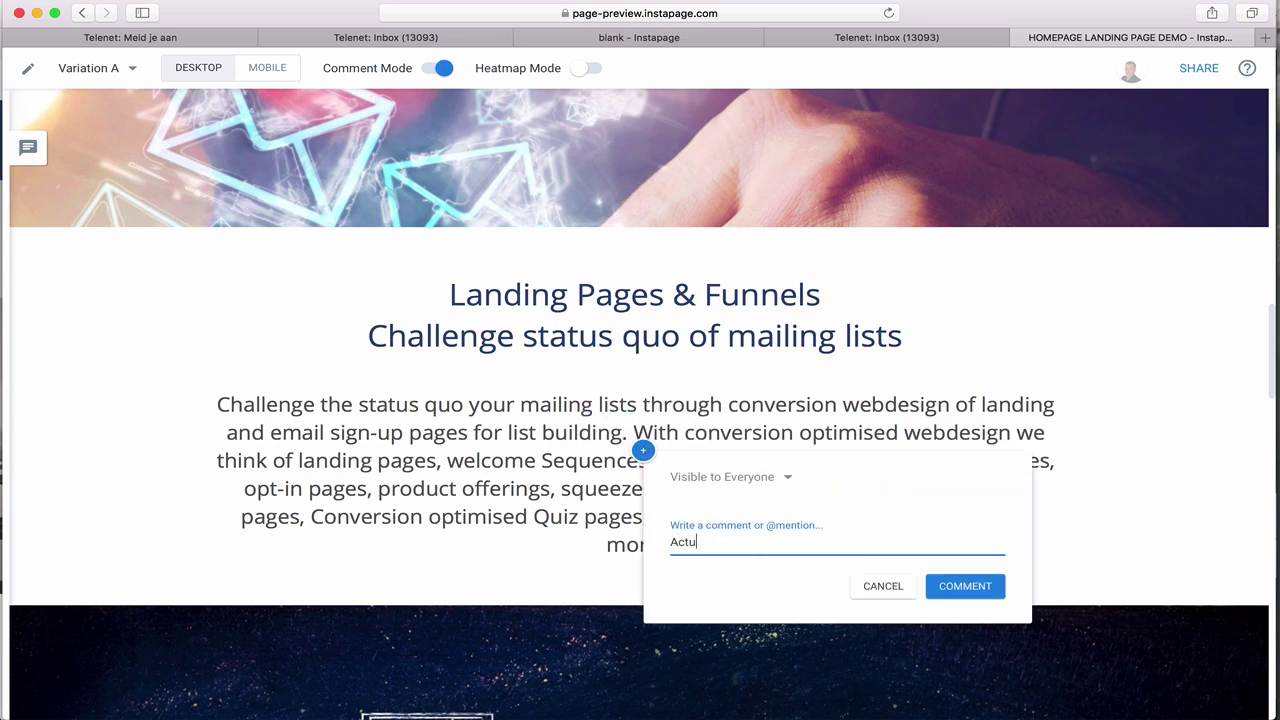
text(ally this paragraph needs to )
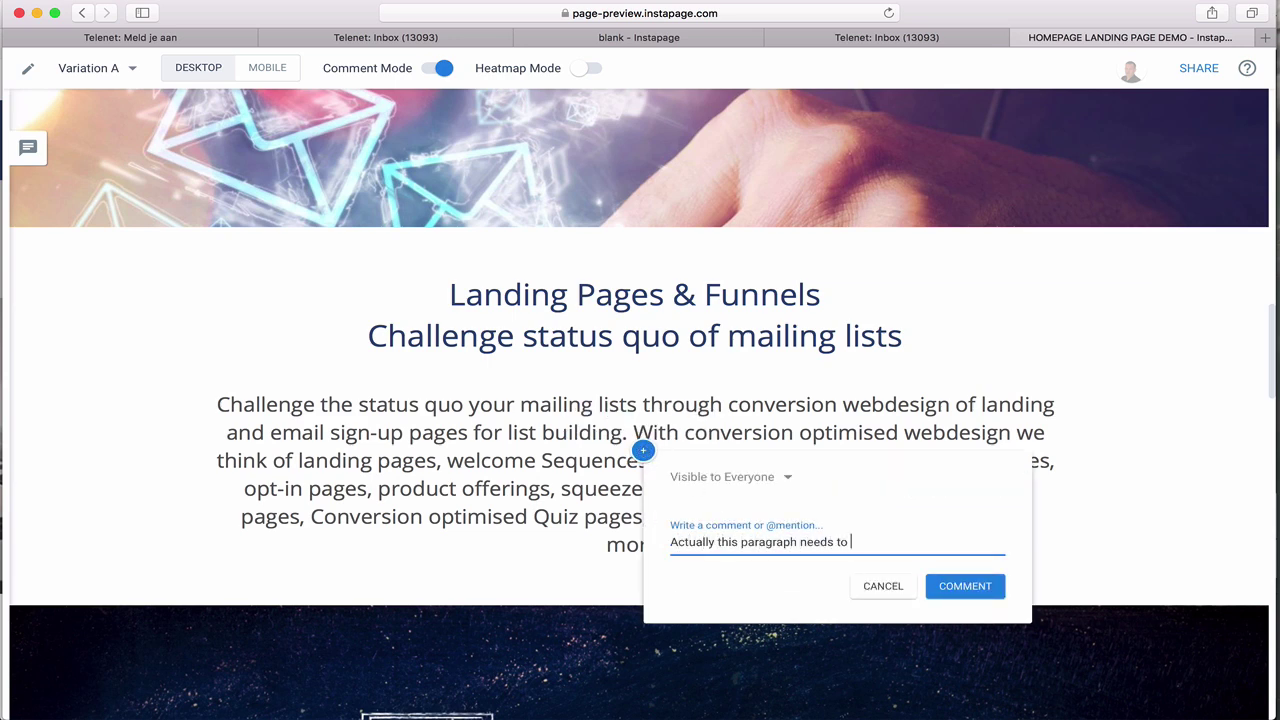
text(be revised. Can you do that for me... I would appreciate)
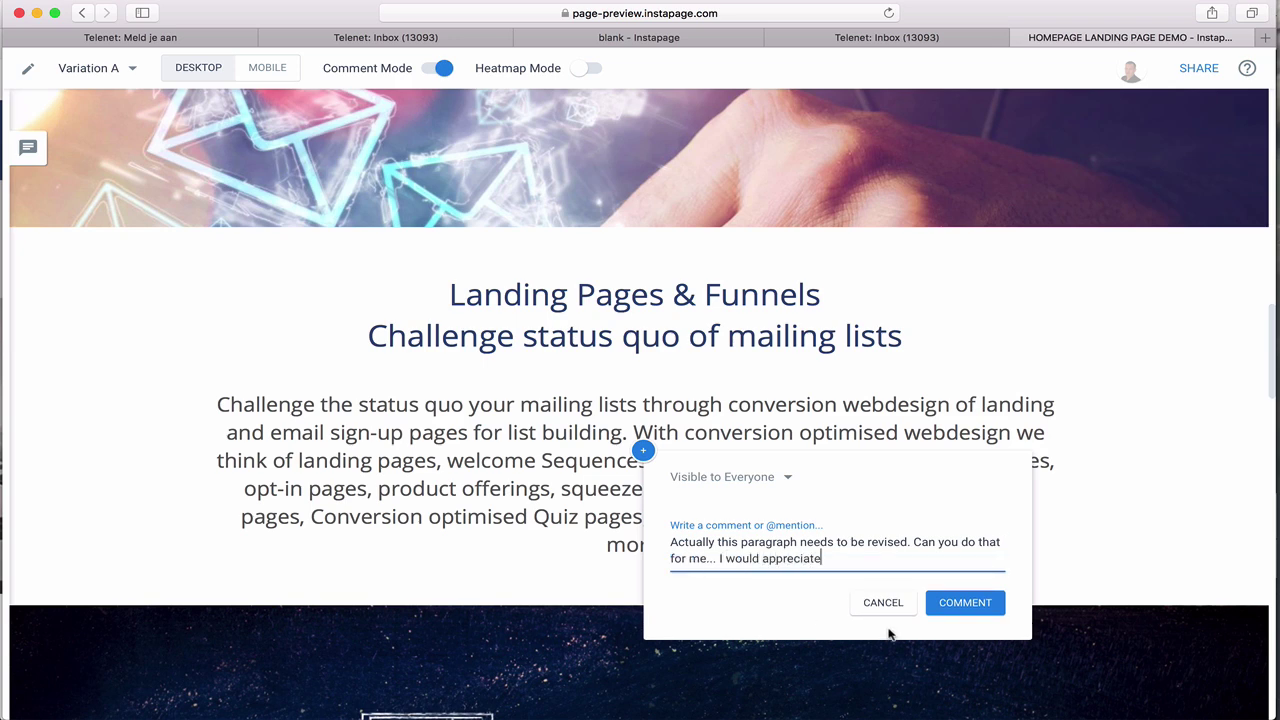
click(949, 606)
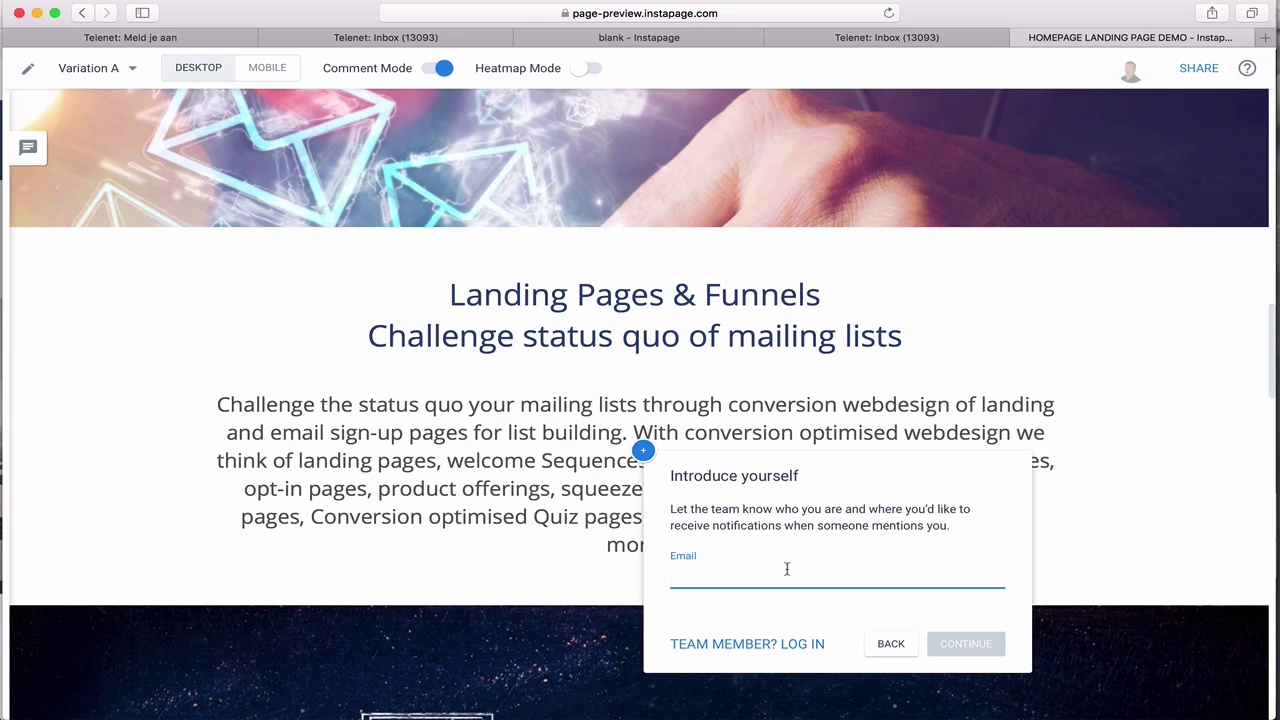
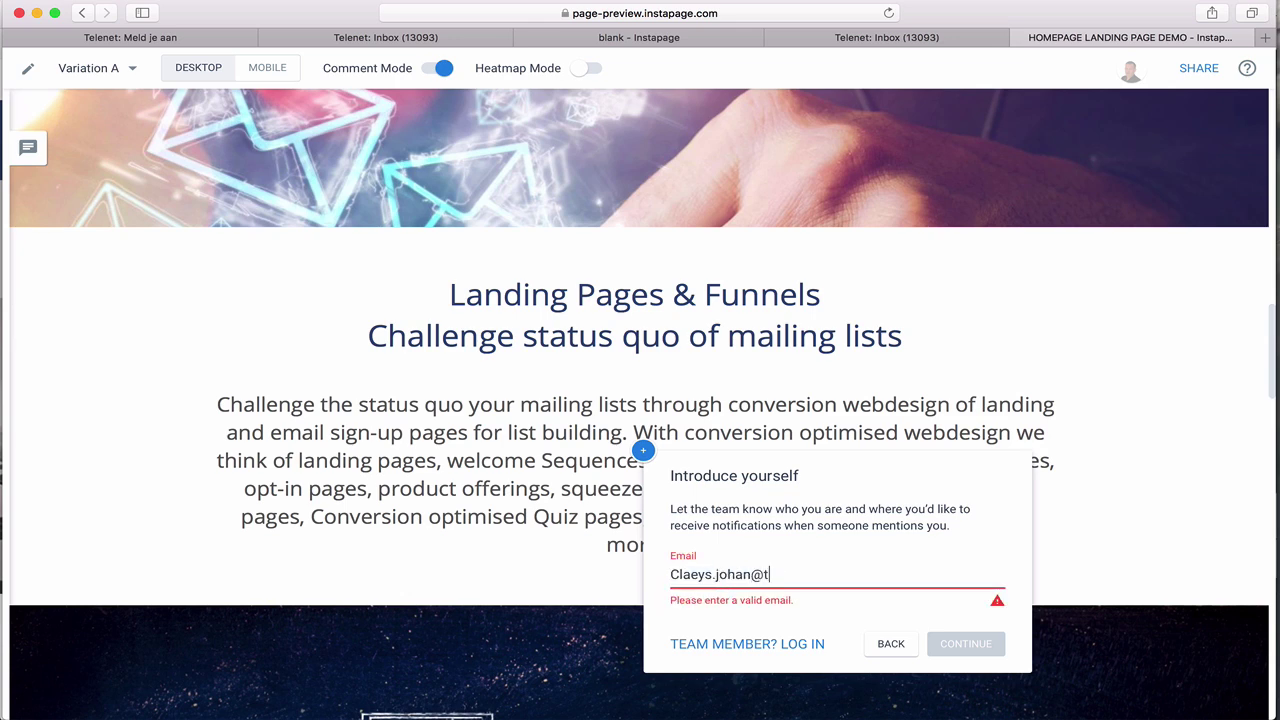
click(966, 643)
click(966, 586)
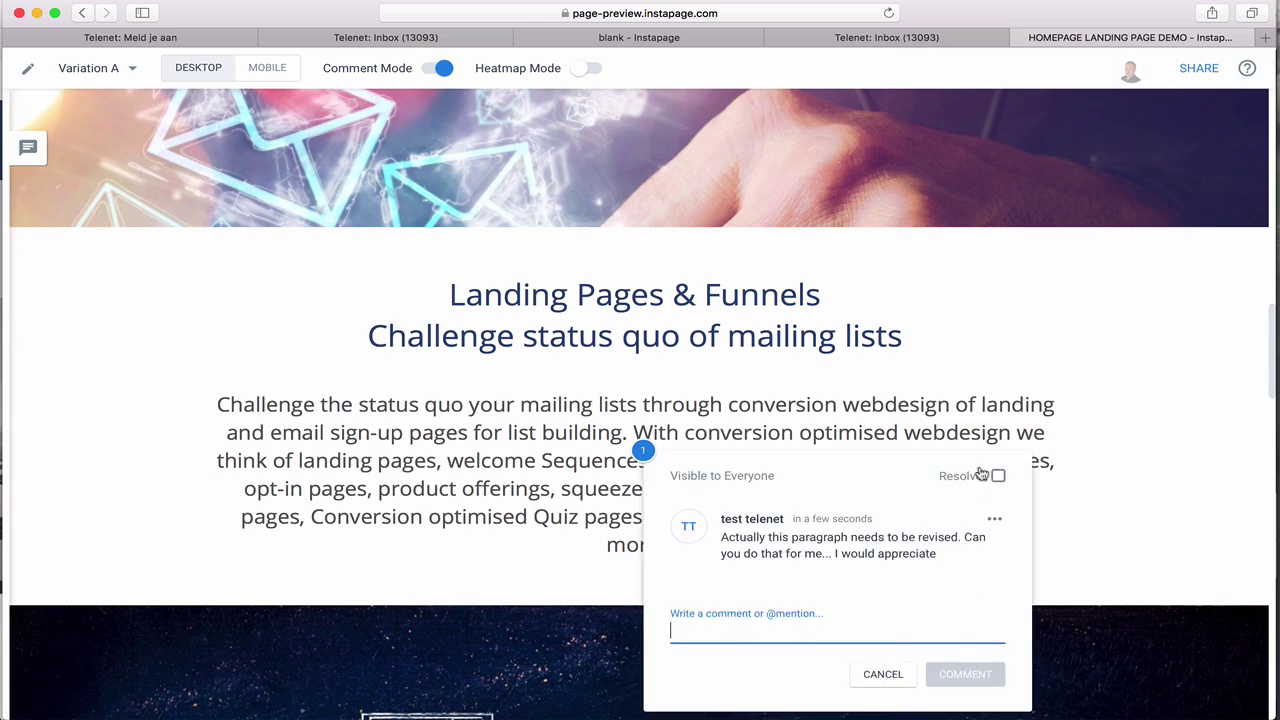
key(super+Tab)
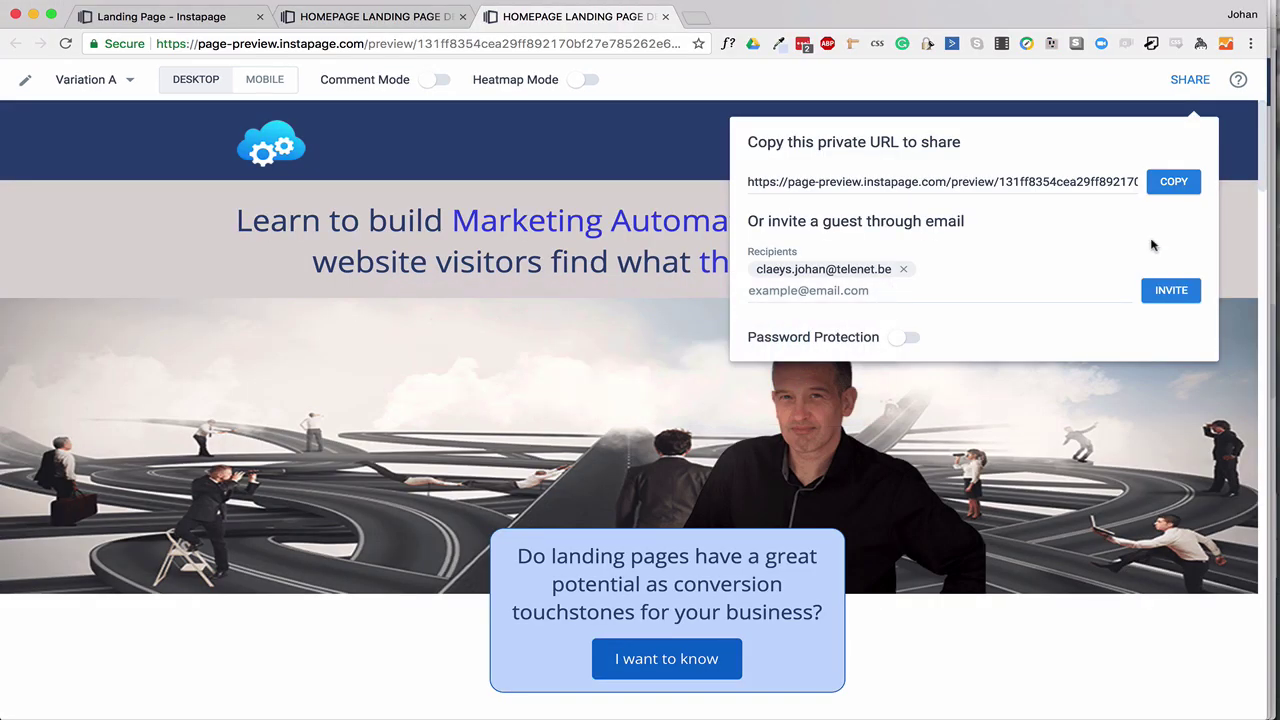
click(1140, 437)
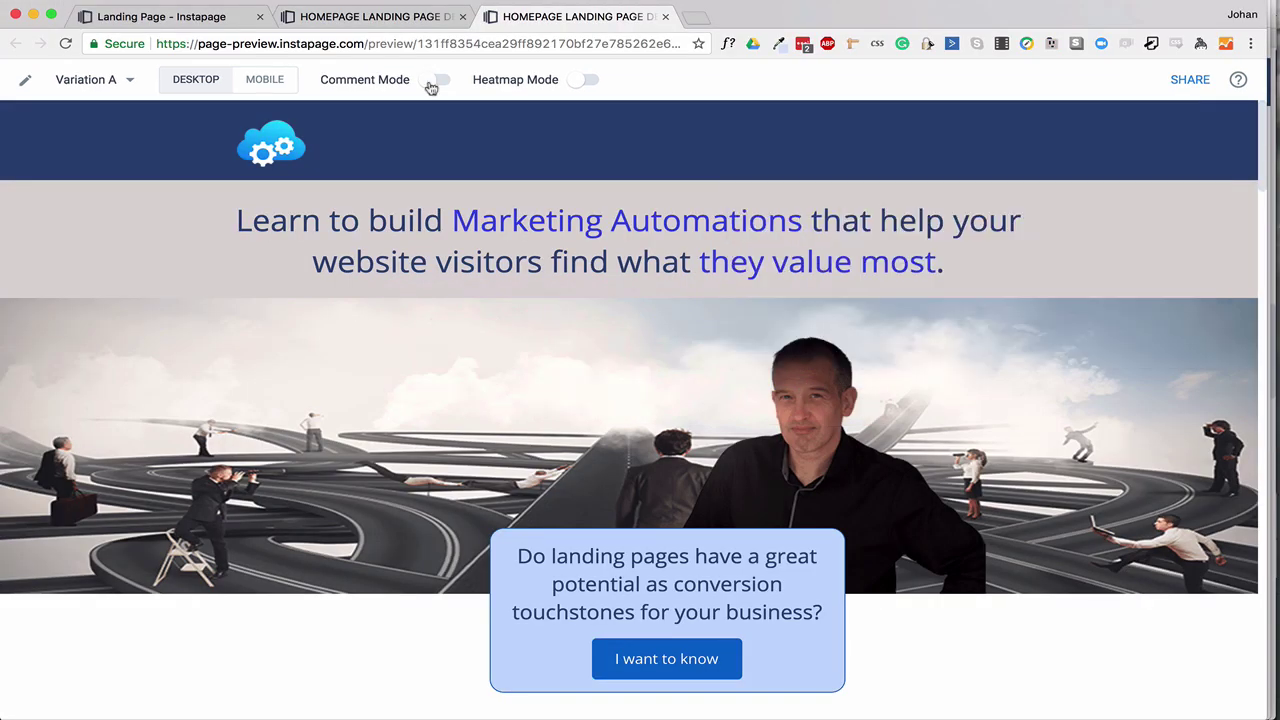
Turn on commenting and locate the posted paragraph comment through the conversations list.
click(437, 80)
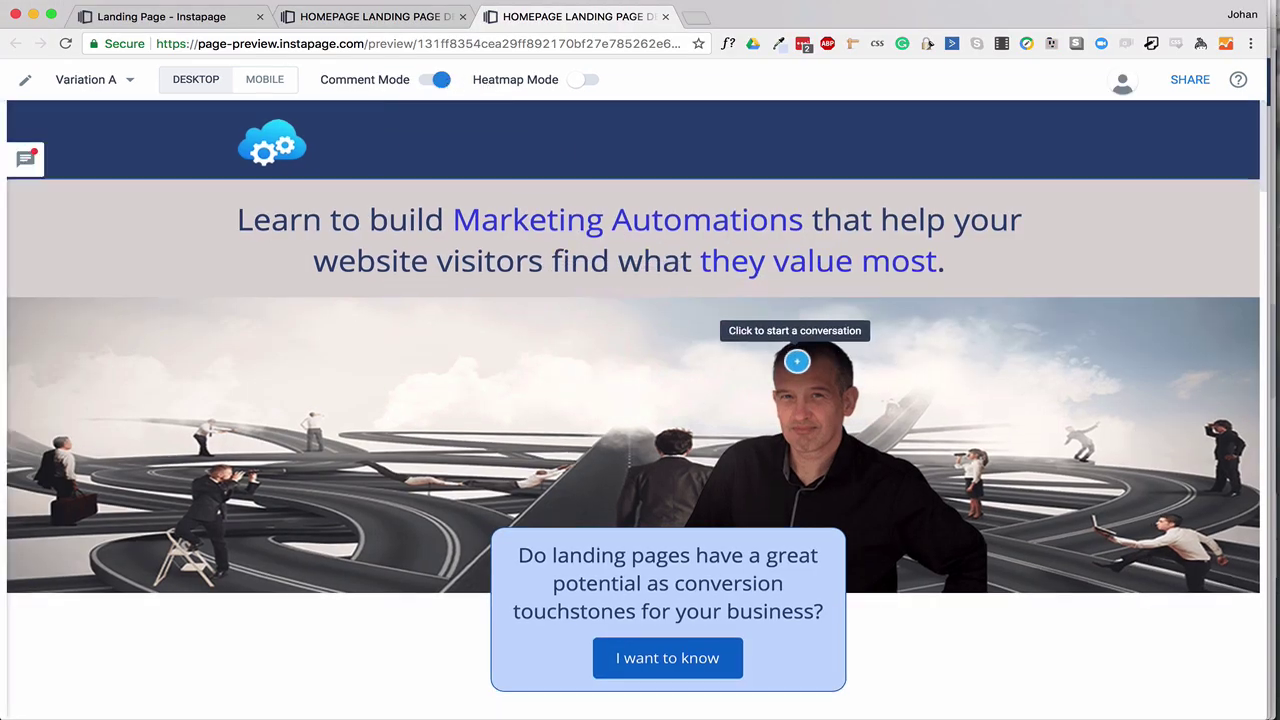
scroll(791, 364, down, 3)
scroll(791, 364, down, 10)
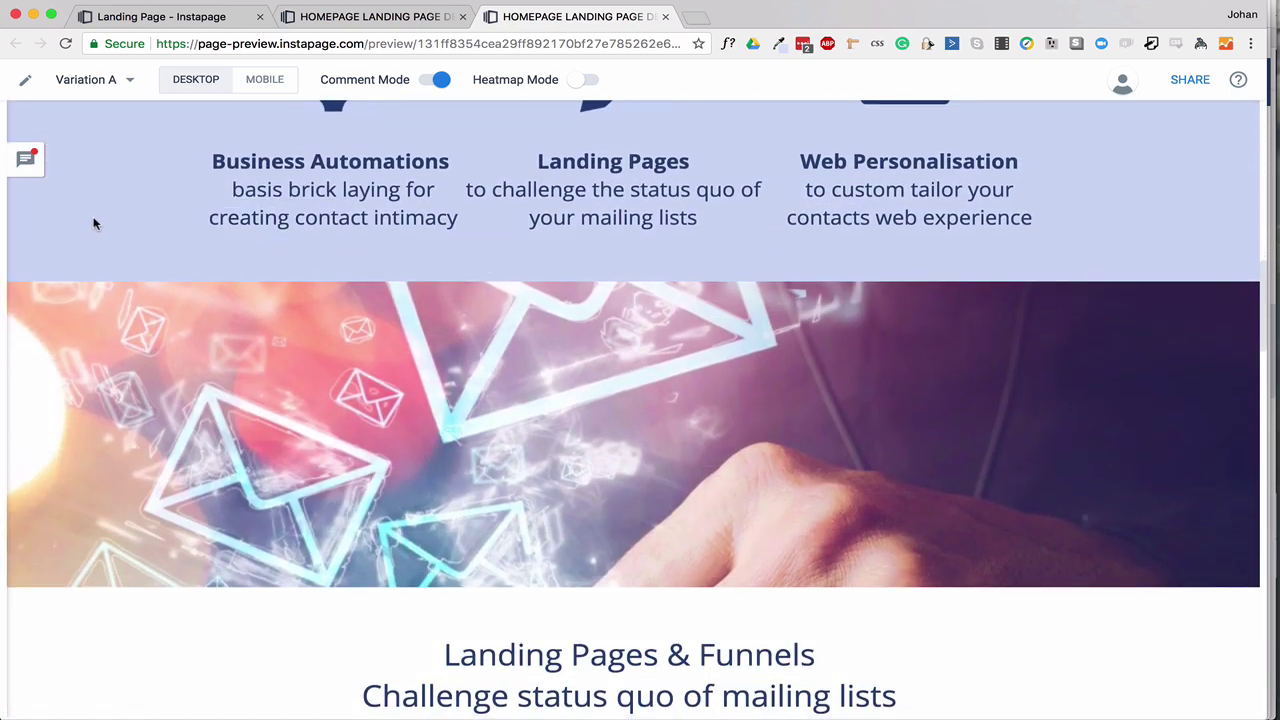
click(27, 160)
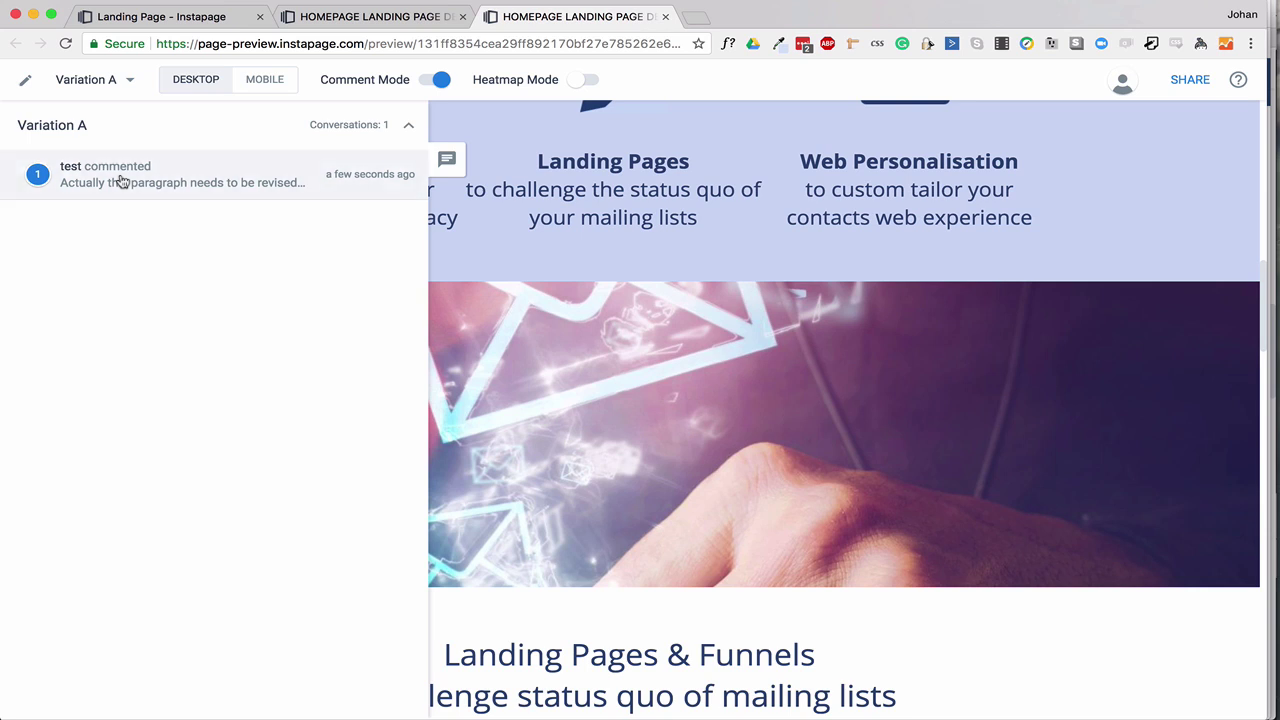
click(120, 181)
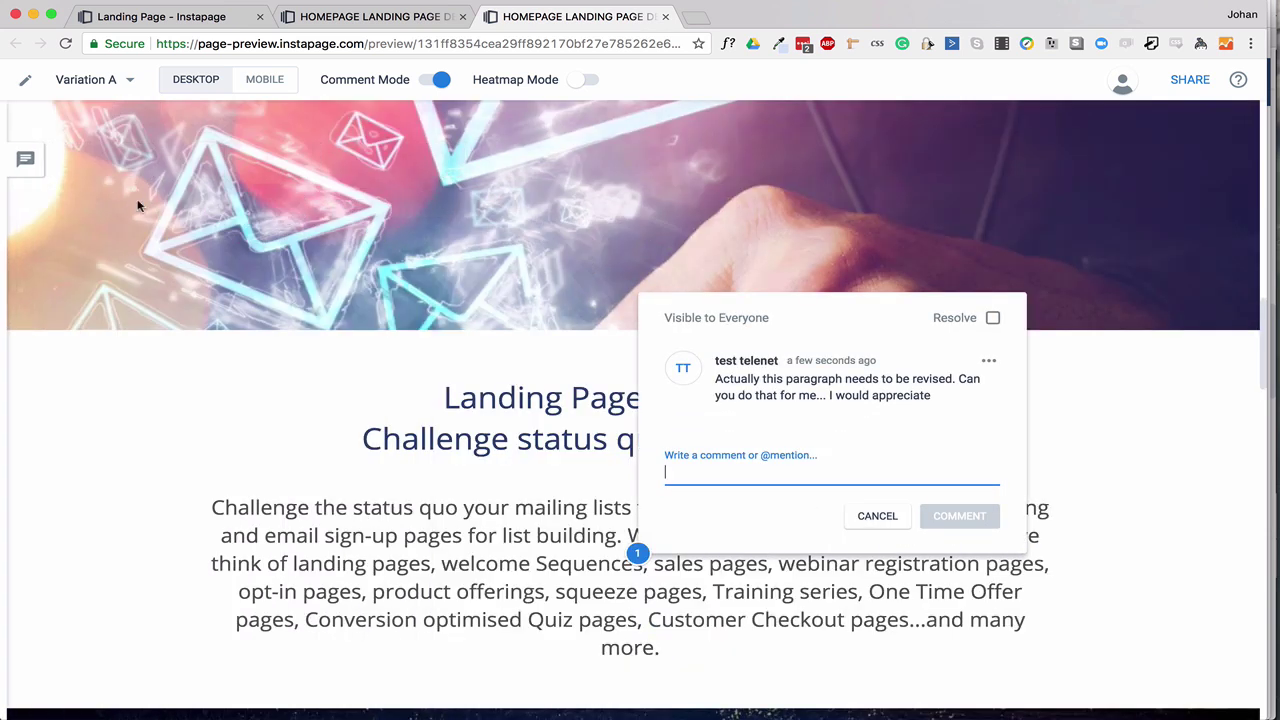
click(30, 164)
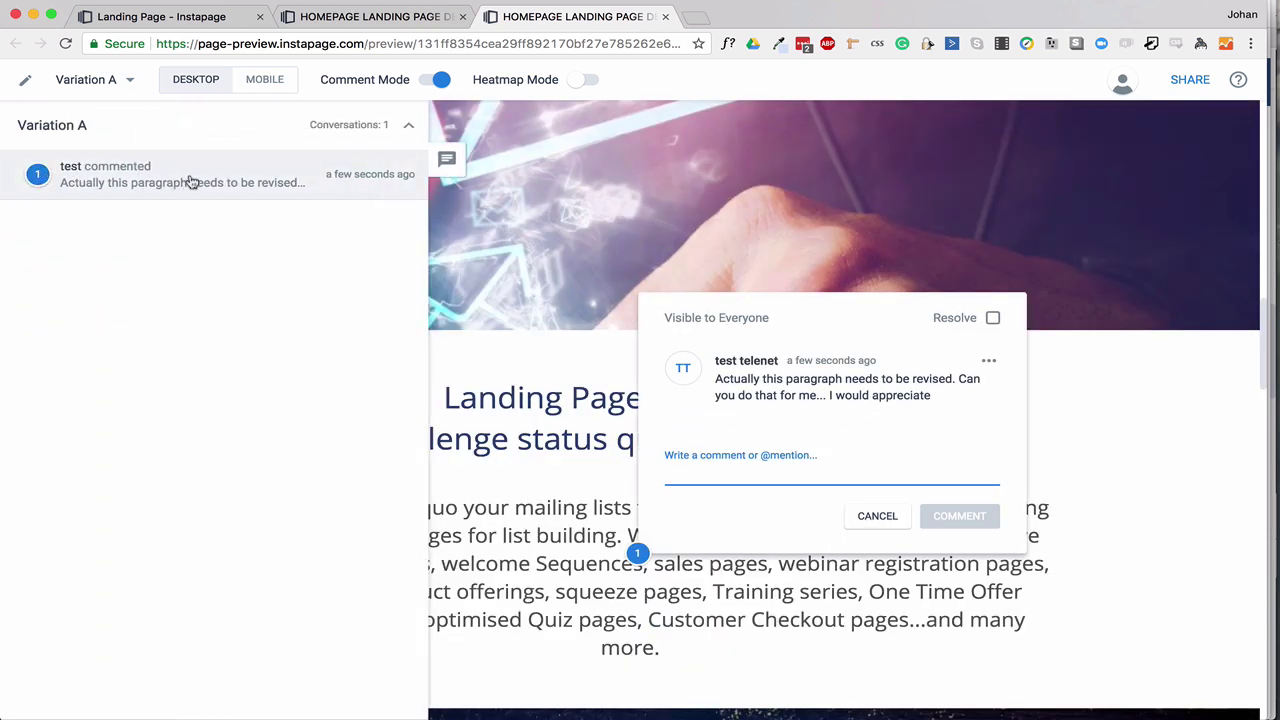
click(803, 451)
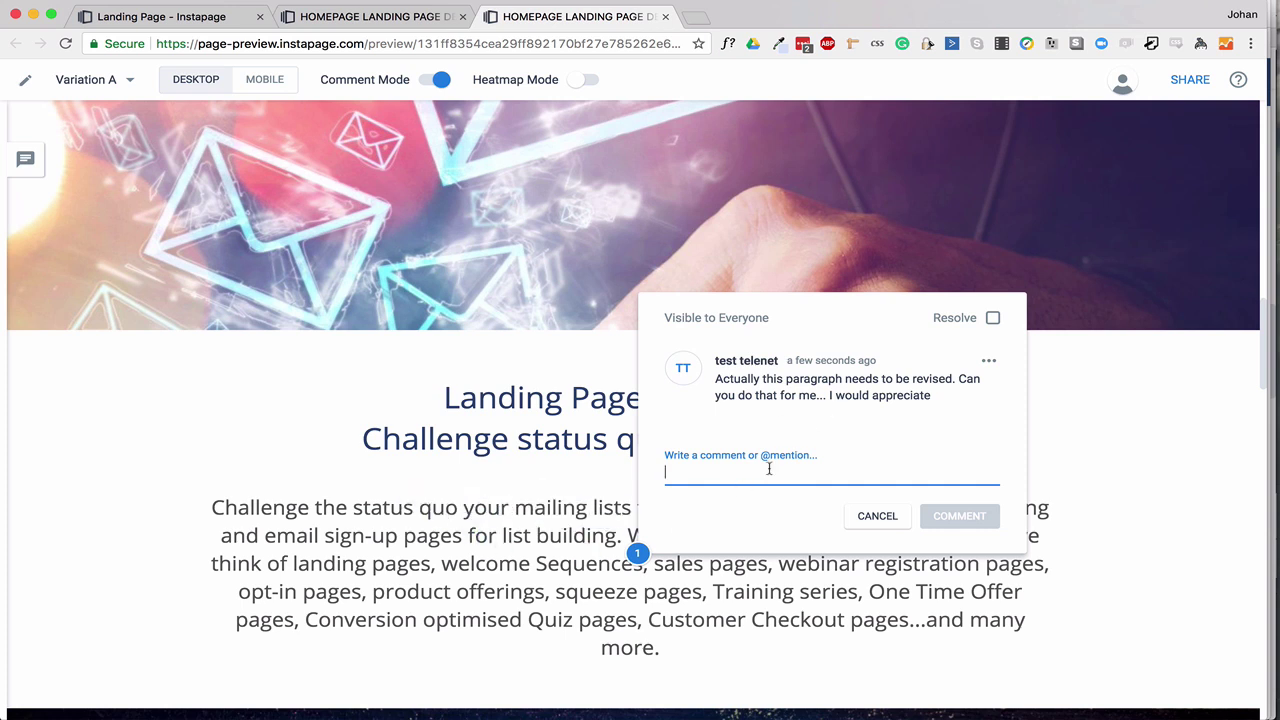
Reply 'This has been reviewed by Ann...' to the comment and mark it resolved.
text(This is)
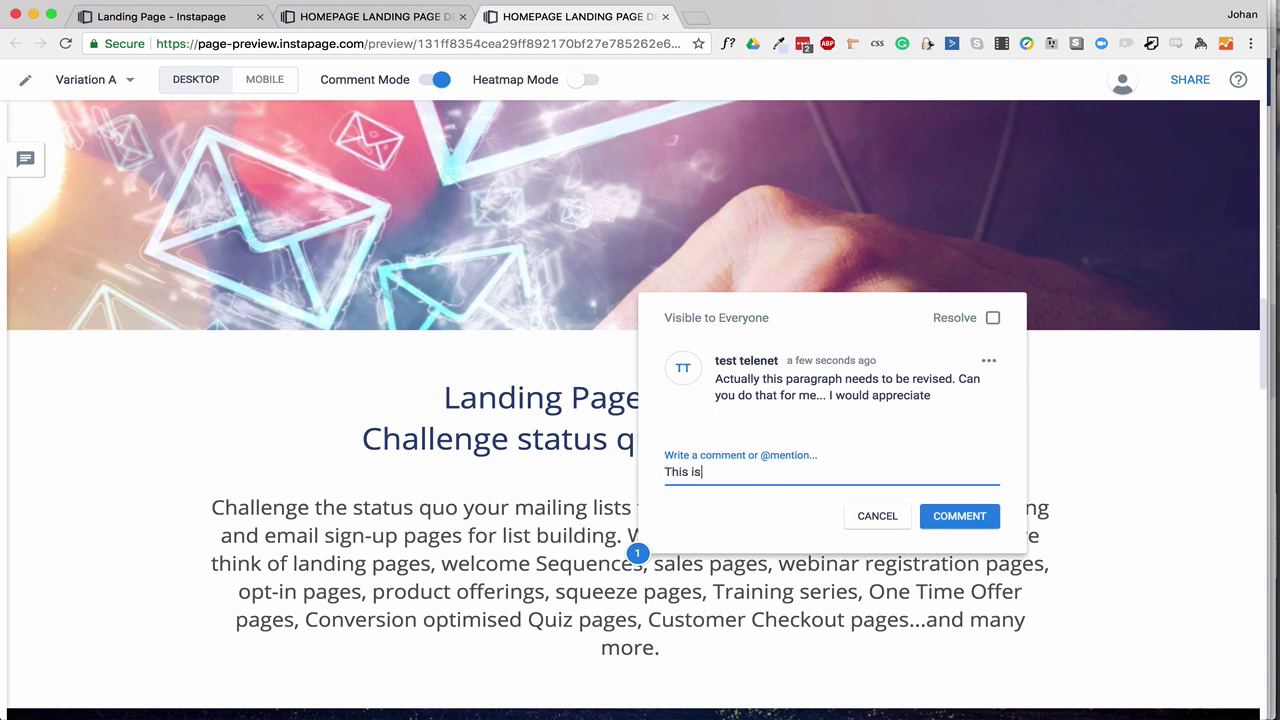
key(BackSpace)
key(BackSpace)
text(has been reviewed bt A)
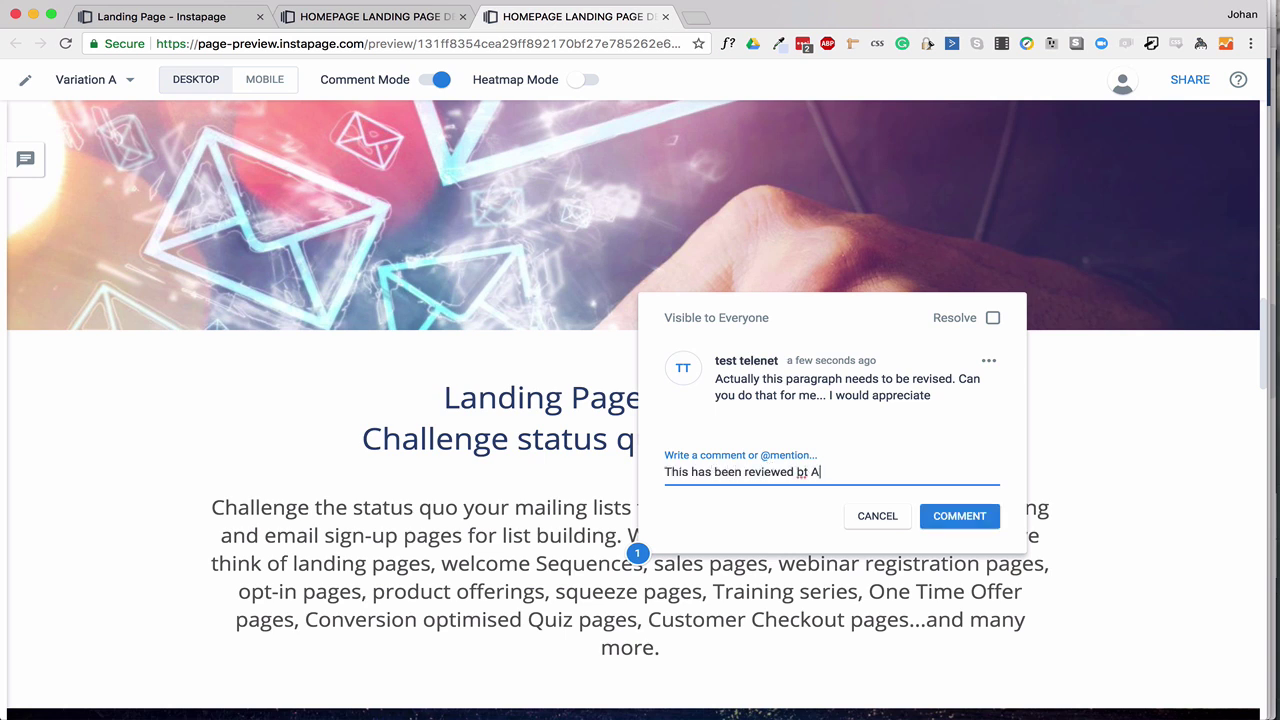
text(nn)
key(BackSpace)
key(BackSpace)
key(BackSpace)
key(BackSpace)
key(BackSpace)
text(y Ann...)
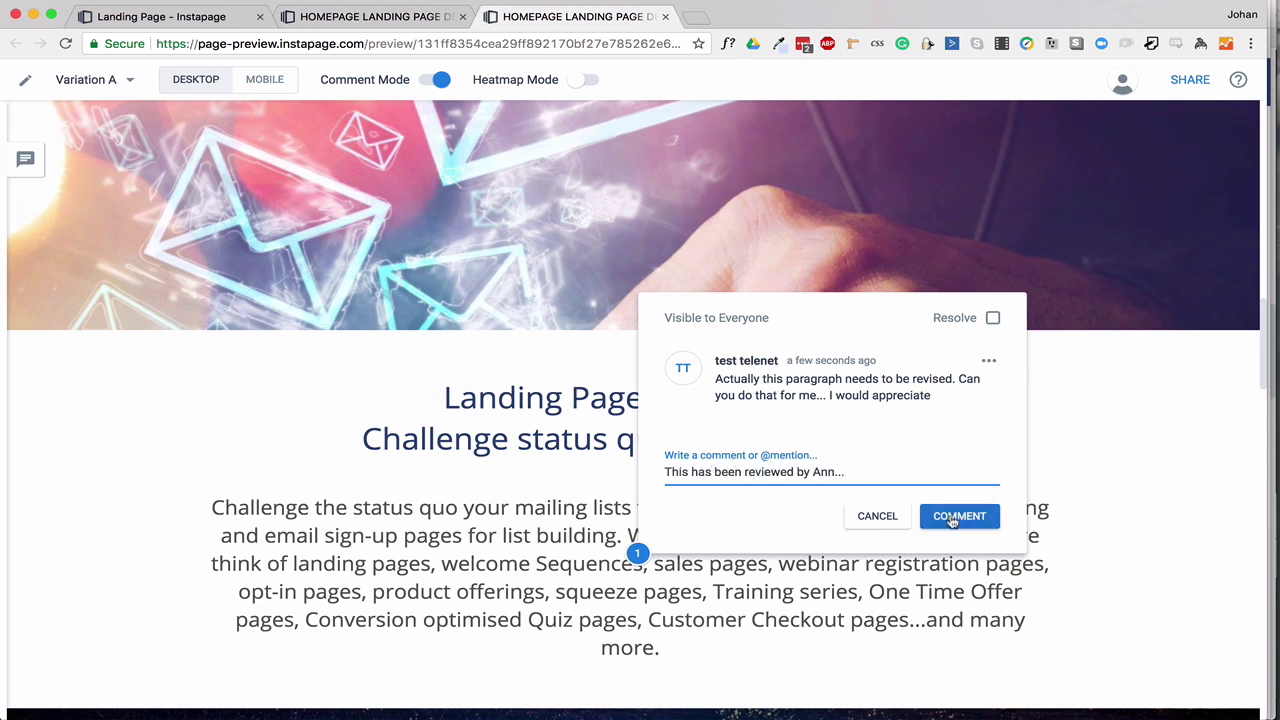
click(959, 516)
click(993, 294)
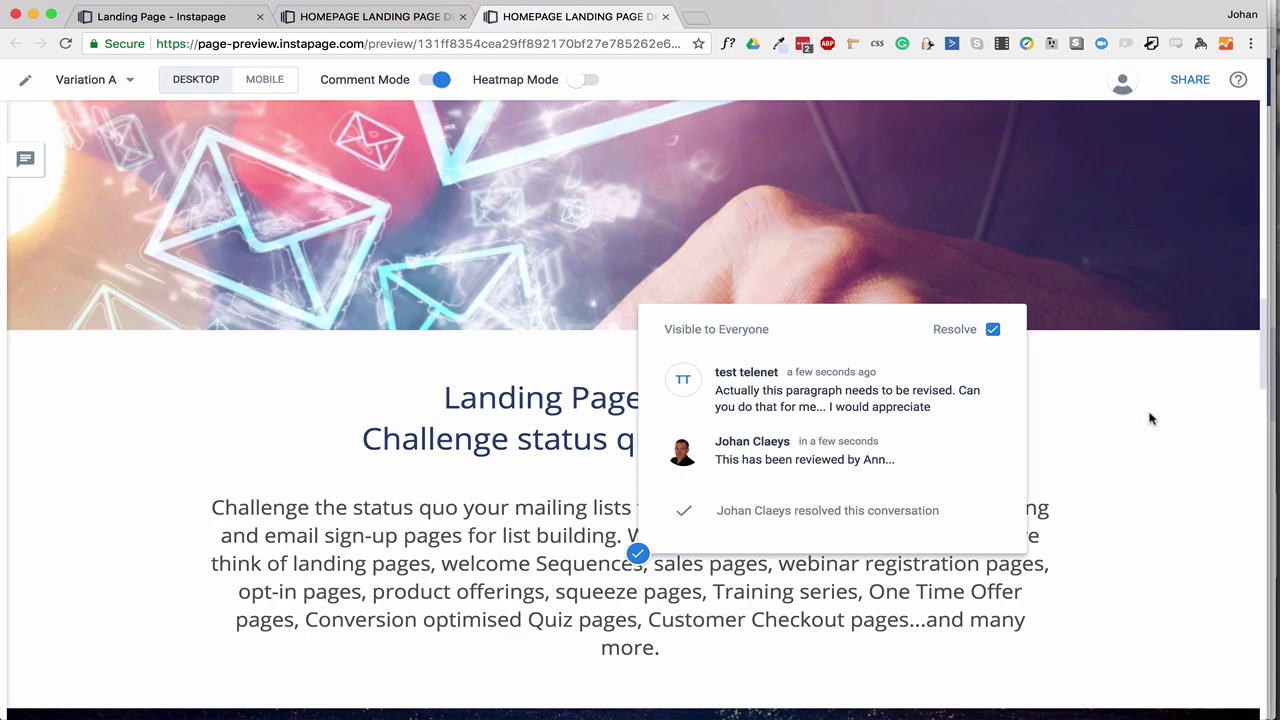
scroll(1097, 405, up, 10)
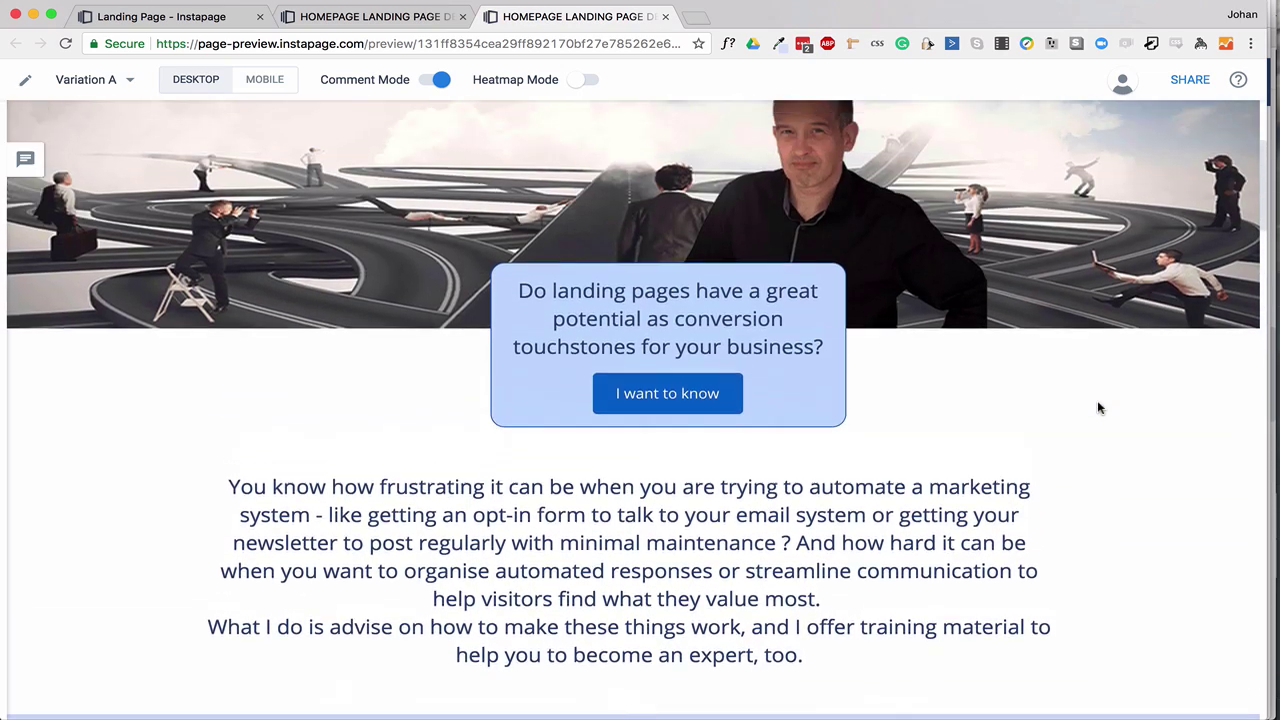
scroll(1098, 408, up, 5)
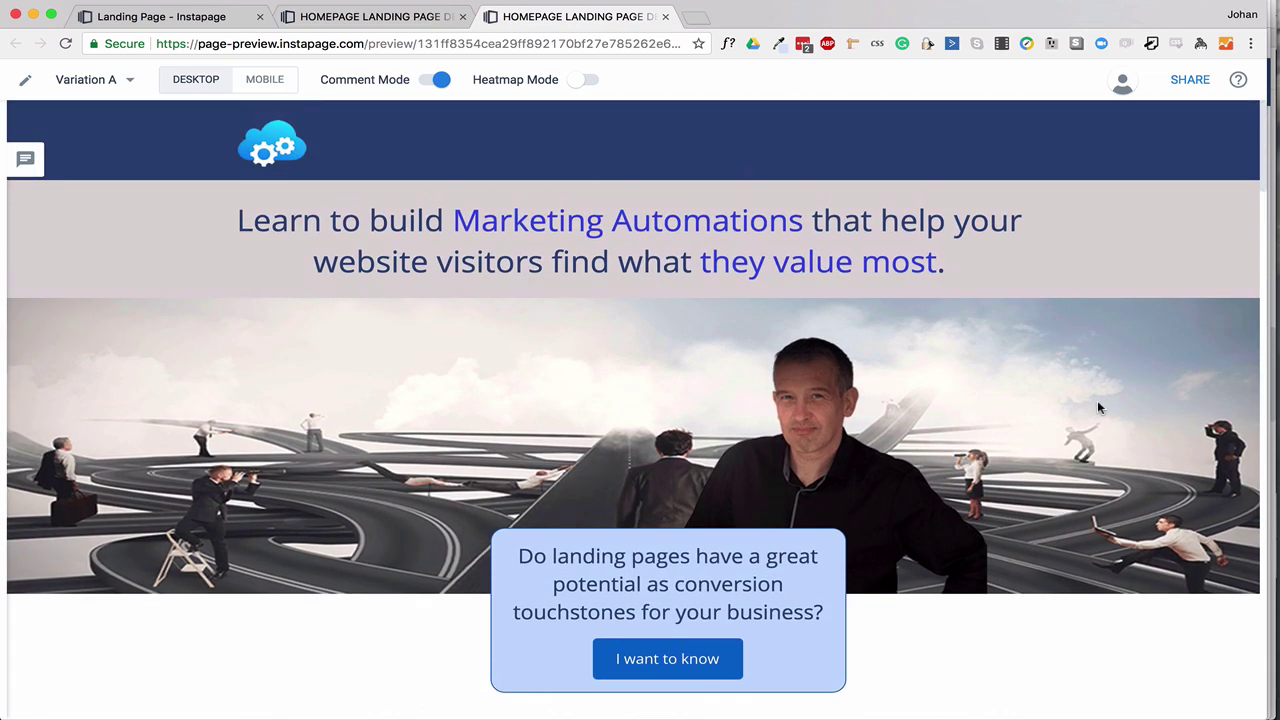
Turn off comment mode and check the page in the mobile preview.
click(441, 79)
click(264, 80)
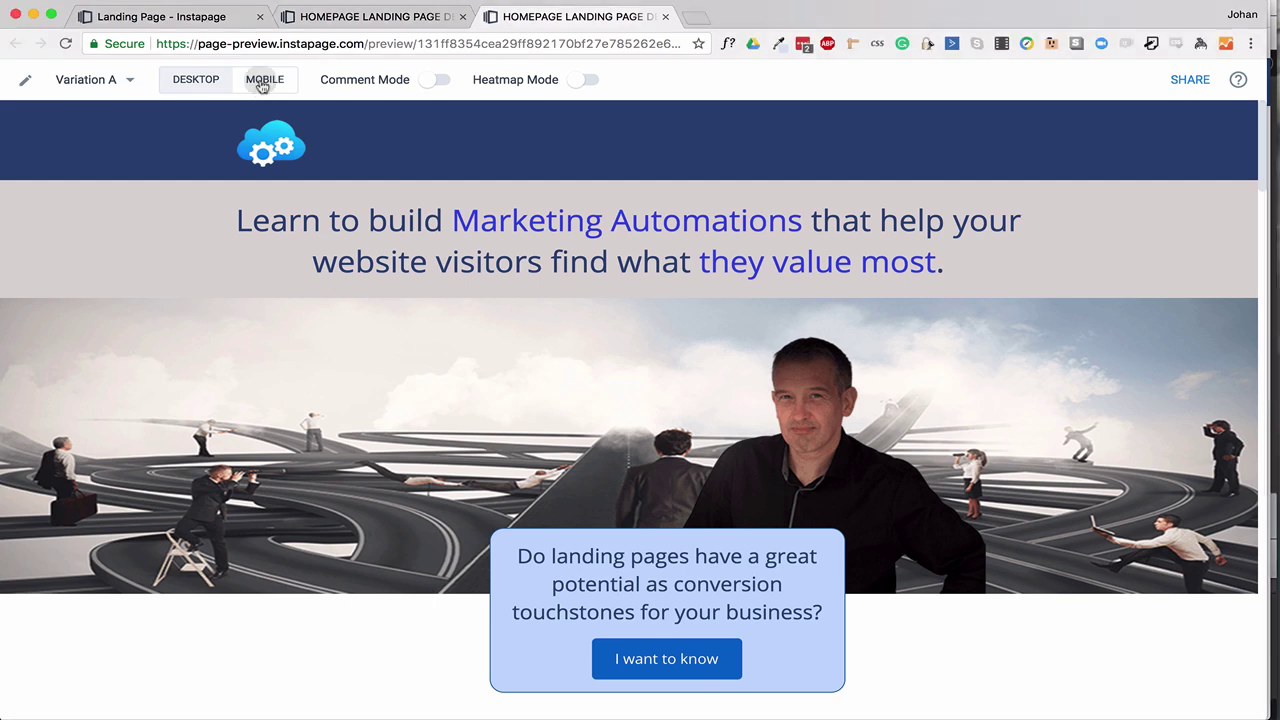
scroll(621, 410, down, 2)
scroll(621, 410, down, 10)
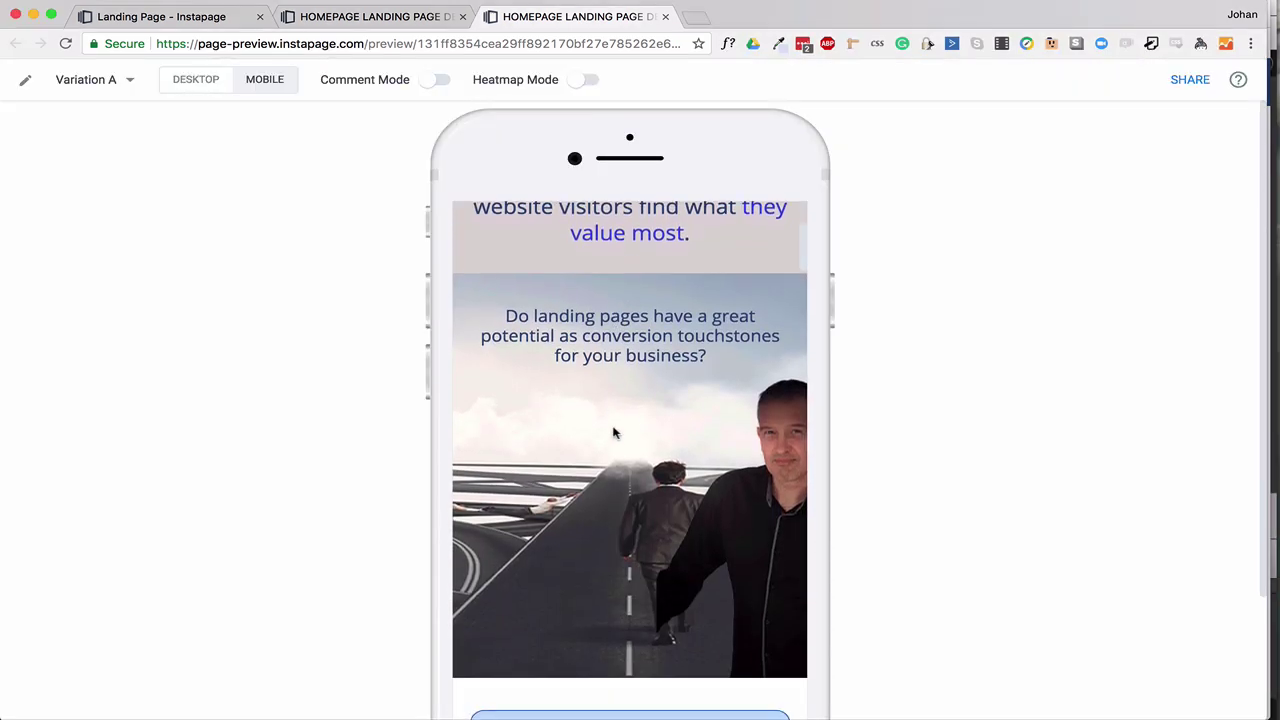
scroll(615, 449, down, 6)
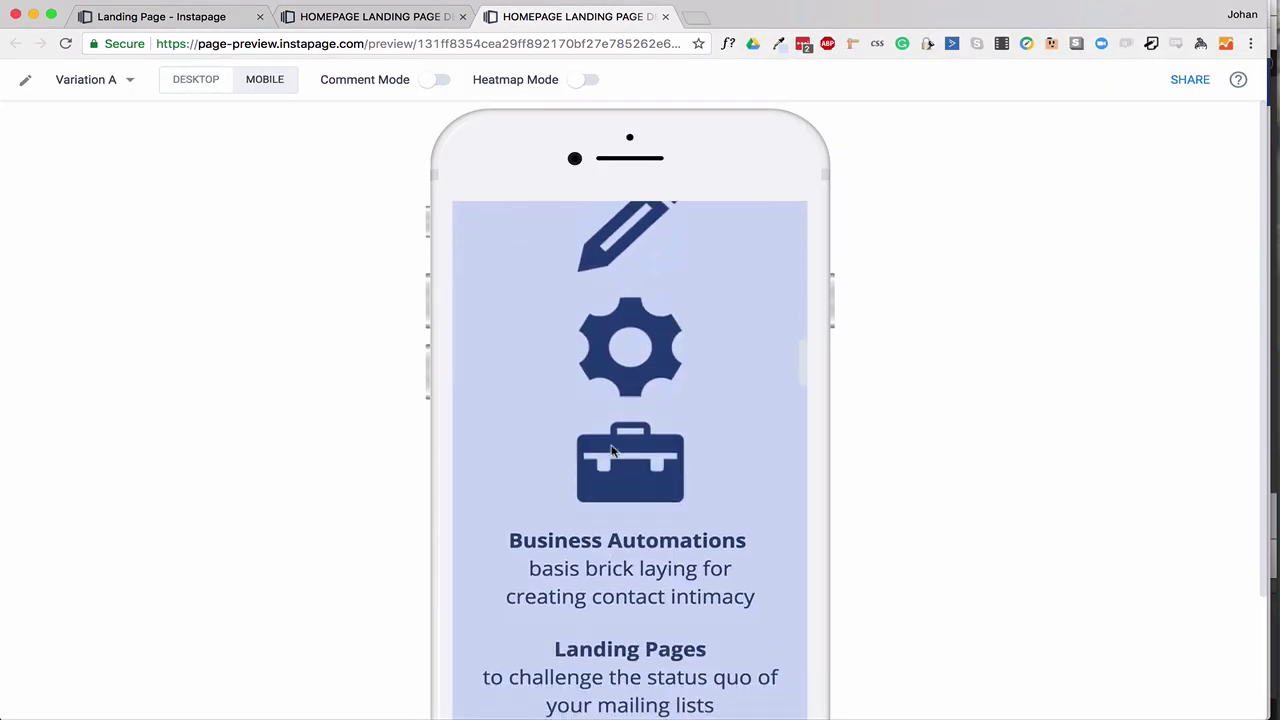
scroll(610, 450, up, 15)
In the editor's mobile layout, drag the body text box down below the button box.
click(25, 79)
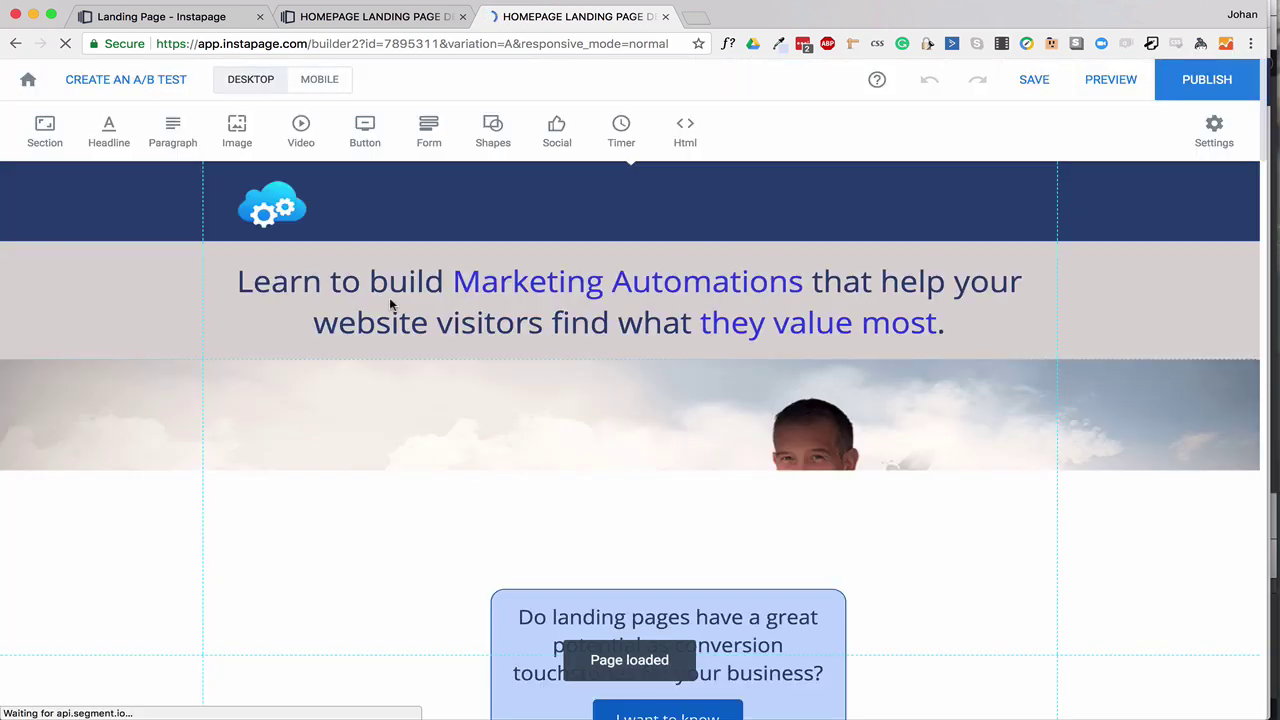
click(319, 82)
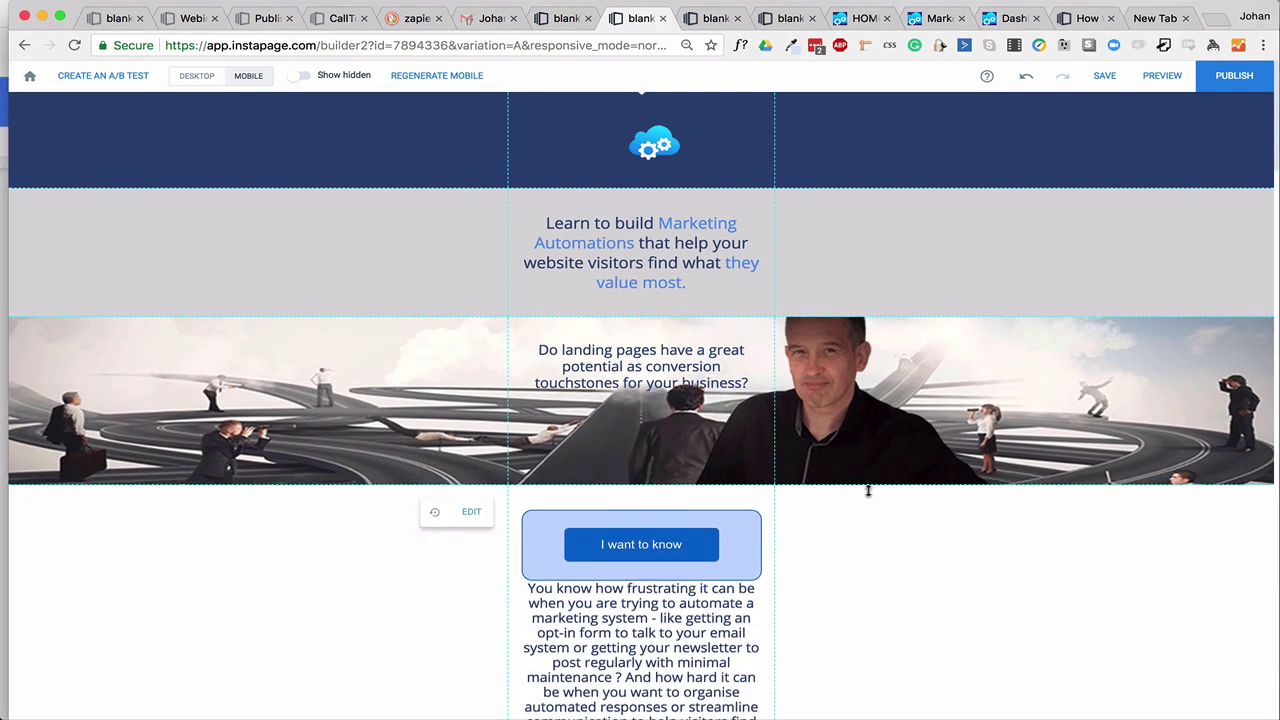
scroll(850, 520, down, 5)
drag(653, 410, 655, 520)
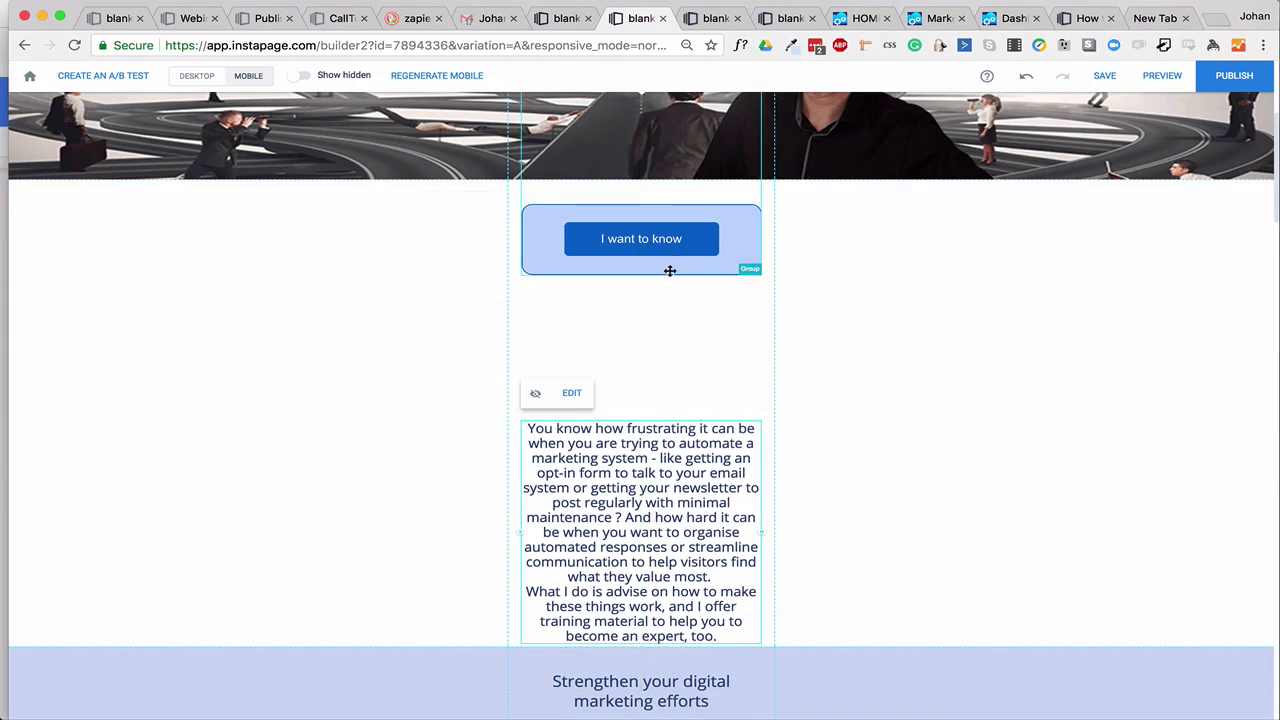
drag(690, 140, 700, 266)
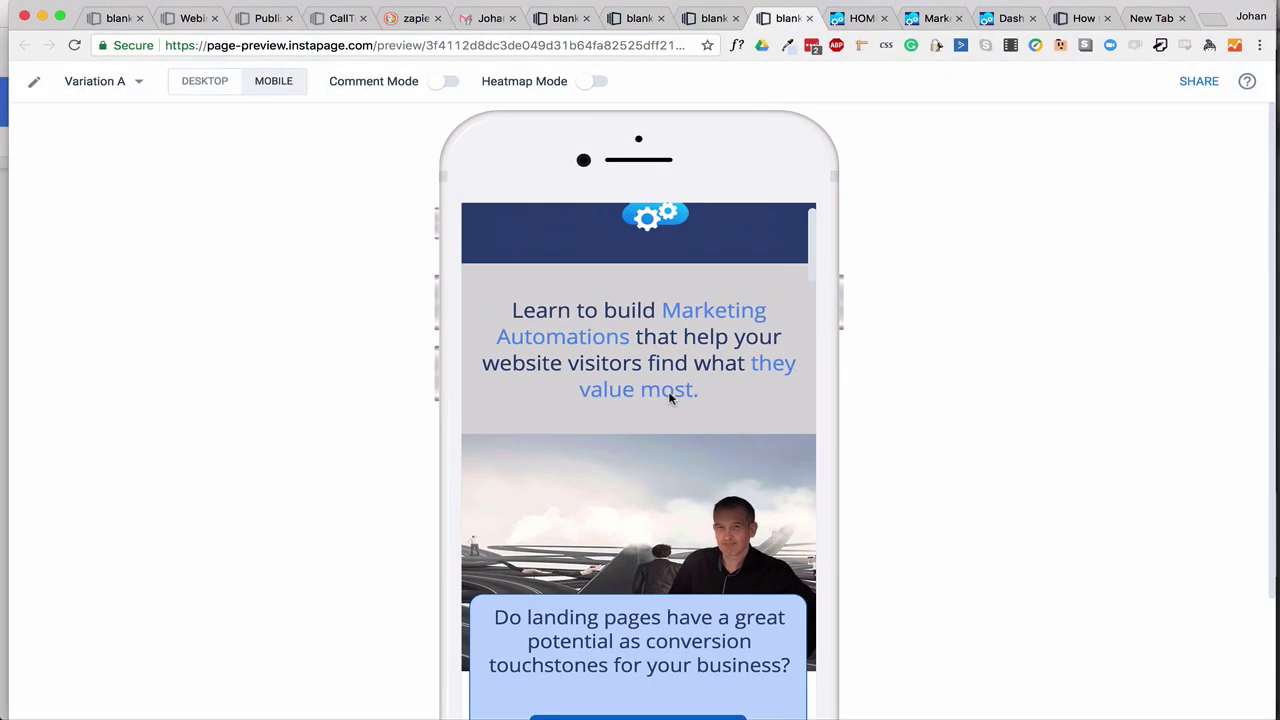
Switch the preview back to desktop and bring the desktop page editor to the front.
scroll(671, 400, up, 1)
scroll(671, 400, down, 10)
scroll(671, 400, down, 15)
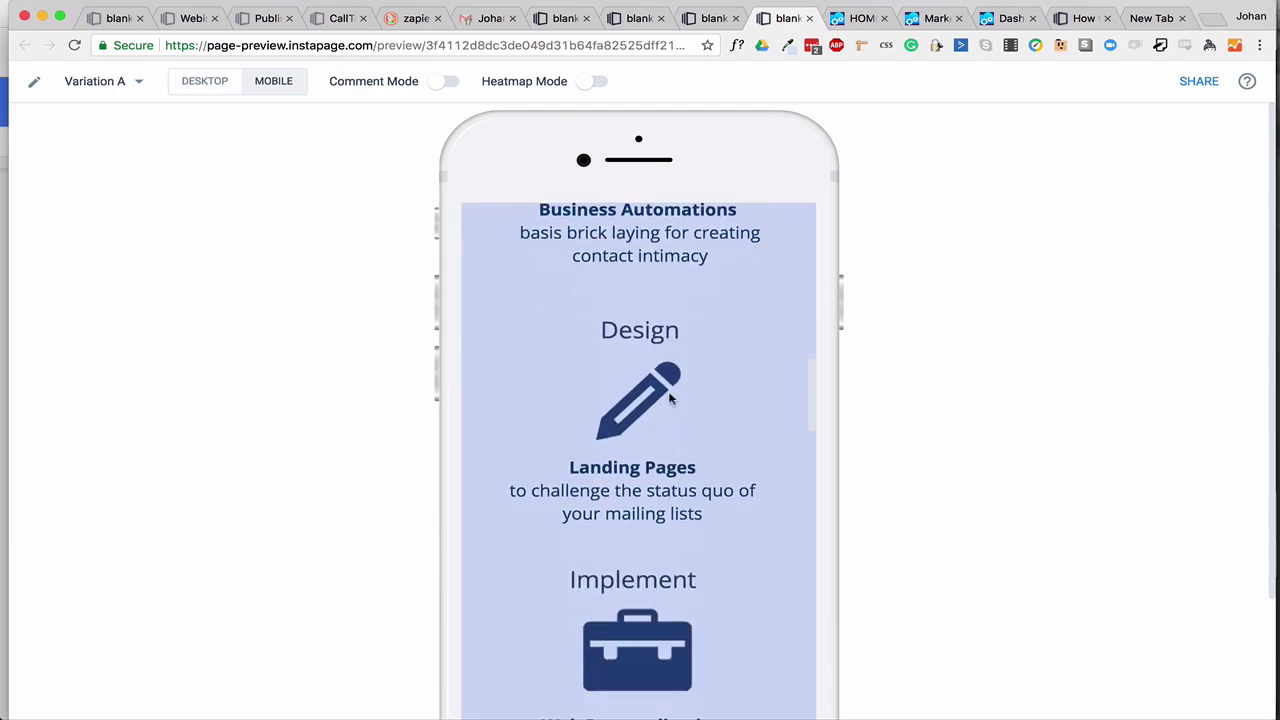
scroll(671, 400, up, 20)
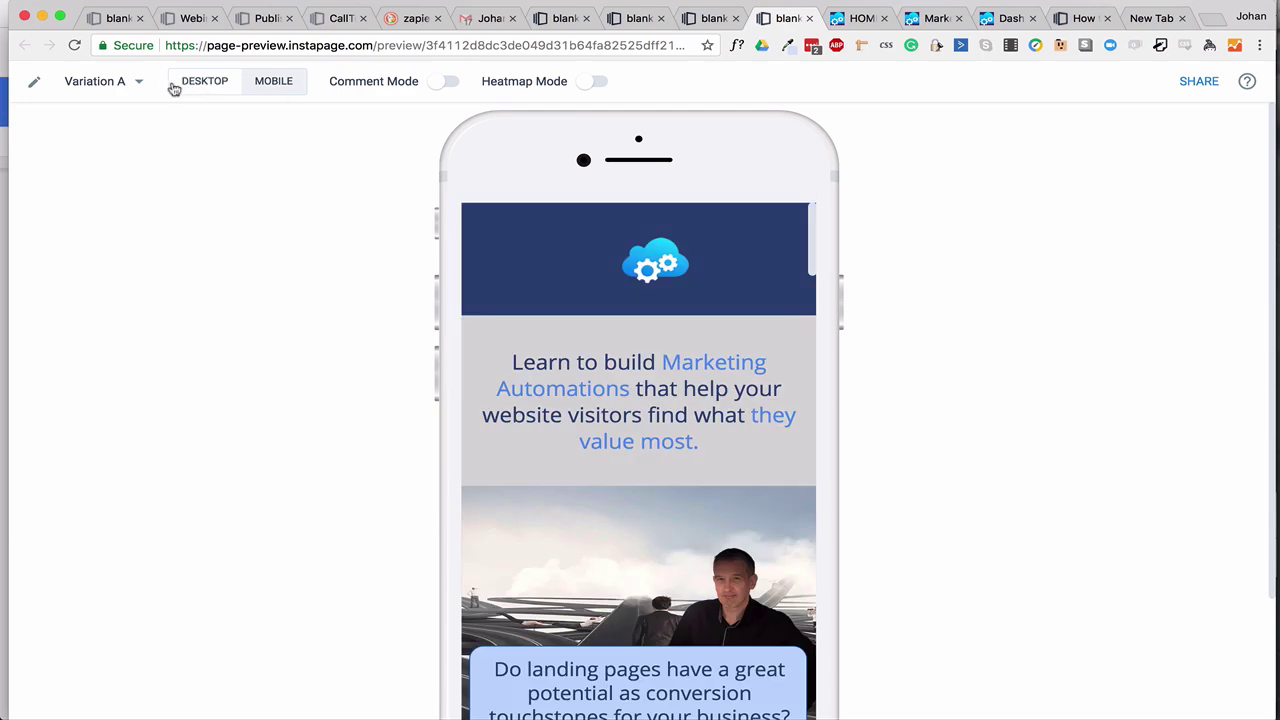
click(192, 84)
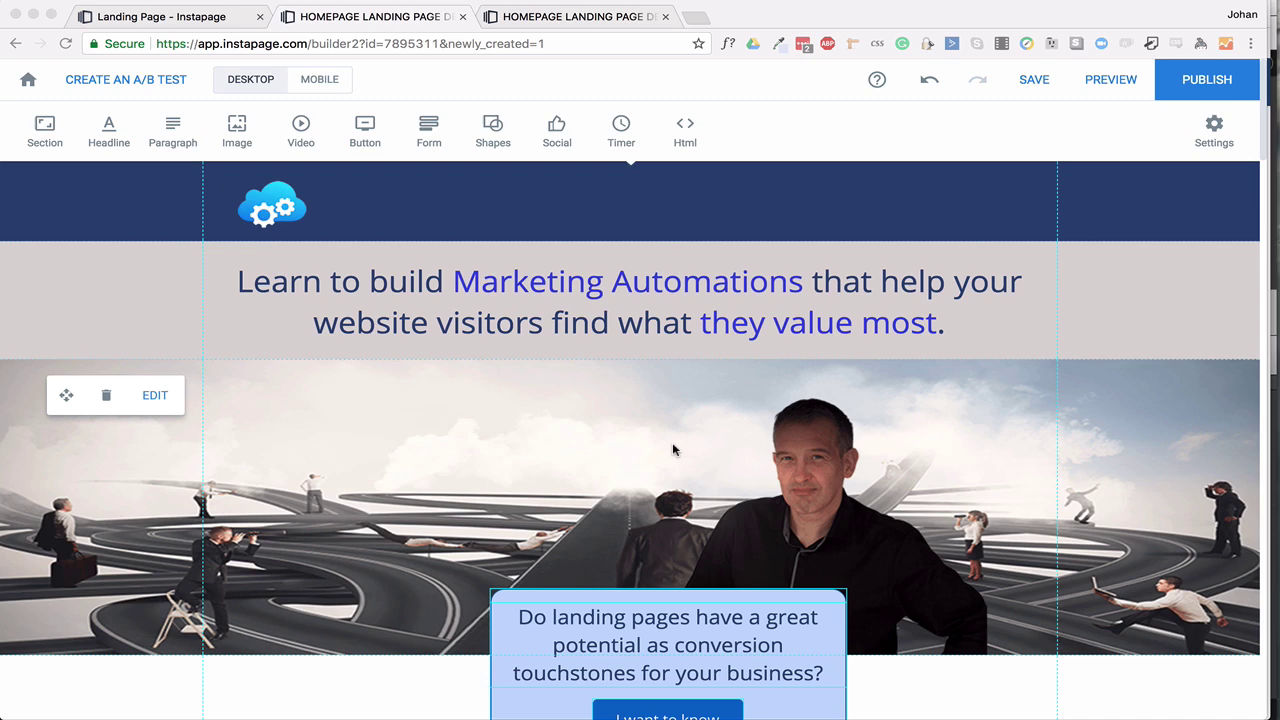
scroll(672, 442, down, 3)
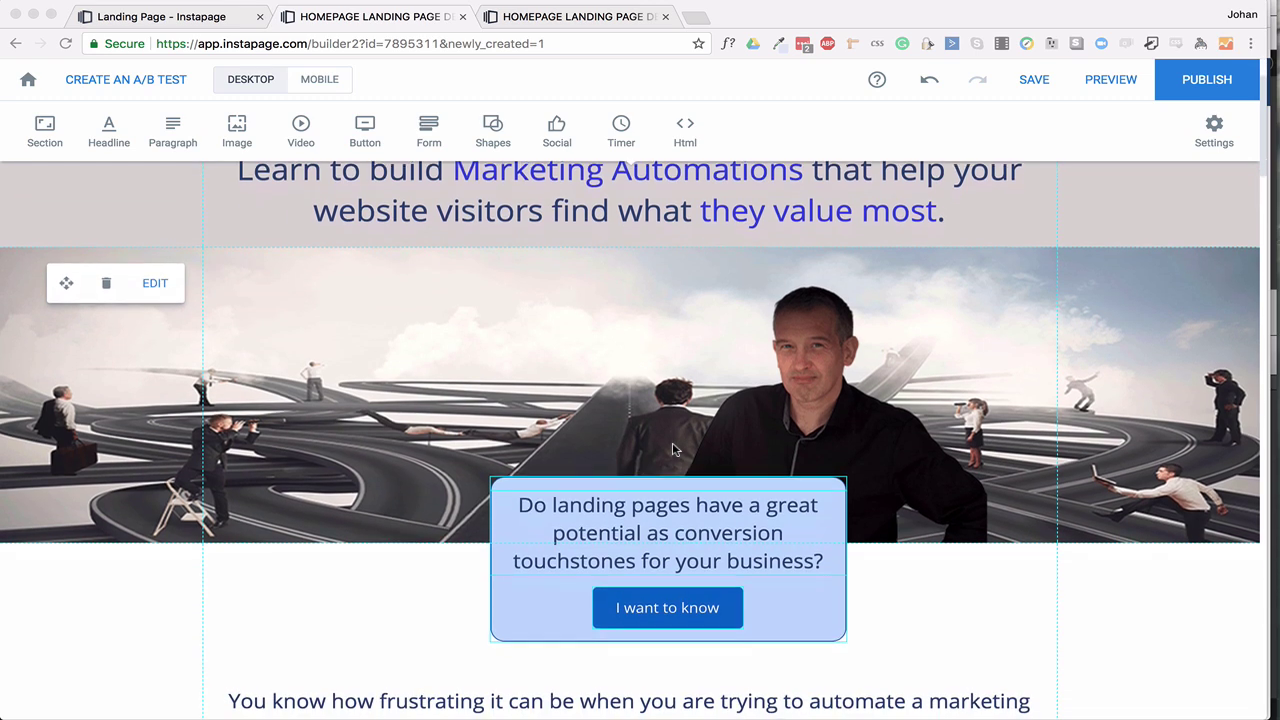
scroll(672, 430, down, 1)
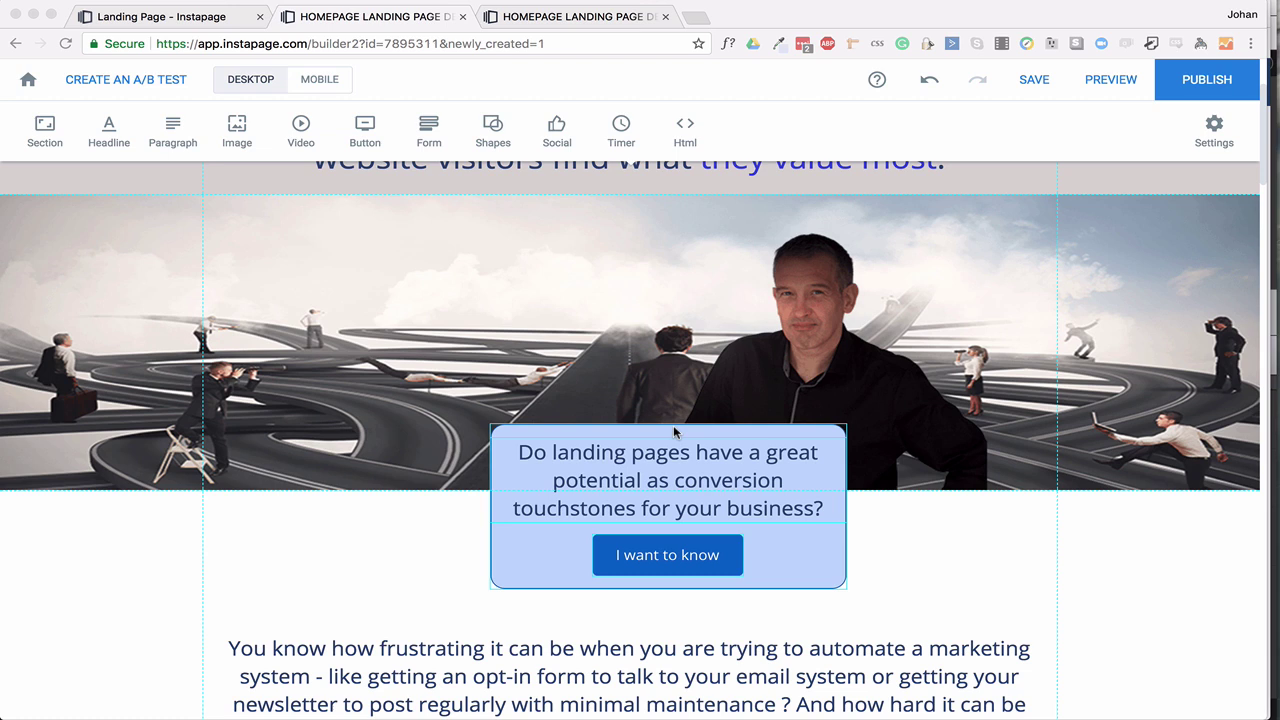
click(684, 562)
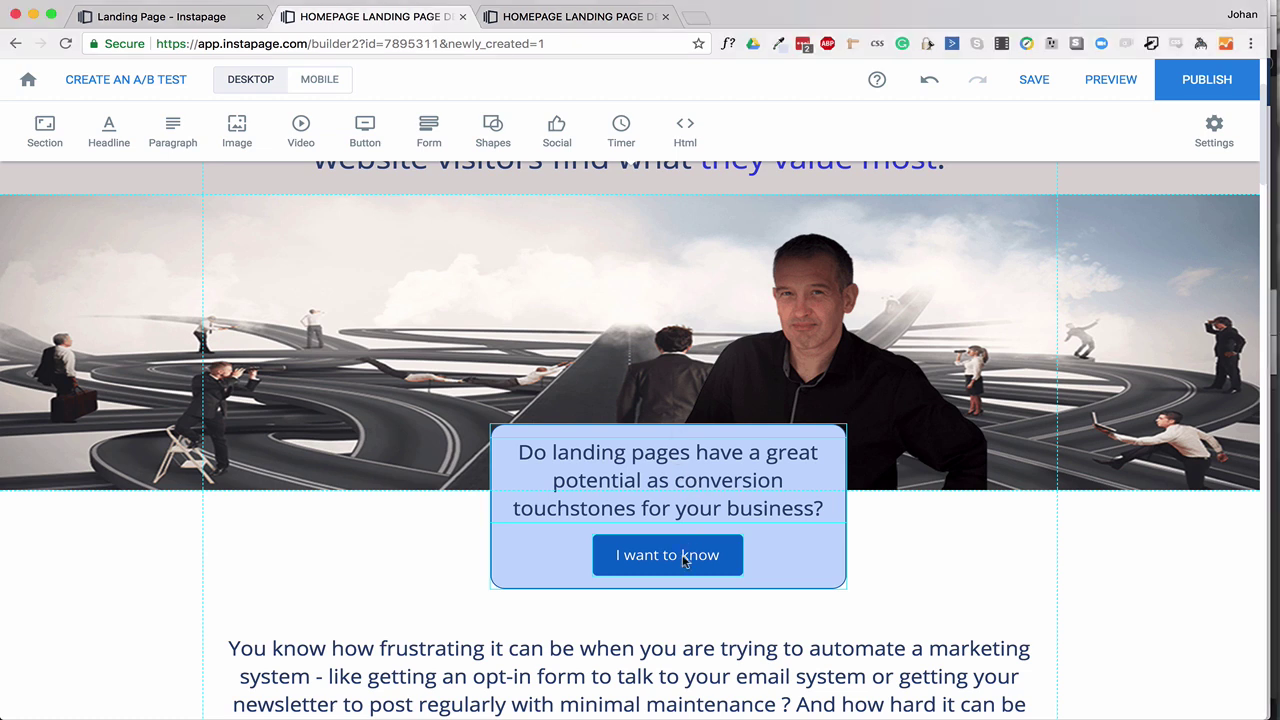
Edit the 'I want to know' button's pop-up and select its Name/Email sign-up form.
click(684, 562)
click(684, 562)
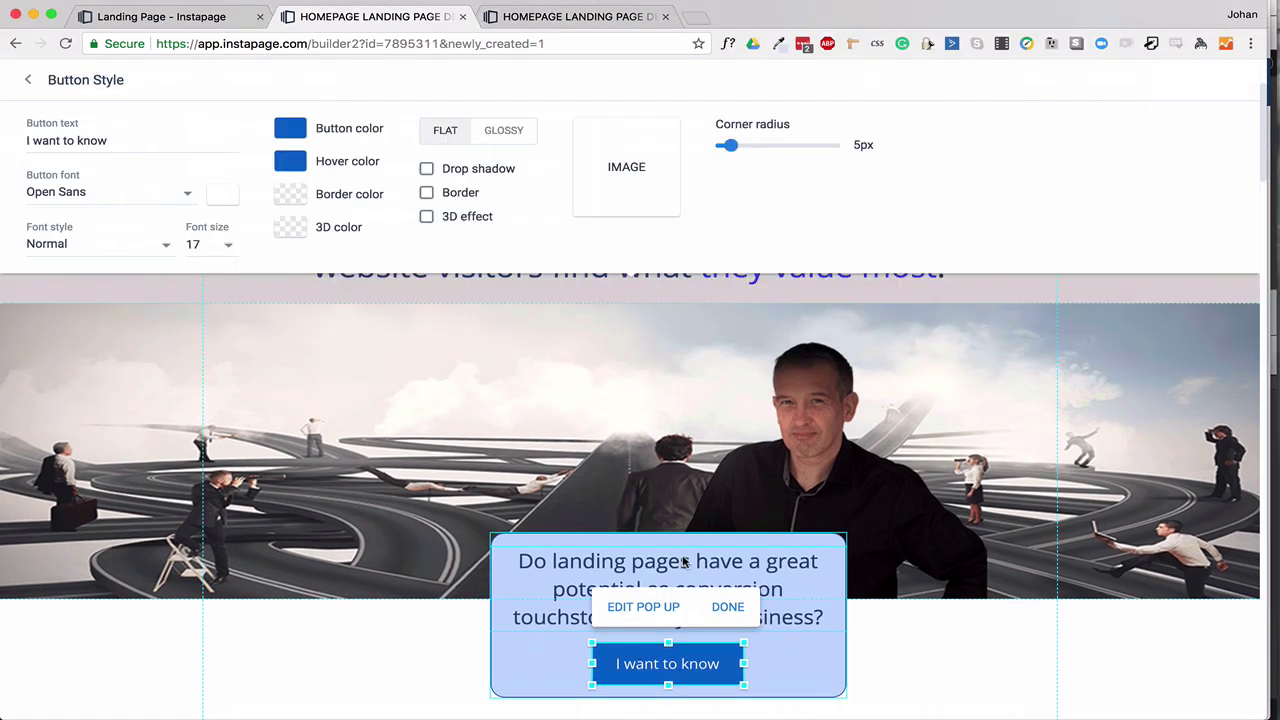
click(673, 612)
click(677, 471)
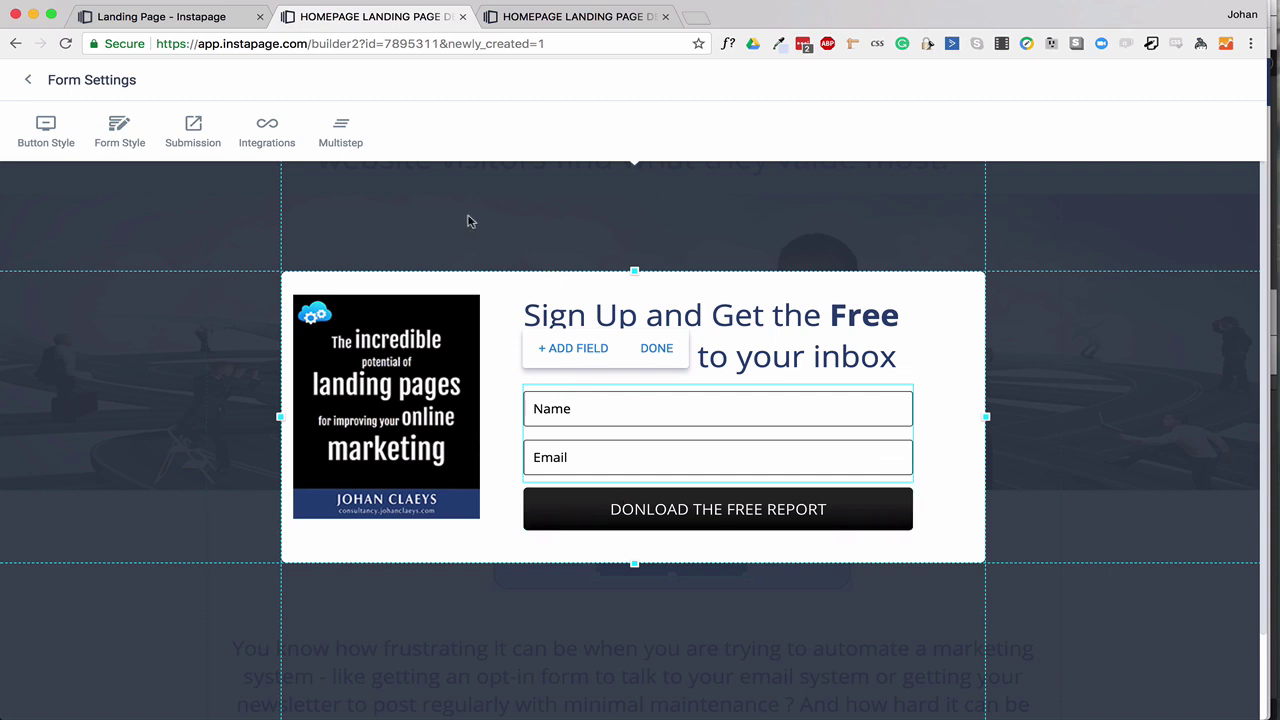
Switch the form's submission action to DOWNLOAD, keeping the 'Thank You!' message.
click(194, 128)
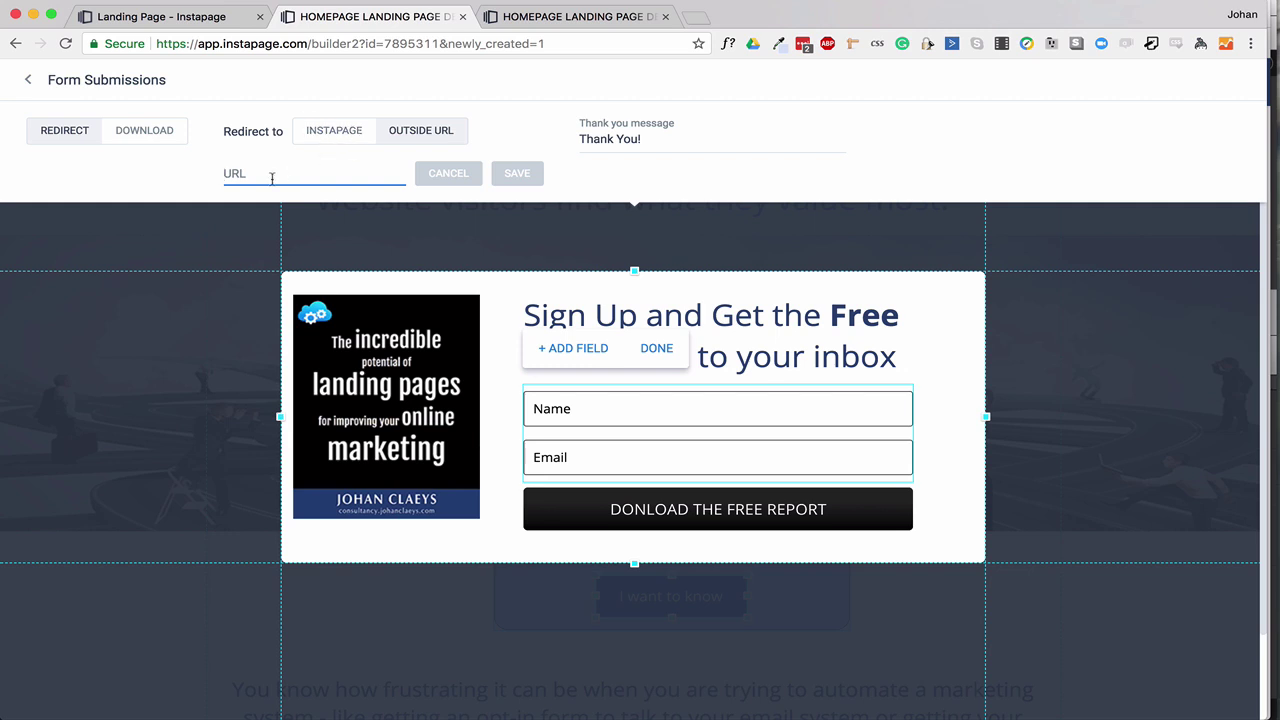
click(144, 131)
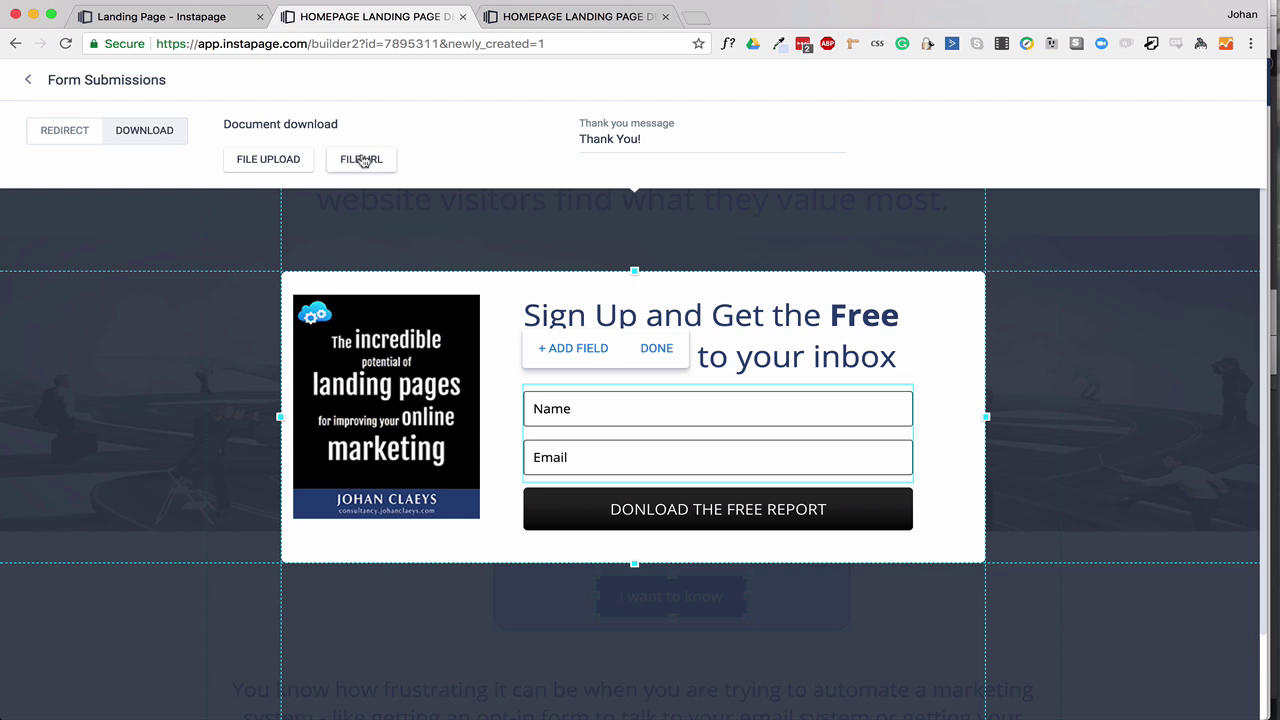
click(29, 82)
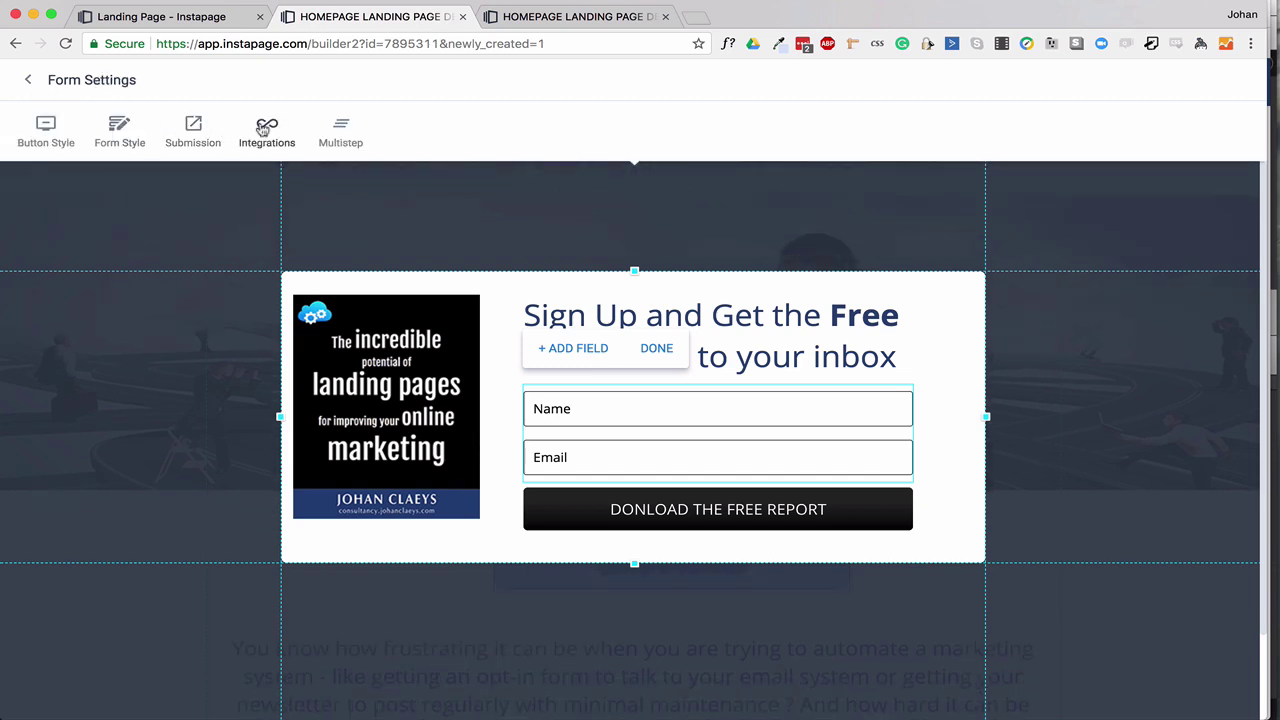
Open the ActiveCampaign and ConvertKit integration setups and close both without connecting.
click(266, 128)
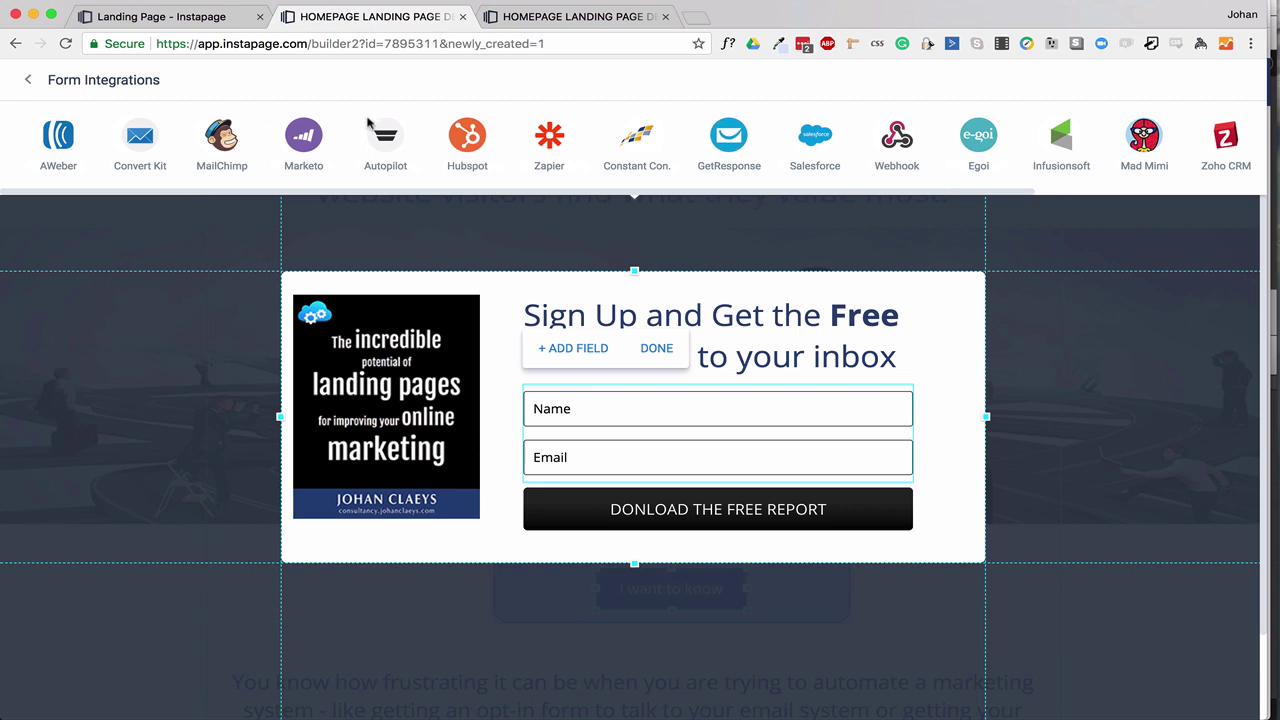
scroll(420, 138, right, 3)
scroll(420, 140, right, 2)
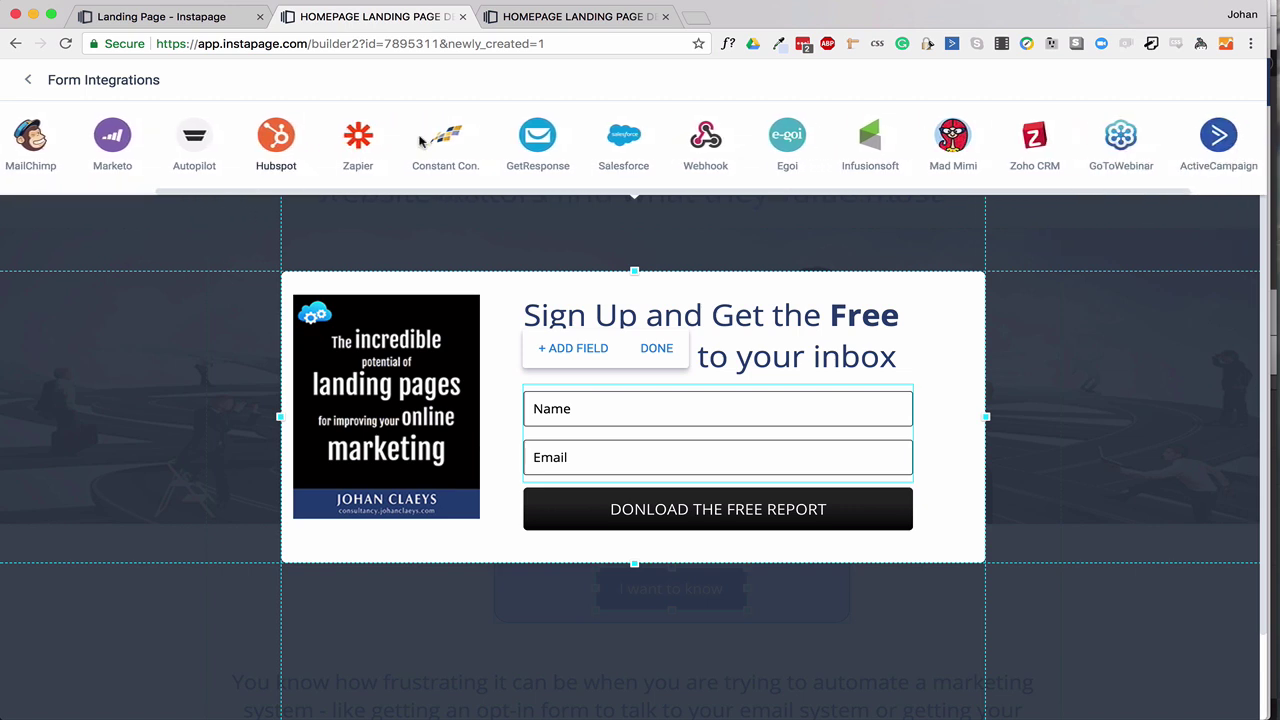
scroll(420, 140, left, 4)
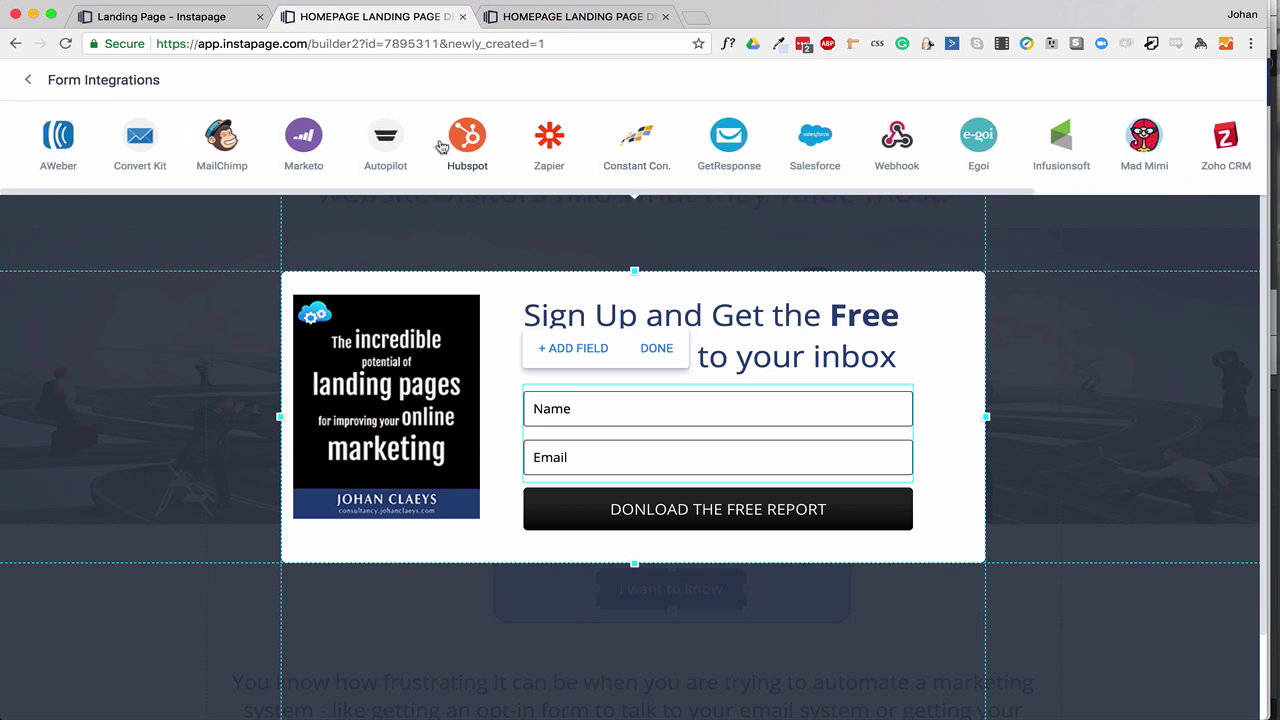
scroll(466, 137, right, 6)
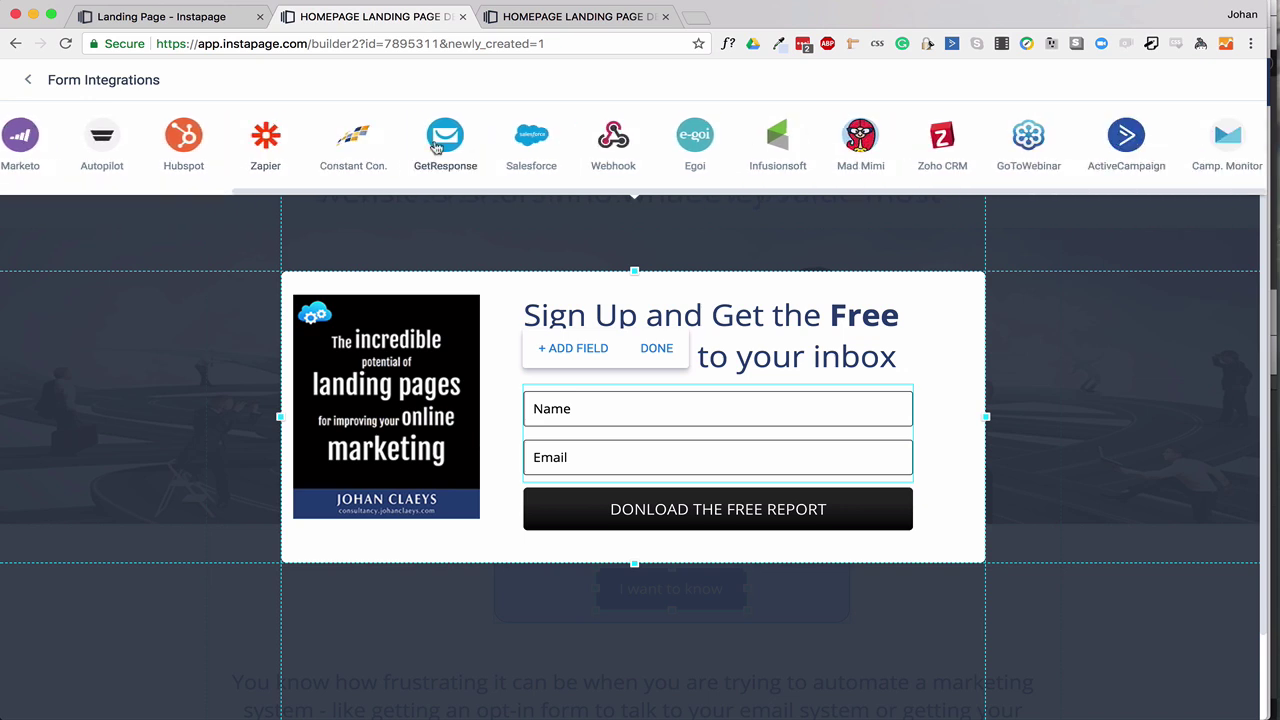
click(1127, 135)
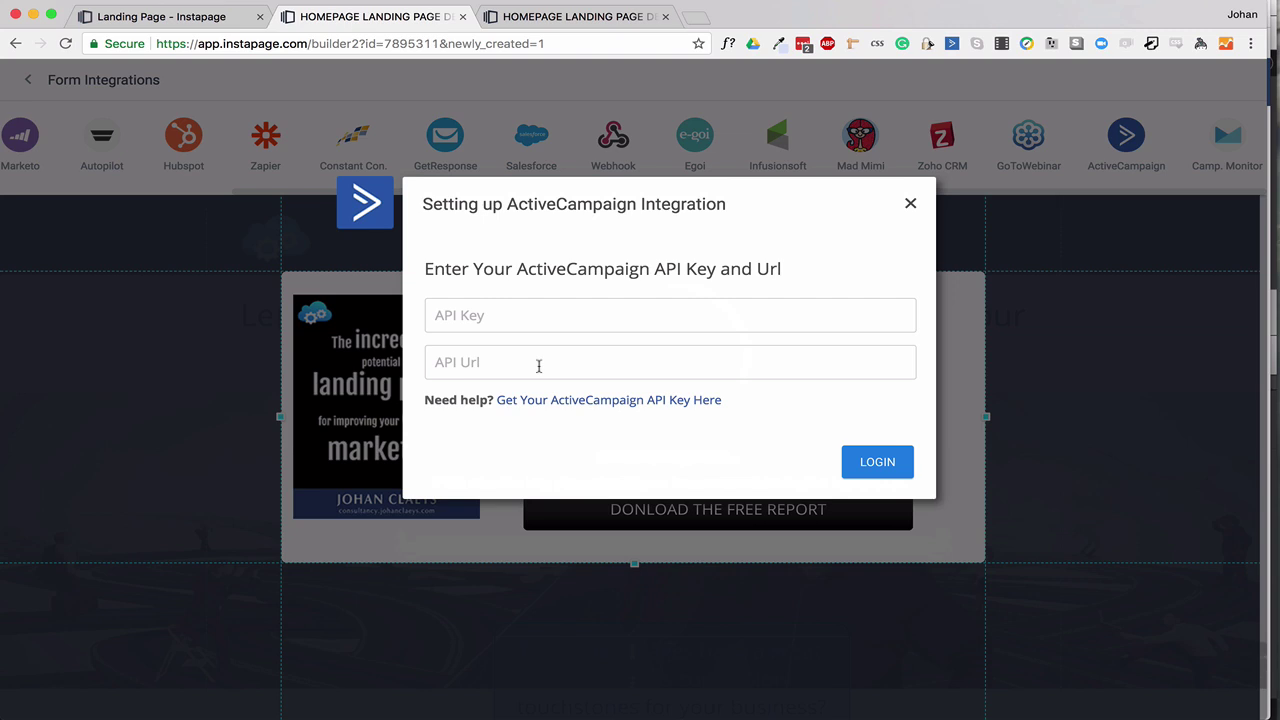
click(910, 205)
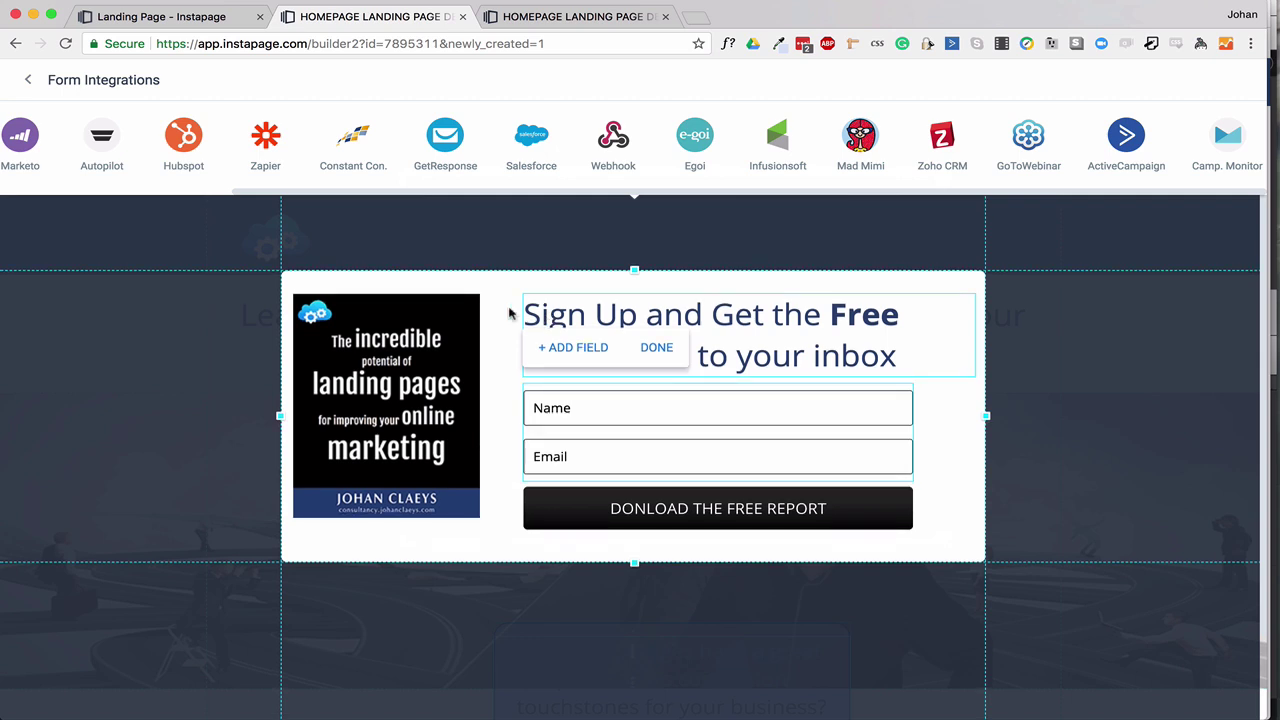
scroll(400, 140, left, 5)
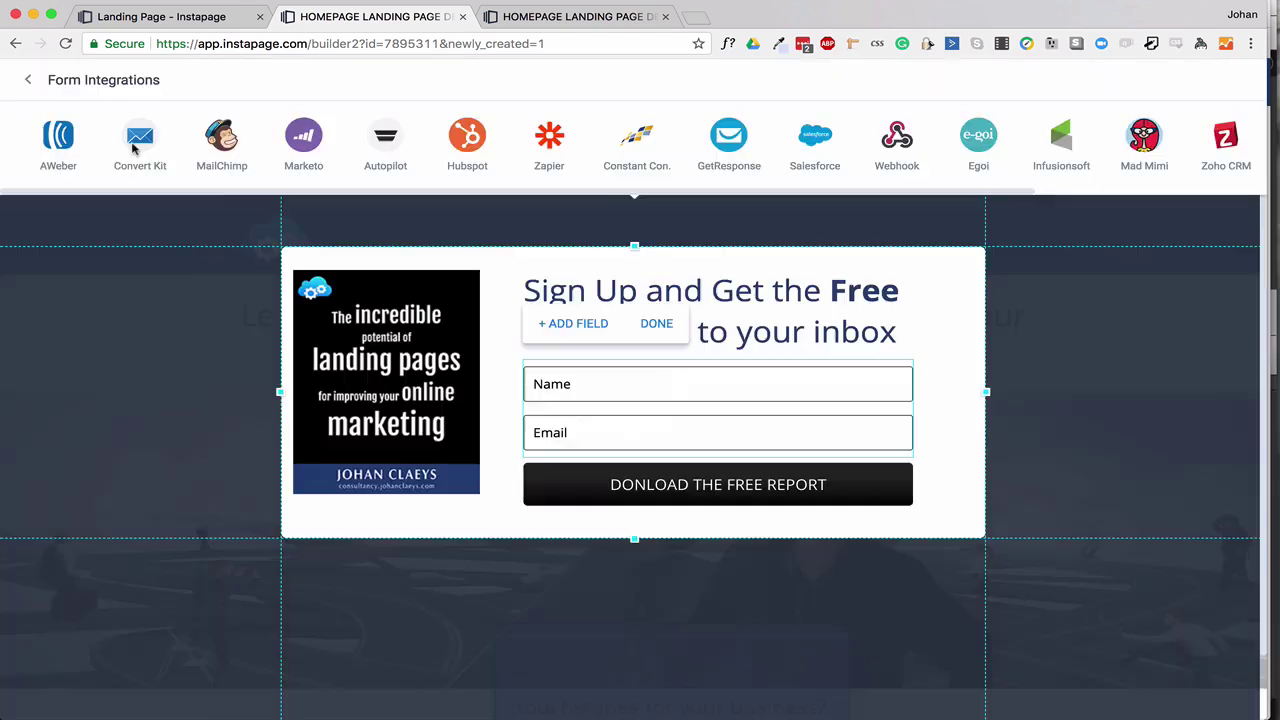
click(138, 145)
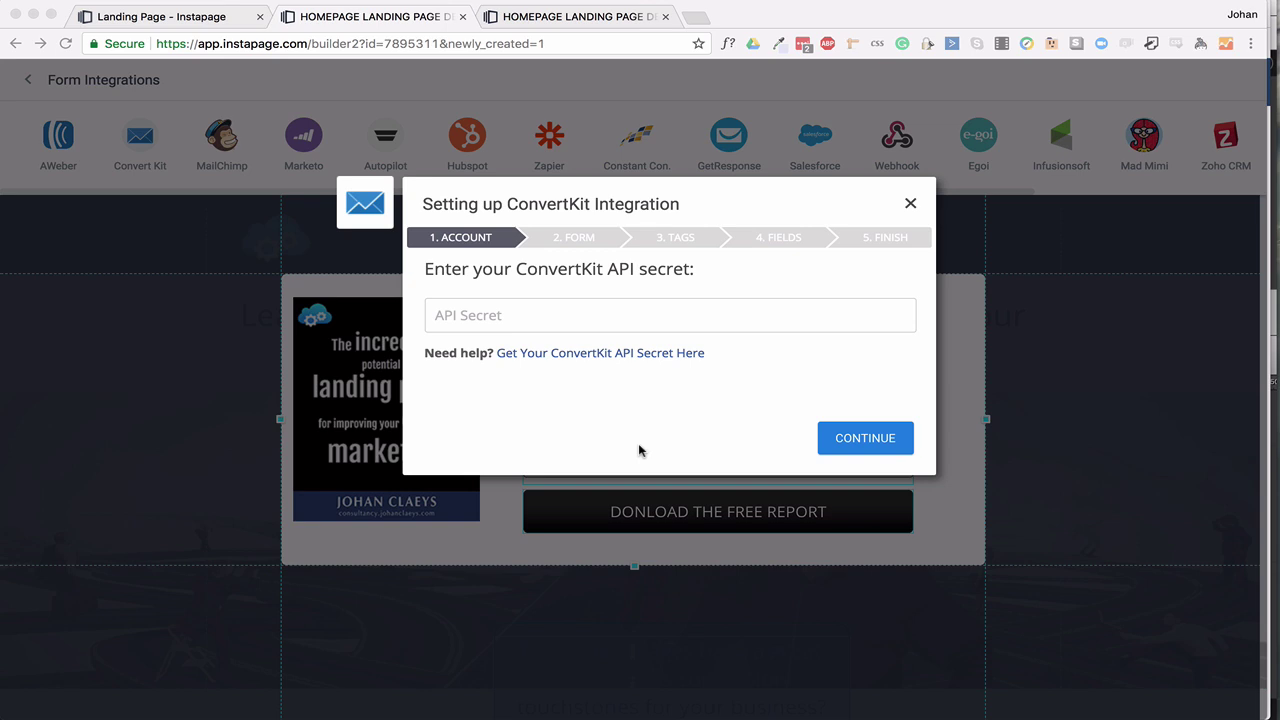
click(910, 203)
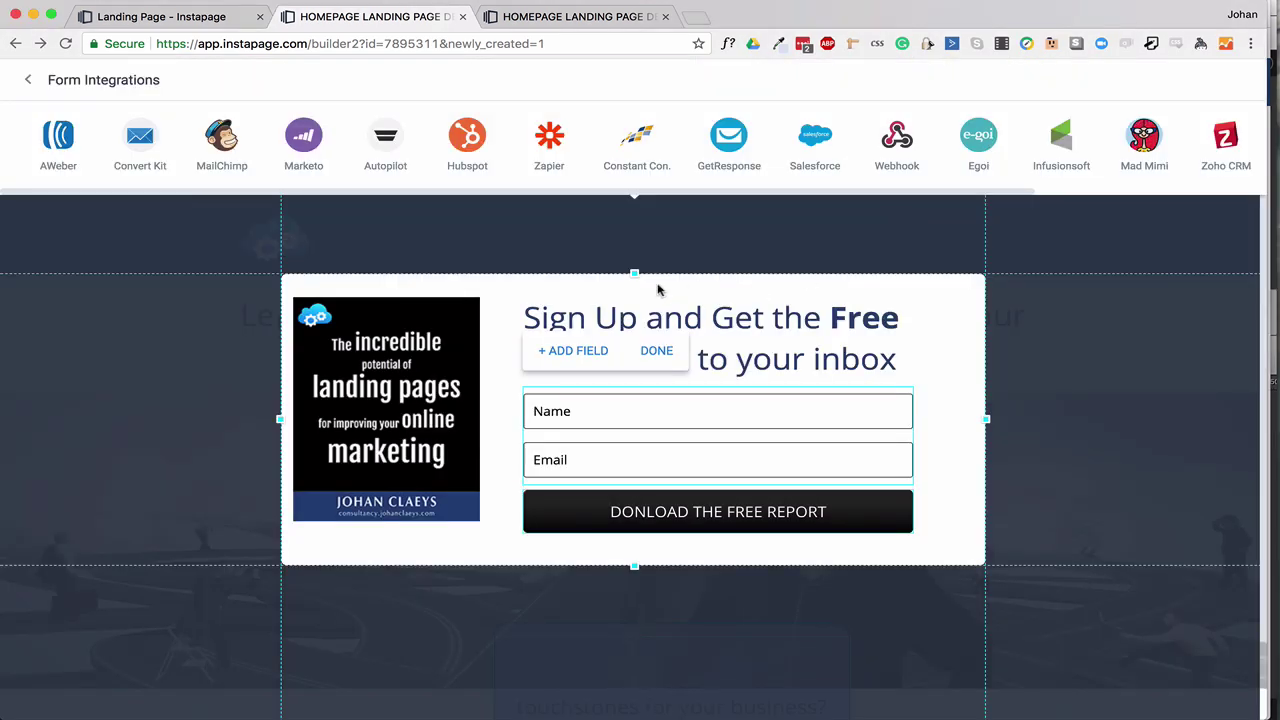
Leave Form Integrations and the page editor for the Instapage dashboard.
click(26, 79)
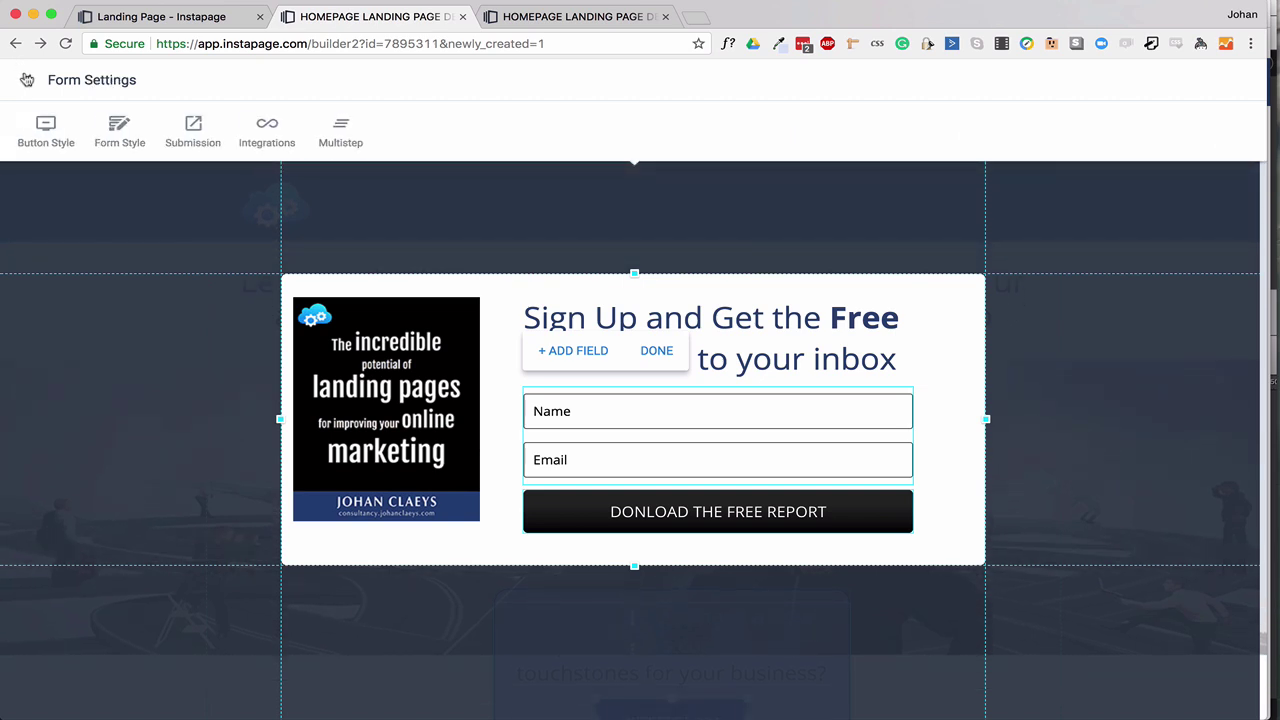
click(31, 82)
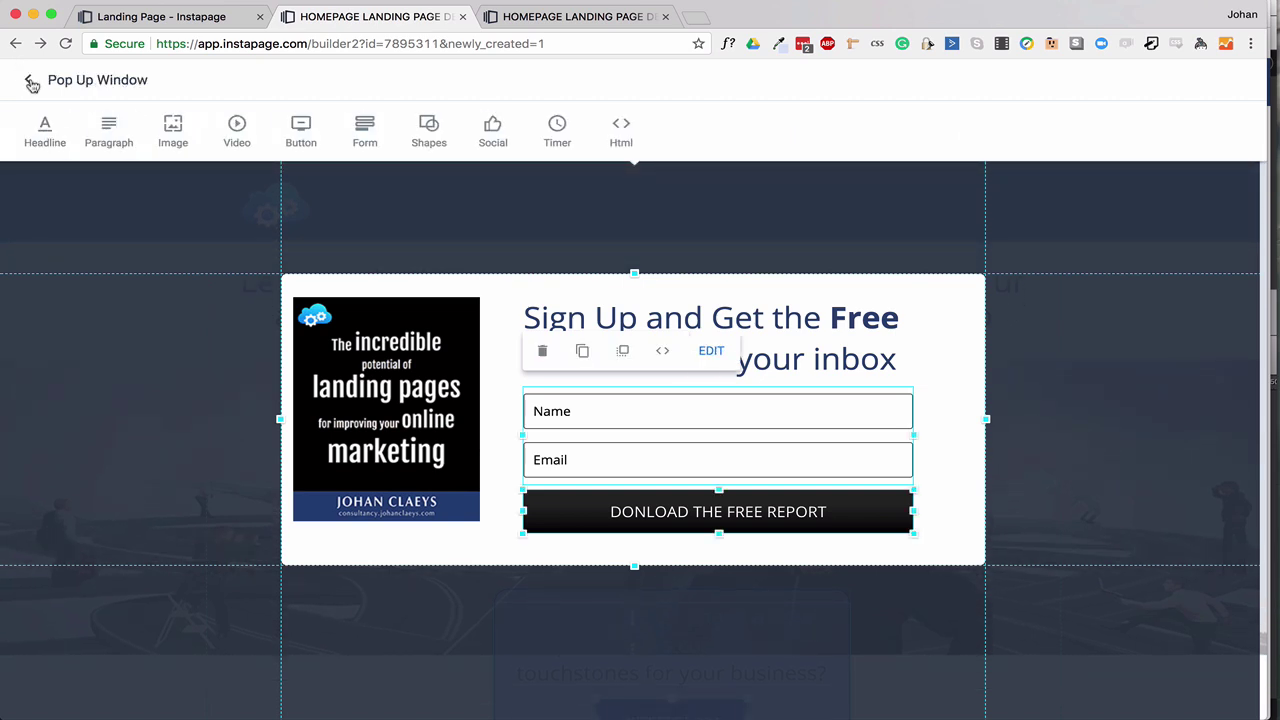
click(31, 84)
click(28, 80)
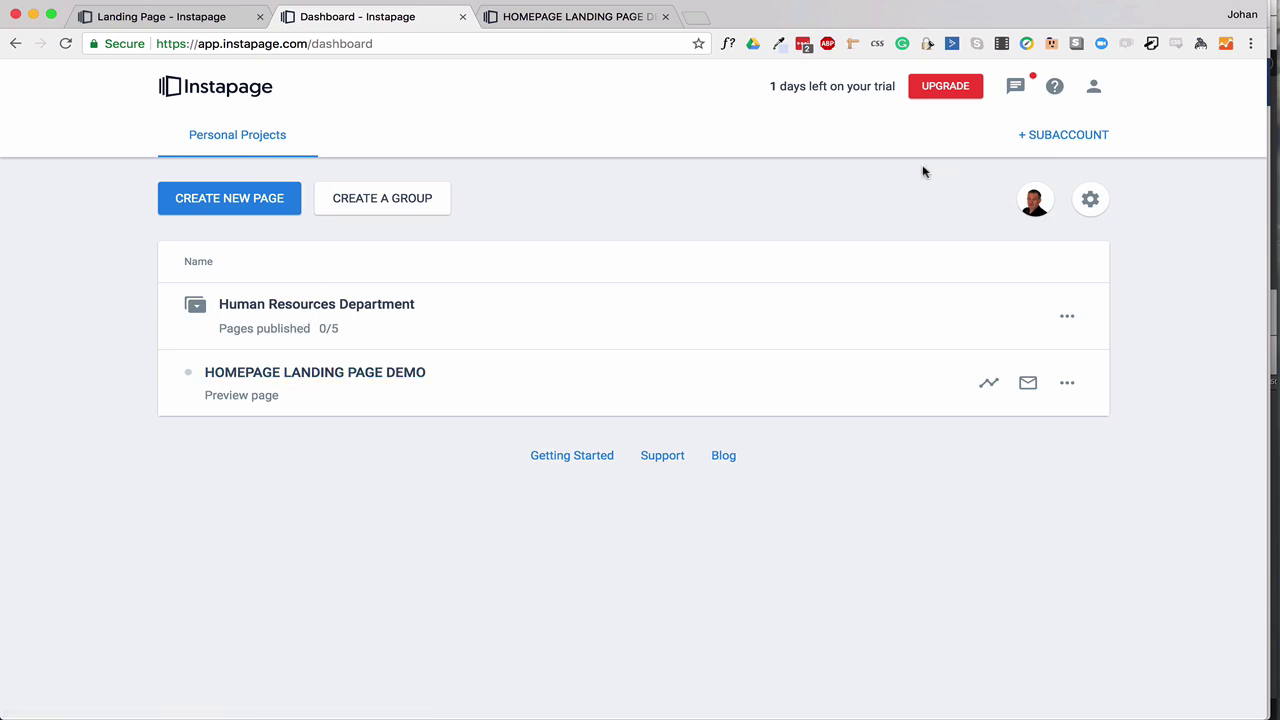
Create a subaccount named 'Coolblue' and view its team members.
click(1064, 136)
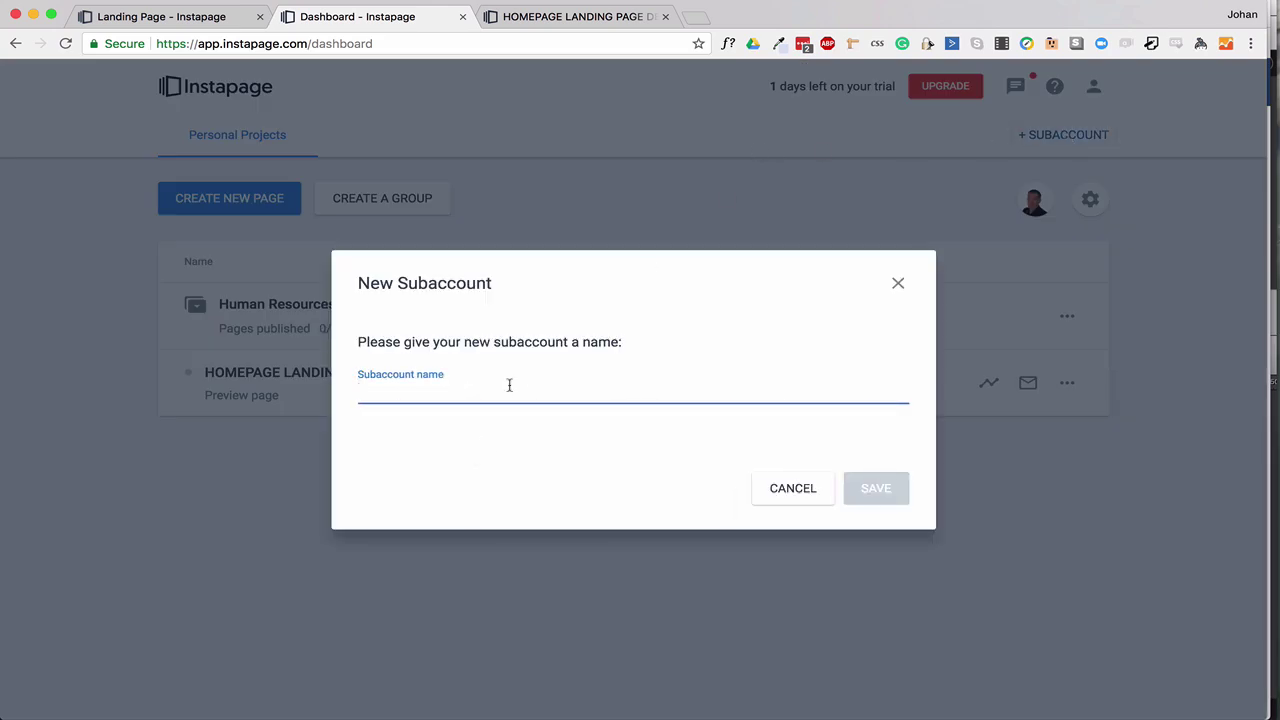
text(Coolblue)
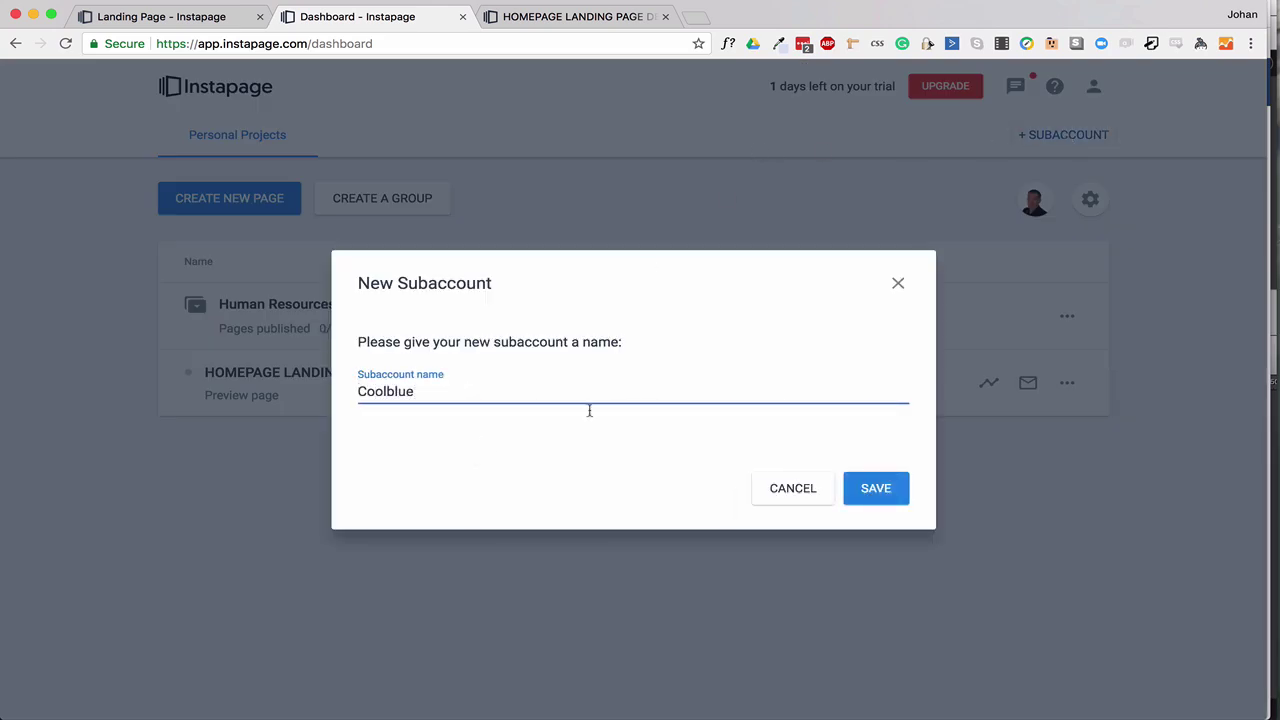
click(872, 486)
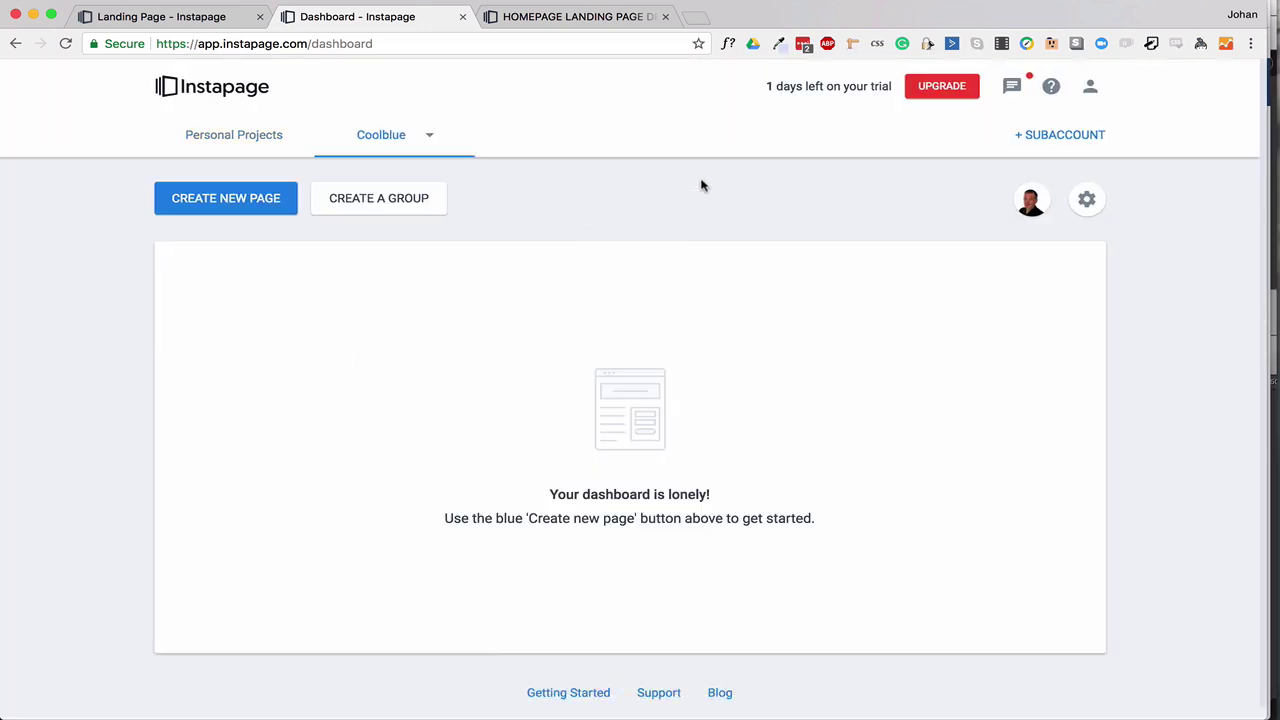
click(1090, 203)
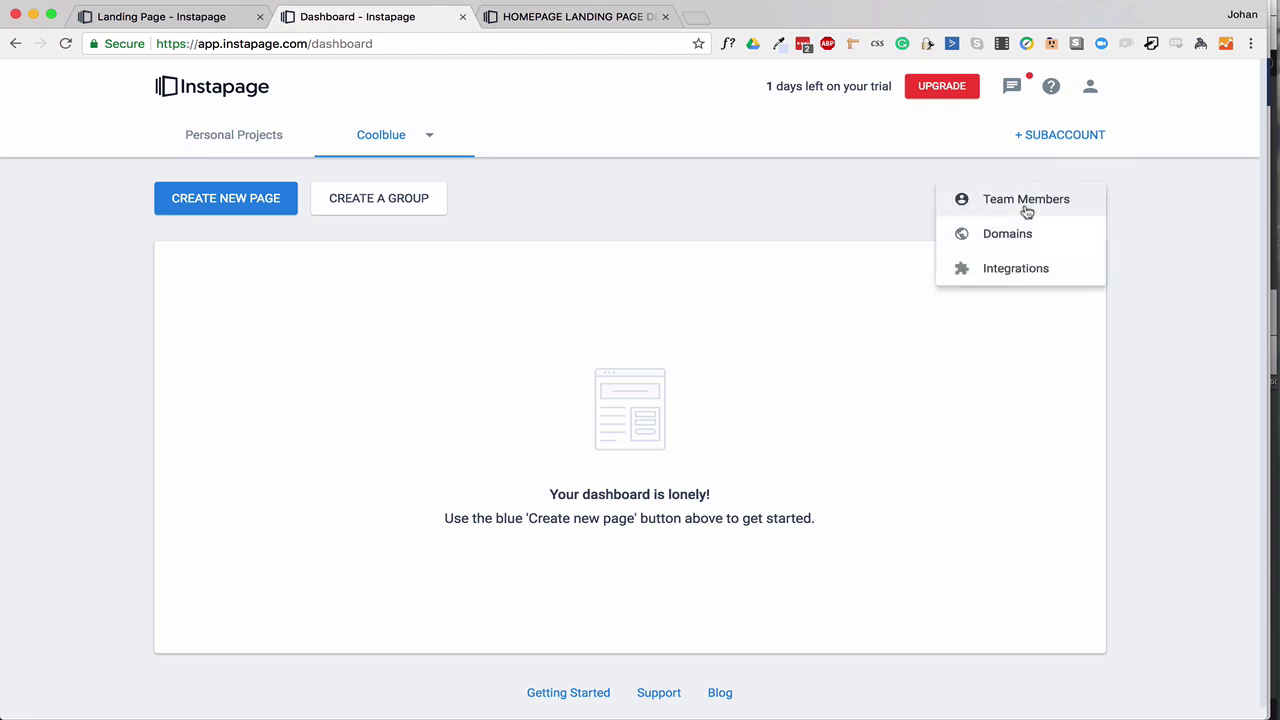
click(1027, 205)
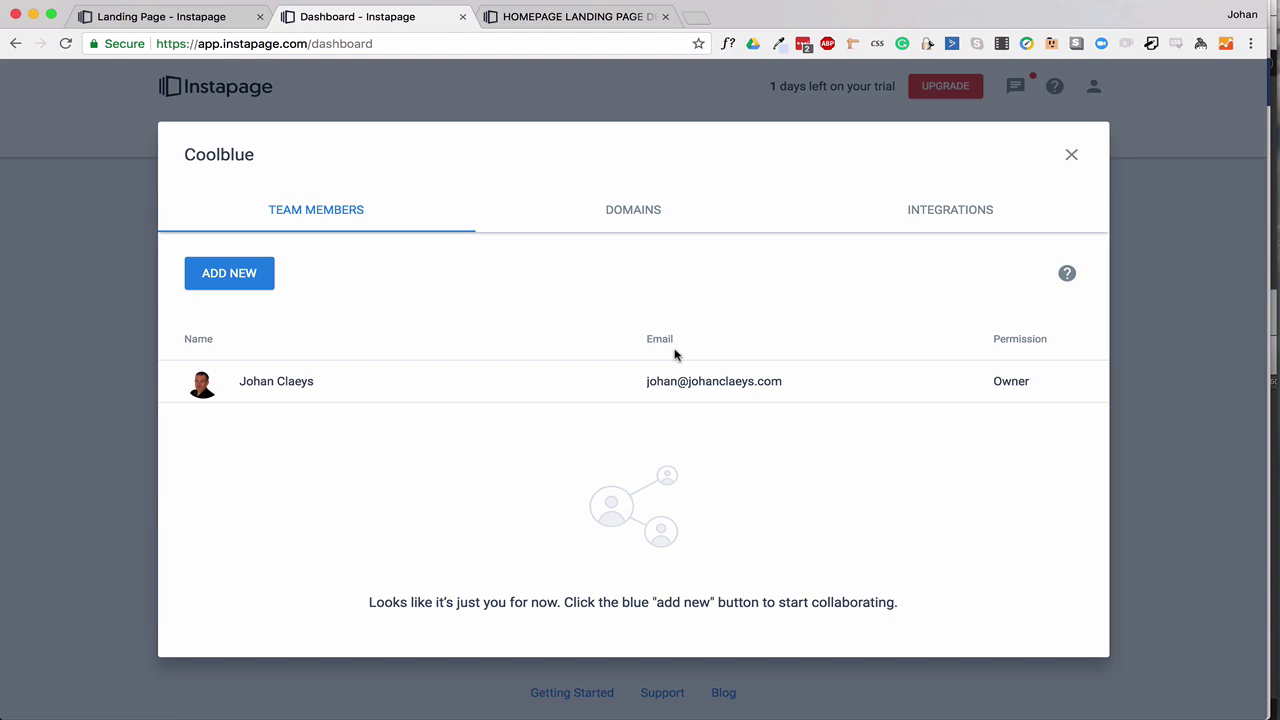
Open the Coolblue subaccount's Domains settings and switch to its Integrations list.
click(1071, 154)
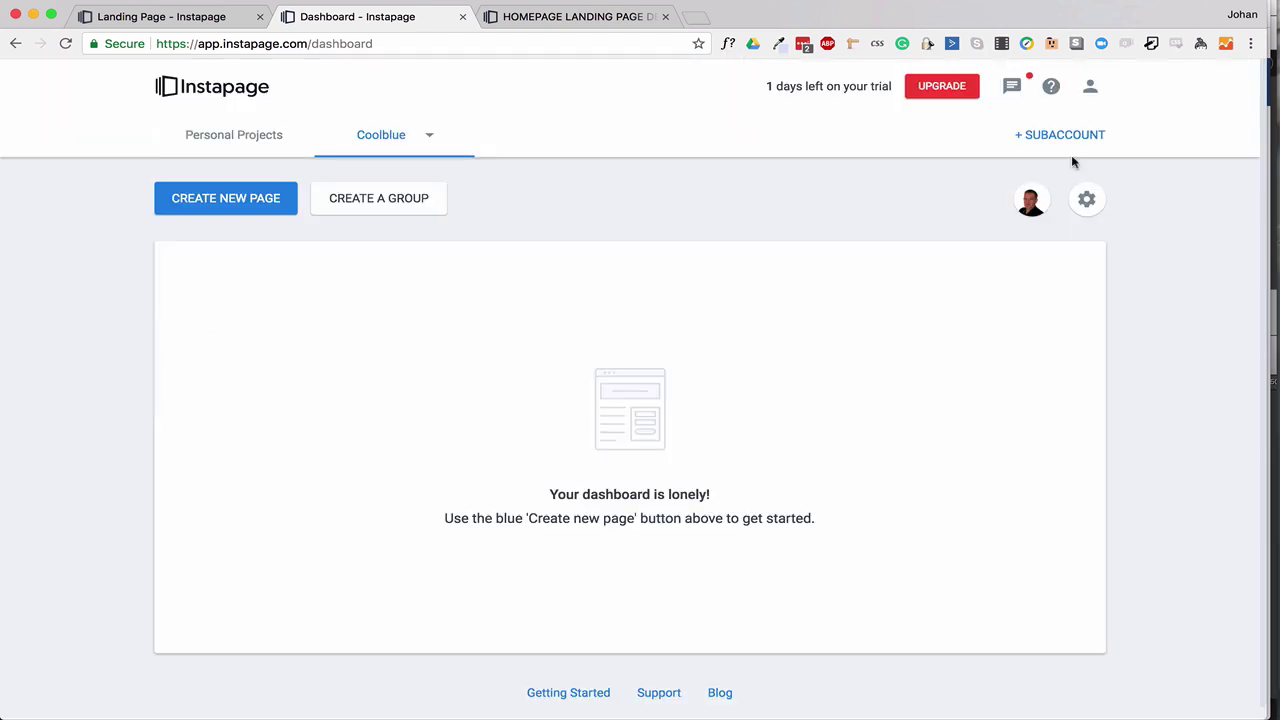
click(1090, 201)
click(1047, 246)
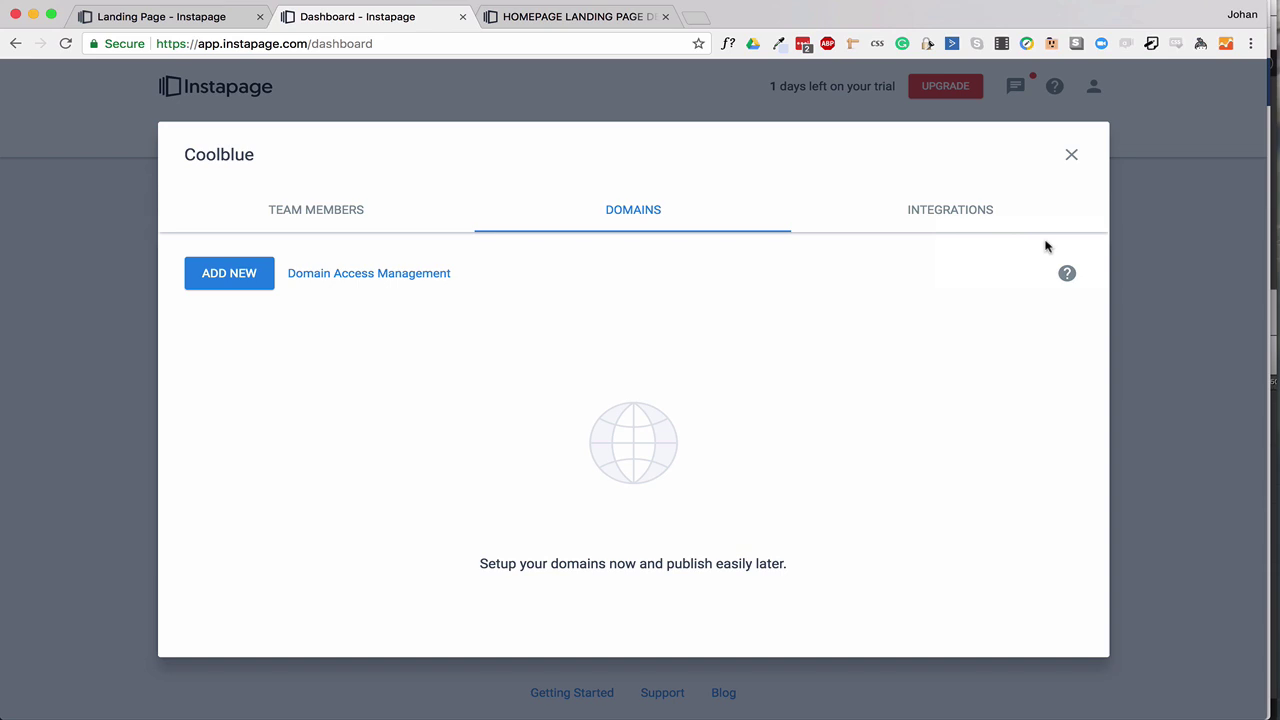
click(960, 218)
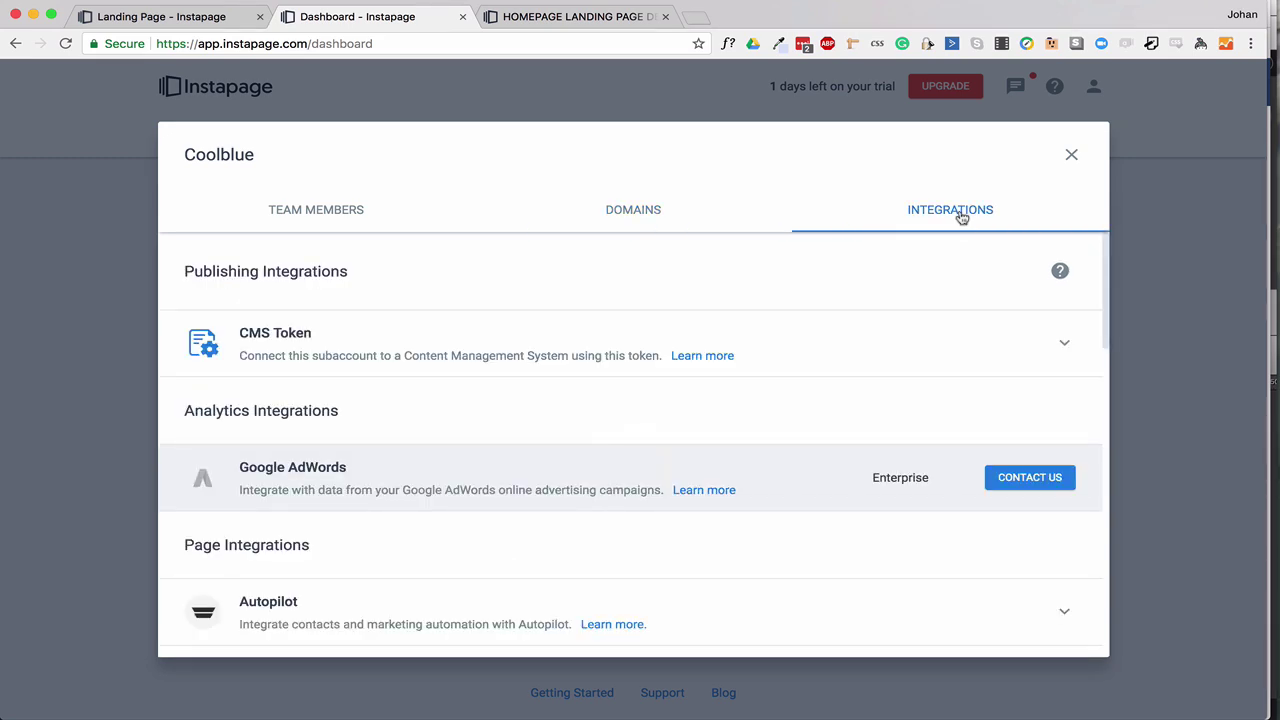
Reveal the Coolblue subaccount's CMS token and look through its integrations list.
scroll(943, 278, down, 1)
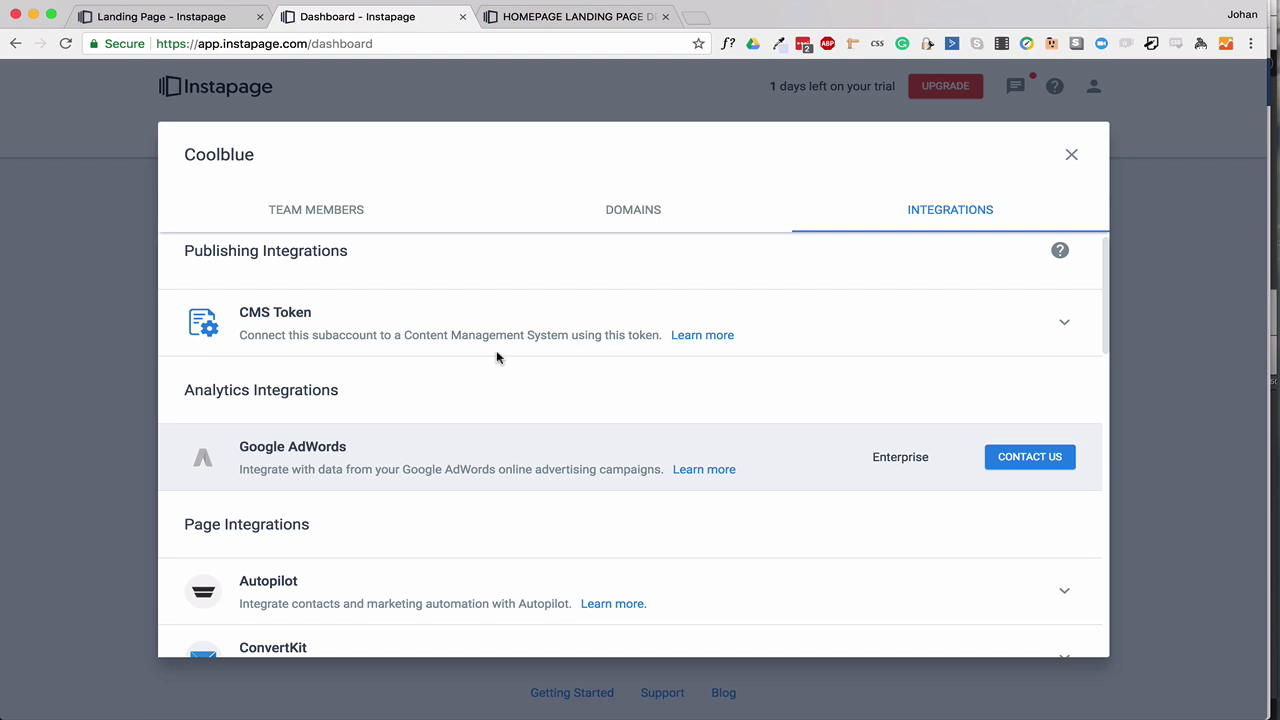
click(912, 331)
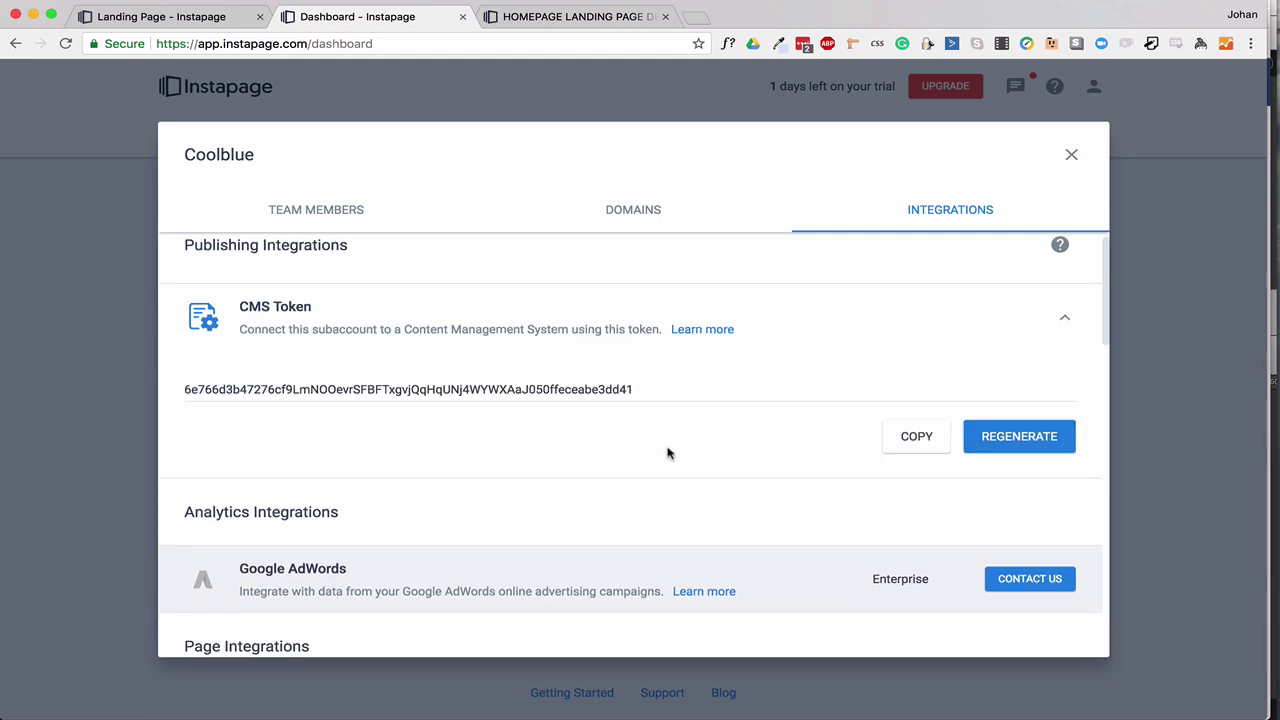
scroll(666, 452, down, 1)
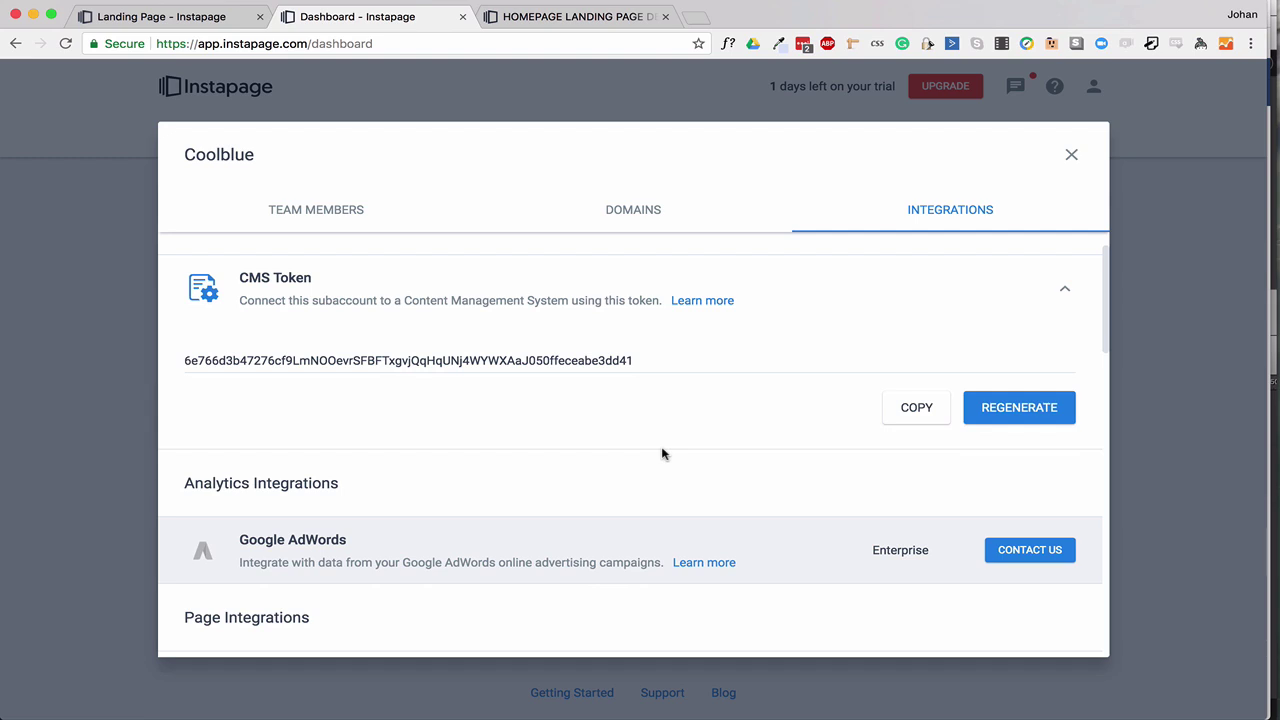
scroll(730, 381, down, 5)
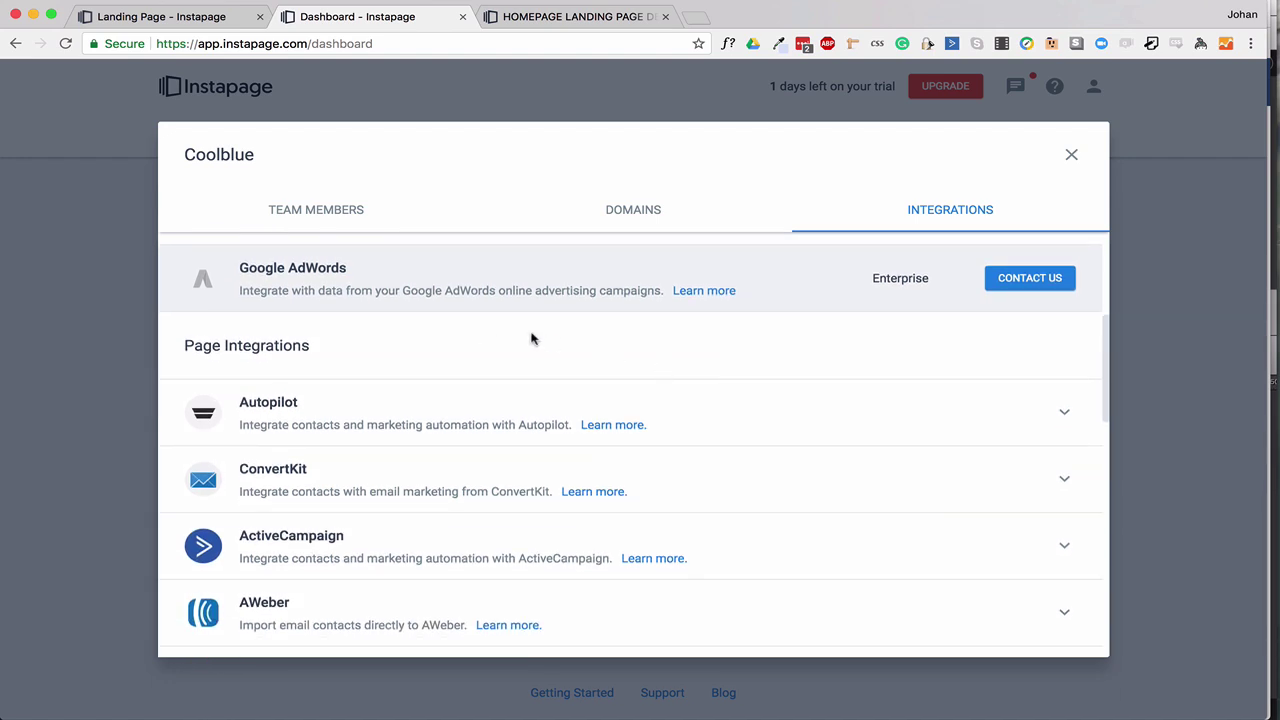
scroll(528, 335, up, 2)
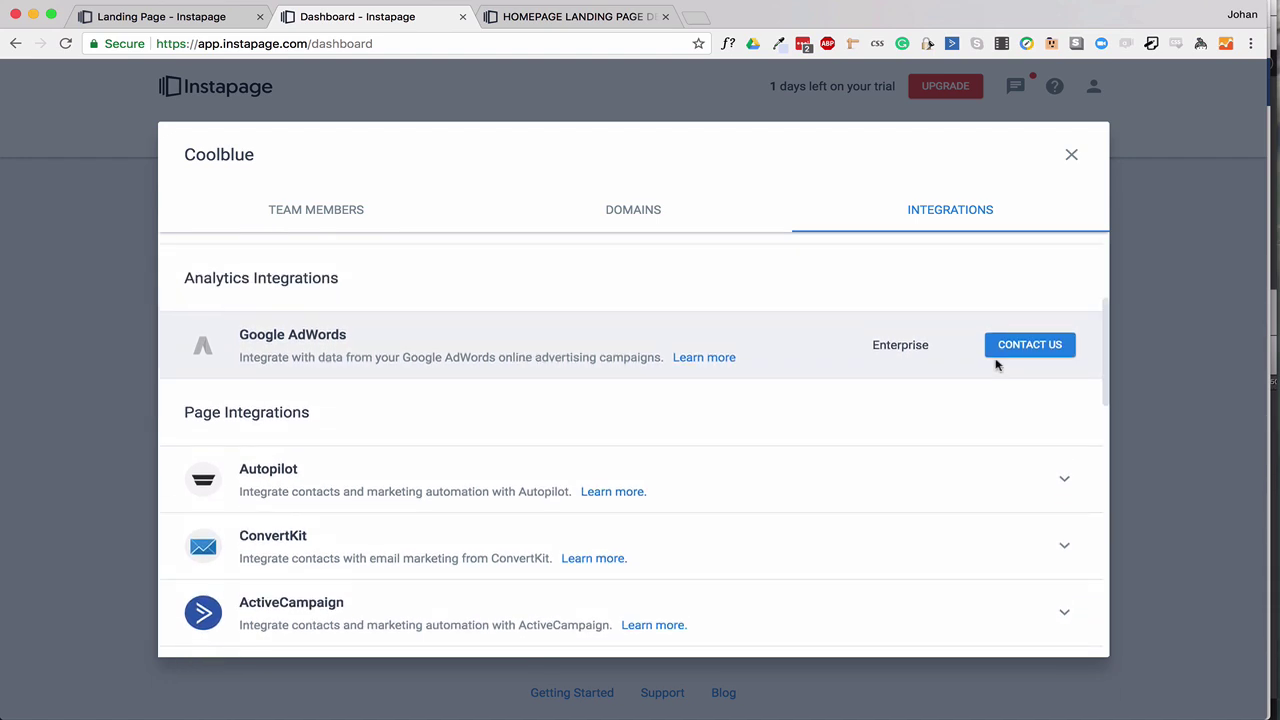
Close the Coolblue settings after checking the remaining integrations, and return to the Personal Projects workspace.
scroll(766, 414, down, 3)
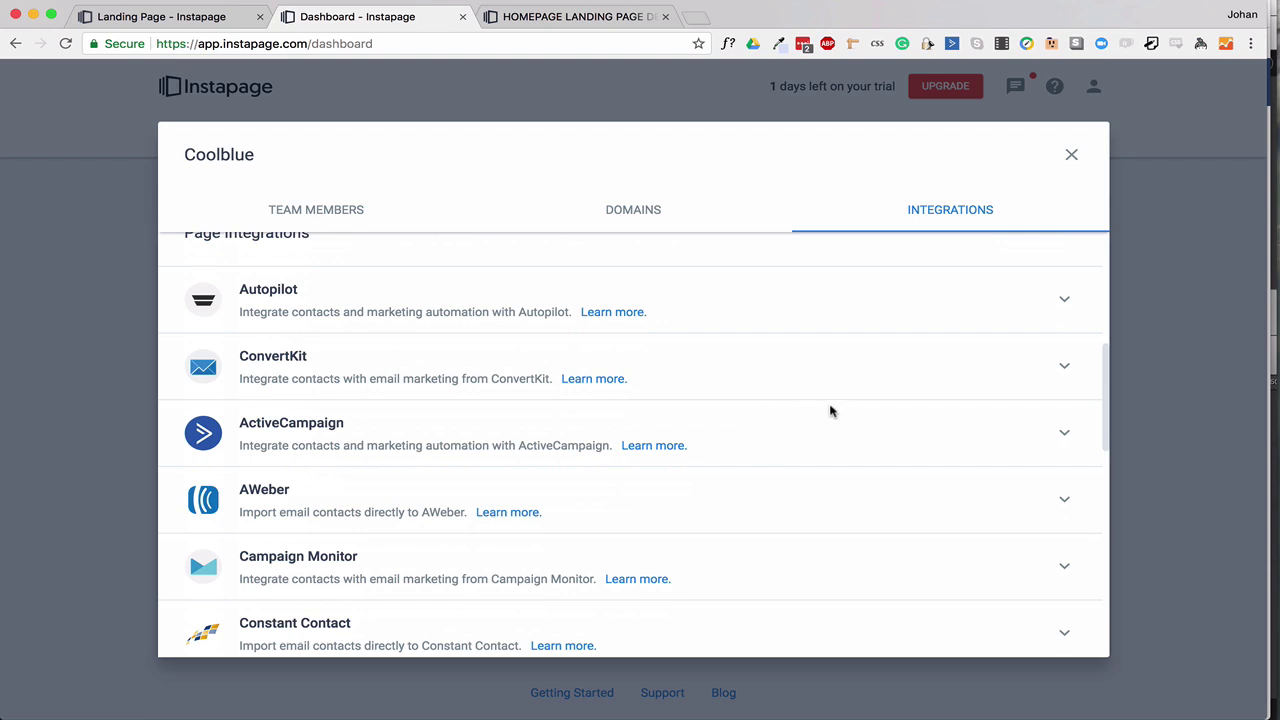
scroll(830, 411, down, 1)
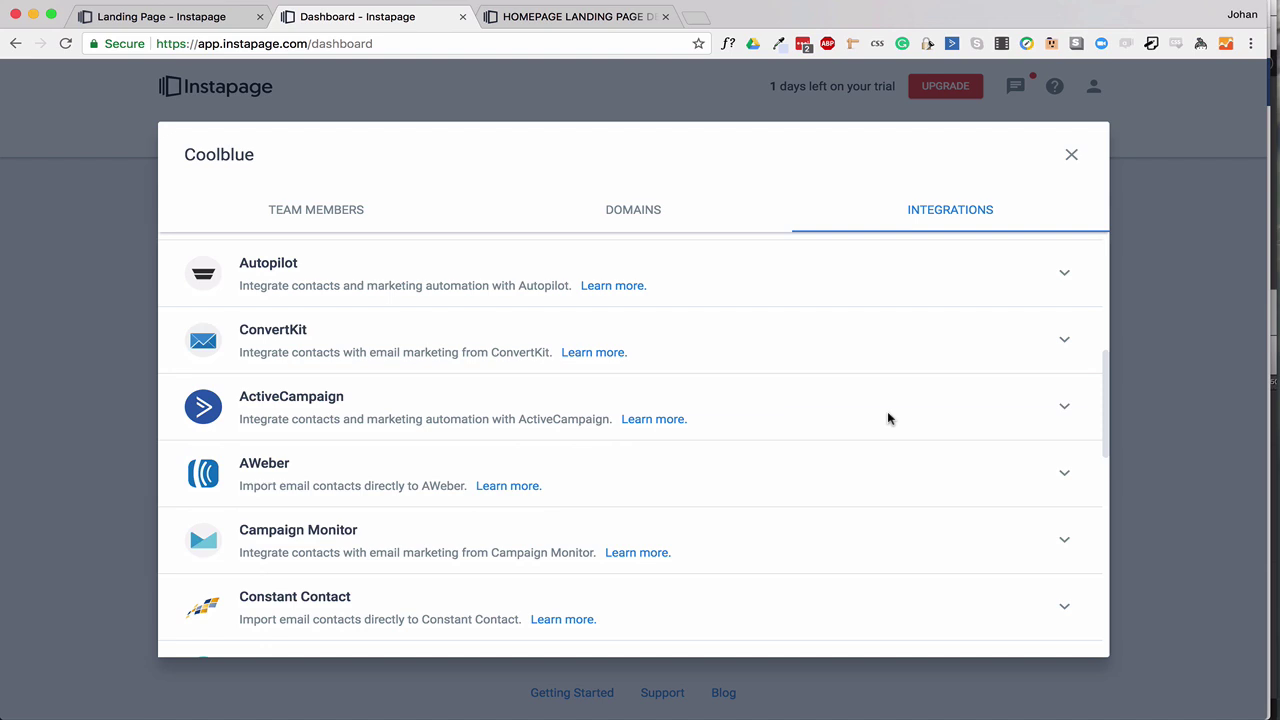
scroll(877, 428, down, 5)
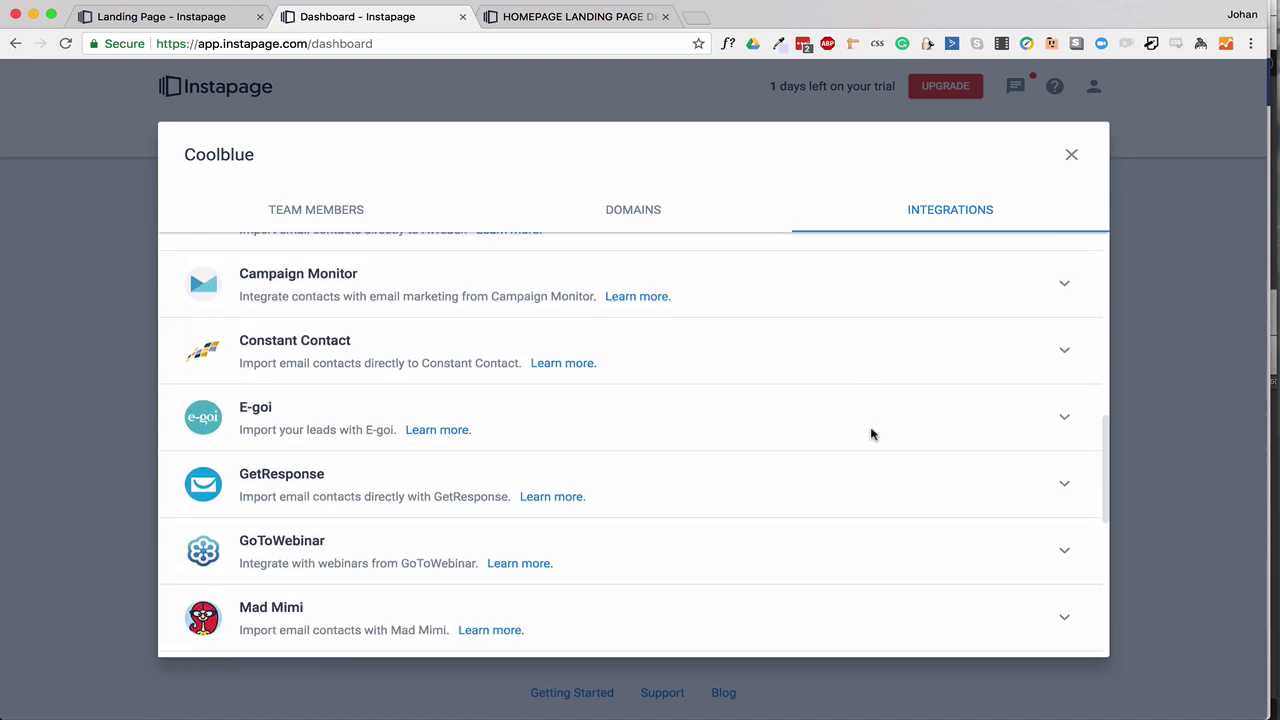
key(Escape)
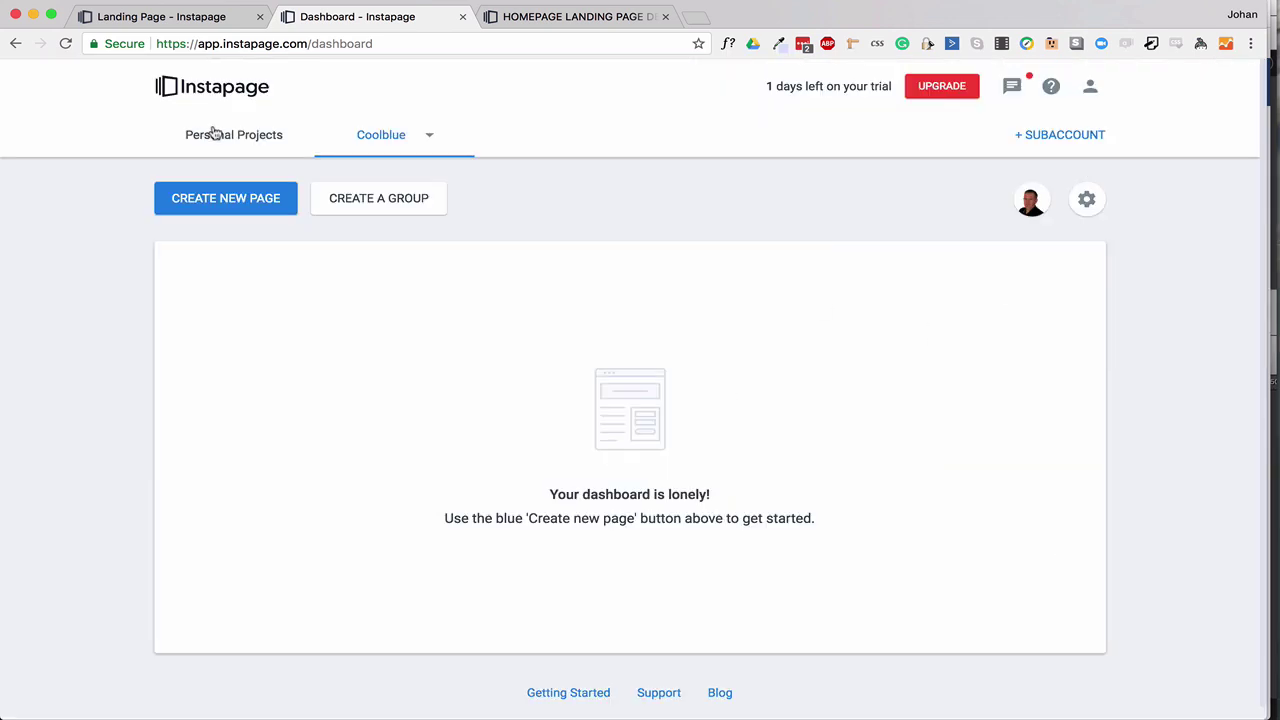
click(214, 134)
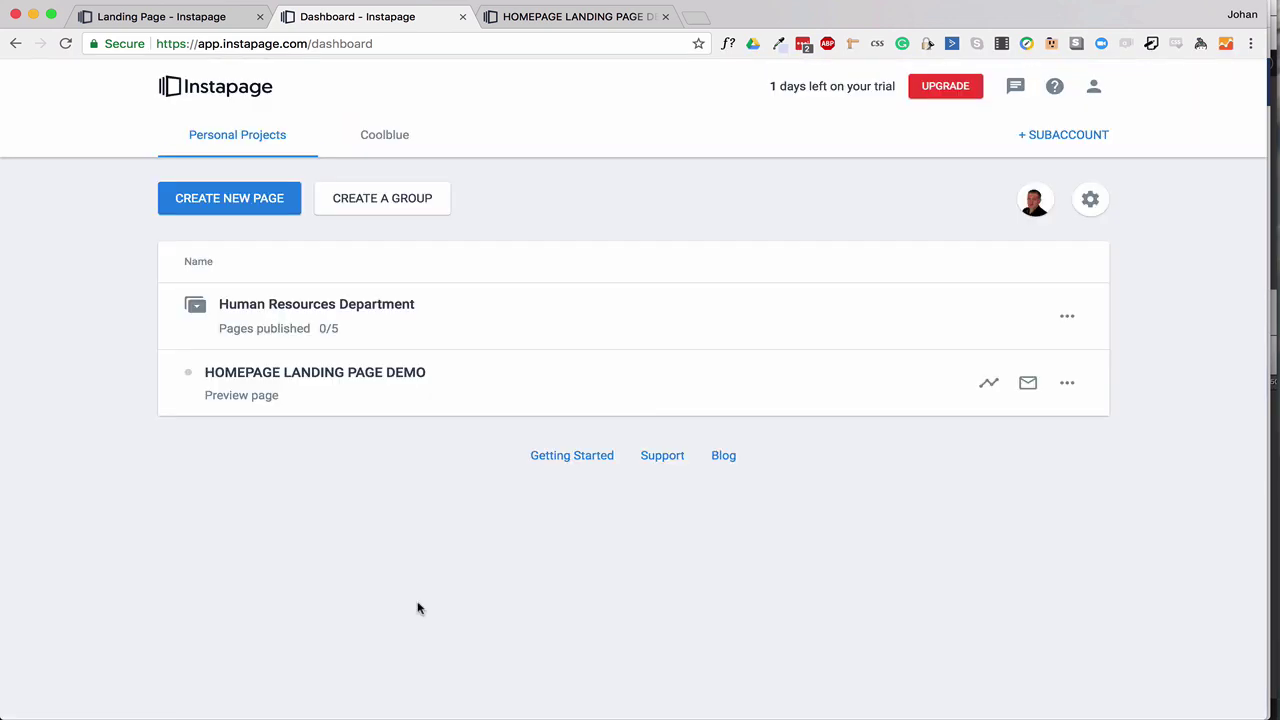